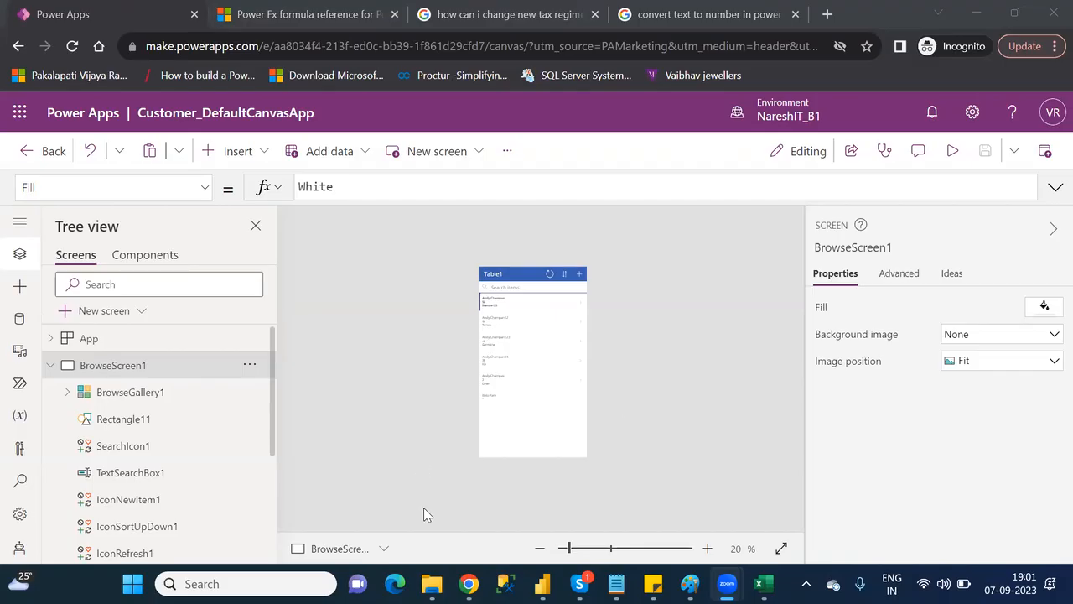
Review the S category functions in the Category_Wise_Functions notes and highlight SubmitForm
{"action": "left_click", "coordinate": [579, 548]}
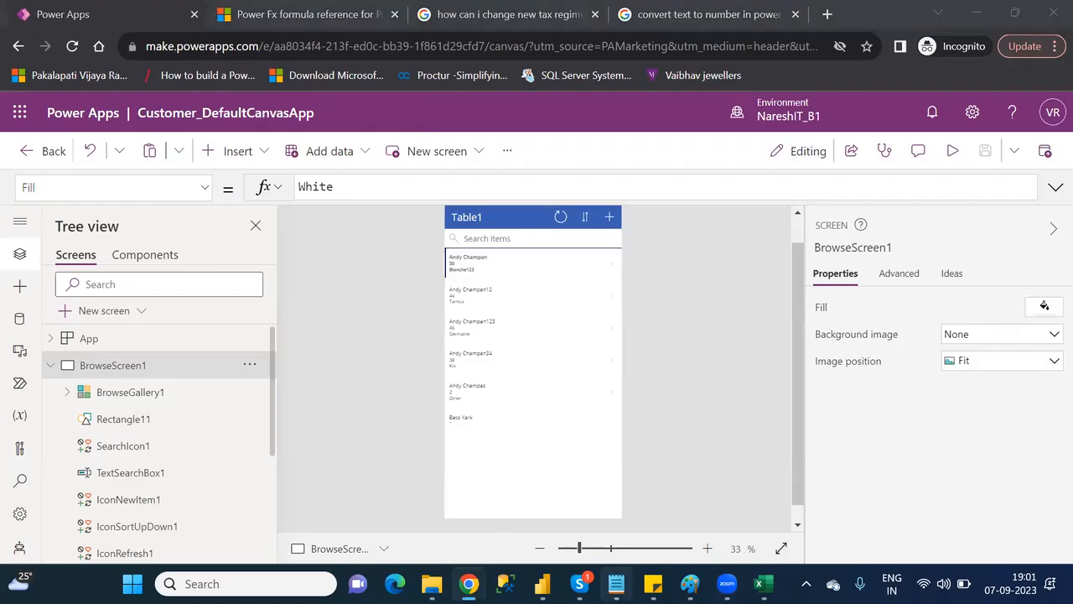
{"action": "left_click", "coordinate": [616, 583]}
{"action": "left_click", "coordinate": [344, 256]}
{"action": "key", "text": "Up"}
{"action": "key", "text": "Up"}
{"action": "key", "text": "Up"}
{"action": "key", "text": "Up"}
{"action": "key", "text": "Up"}
{"action": "key", "text": "Up"}
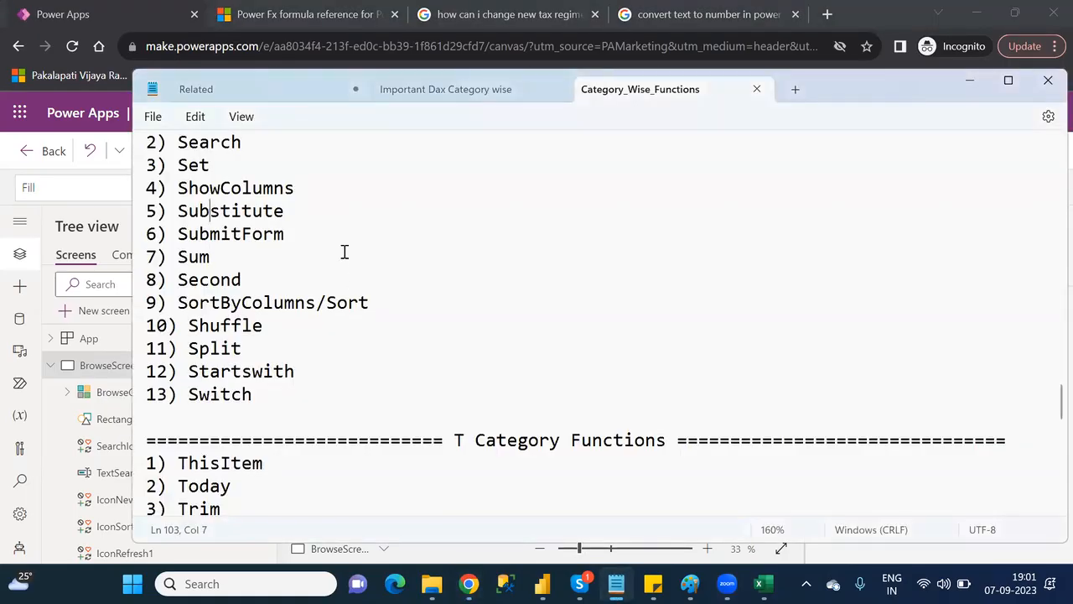
{"action": "key", "text": "Up"}
{"action": "key", "text": "Up"}
{"action": "key", "text": "Up"}
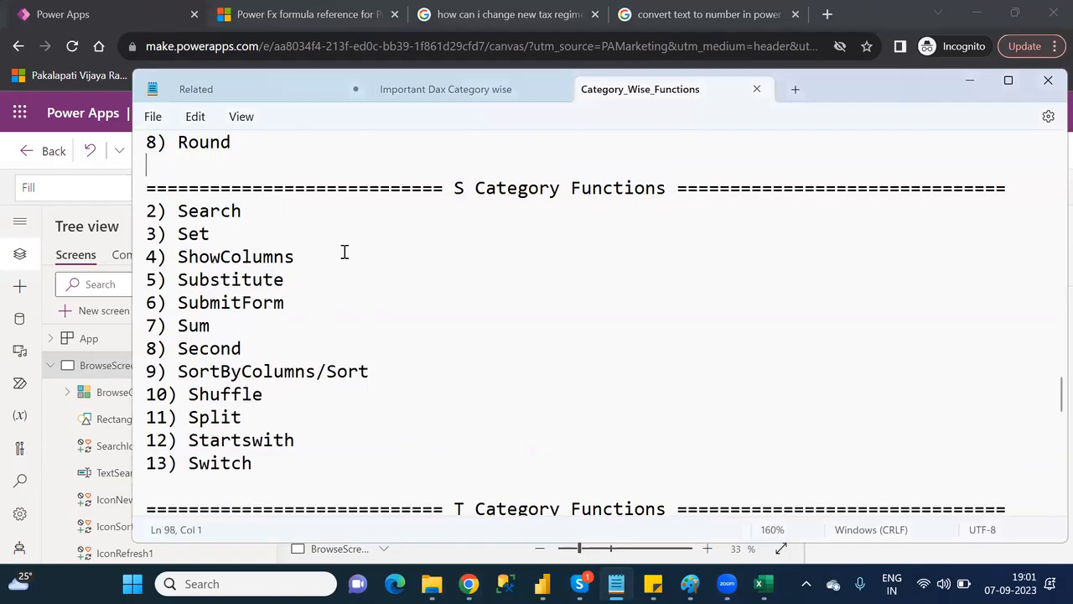
{"action": "key", "text": "Up"}
{"action": "key", "text": "Down"}
{"action": "key", "text": "Down"}
{"action": "key", "text": "Down"}
{"action": "key", "text": "Down"}
{"action": "key", "text": "Down"}
{"action": "key", "text": "Down"}
{"action": "key", "text": "Down"}
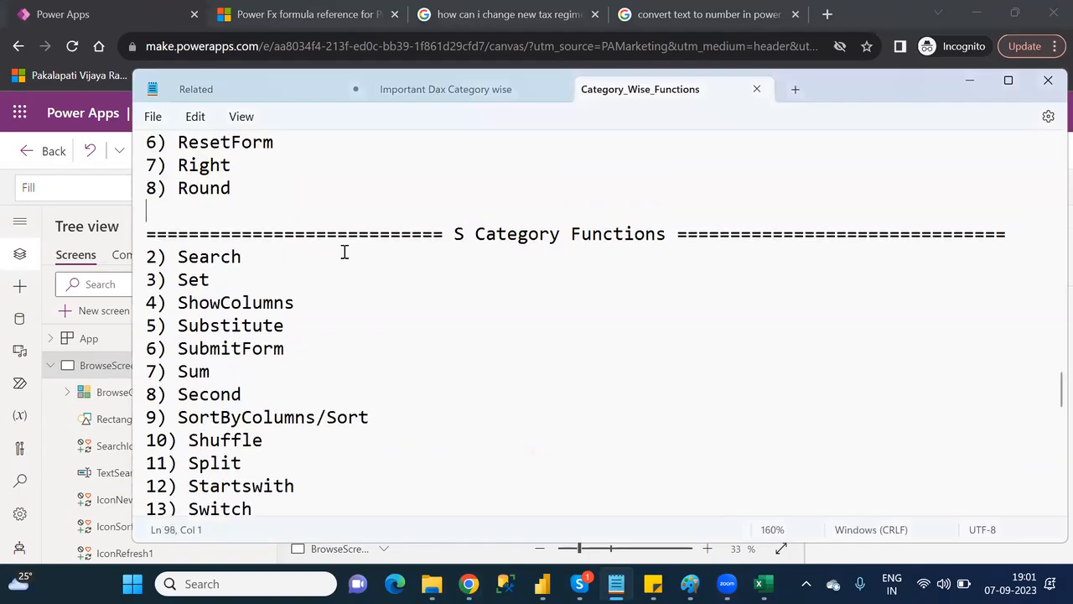
{"action": "key", "text": "Down"}
{"action": "double_click", "coordinate": [232, 350]}
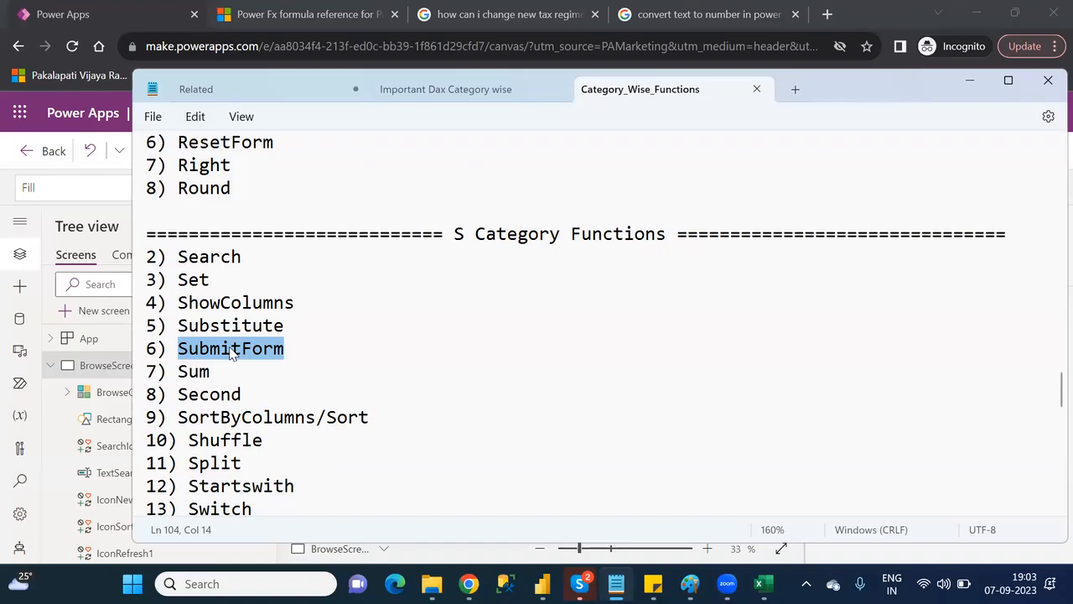
Switch back to Power Apps and view the S_Category screen of the canvas app
{"action": "key", "text": "alt+Tab"}
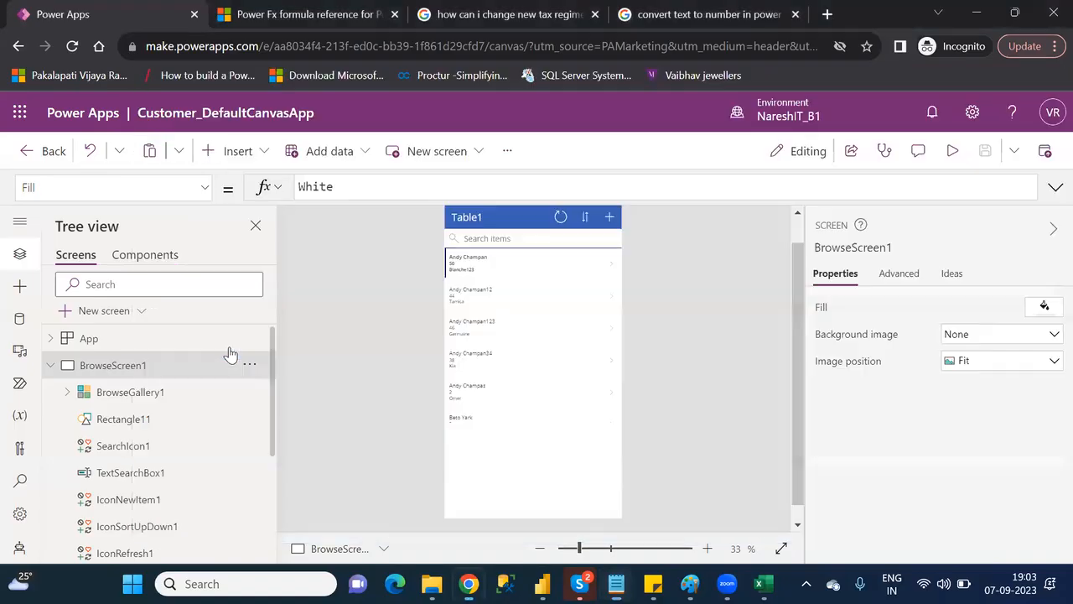
{"action": "left_click", "coordinate": [50, 367]}
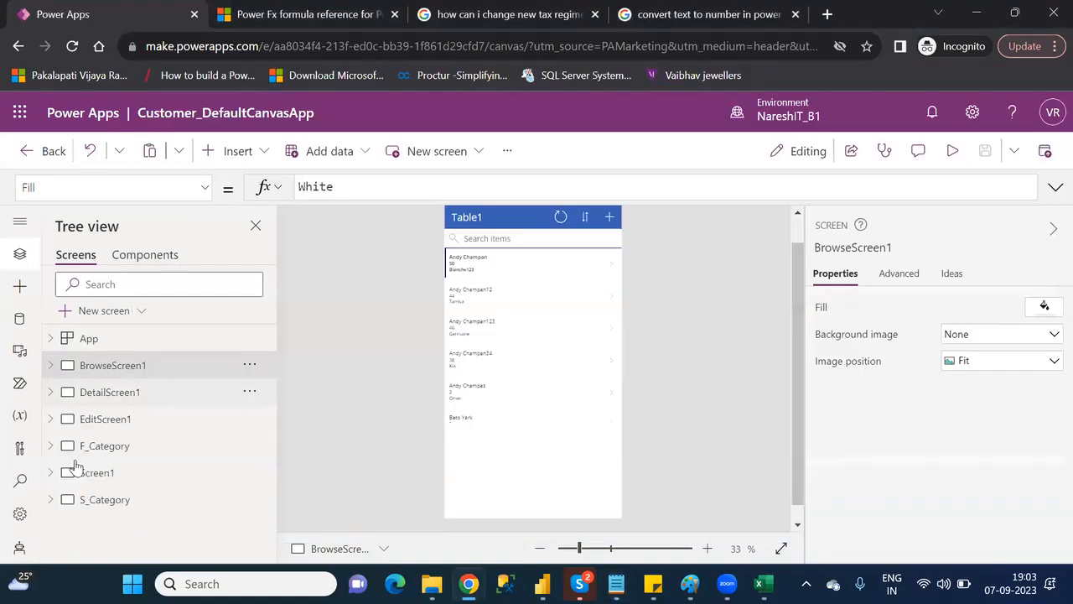
{"action": "left_click", "coordinate": [103, 502]}
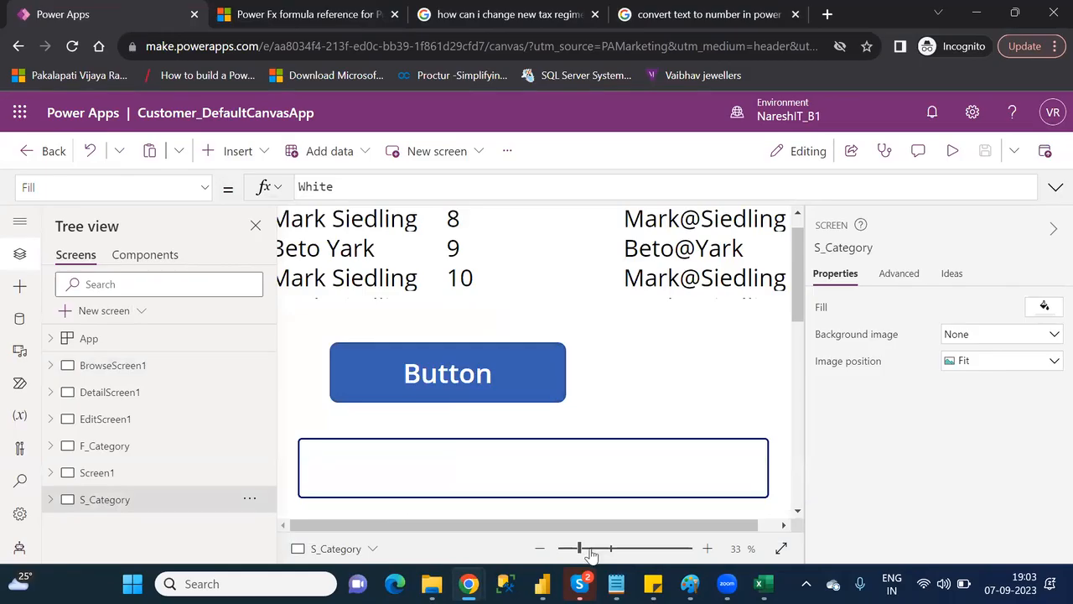
{"action": "left_click", "coordinate": [591, 549]}
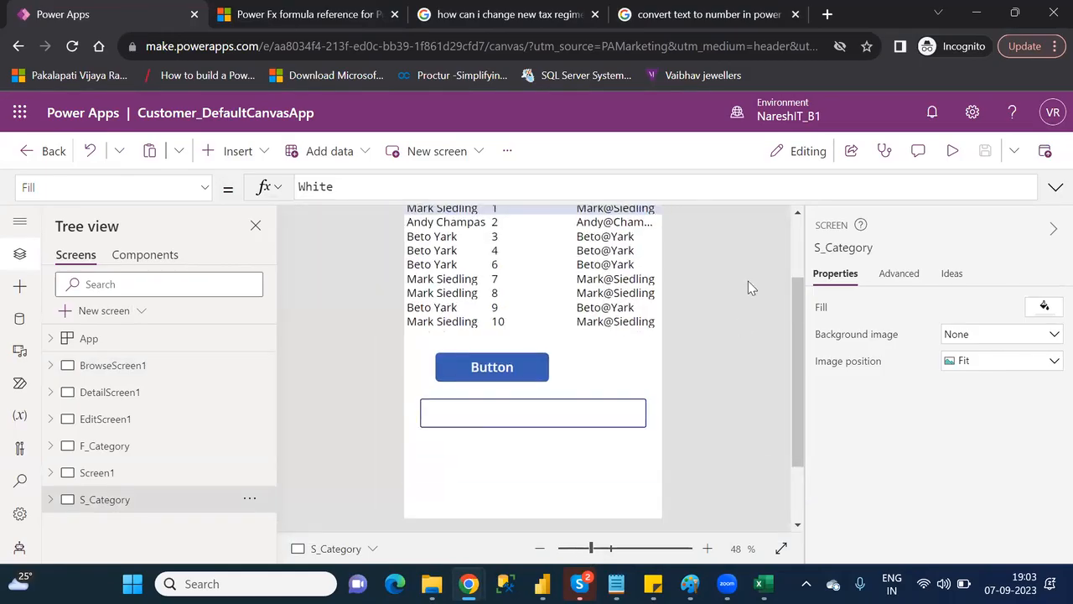
Open Screen1 and select its edit form, Form1
{"action": "left_click", "coordinate": [118, 474]}
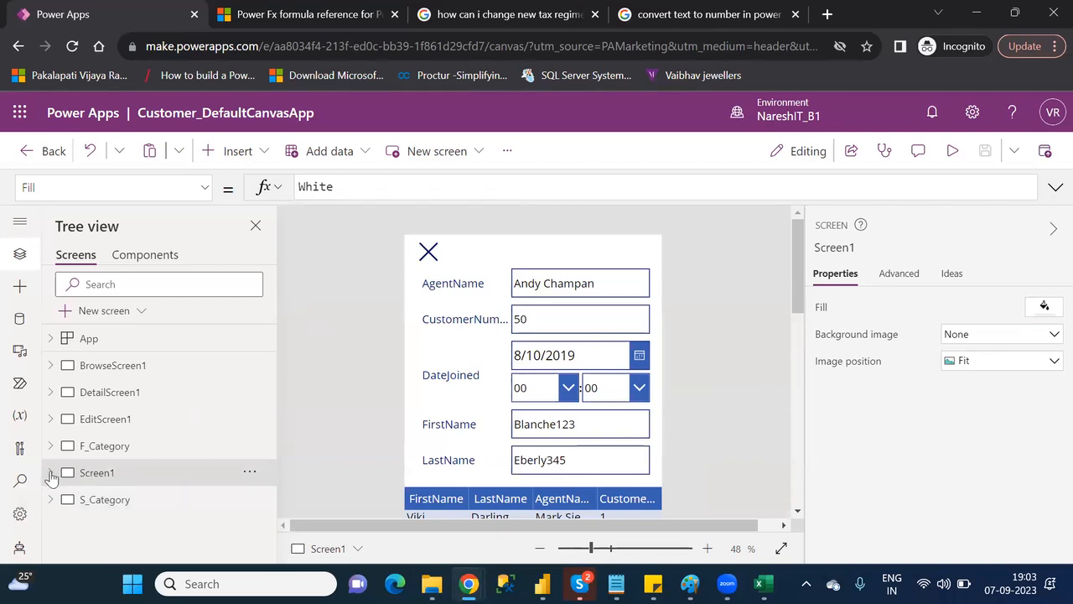
{"action": "left_click", "coordinate": [50, 474]}
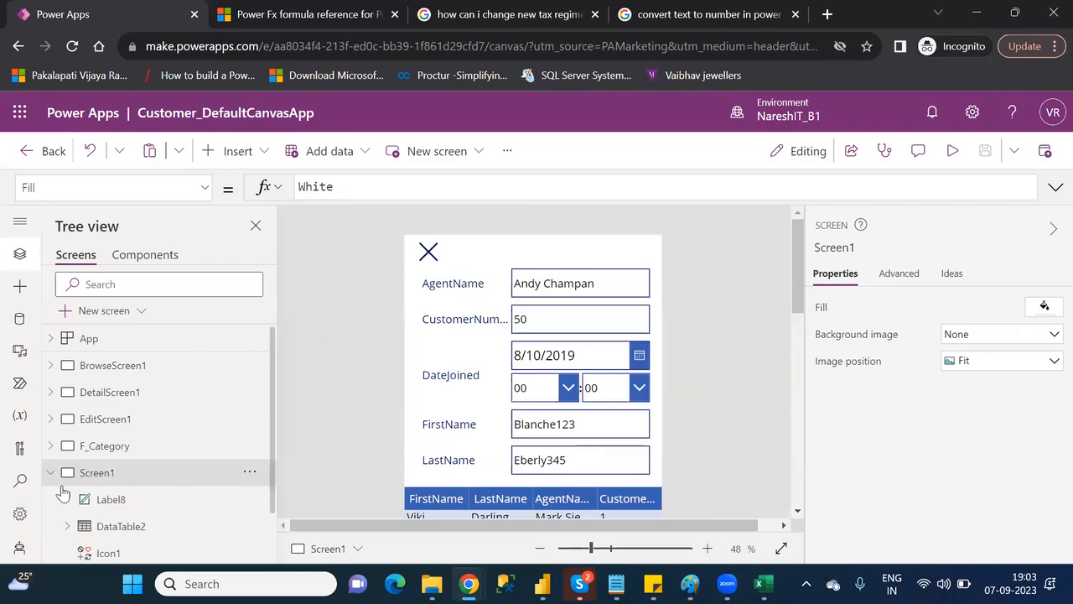
{"action": "left_click", "coordinate": [116, 528]}
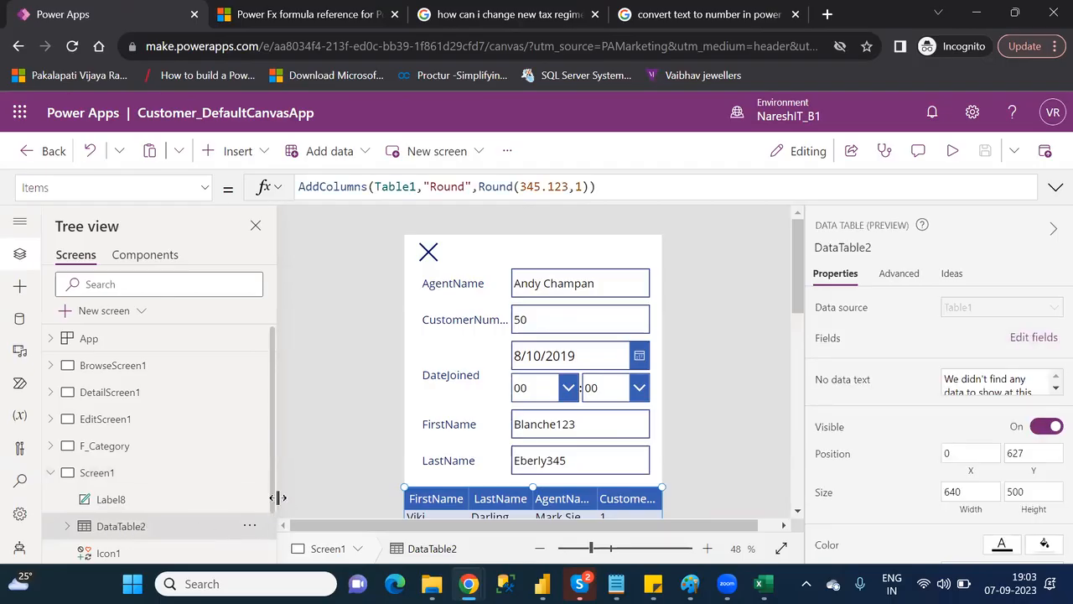
{"action": "scroll", "coordinate": [252, 504], "scroll_direction": "down", "scroll_amount": 2}
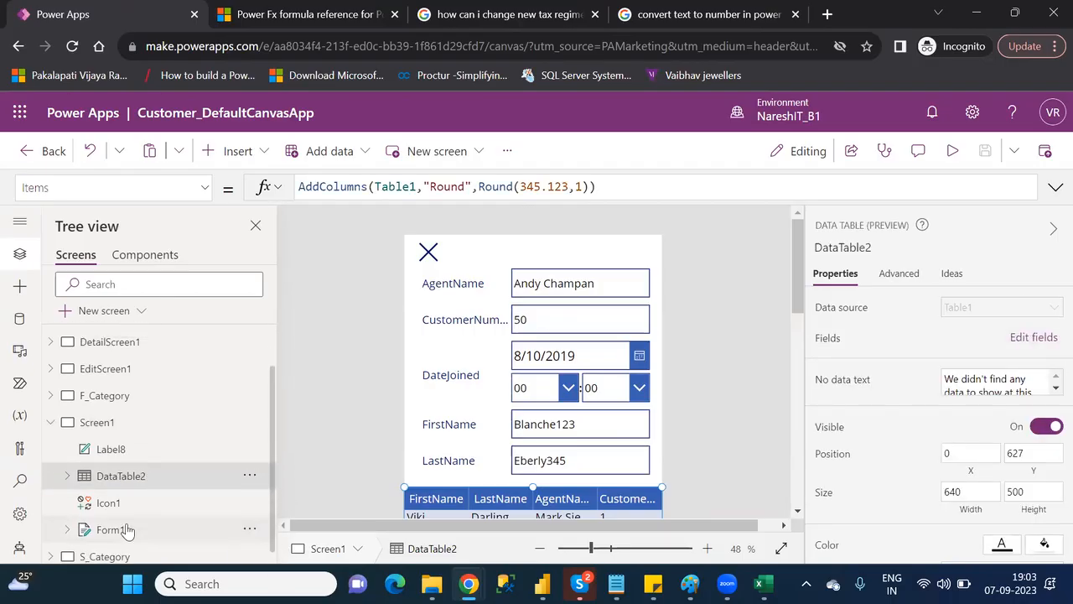
{"action": "left_click", "coordinate": [126, 530]}
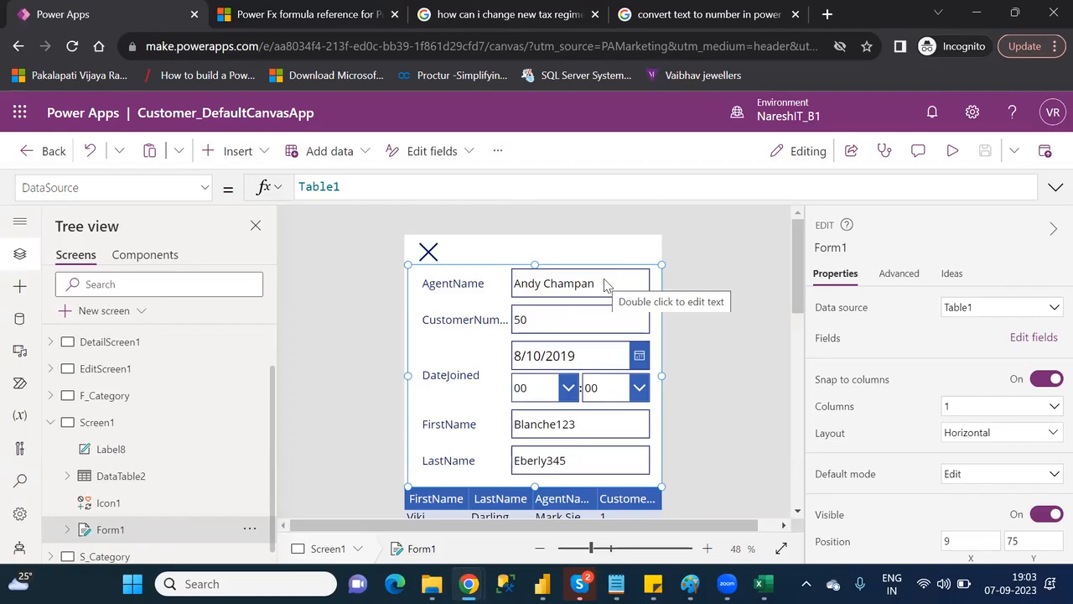
{"action": "left_click", "coordinate": [242, 158]}
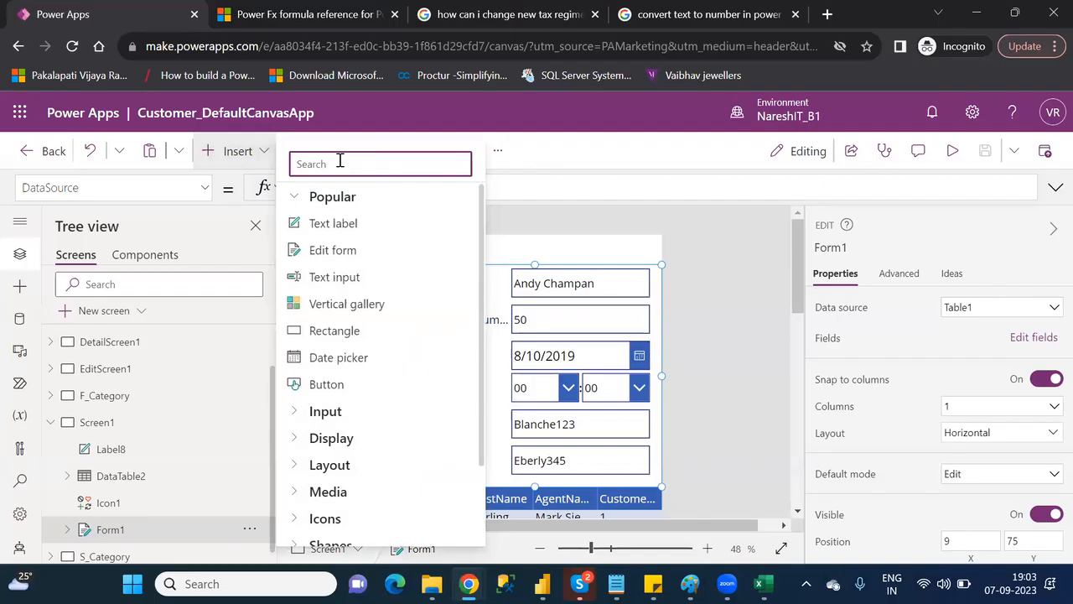
{"action": "type", "text": "val"}
{"action": "key", "text": "BackSpace"}
{"action": "key", "text": "BackSpace"}
{"action": "key", "text": "BackSpace"}
{"action": "type", "text": "cal"}
{"action": "key", "text": "BackSpace"}
{"action": "key", "text": "BackSpace"}
{"action": "type", "text": "h"}
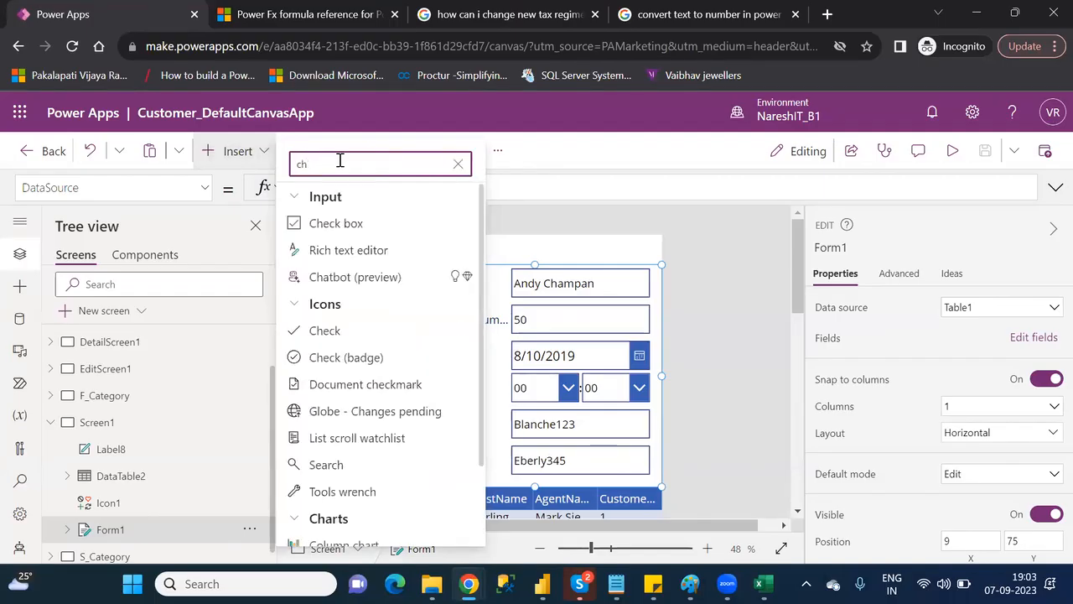
{"action": "key", "text": "BackSpace"}
{"action": "type", "text": "e"}
{"action": "key", "text": "BackSpace"}
{"action": "type", "text": "h"}
{"action": "key", "text": "Escape"}
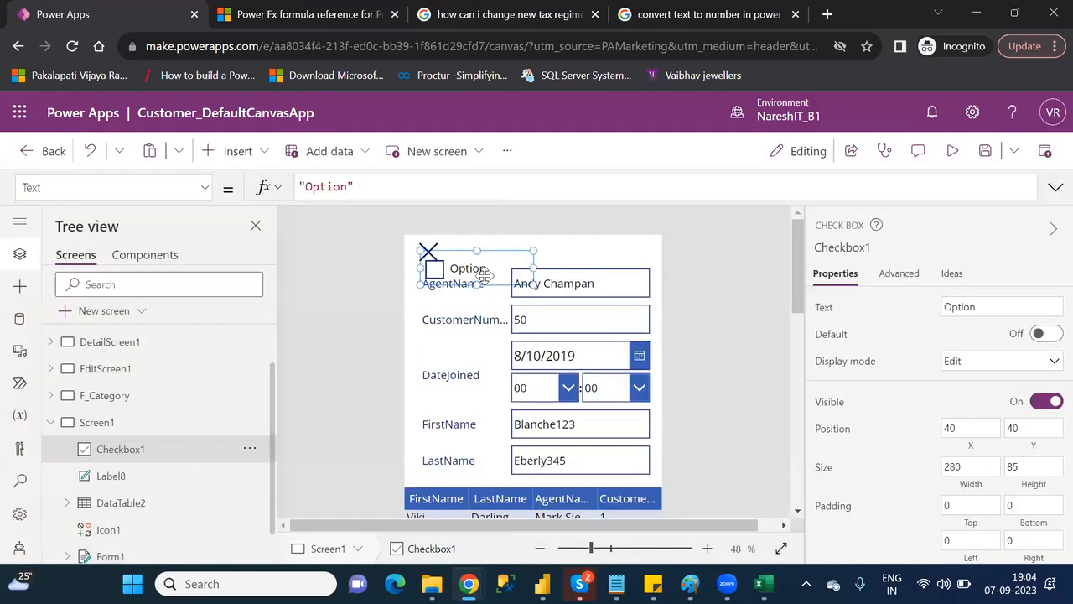
{"action": "key", "text": "Delete"}
Insert a Check icon on Screen1 and place it above the form in the upper-right corner, at X 554, Y 0
{"action": "left_click", "coordinate": [237, 151]}
{"action": "type", "text": "chec"}
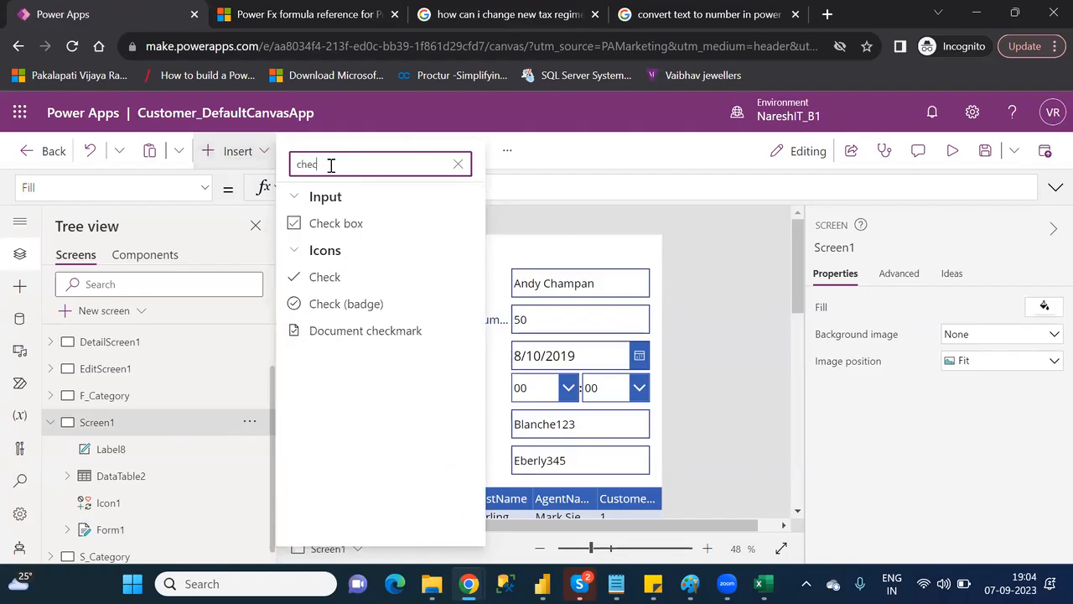
{"action": "left_click", "coordinate": [325, 277]}
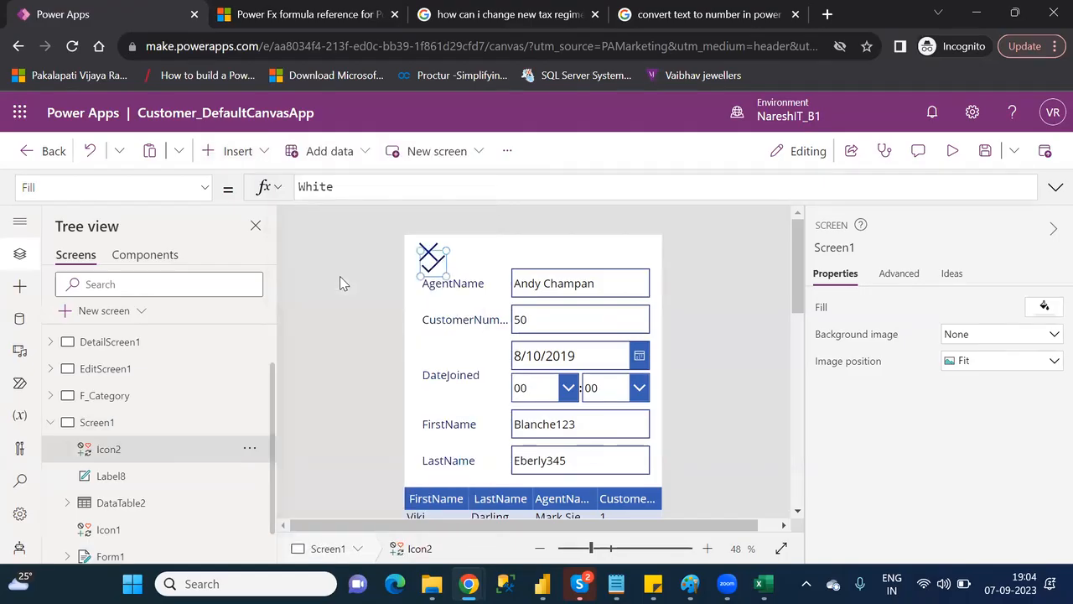
{"action": "left_click_drag", "start_coordinate": [510, 255], "coordinate": [647, 237]}
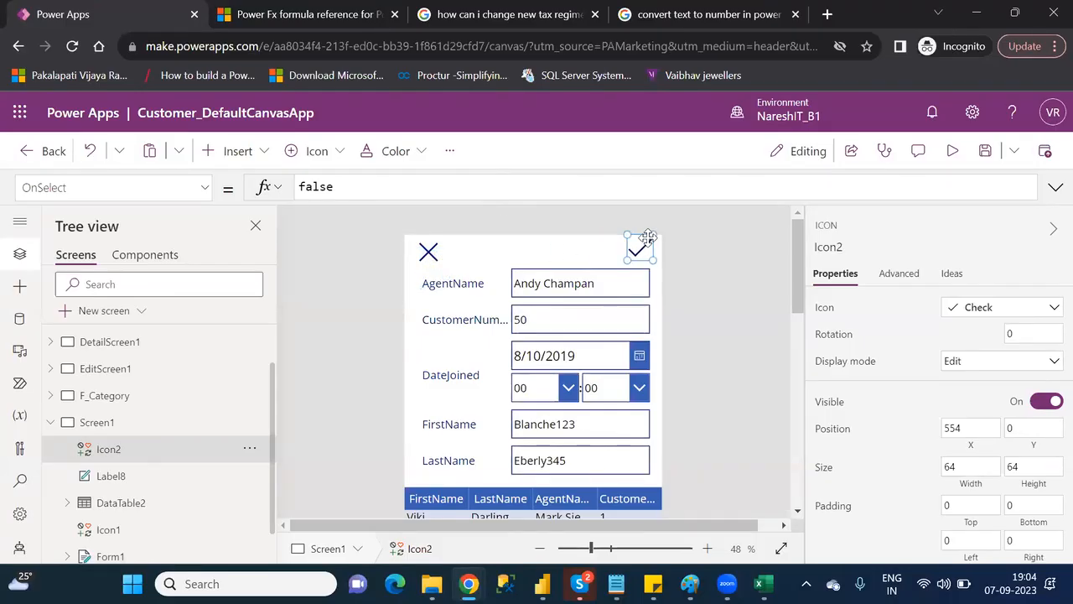
Set the check icon's OnSelect formula to SubmitForm(Form1); so that it submits the form
{"action": "double_click", "coordinate": [315, 186]}
{"action": "type", "text": "submit"}
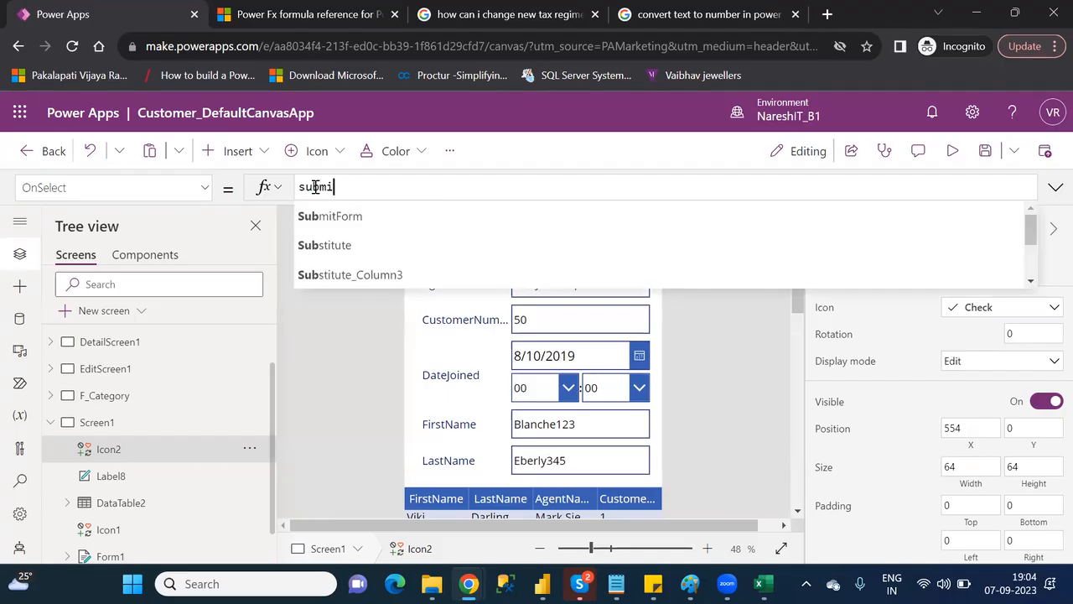
{"action": "key", "text": "Tab"}
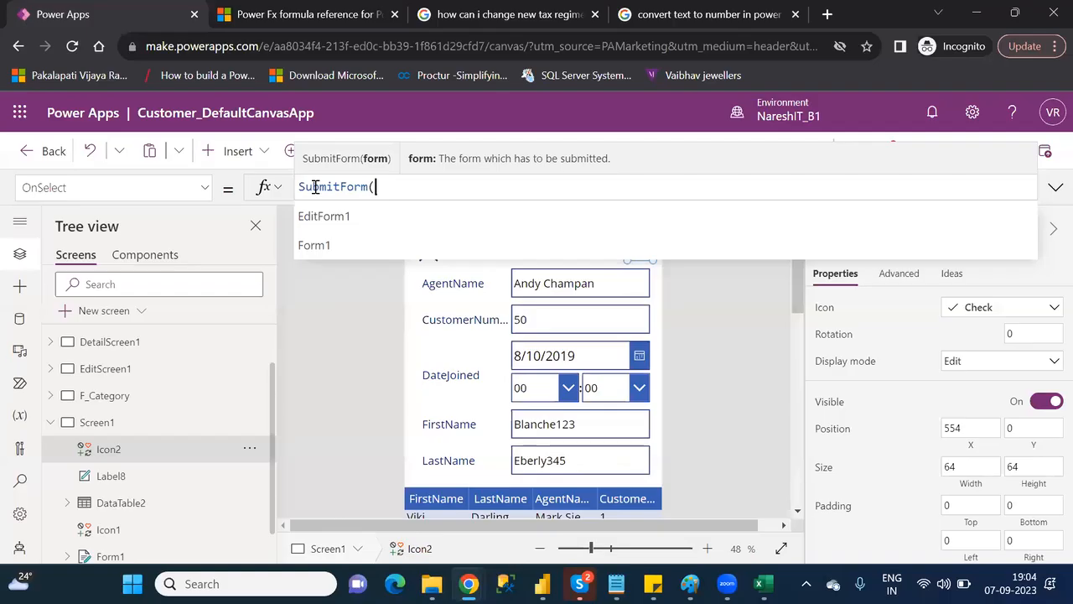
{"action": "key", "text": "Down"}
{"action": "key", "text": "Down"}
{"action": "key", "text": "Tab"}
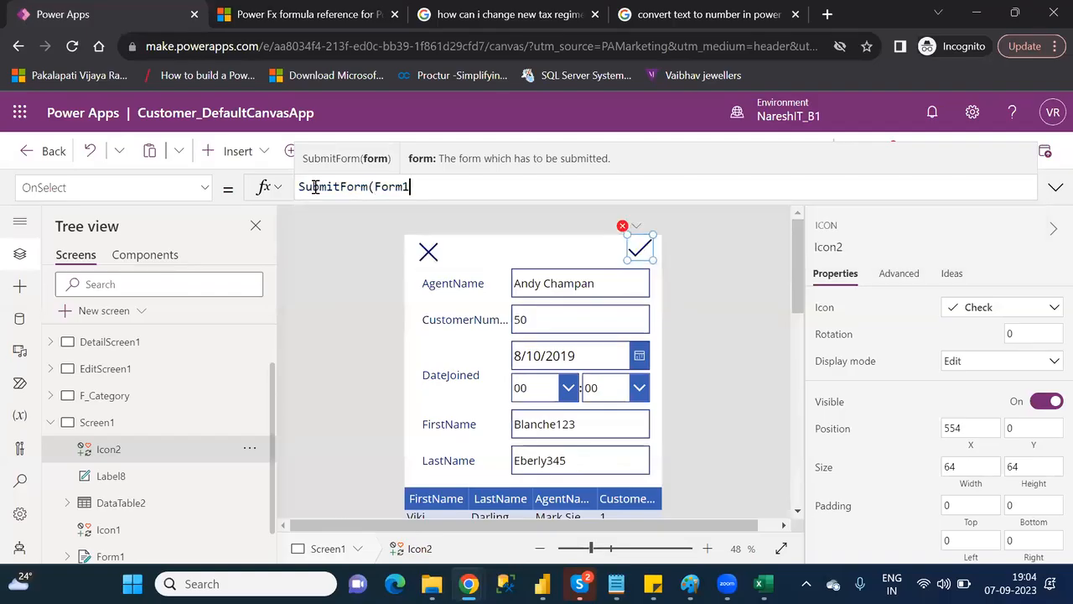
{"action": "type", "text": ")"}
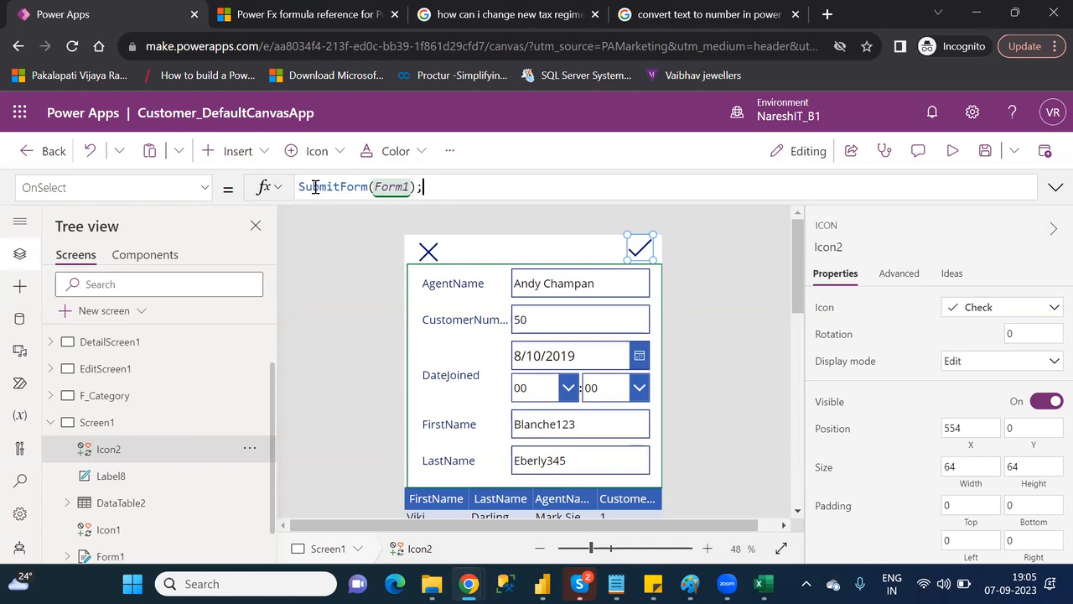
Append Notify("Successfully FormData is Saved") to the check icon's OnSelect formula after the SubmitForm call
{"action": "type", "text": "not"}
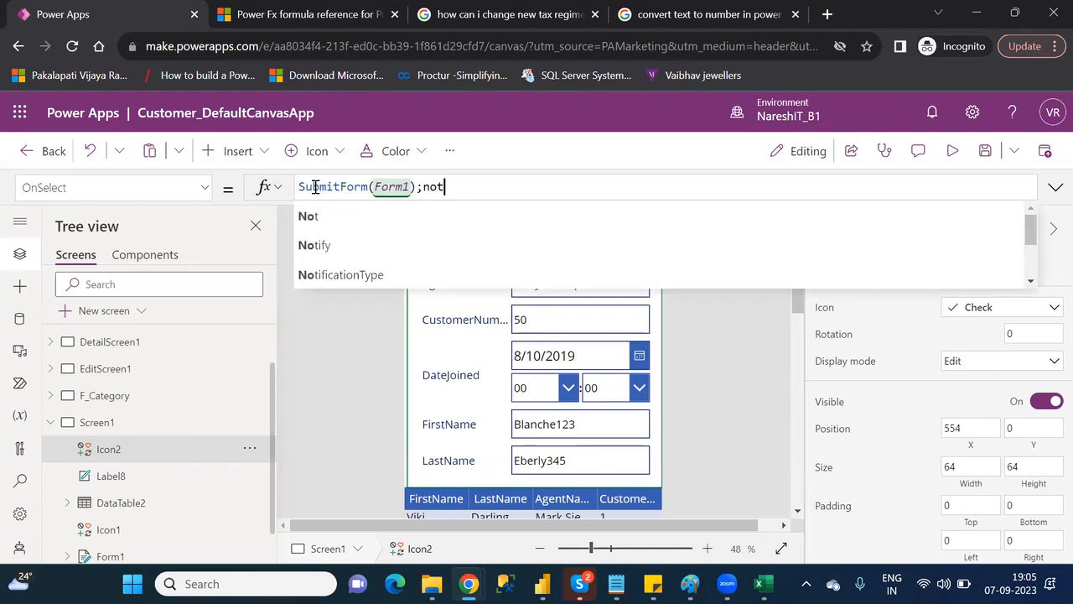
{"action": "key", "text": "Down"}
{"action": "key", "text": "Down"}
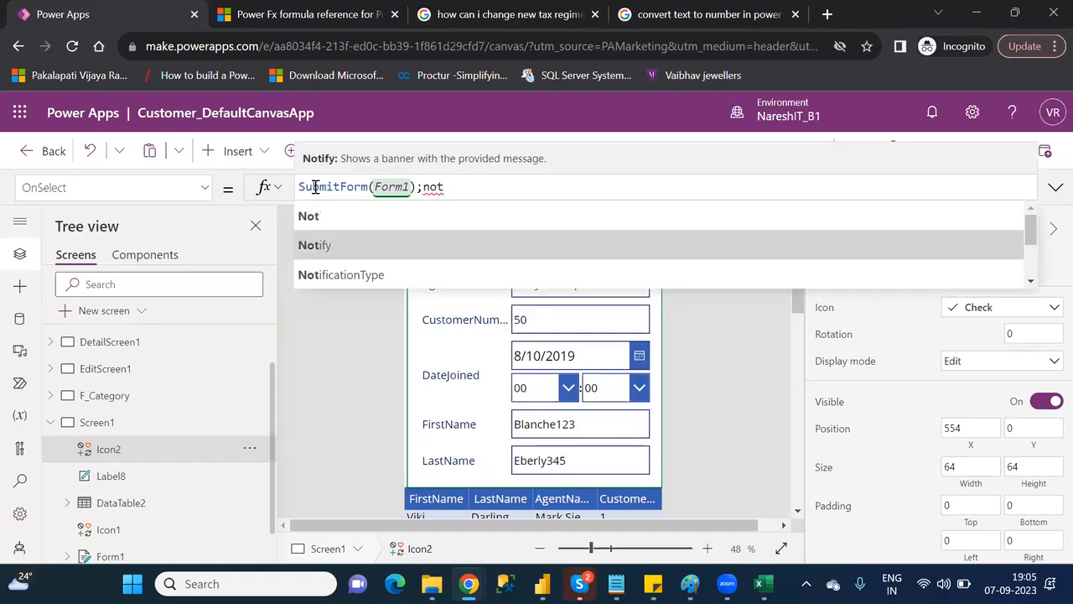
{"action": "key", "text": "Tab"}
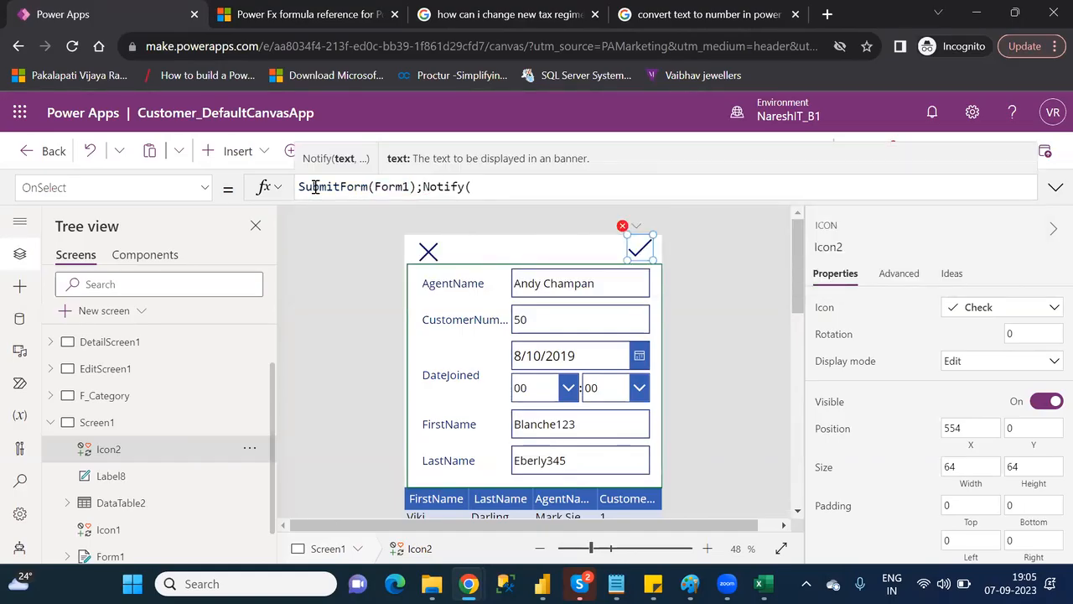
{"action": "type", "text": "\""}
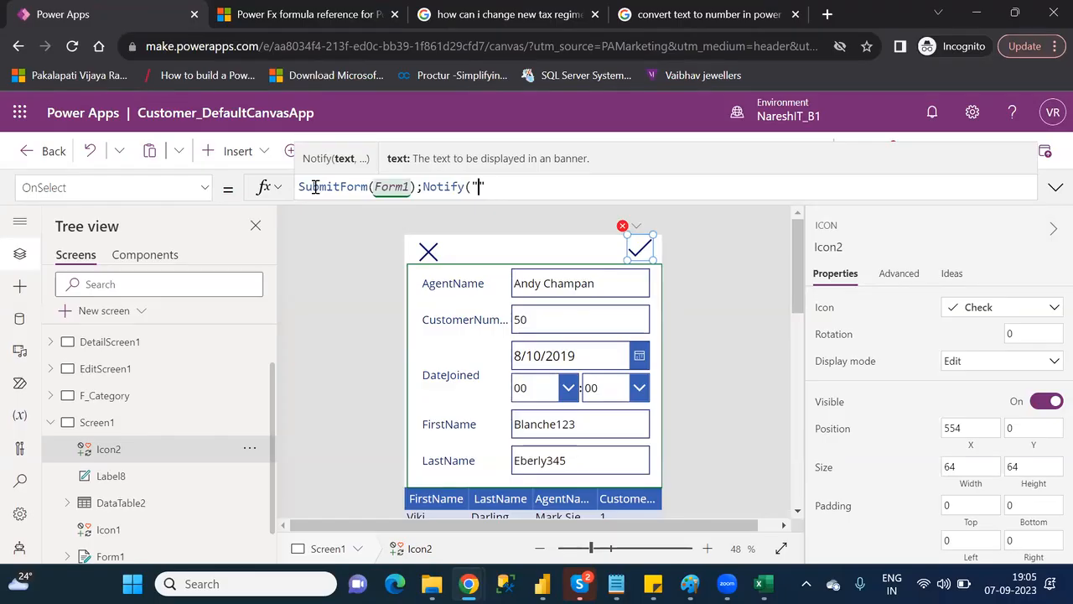
{"action": "type", "text": "Successfully FO"}
{"action": "key", "text": "BackSpace"}
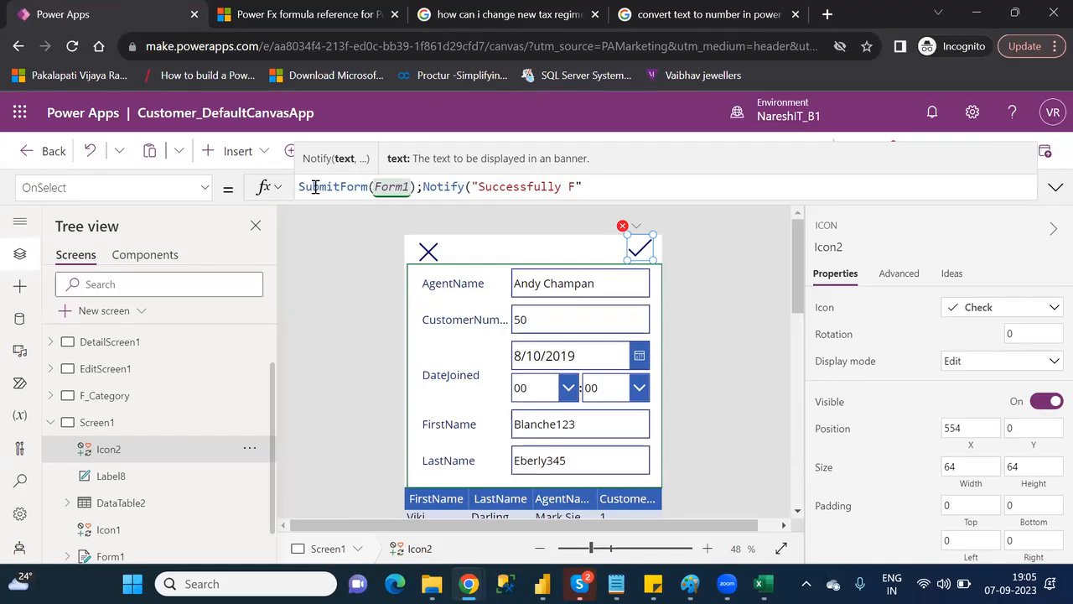
{"action": "key", "text": "BackSpace"}
{"action": "type", "text": "FormData is Saved"}
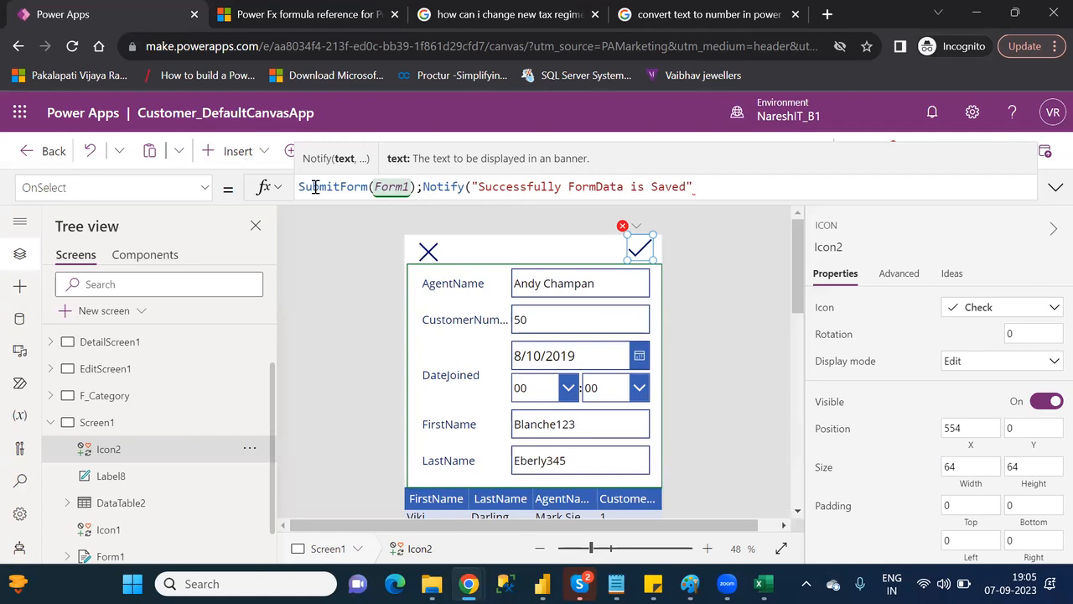
{"action": "type", "text": ")"}
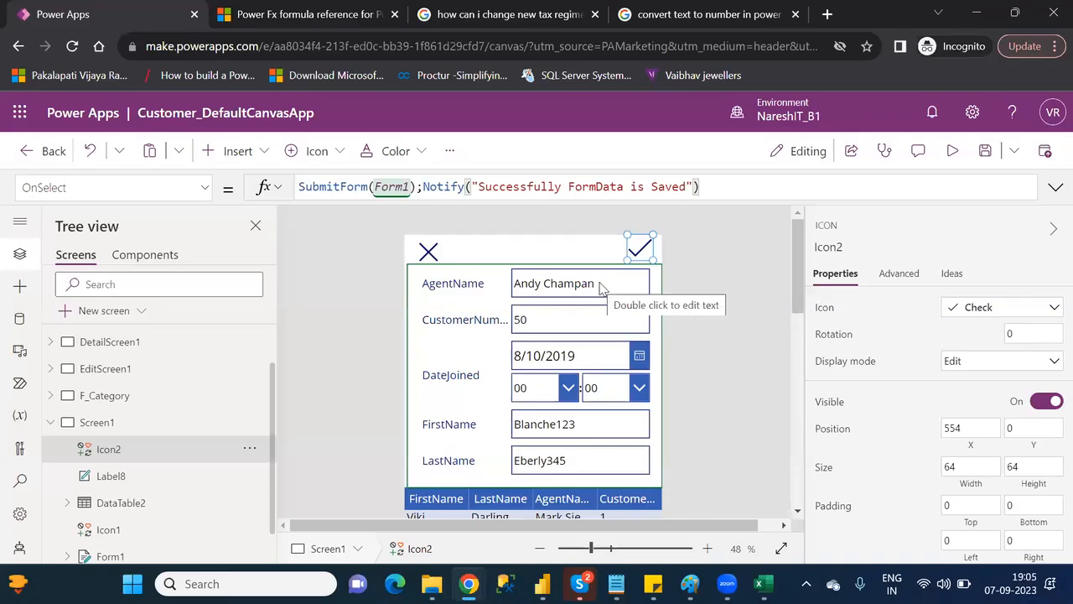
Preview the app and enter a new customer number in the CustomerNumber field of the form
{"action": "left_click", "coordinate": [955, 152]}
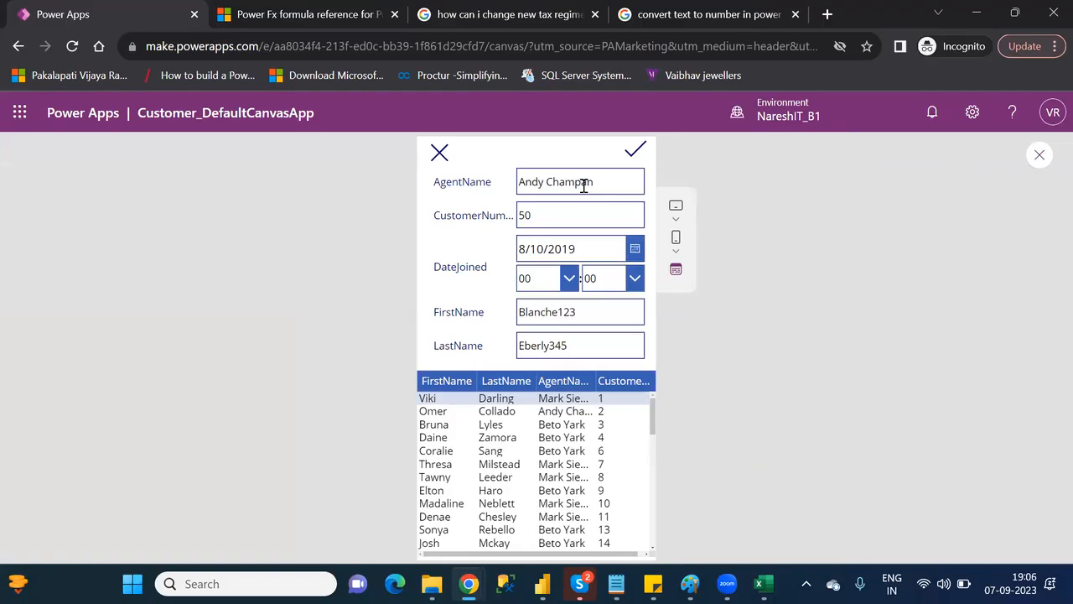
{"action": "triple_click", "coordinate": [584, 185]}
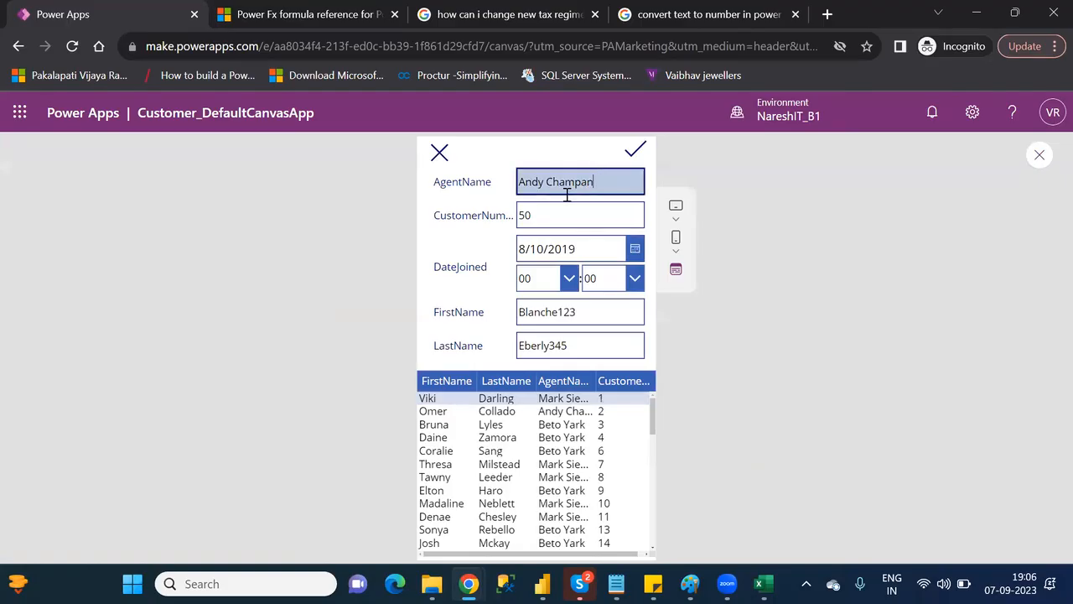
{"action": "left_click", "coordinate": [439, 153]}
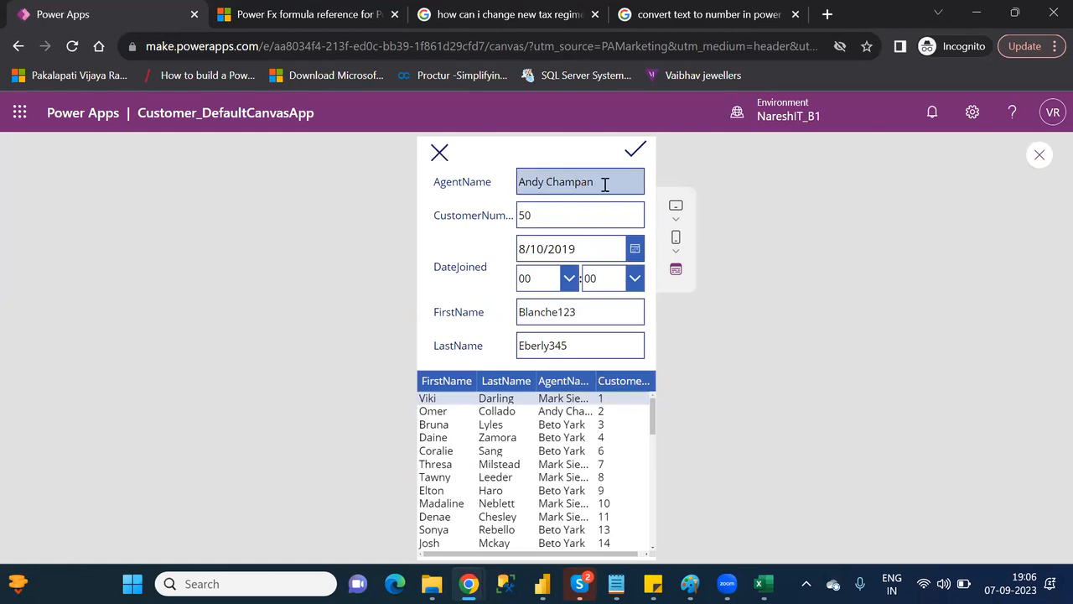
{"action": "left_click", "coordinate": [551, 216]}
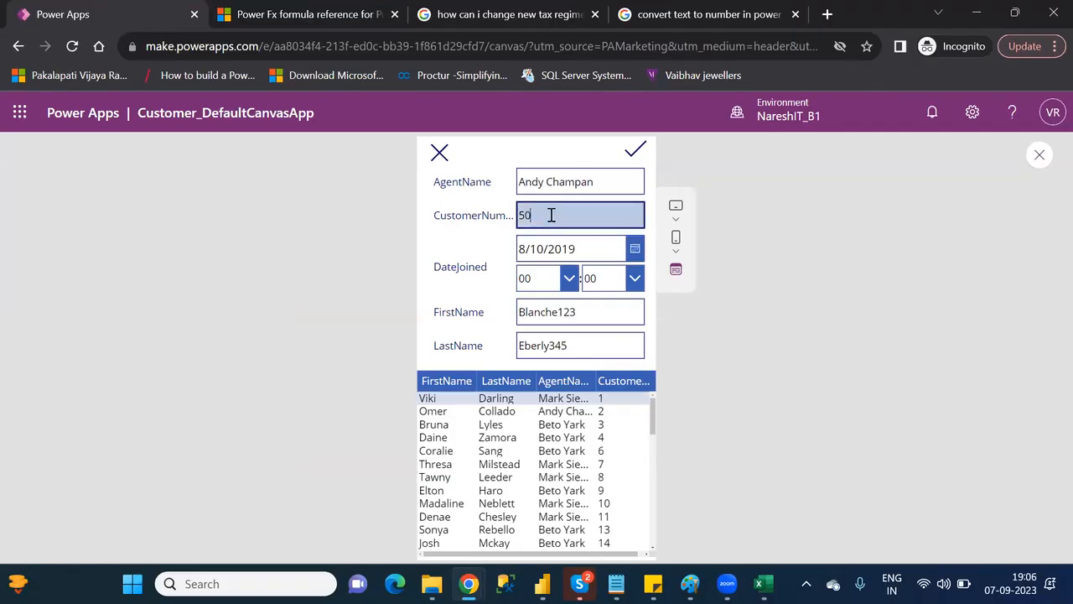
{"action": "type", "text": "00"}
{"action": "key", "text": "BackSpace"}
{"action": "type", "text": "1"}
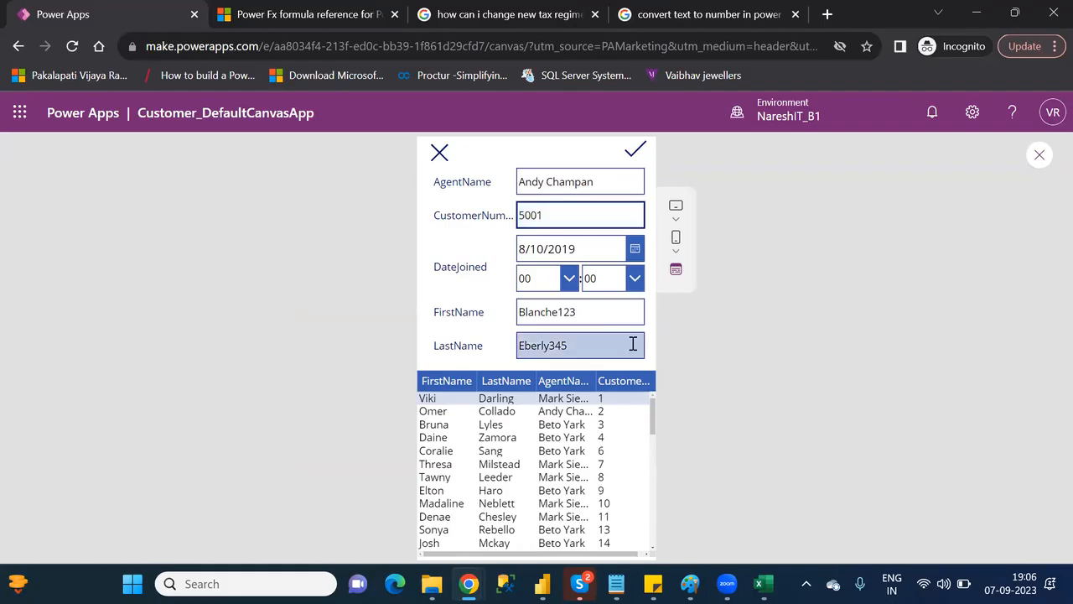
Replace the number at the end of the FirstName value with 231
{"action": "left_click", "coordinate": [590, 311]}
{"action": "key", "text": "BackSpace"}
{"action": "key", "text": "BackSpace"}
{"action": "key", "text": "BackSpace"}
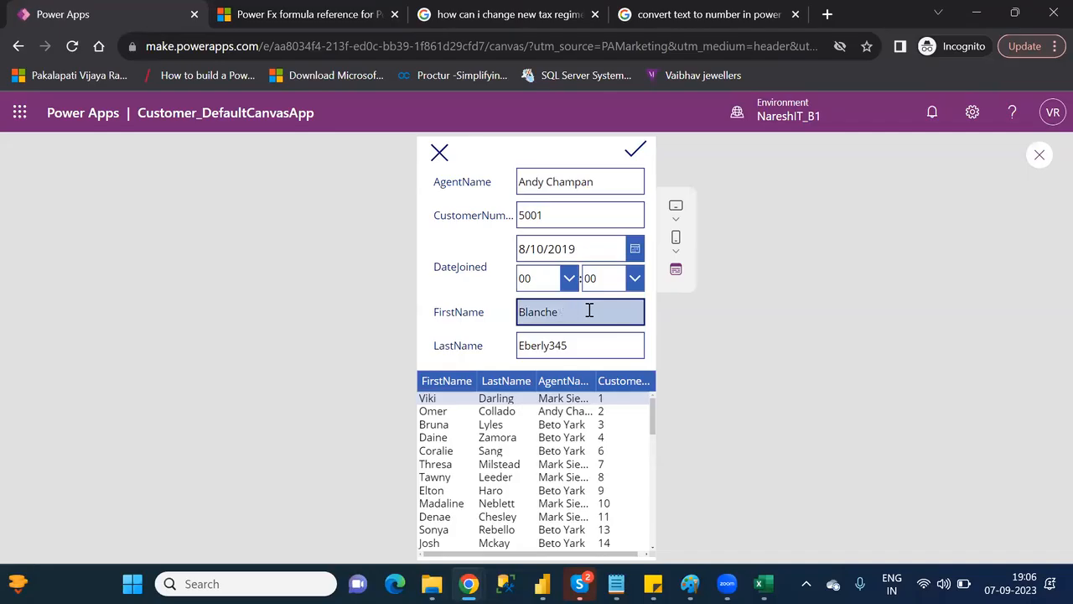
{"action": "type", "text": "231"}
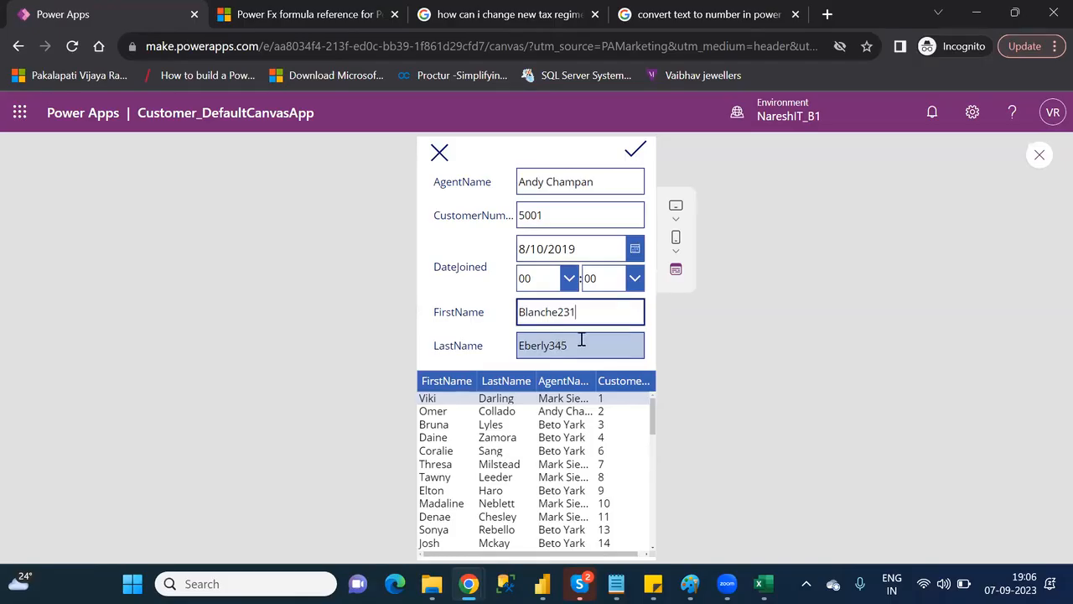
Replace the number at the end of the LastName value with 46 and submit the form with the check icon
{"action": "left_click", "coordinate": [582, 347]}
{"action": "key", "text": "BackSpace"}
{"action": "key", "text": "BackSpace"}
{"action": "key", "text": "BackSpace"}
{"action": "type", "text": "46"}
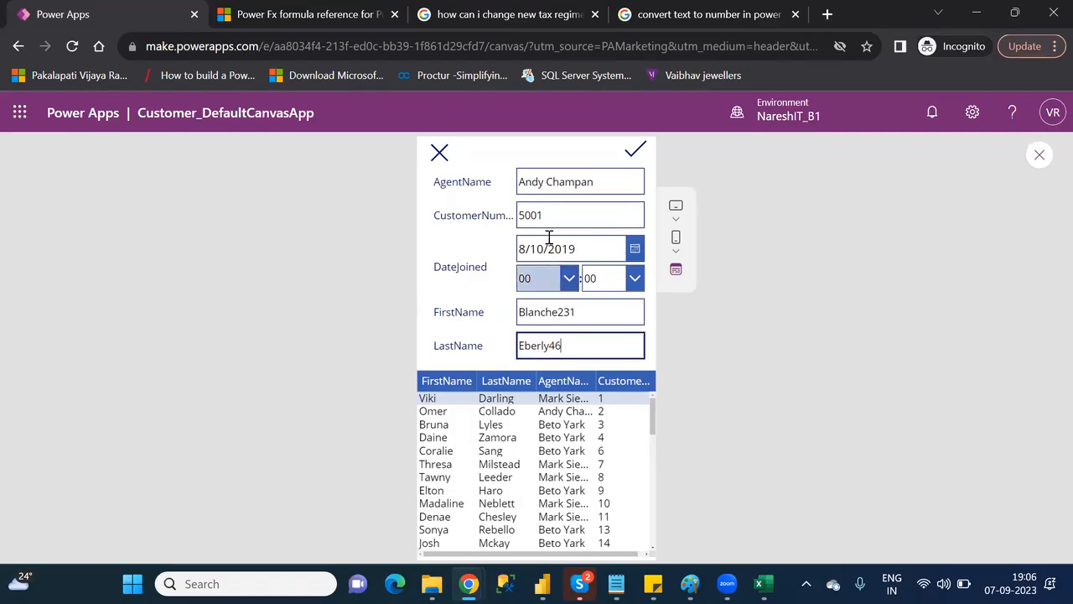
{"action": "left_click", "coordinate": [637, 151]}
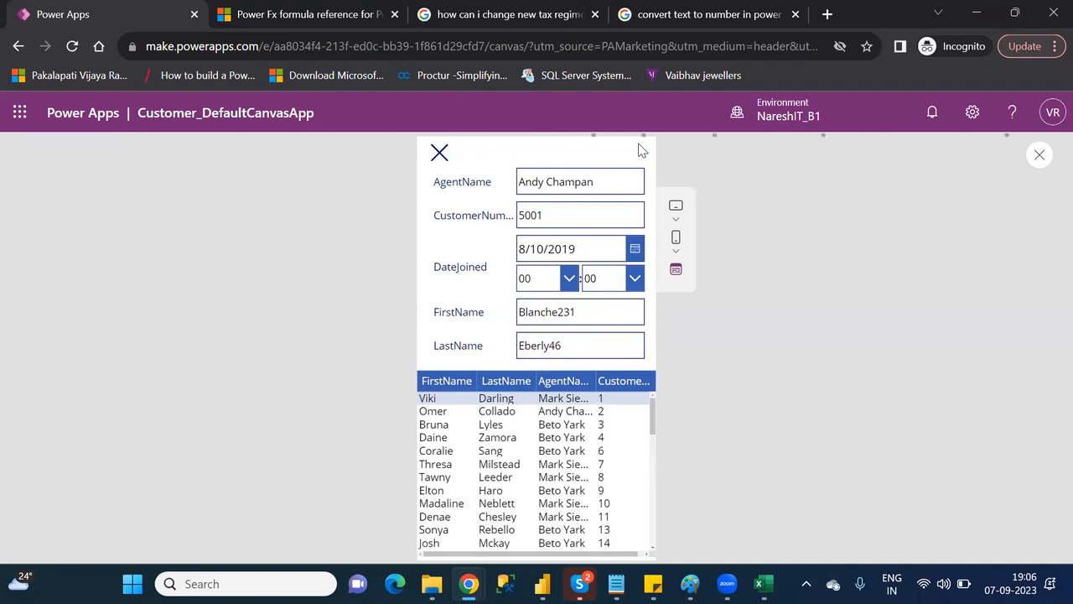
{"action": "left_click", "coordinate": [639, 149]}
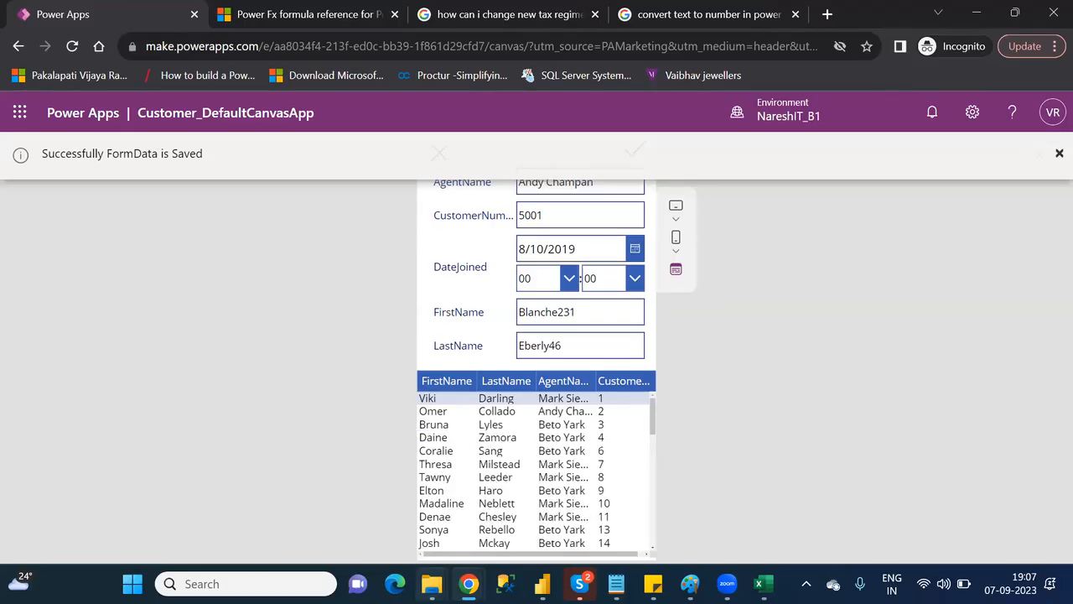
Switch to File Explorer and open the Customers workbook from the personal OneDrive folder in Excel
{"action": "mouse_move", "coordinate": [431, 583]}
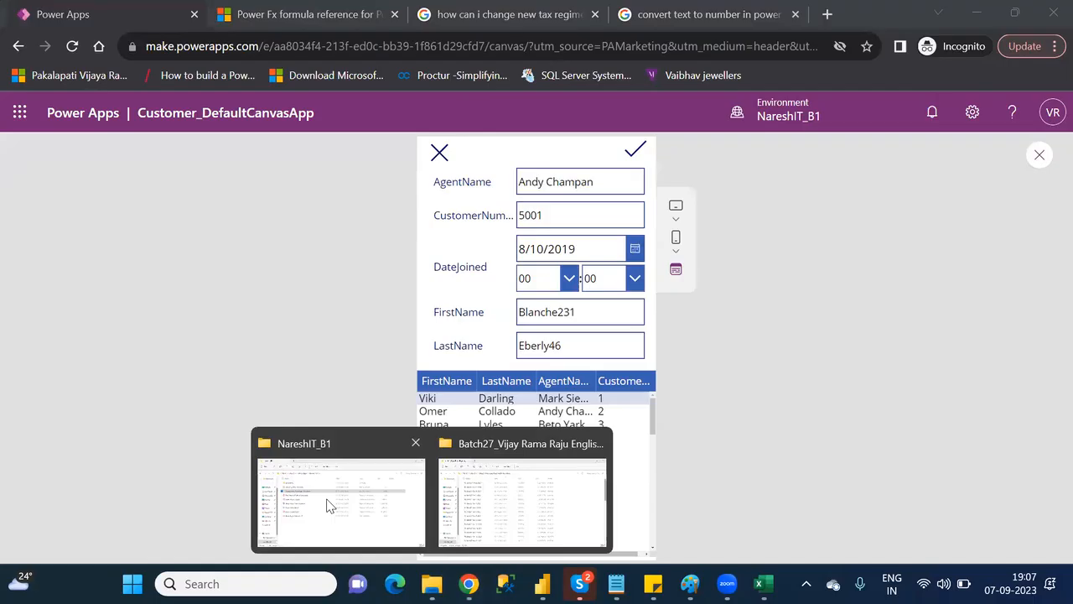
{"action": "left_click", "coordinate": [330, 505]}
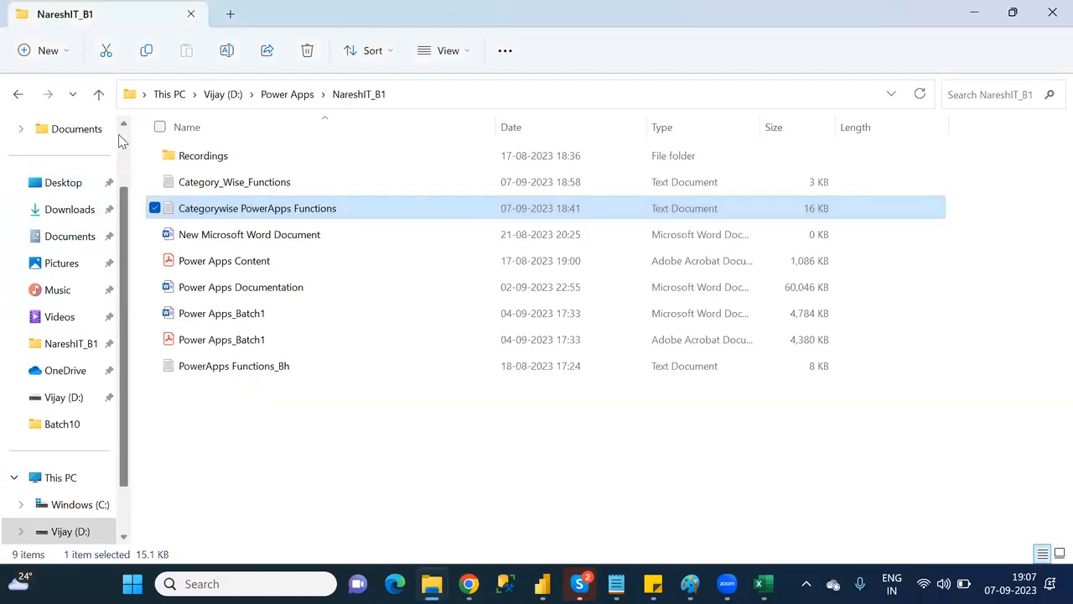
{"action": "scroll", "coordinate": [118, 134], "scroll_direction": "up", "scroll_amount": 1}
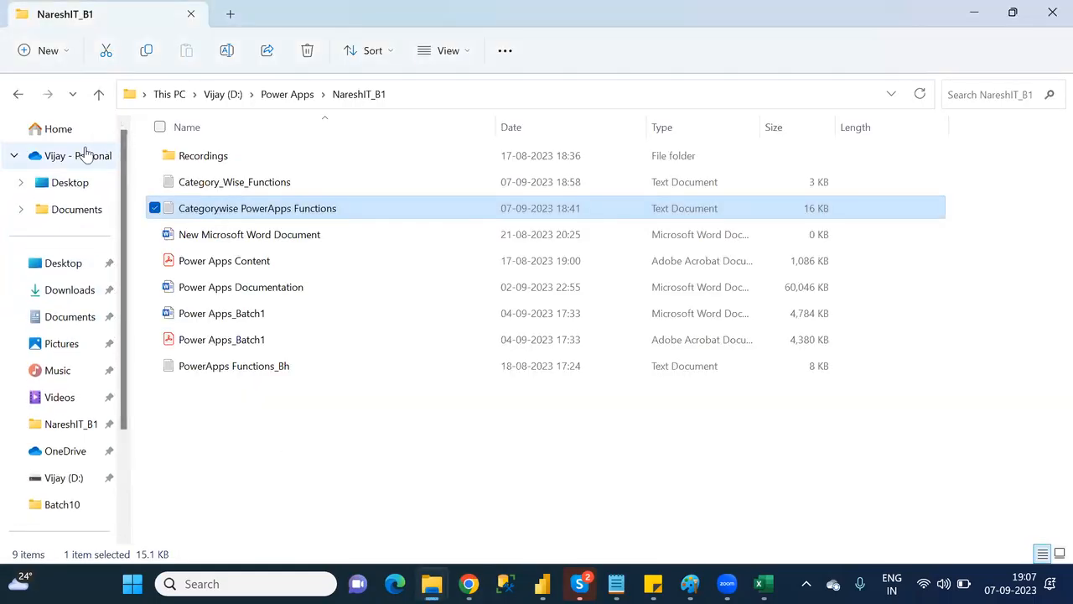
{"action": "left_click", "coordinate": [87, 155]}
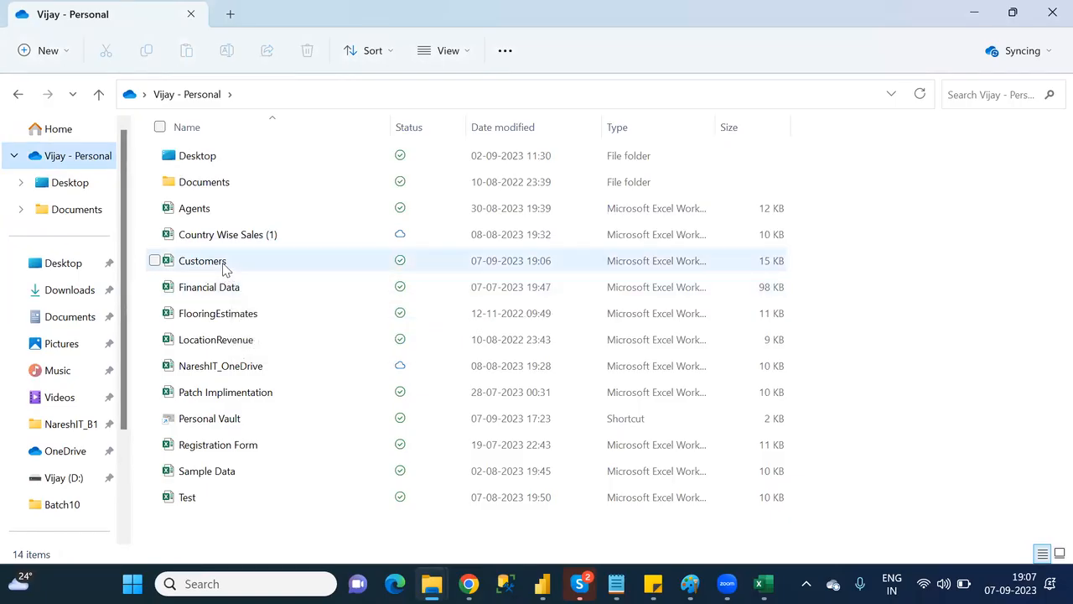
{"action": "left_click", "coordinate": [223, 267]}
{"action": "double_click", "coordinate": [223, 267]}
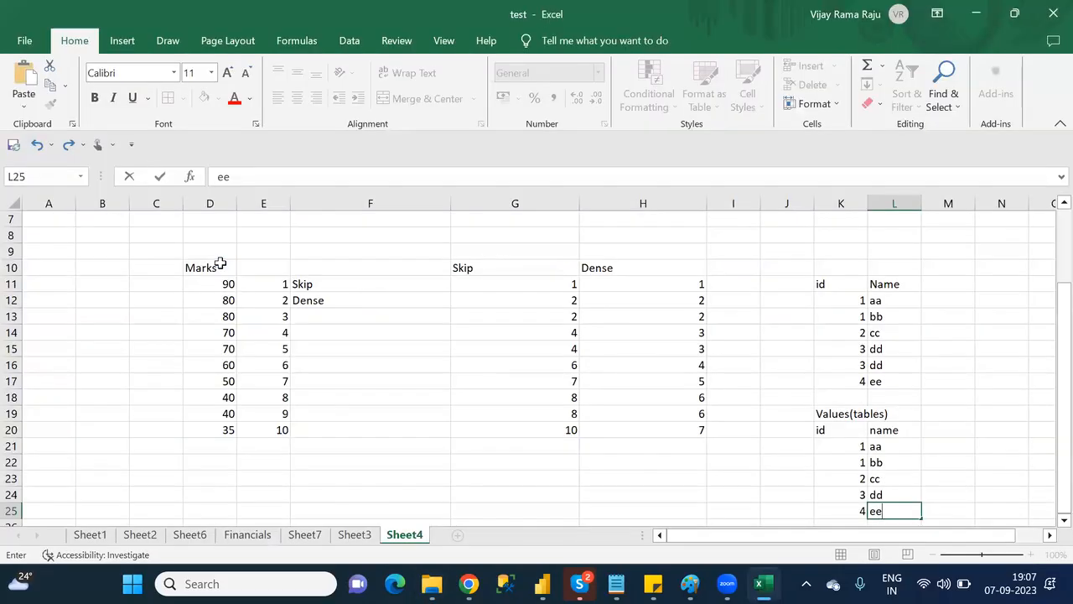
{"action": "left_click", "coordinate": [220, 265]}
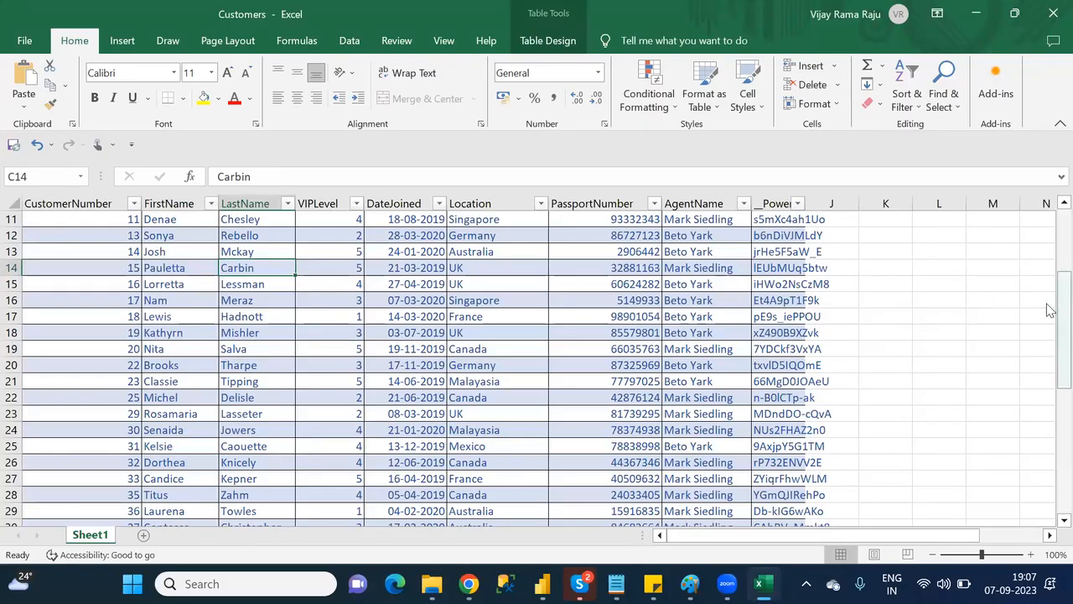
Locate the submitted record in the Customers table, check its LastName and DateJoined cells, and close the workbook
{"action": "left_click_drag", "start_coordinate": [1047, 307], "coordinate": [1047, 228]}
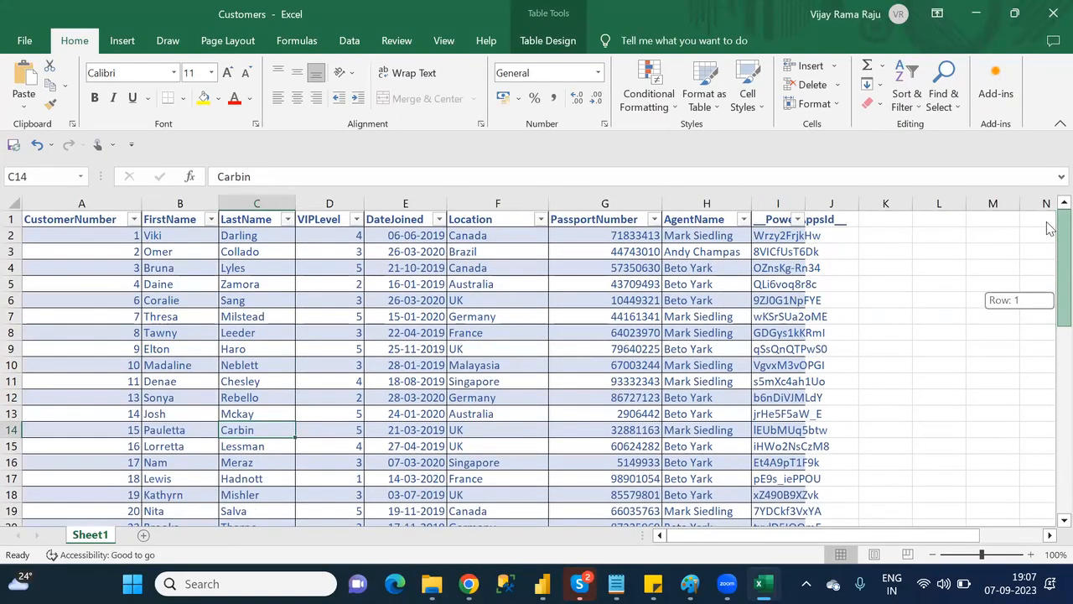
{"action": "left_click_drag", "start_coordinate": [1046, 228], "coordinate": [1050, 387]}
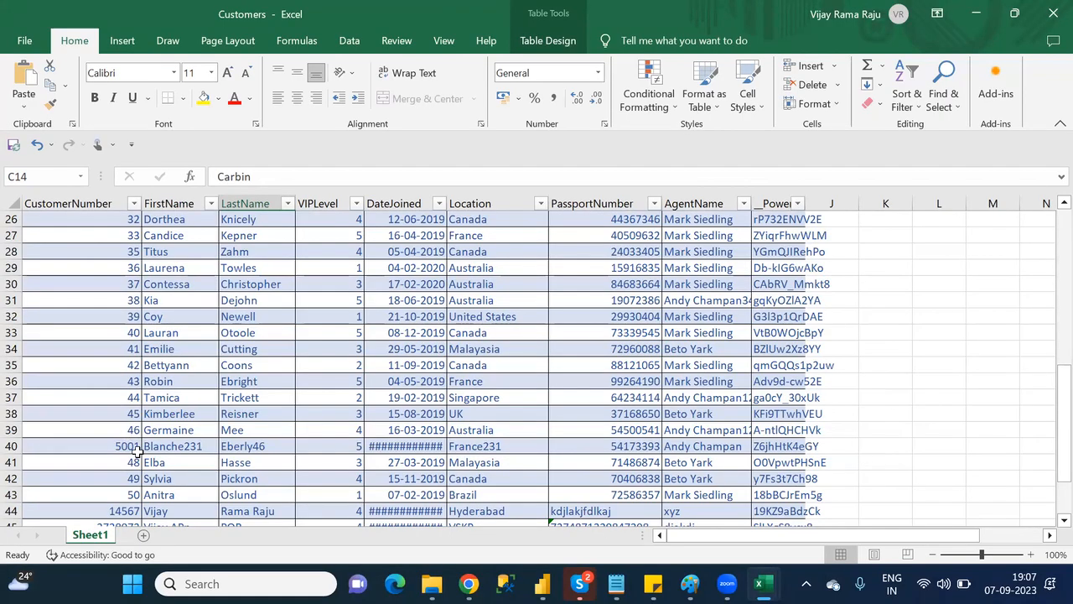
{"action": "left_click", "coordinate": [277, 447]}
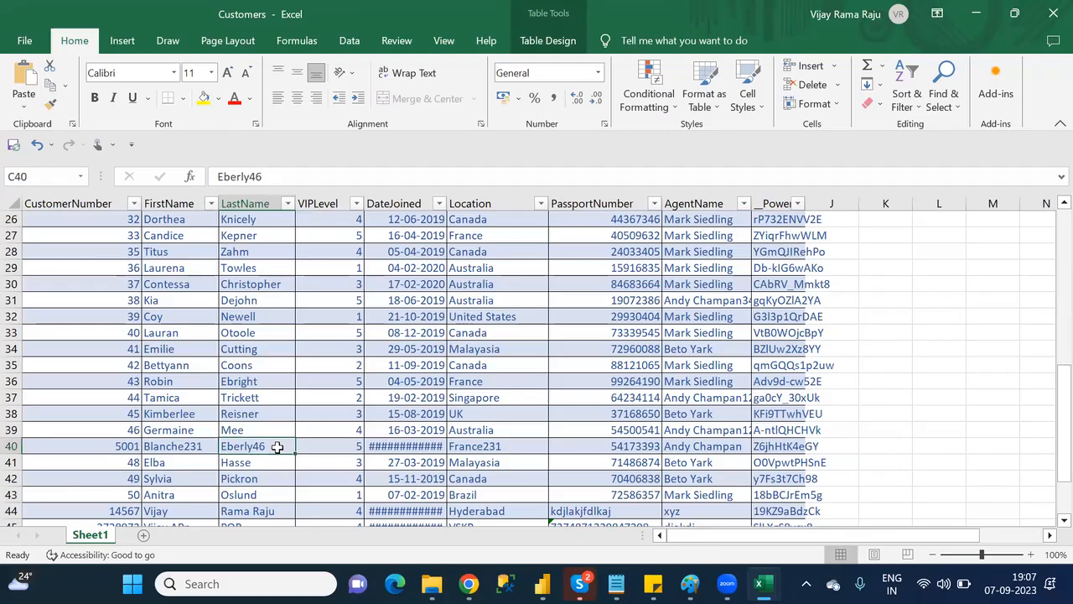
{"action": "left_click", "coordinate": [426, 446]}
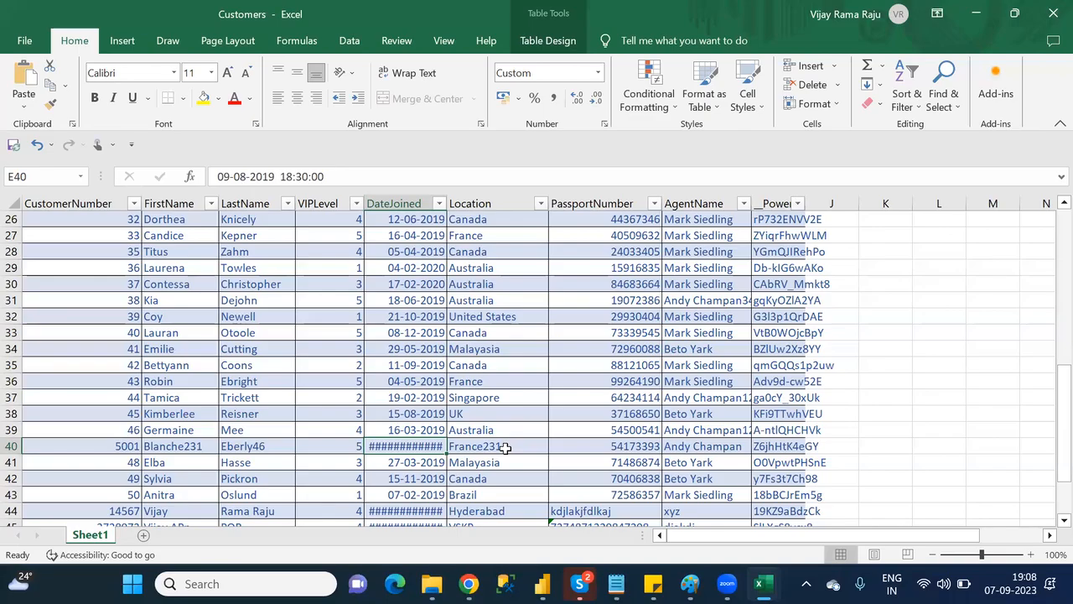
{"action": "left_click", "coordinate": [1051, 12]}
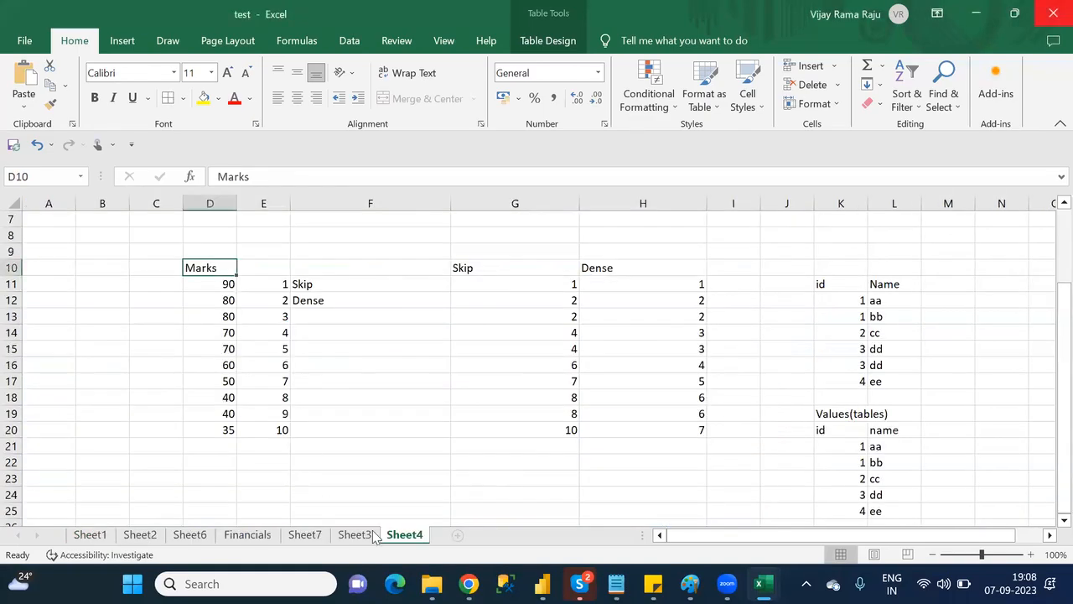
Switch back to Power Apps, exit the app preview and dismiss the tip about testing on the canvas
{"action": "mouse_move", "coordinate": [419, 579]}
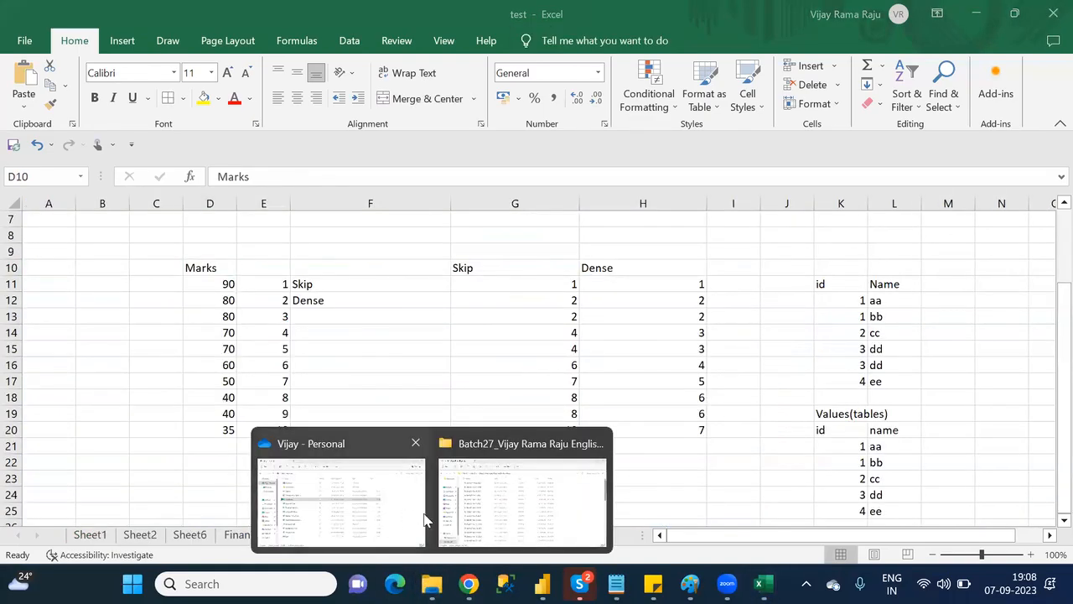
{"action": "mouse_move", "coordinate": [468, 584]}
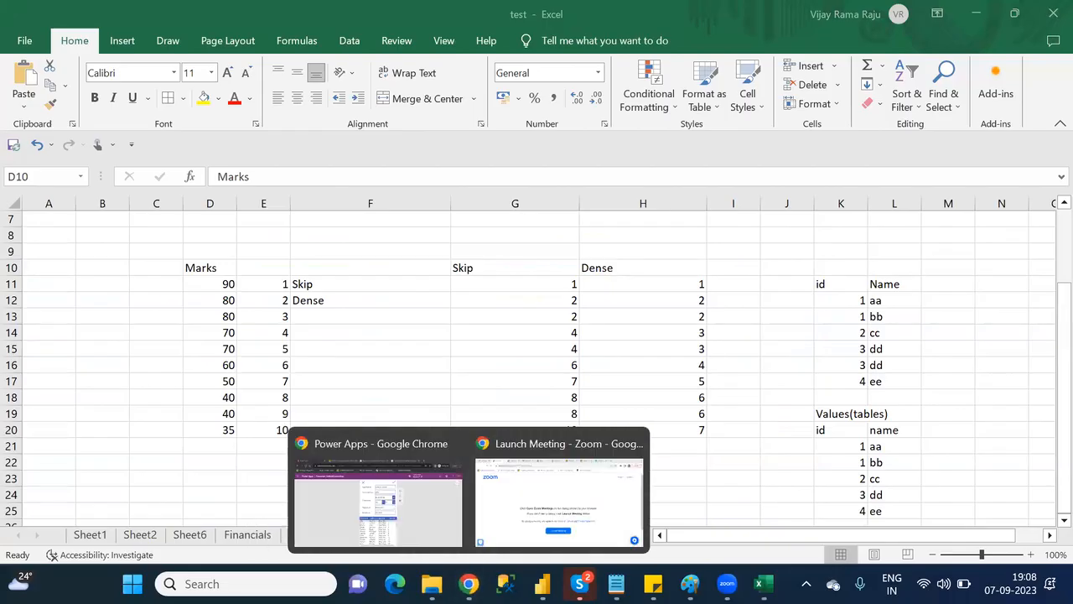
{"action": "left_click", "coordinate": [429, 513]}
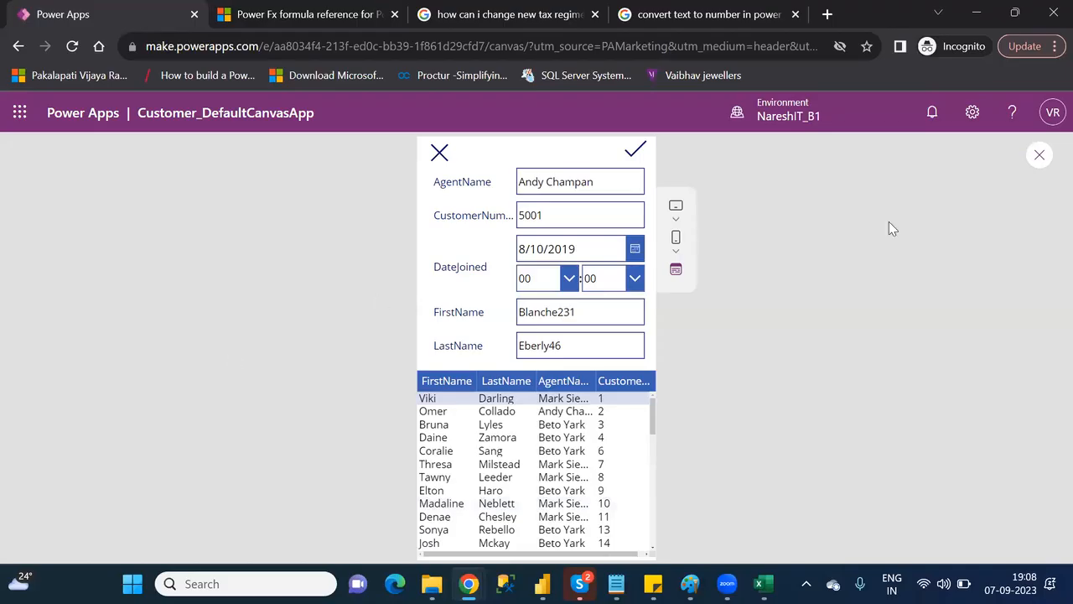
{"action": "left_click", "coordinate": [1037, 157]}
{"action": "left_click", "coordinate": [691, 413]}
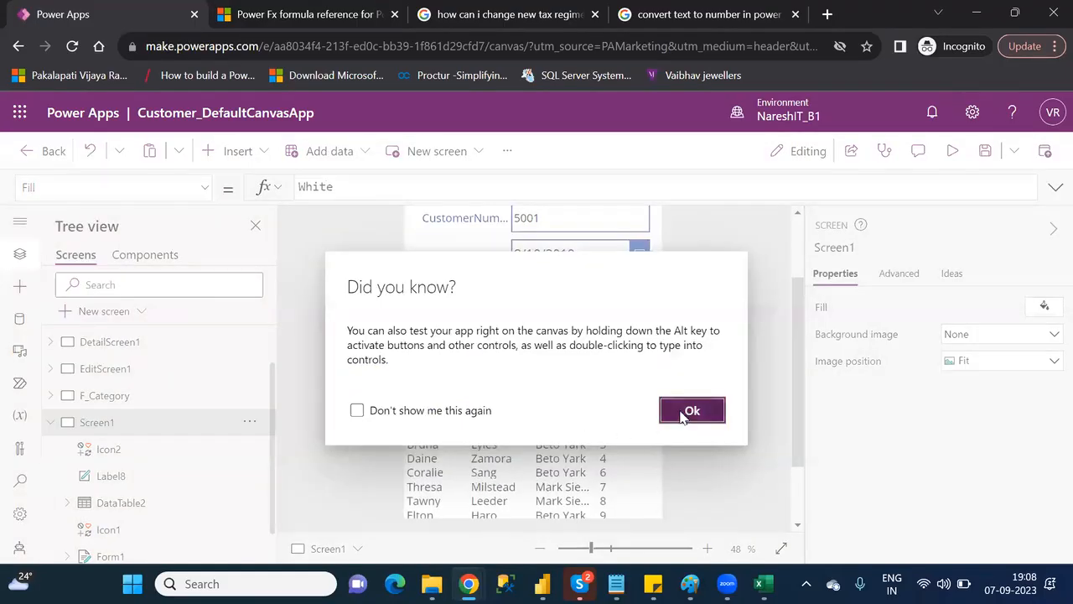
Open EditScreen1 and examine the OnSelect formula of its check icon
{"action": "left_click", "coordinate": [123, 371]}
{"action": "scroll", "coordinate": [738, 243], "scroll_direction": "up", "scroll_amount": 2}
{"action": "left_click", "coordinate": [645, 255]}
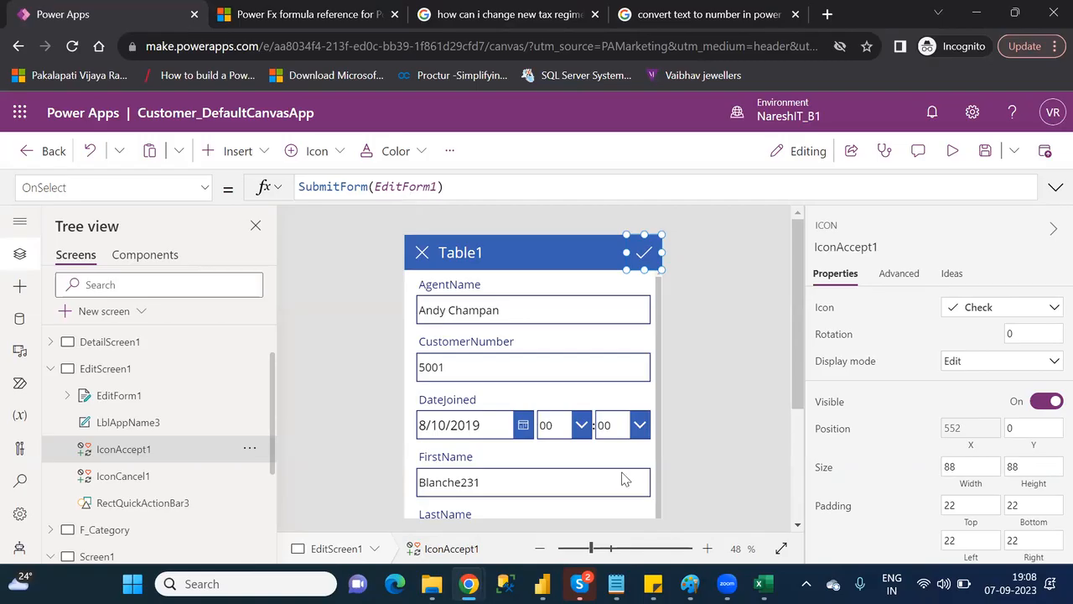
Review the SubmitForm entry in the Category_Wise_Functions text file in Notepad and return to Power Apps
{"action": "left_click", "coordinate": [616, 584]}
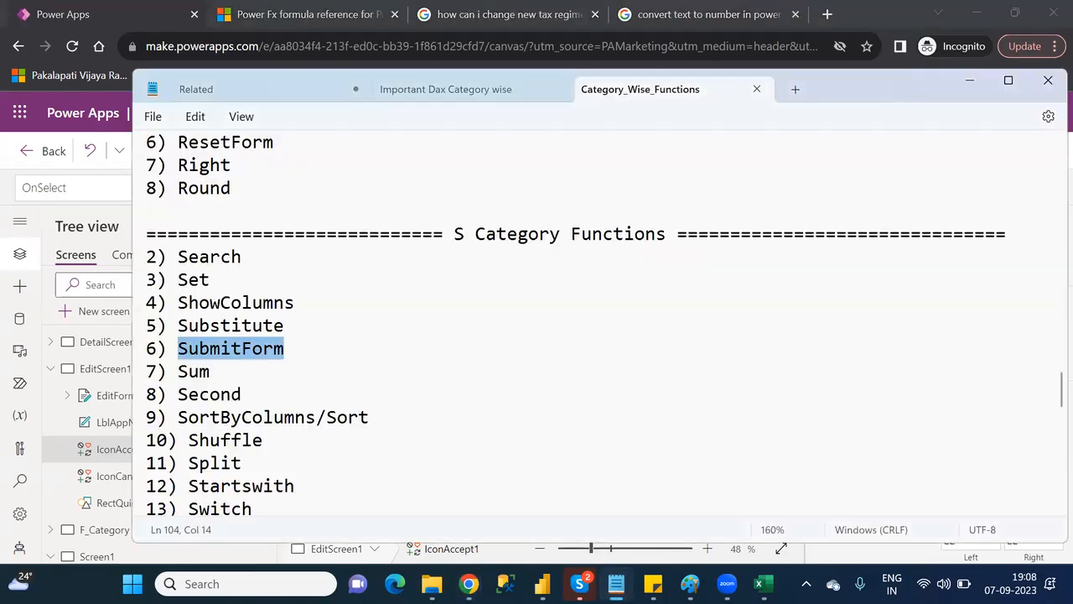
{"action": "left_click", "coordinate": [298, 355]}
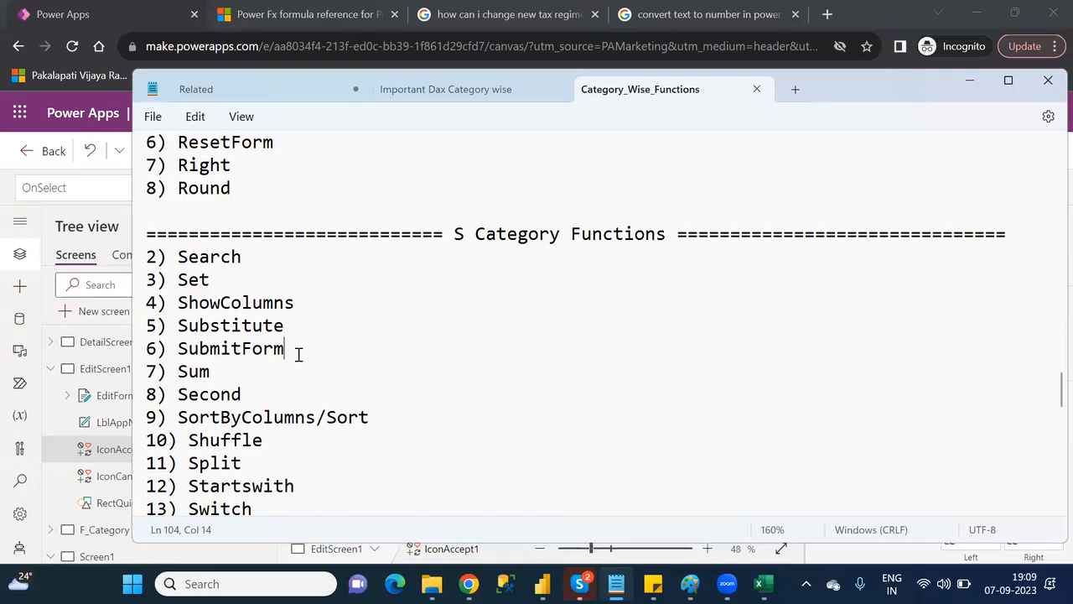
{"action": "key", "text": "alt+Tab"}
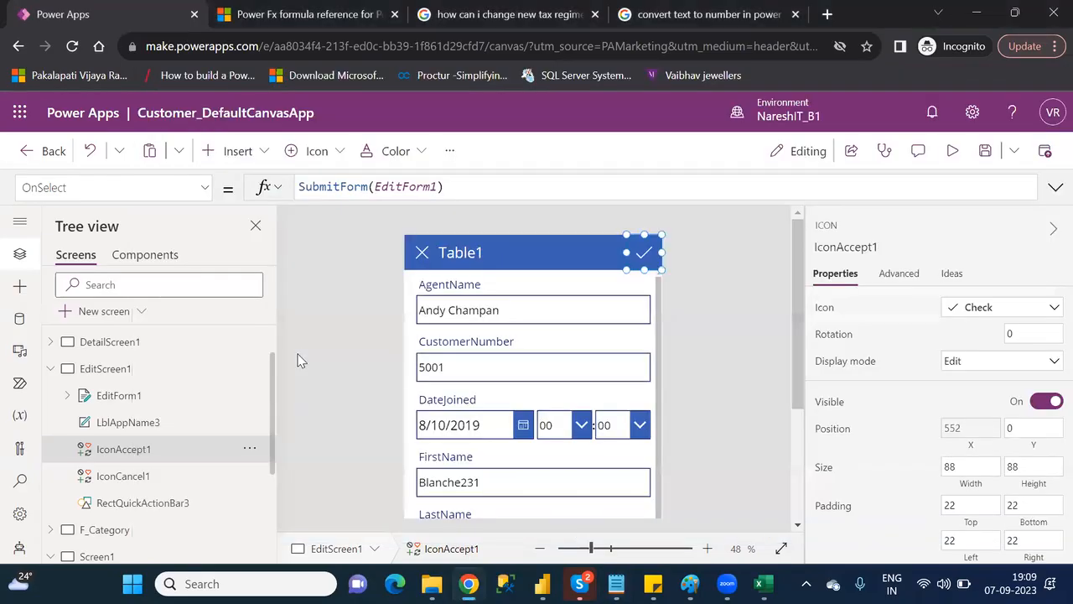
Collapse EditScreen1 and Screen1 in the screen tree and open the S_Category screen
{"action": "left_click", "coordinate": [57, 369]}
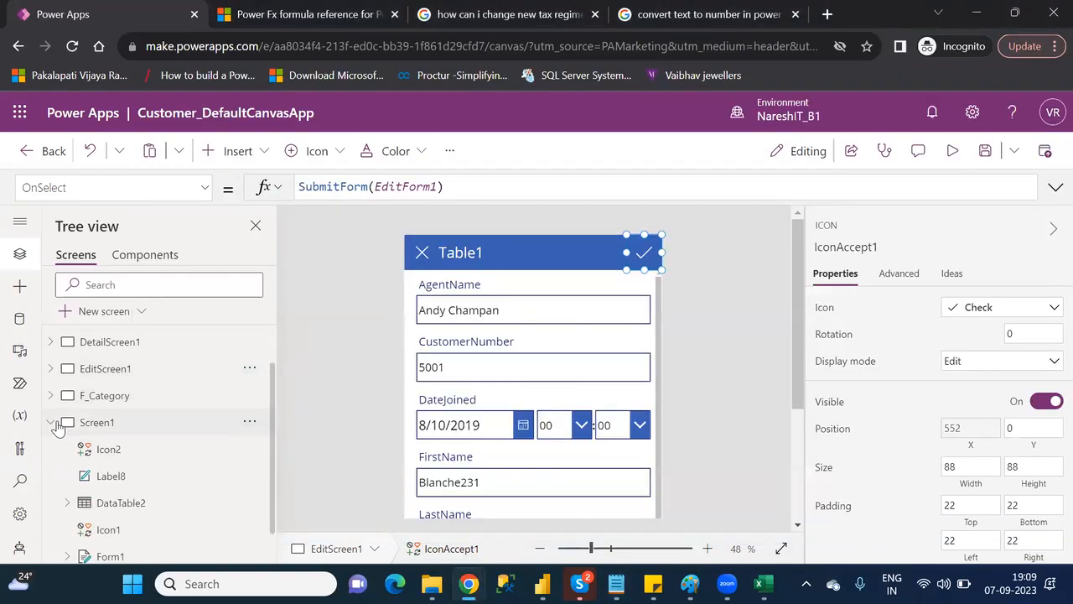
{"action": "left_click", "coordinate": [57, 421]}
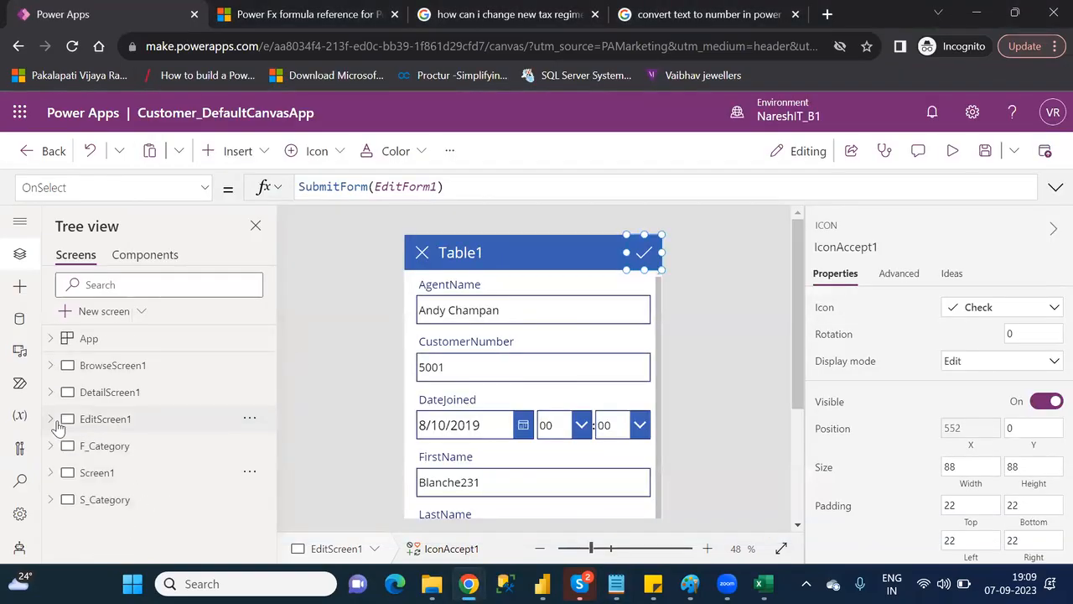
{"action": "left_click", "coordinate": [116, 501]}
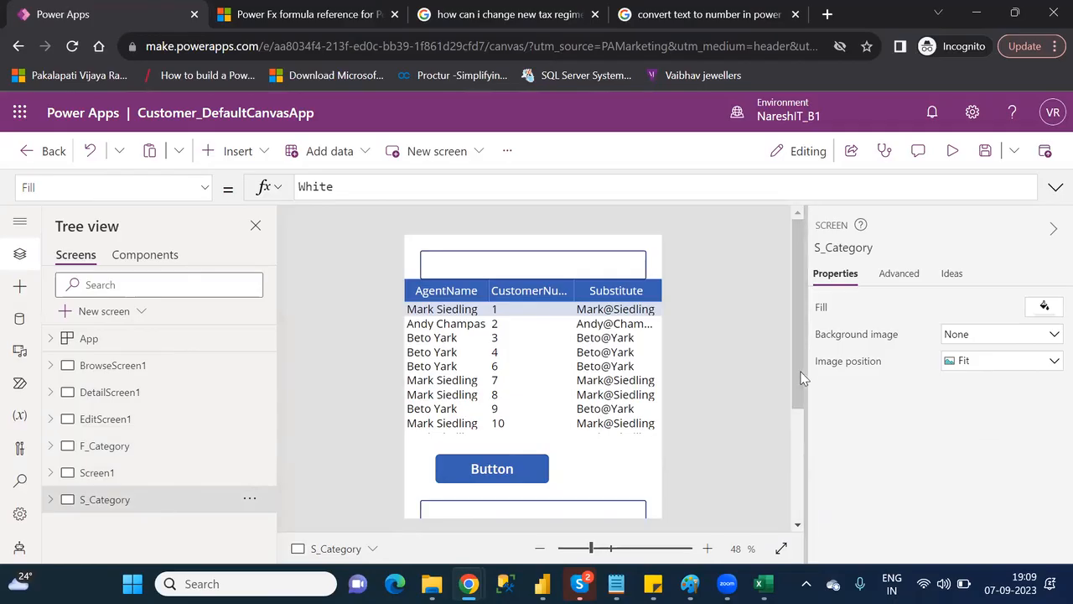
Delete the text input TextInput2 below the button on the S_Category screen
{"action": "left_click_drag", "start_coordinate": [801, 379], "coordinate": [819, 419]}
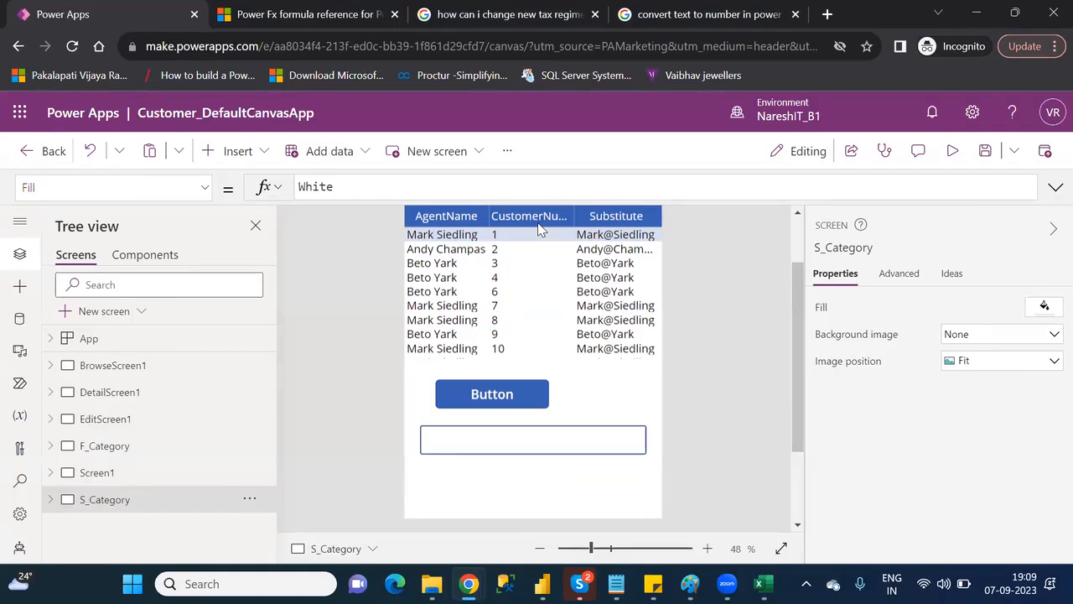
{"action": "left_click", "coordinate": [488, 435]}
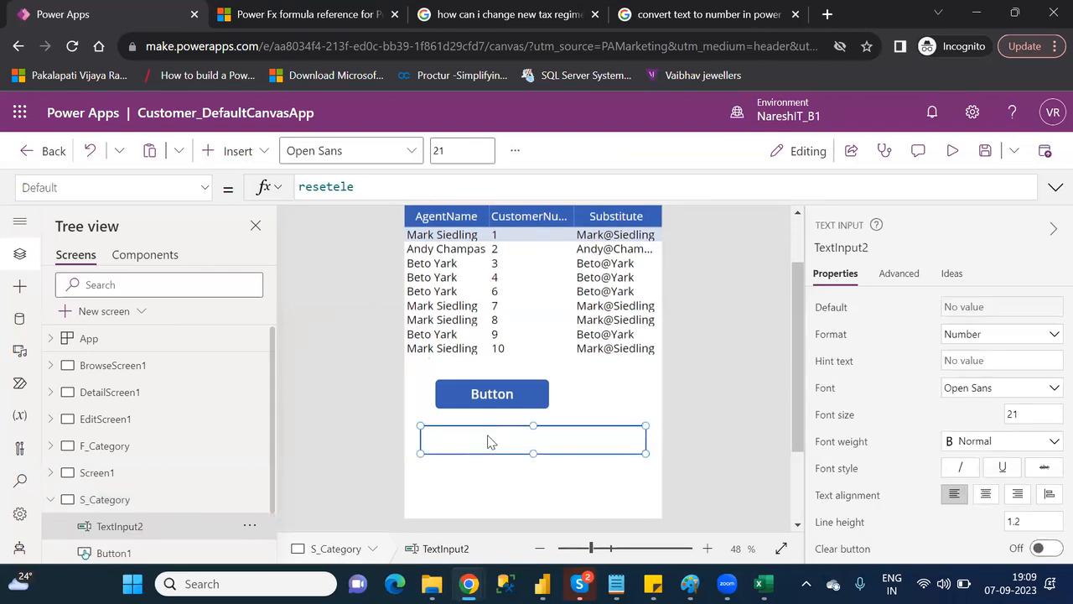
{"action": "key", "text": "Delete"}
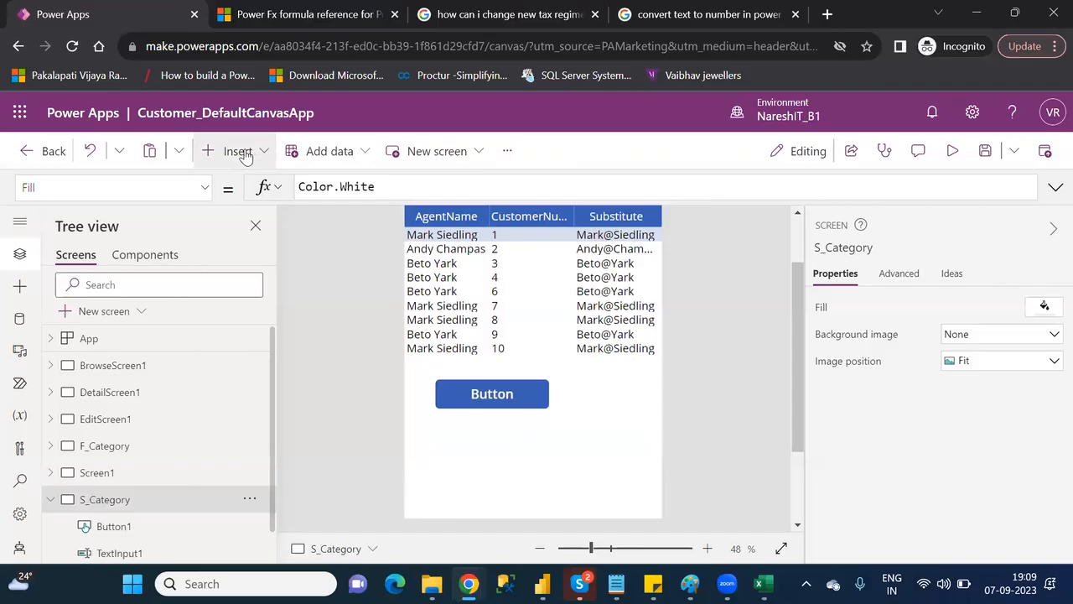
Insert a text label on the S_Category screen and place it below the button
{"action": "left_click", "coordinate": [244, 156]}
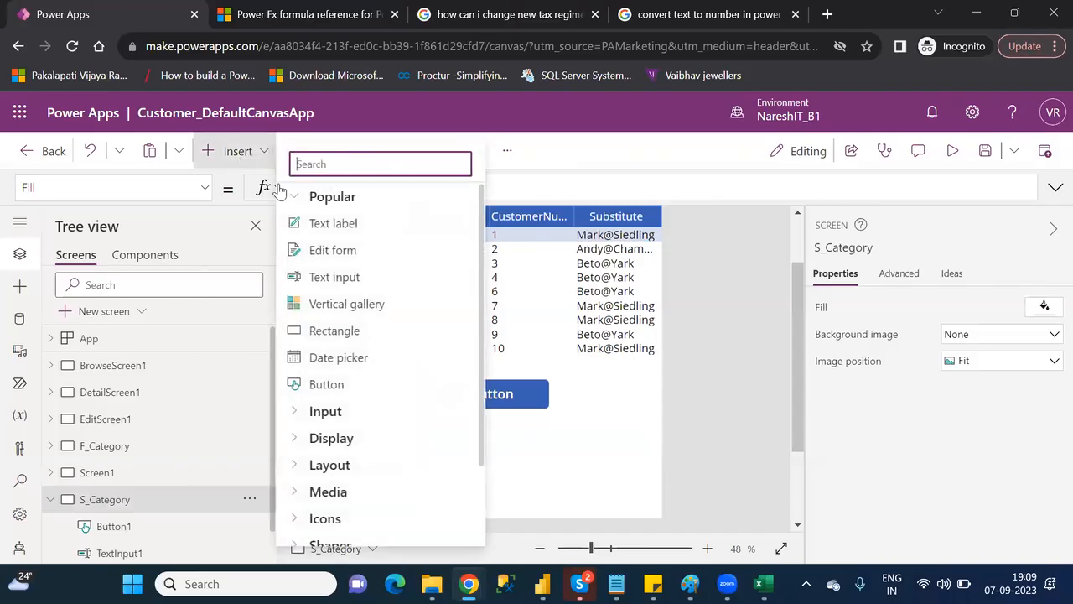
{"action": "left_click", "coordinate": [362, 228]}
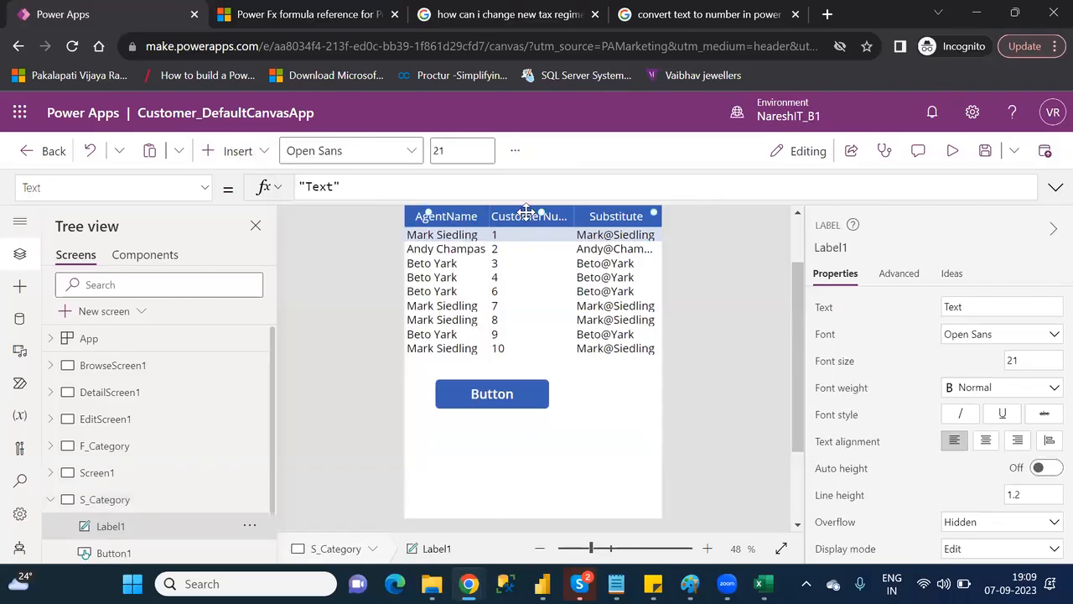
{"action": "left_click_drag", "start_coordinate": [526, 211], "coordinate": [531, 462]}
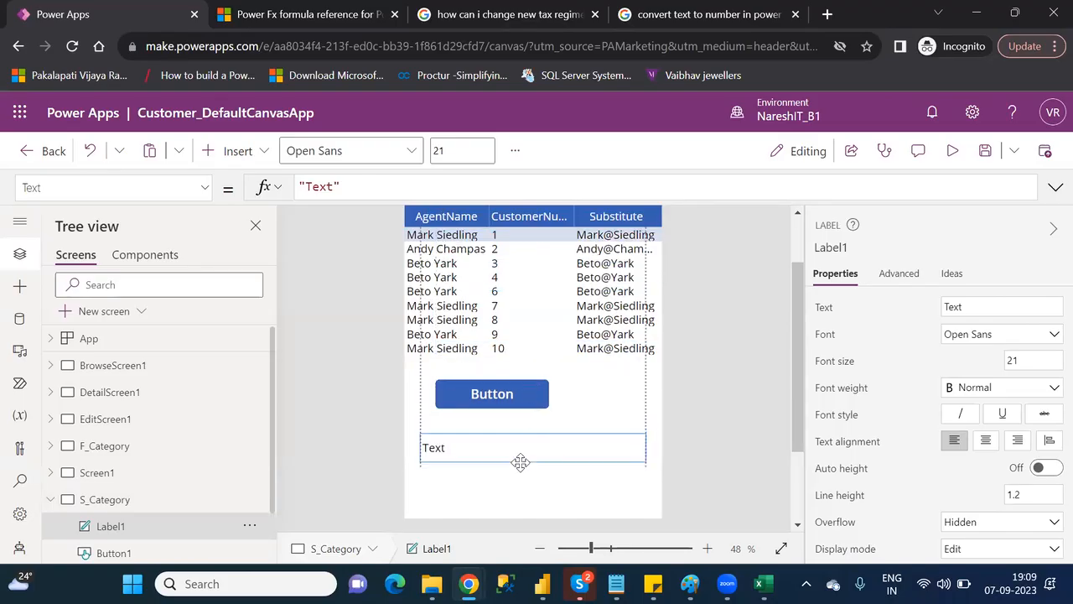
Replace the new label's default text with the formula Sum(Table1,CustomerNumber)
{"action": "left_click", "coordinate": [352, 186]}
{"action": "key", "text": "BackSpace"}
{"action": "key", "text": "BackSpace"}
{"action": "key", "text": "BackSpace"}
{"action": "key", "text": "BackSpace"}
{"action": "key", "text": "BackSpace"}
{"action": "key", "text": "BackSpace"}
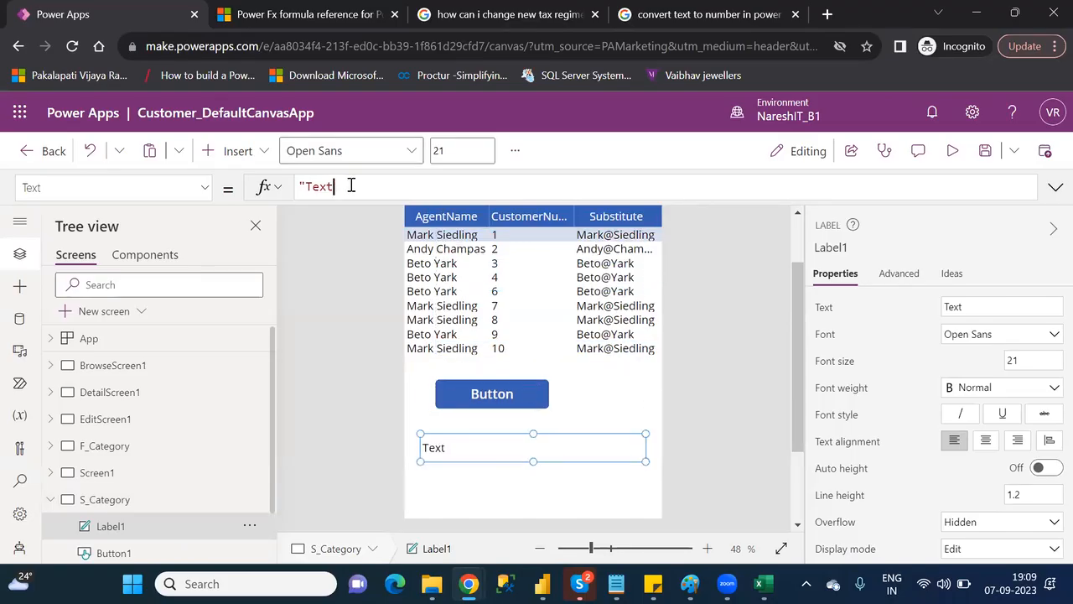
{"action": "type", "text": "sum"}
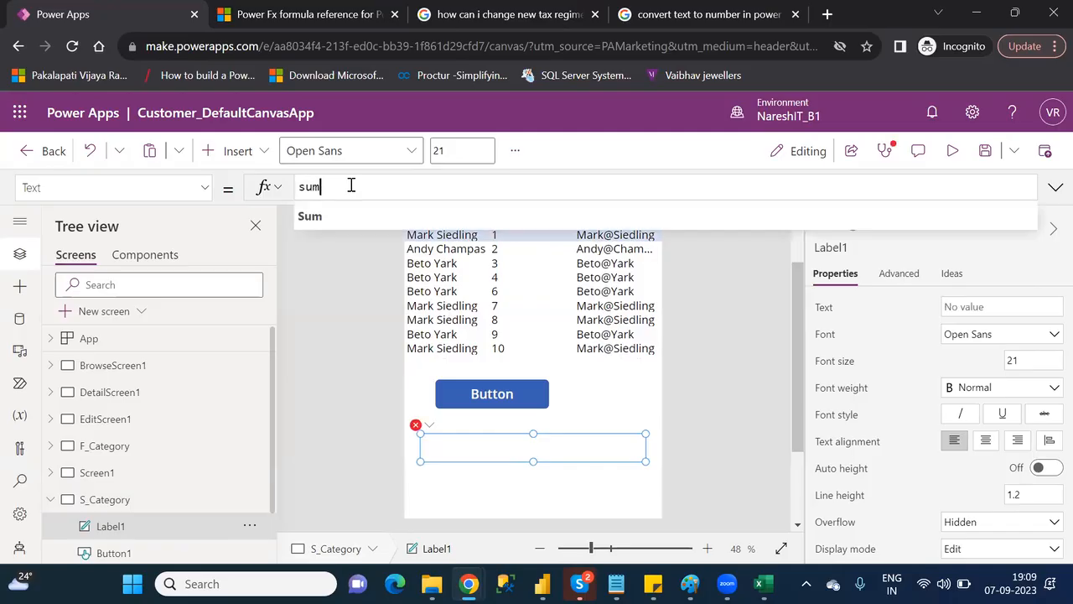
{"action": "key", "text": "Tab"}
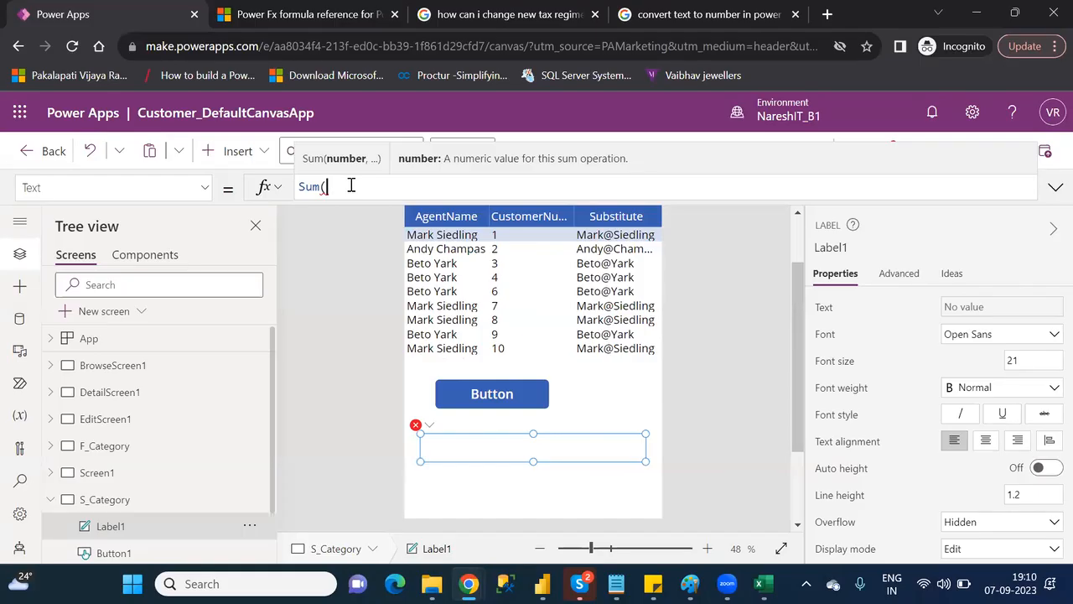
{"action": "type", "text": "tabl"}
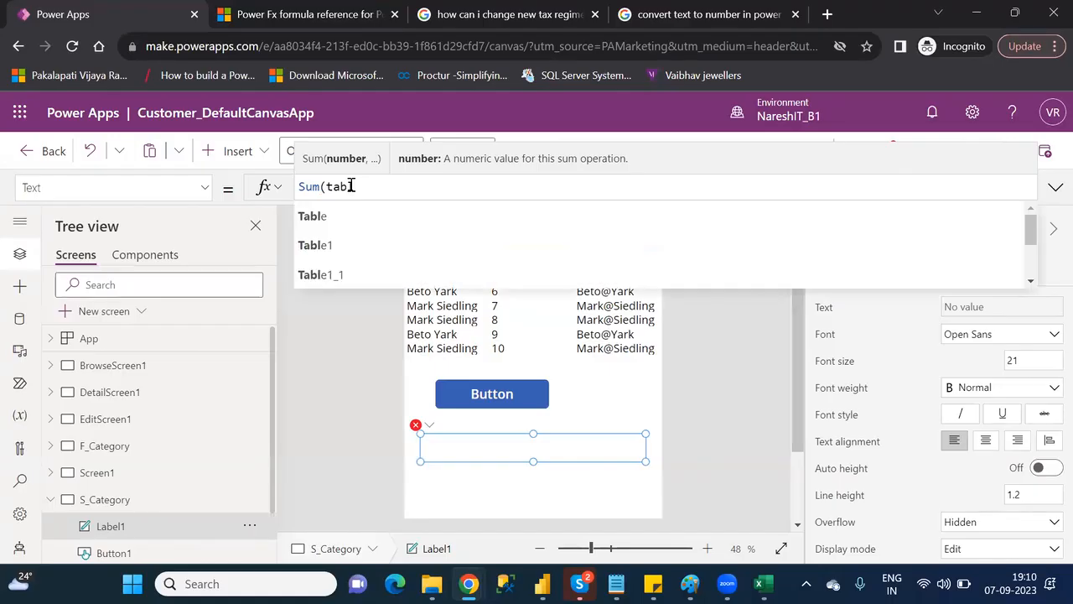
{"action": "key", "text": "Down"}
{"action": "key", "text": "Tab"}
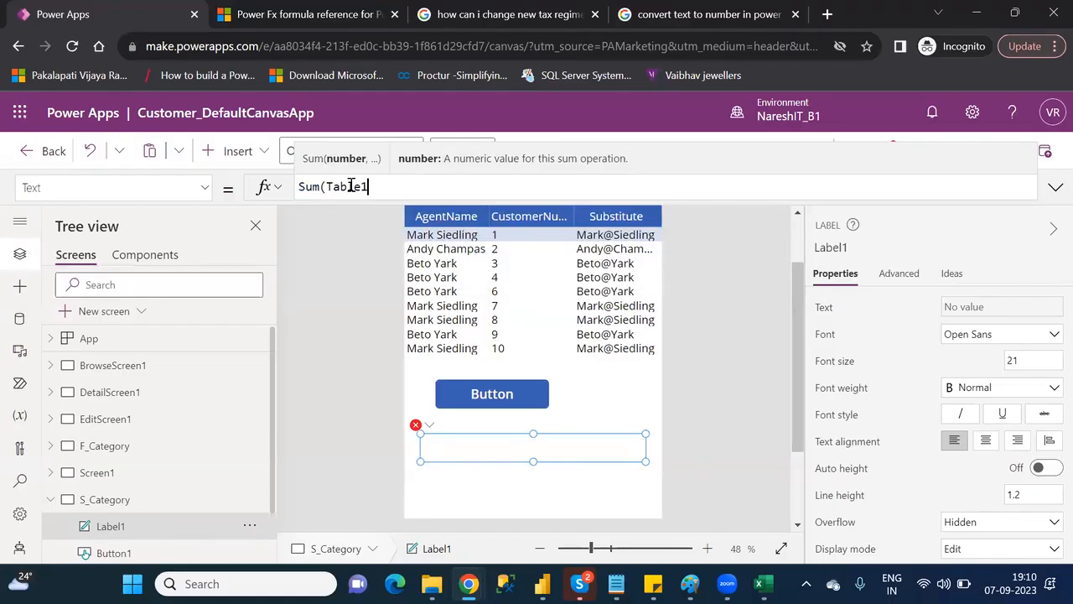
{"action": "type", "text": ","}
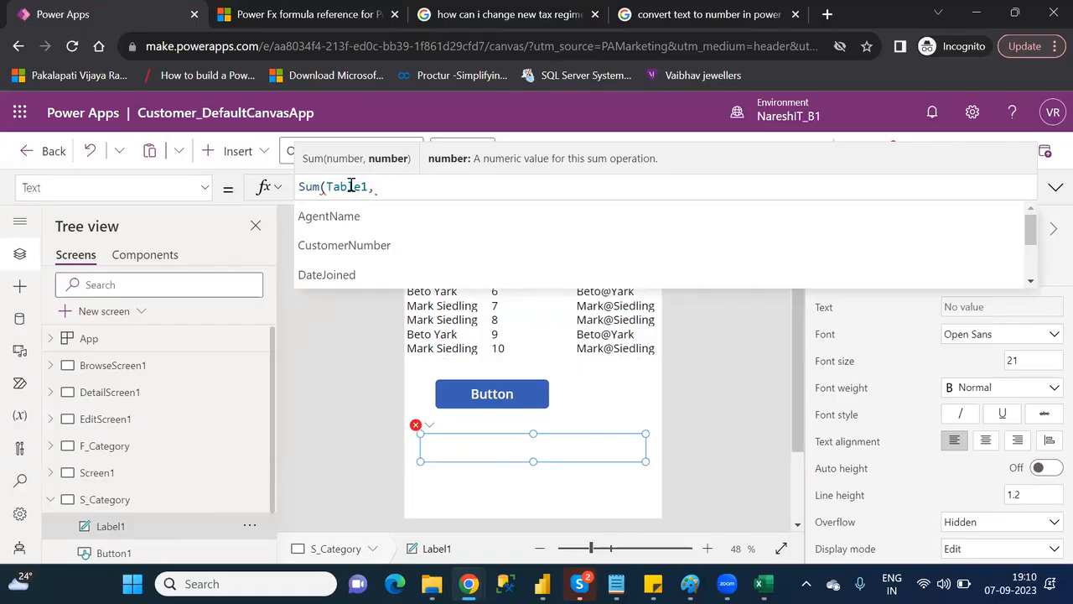
{"action": "key", "text": "Down"}
{"action": "key", "text": "Down"}
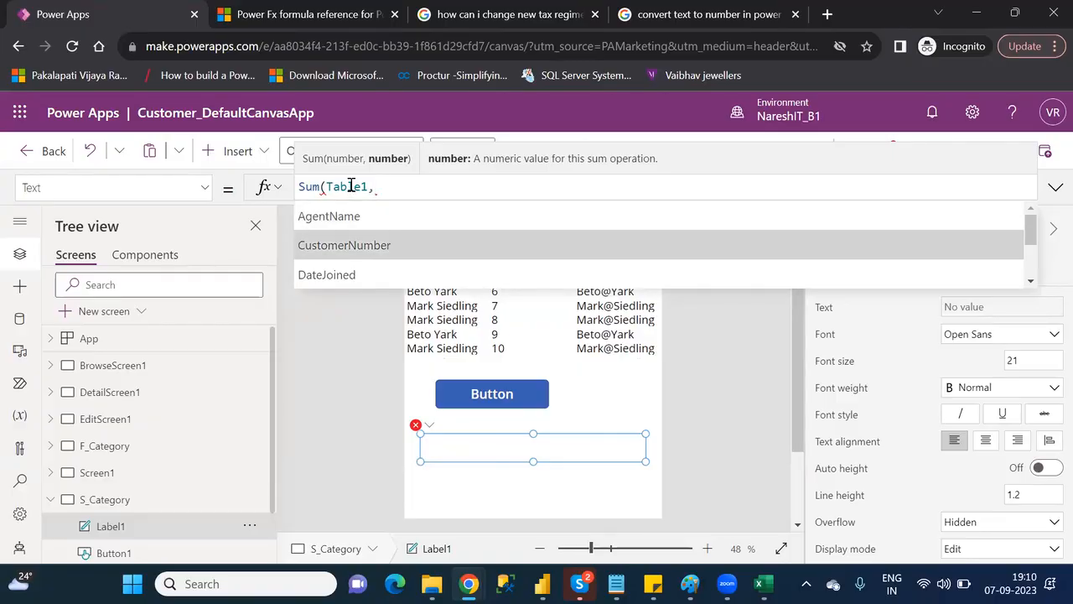
{"action": "key", "text": "Tab"}
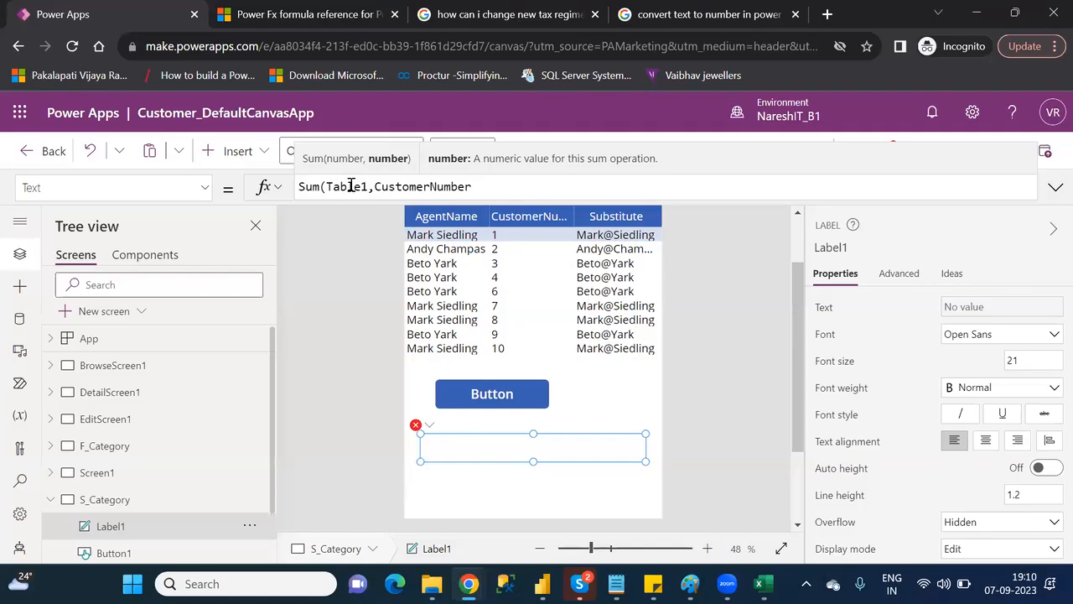
{"action": "type", "text": ")"}
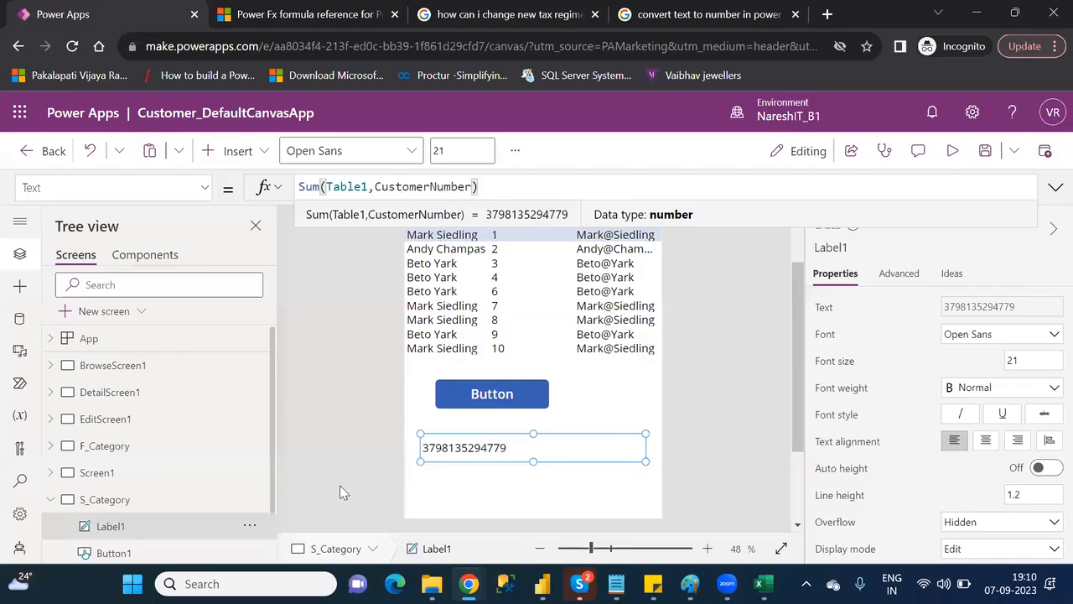
Switch to the Customers workbook in Excel and check the sum of the whole CustomerNumber column
{"action": "mouse_move", "coordinate": [431, 583]}
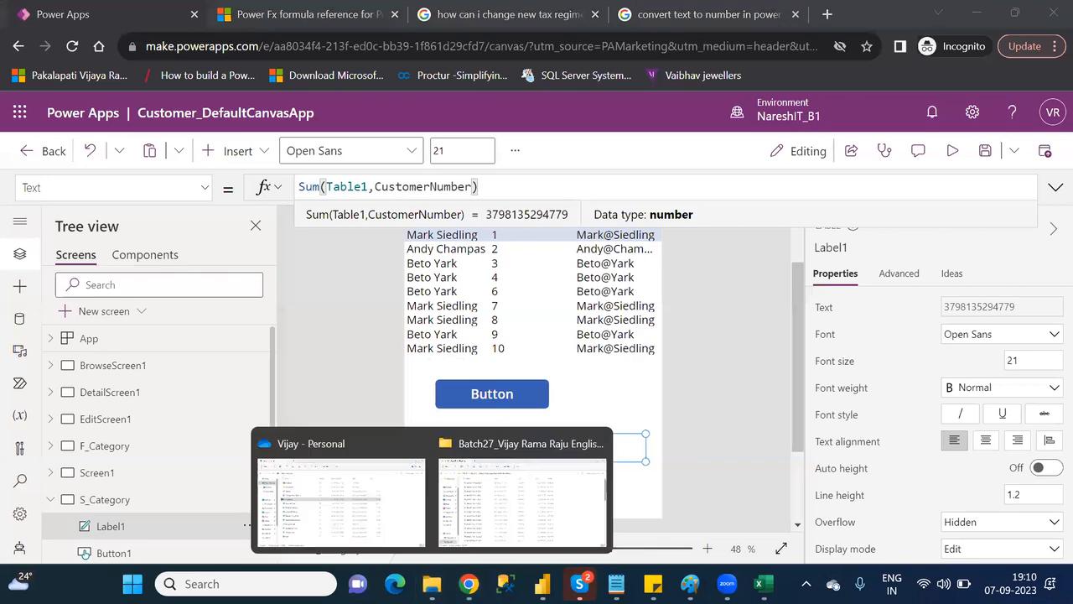
{"action": "left_click", "coordinate": [364, 536]}
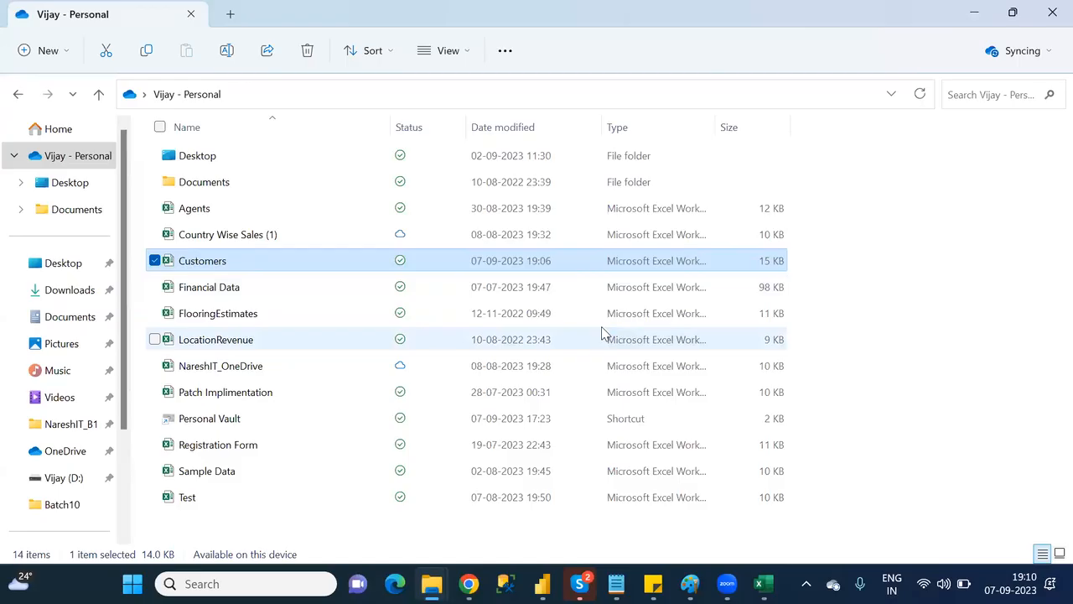
{"action": "key", "text": "alt+Tab"}
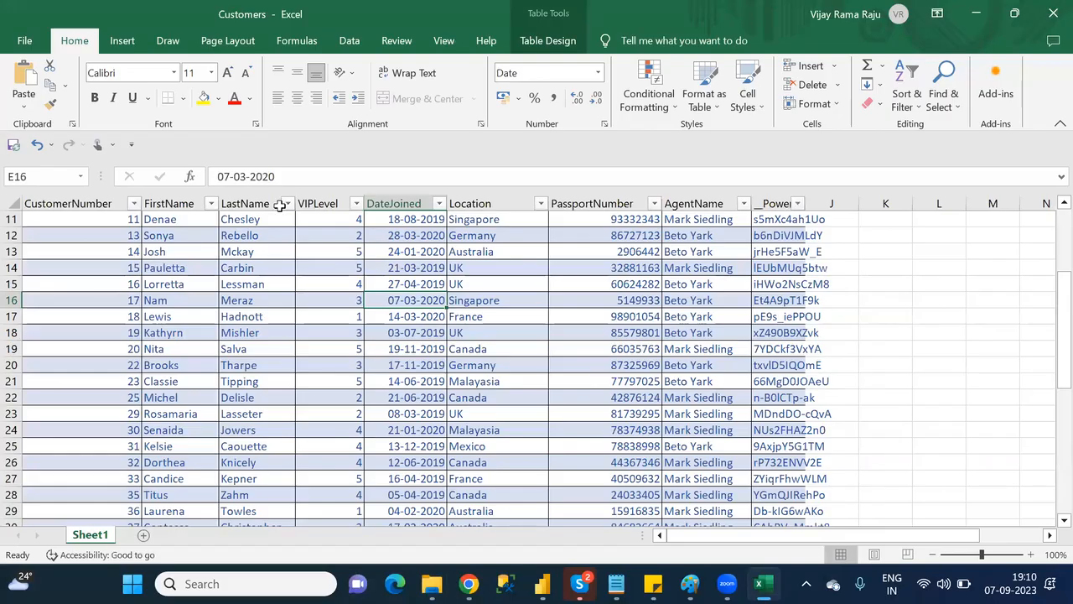
{"action": "left_click_drag", "start_coordinate": [1064, 330], "coordinate": [1064, 269]}
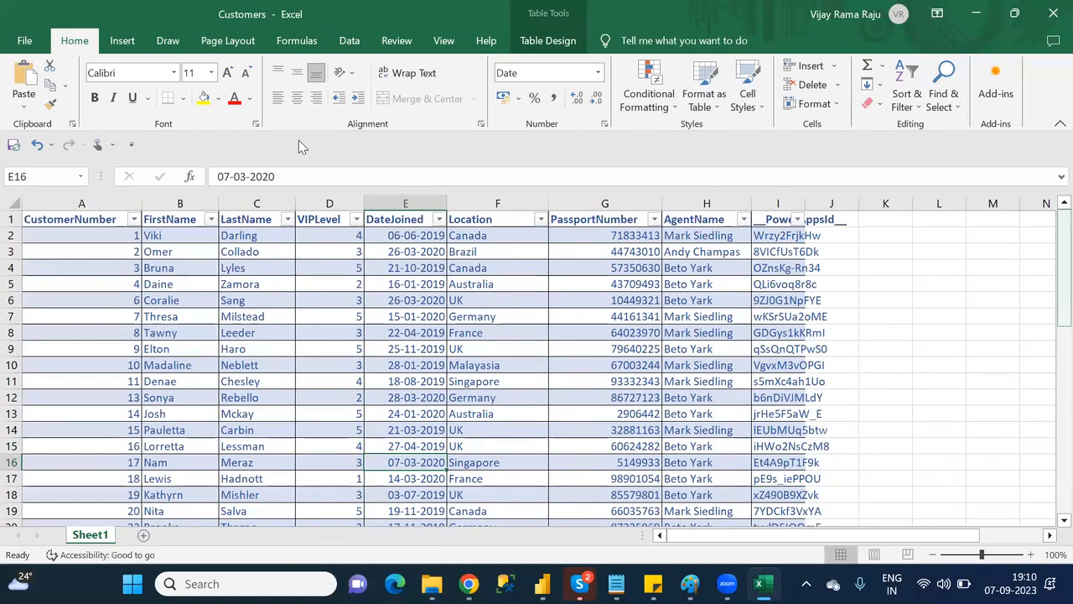
{"action": "left_click", "coordinate": [71, 202]}
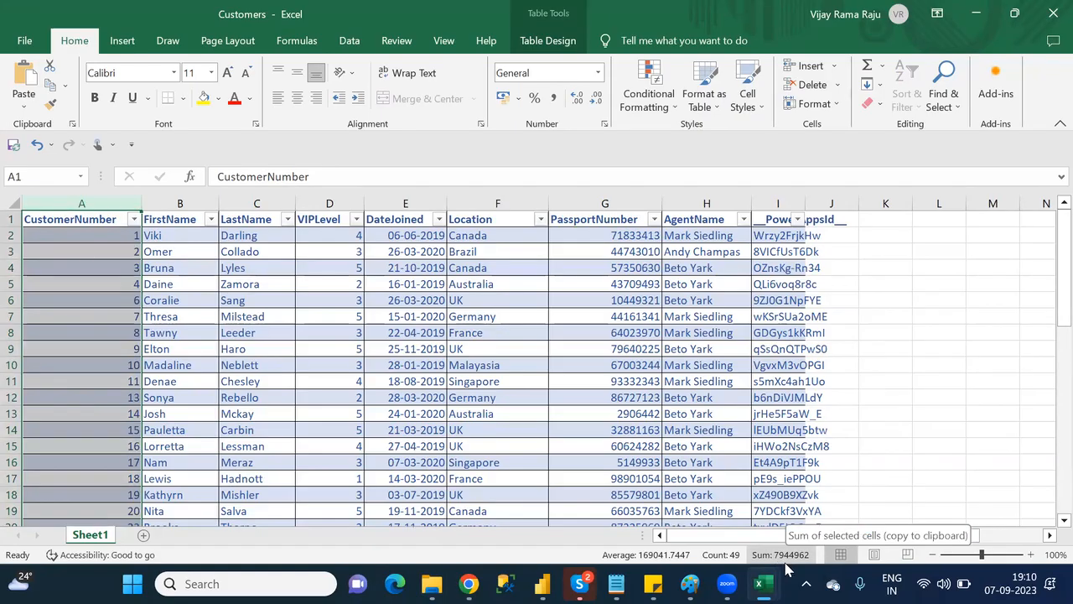
Compare the last CustomerNumber rows in Excel with the label's sum in Power Apps, and inspect the CustomerNumber cell in row 48
{"action": "left_click_drag", "start_coordinate": [1052, 327], "coordinate": [1049, 524]}
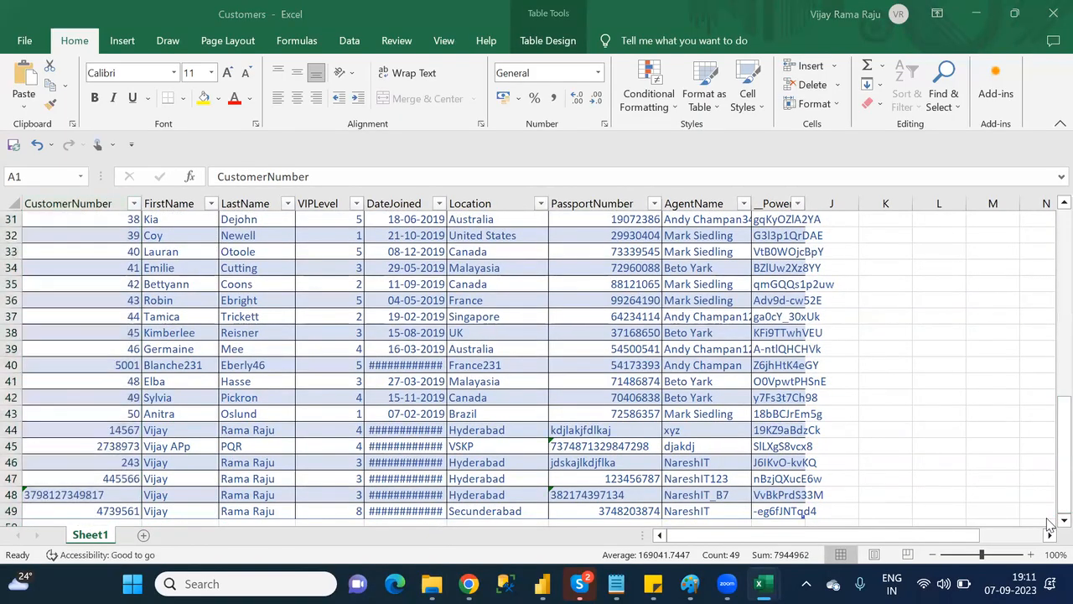
{"action": "key", "text": "ctrl+Tab"}
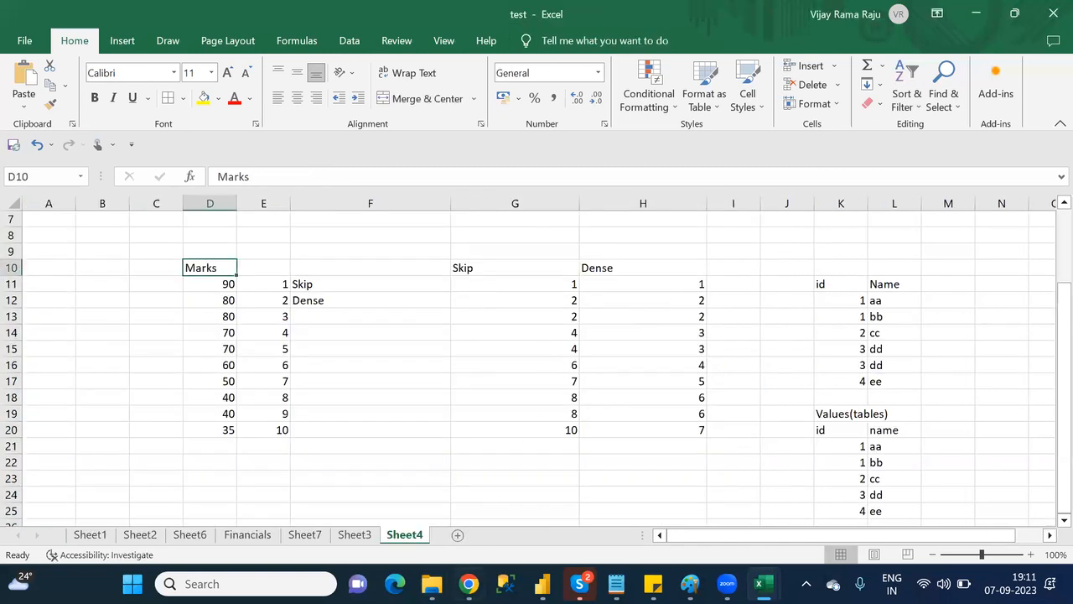
{"action": "mouse_move", "coordinate": [469, 584]}
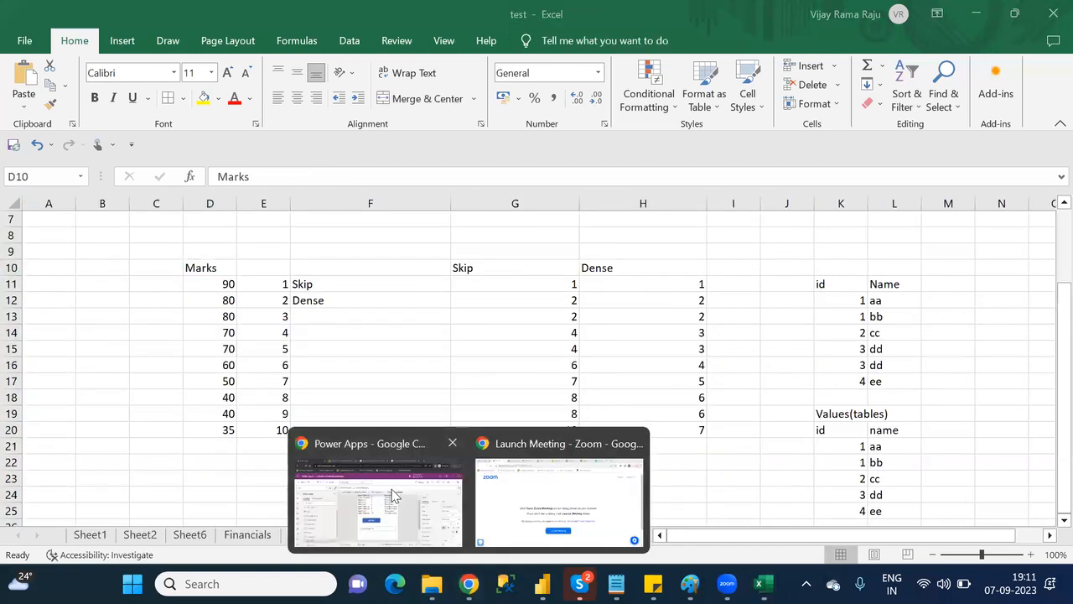
{"action": "left_click", "coordinate": [391, 496]}
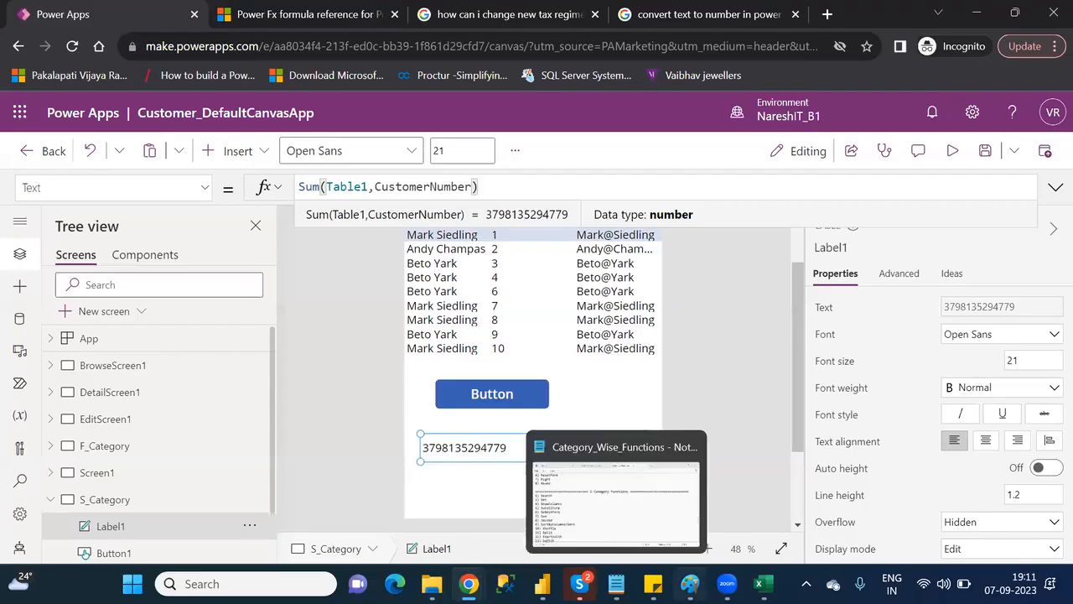
{"action": "mouse_move", "coordinate": [762, 584]}
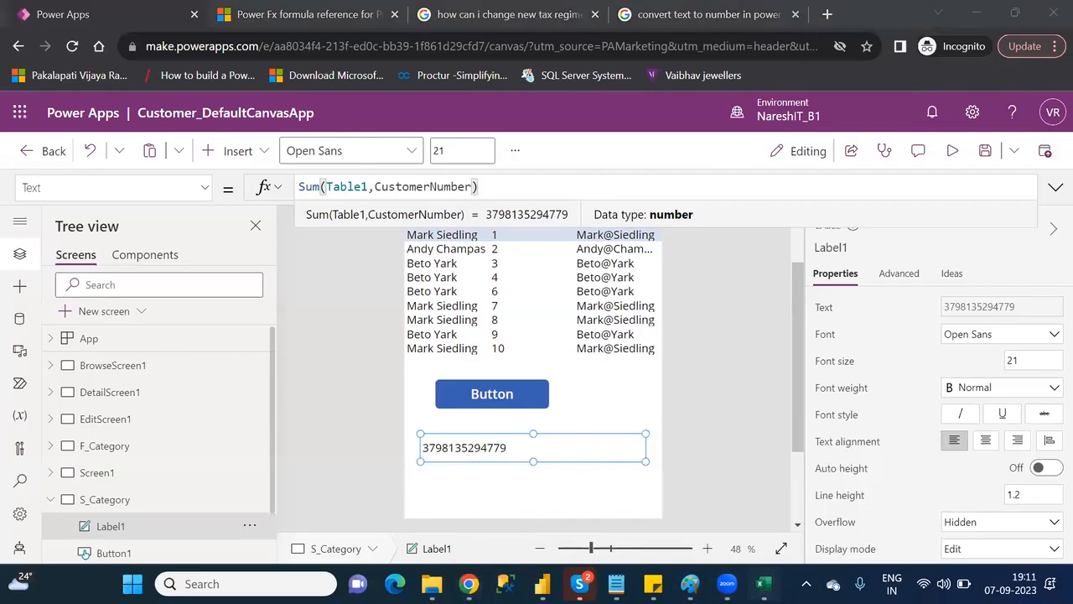
{"action": "left_click", "coordinate": [826, 490]}
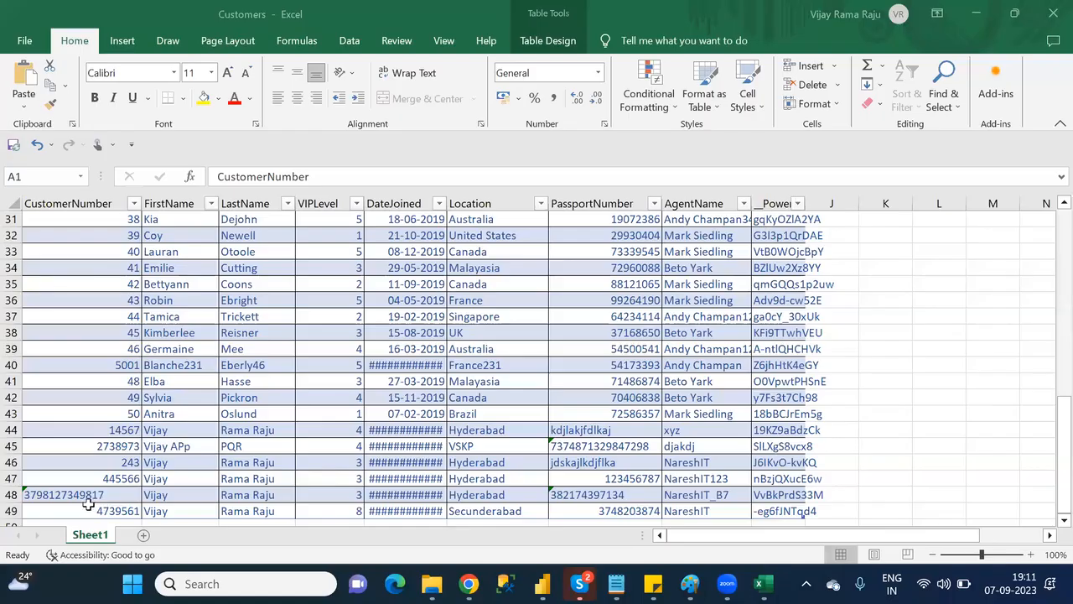
{"action": "left_click", "coordinate": [111, 496]}
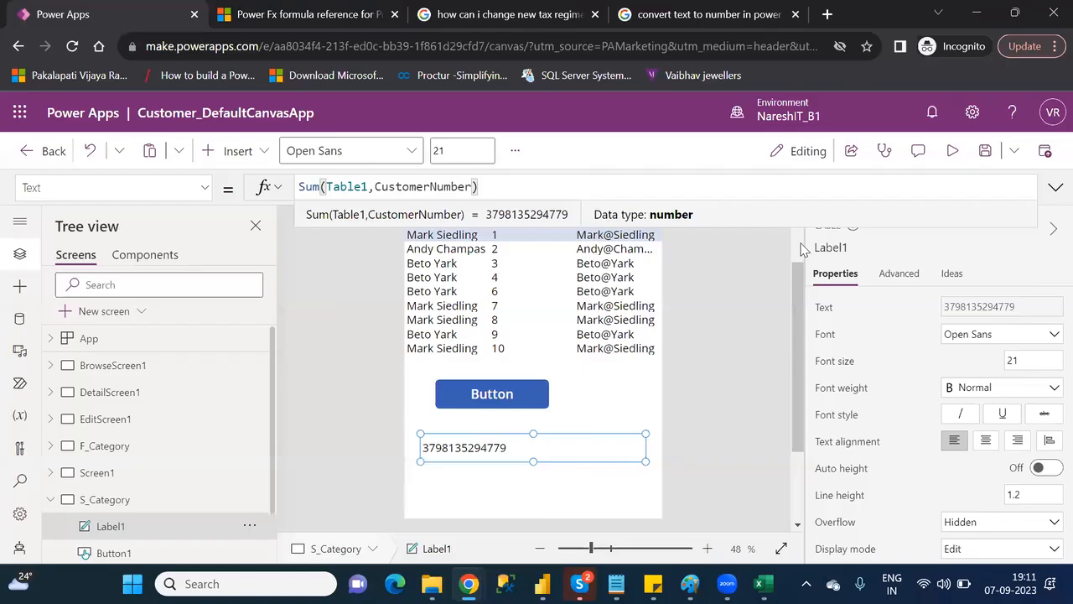
Open Screen1 in Power Apps and check its customer form against the Customers workbook in Excel
{"action": "scroll", "coordinate": [801, 245], "scroll_direction": "up", "scroll_amount": 2}
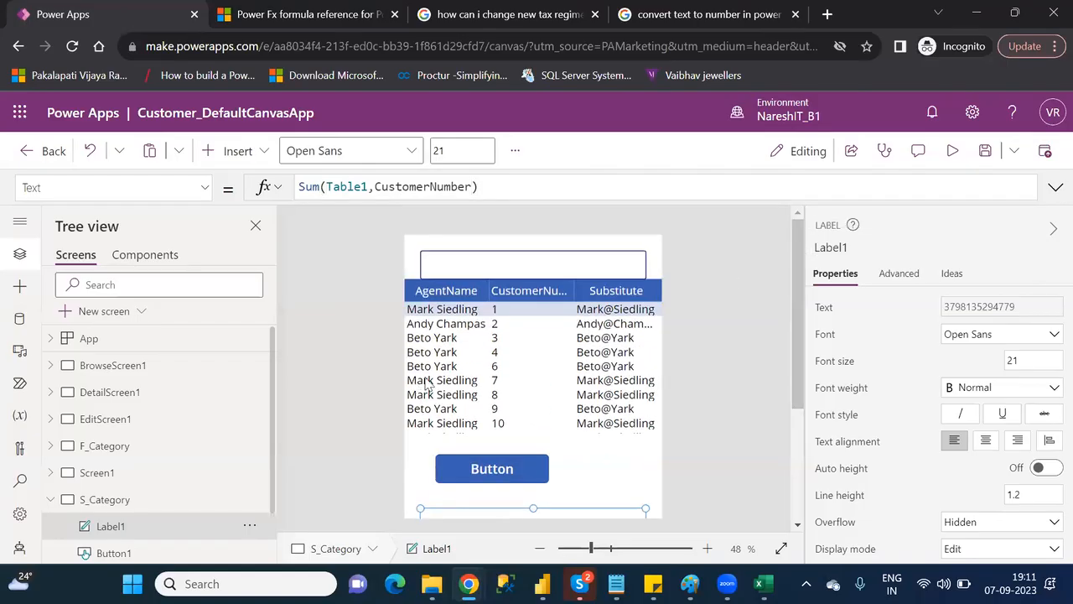
{"action": "left_click", "coordinate": [130, 479]}
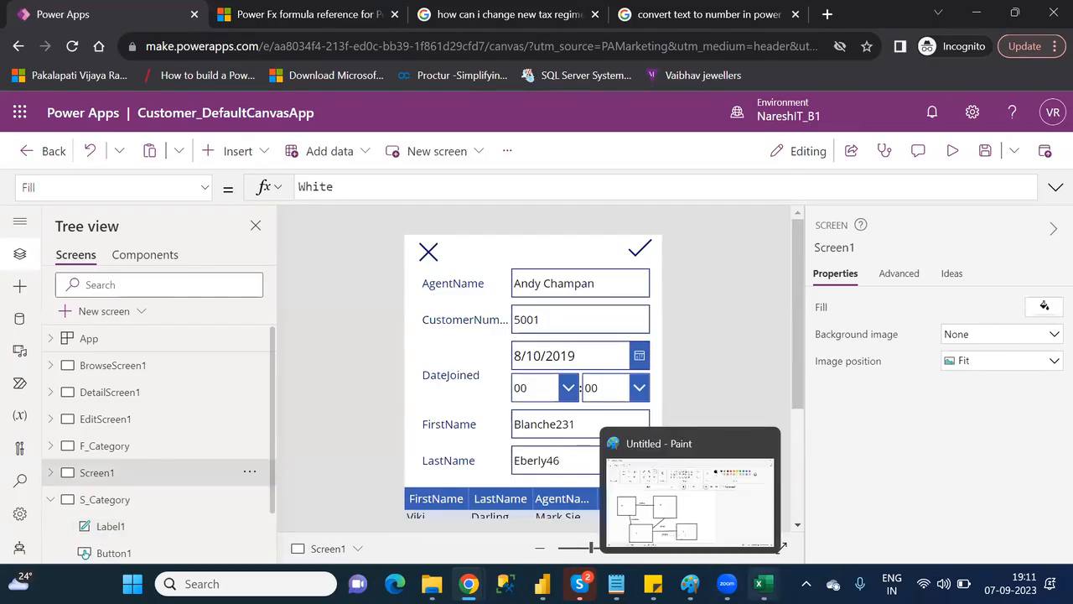
{"action": "mouse_move", "coordinate": [764, 584]}
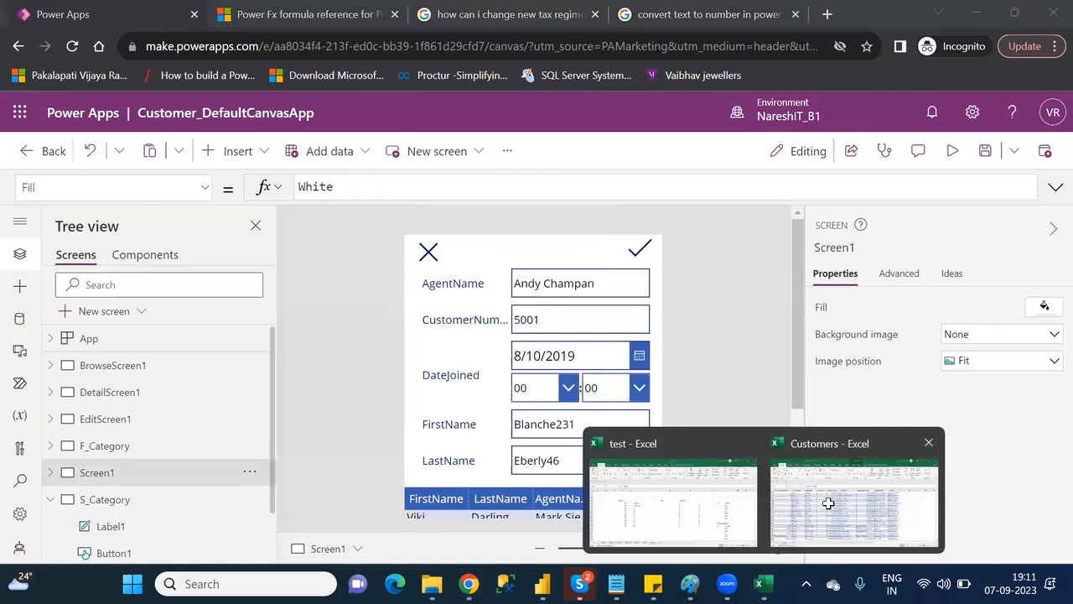
{"action": "left_click", "coordinate": [828, 502]}
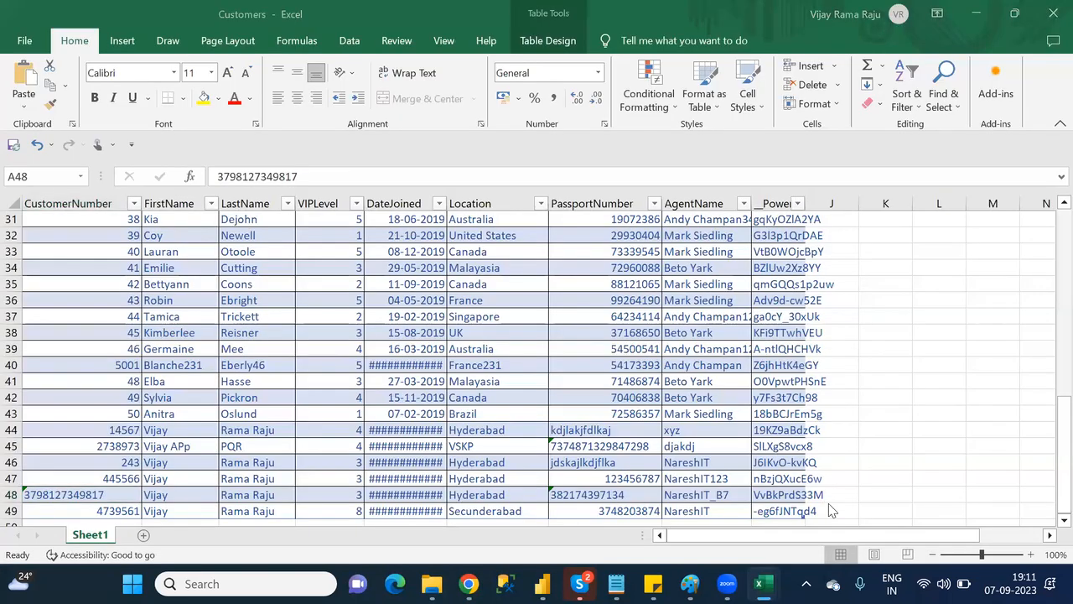
{"action": "key", "text": "alt+Tab"}
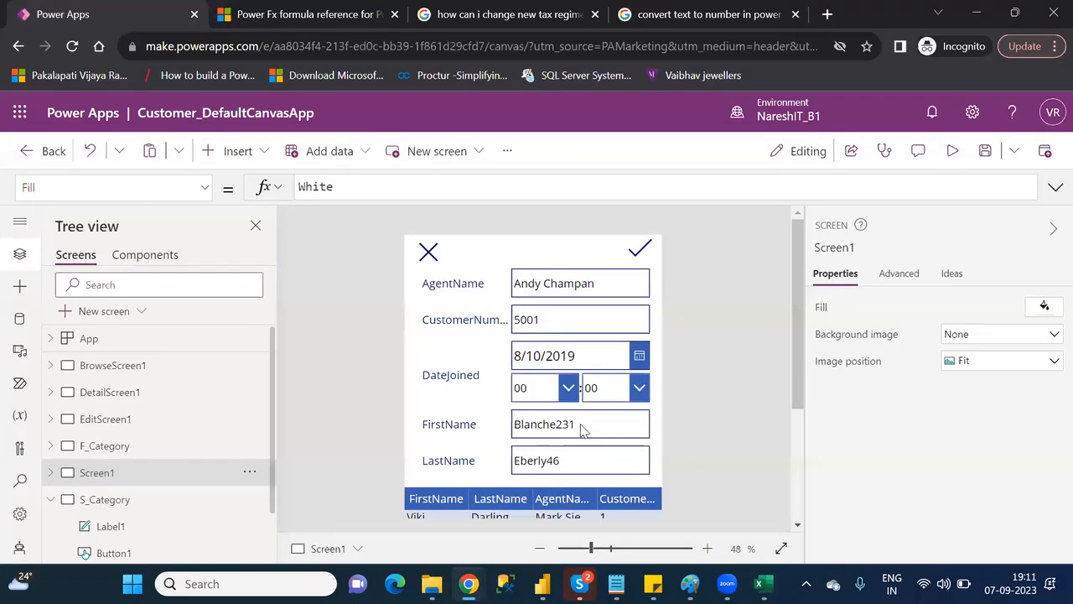
Reopen the S_Category screen and change the label's formula to Sum(Table1,VIPLevel)
{"action": "left_click", "coordinate": [144, 503]}
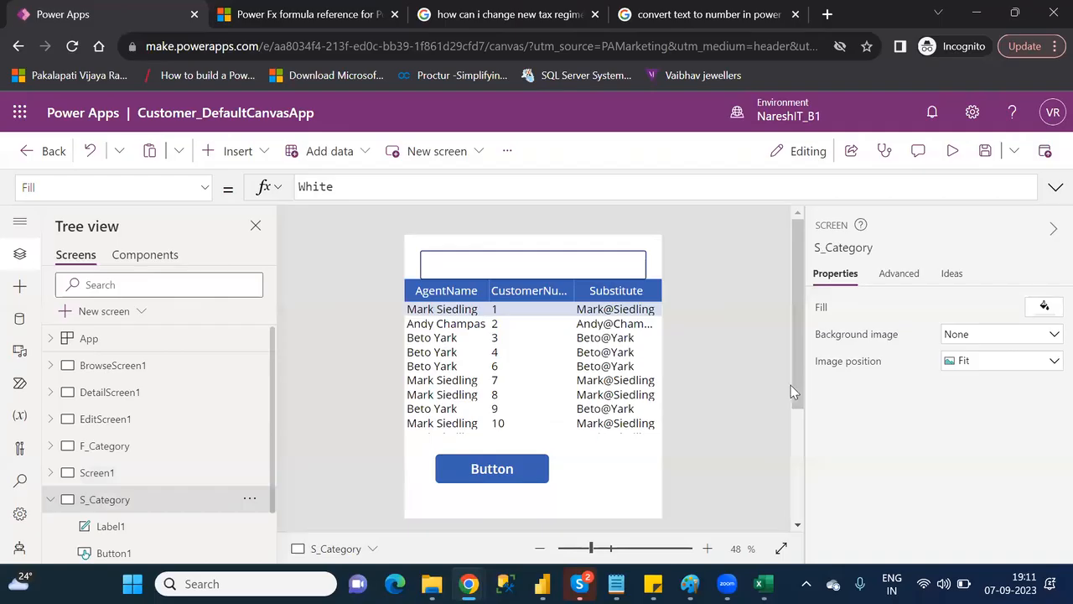
{"action": "scroll", "coordinate": [799, 390], "scroll_direction": "down", "scroll_amount": 3}
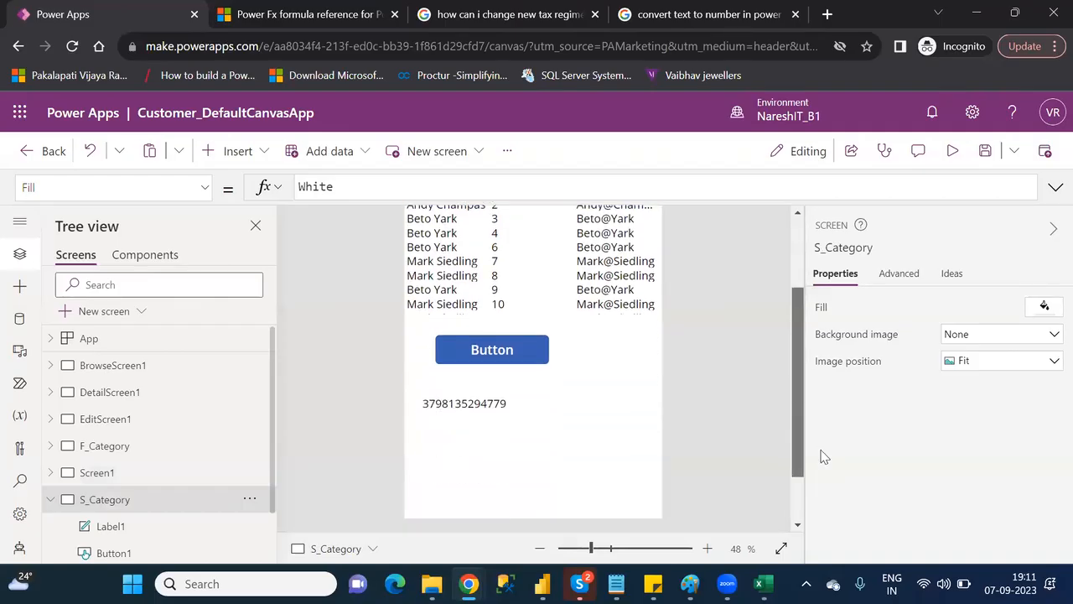
{"action": "left_click", "coordinate": [444, 406]}
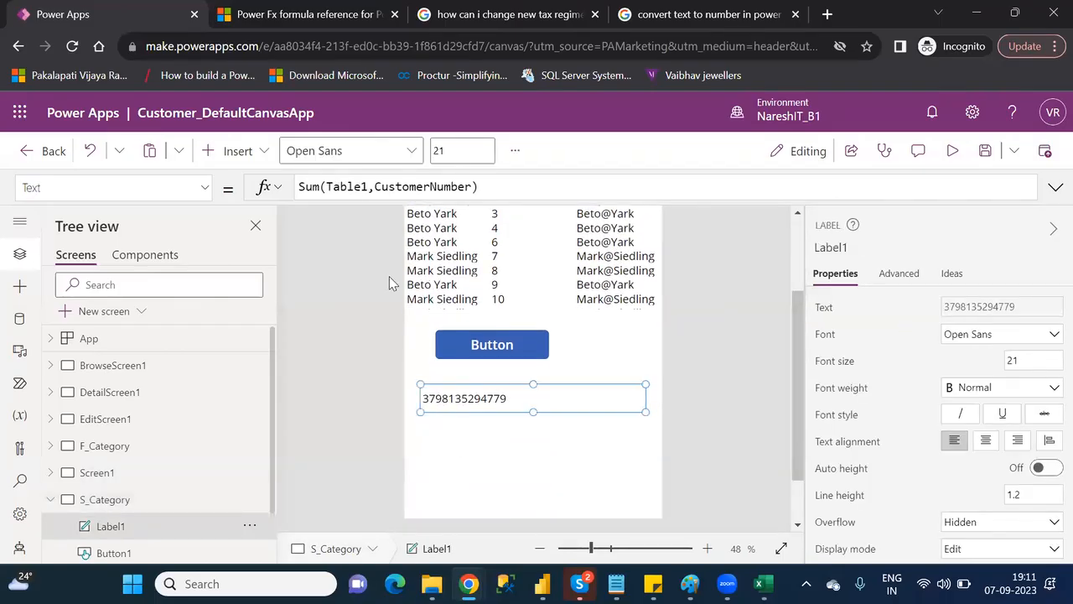
{"action": "double_click", "coordinate": [445, 188]}
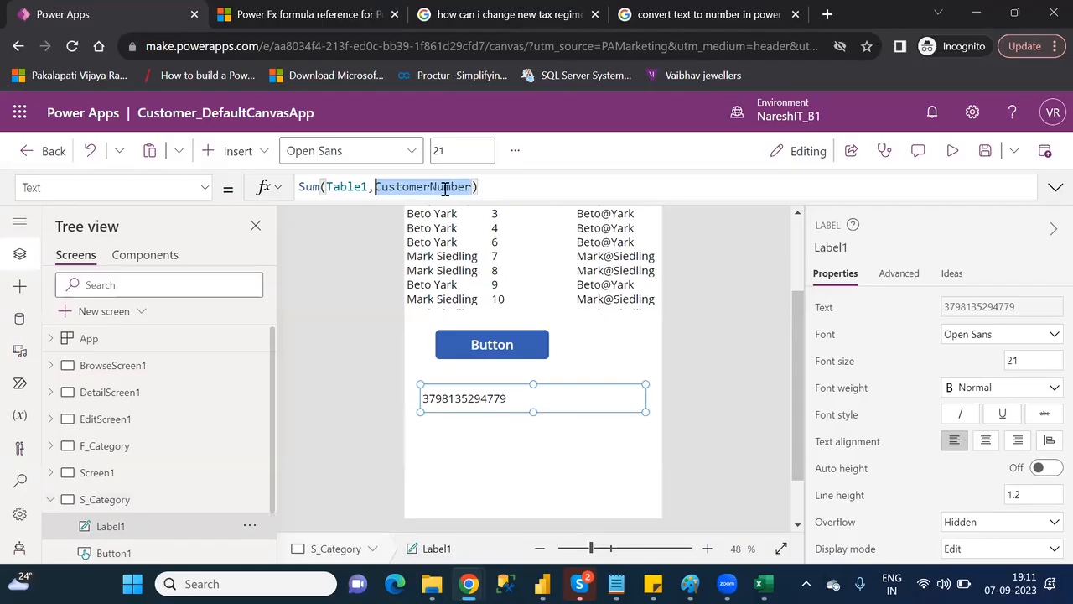
{"action": "type", "text": "vip"}
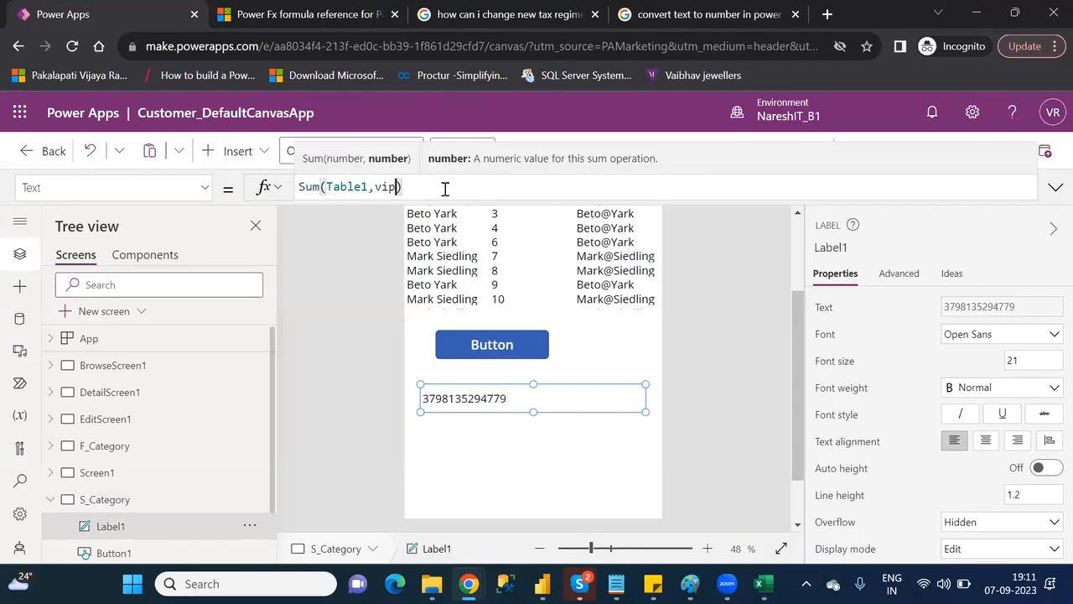
{"action": "key", "text": "Tab"}
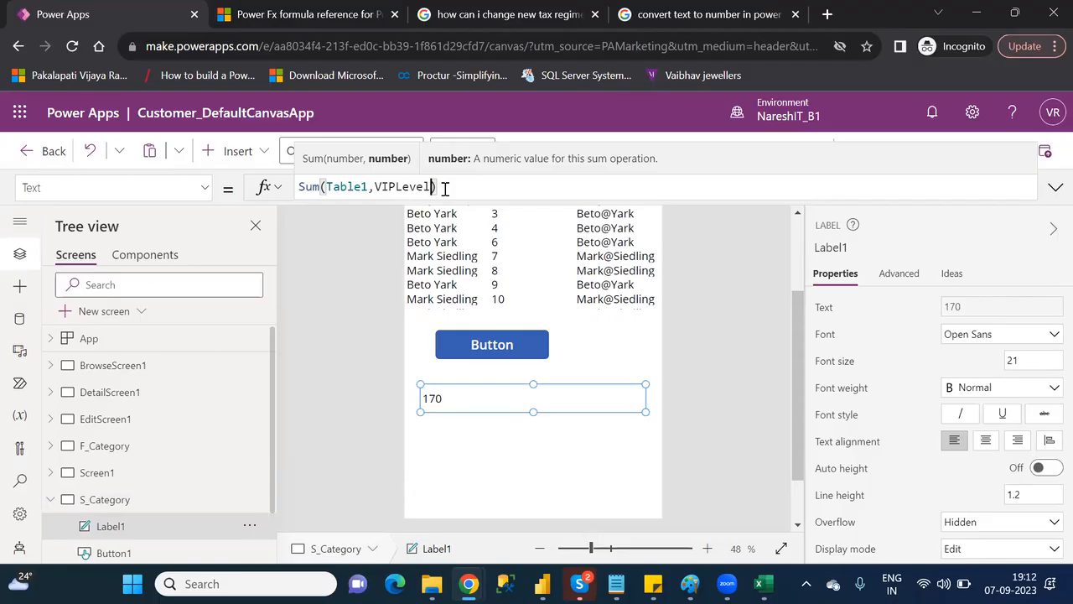
Switch to the Customers workbook in Excel and check the sum of the VIPLevel column against the label in Power Apps
{"action": "left_click", "coordinate": [762, 584]}
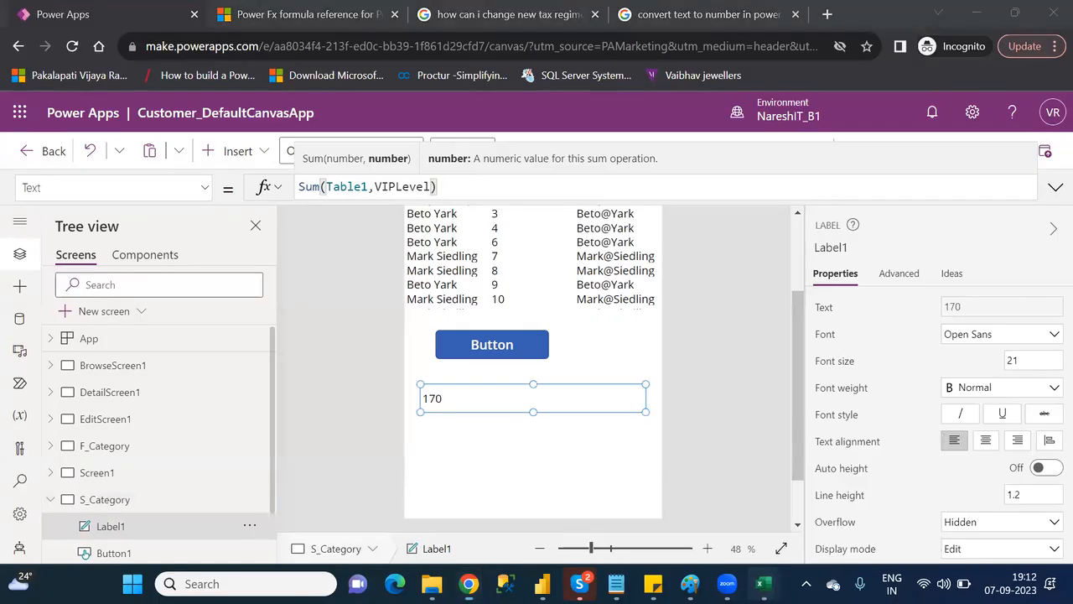
{"action": "left_click", "coordinate": [805, 527]}
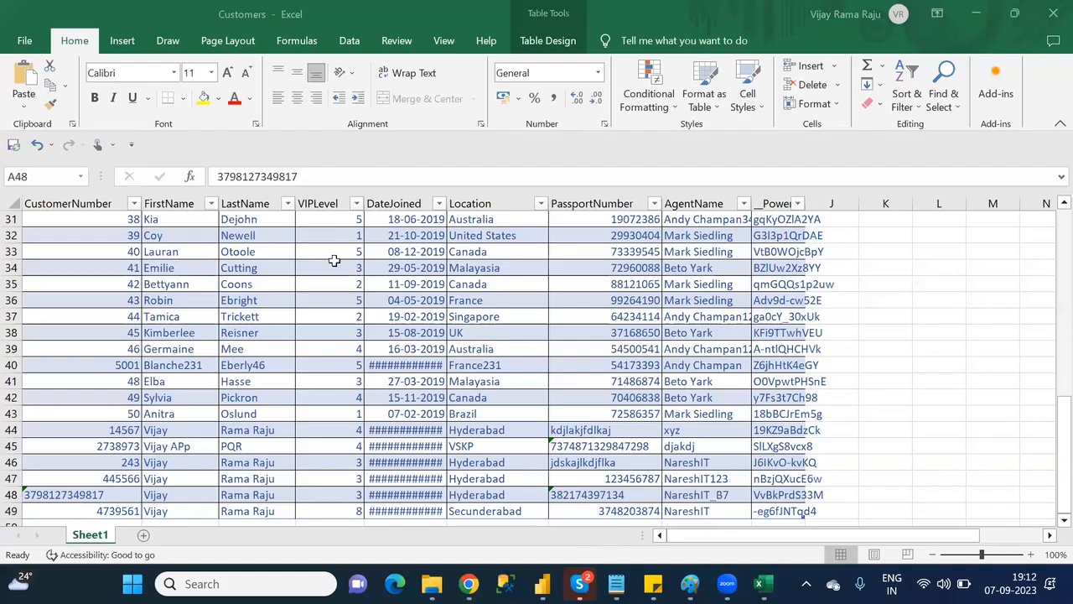
{"action": "left_click", "coordinate": [330, 201]}
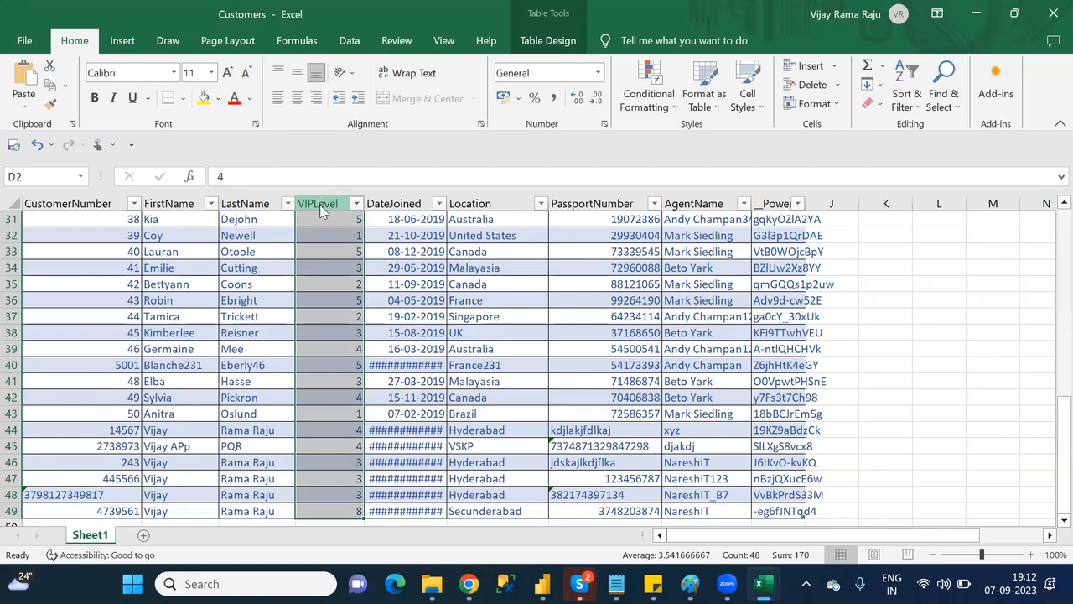
{"action": "key", "text": "alt+Tab"}
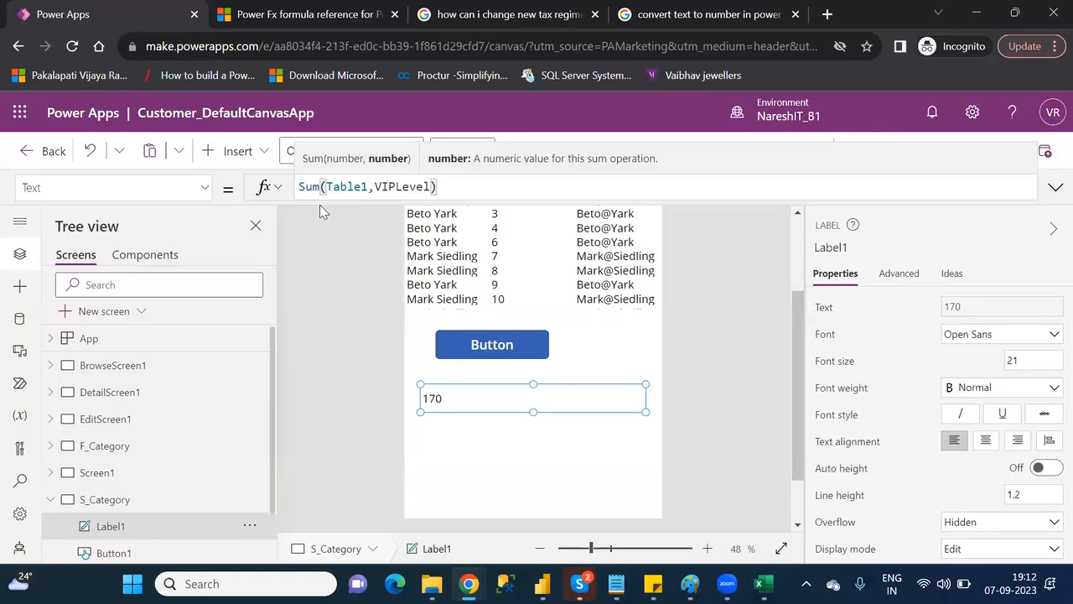
Close the Customers workbook in Excel and return to the S_Category screen in Power Apps
{"action": "mouse_move", "coordinate": [762, 584]}
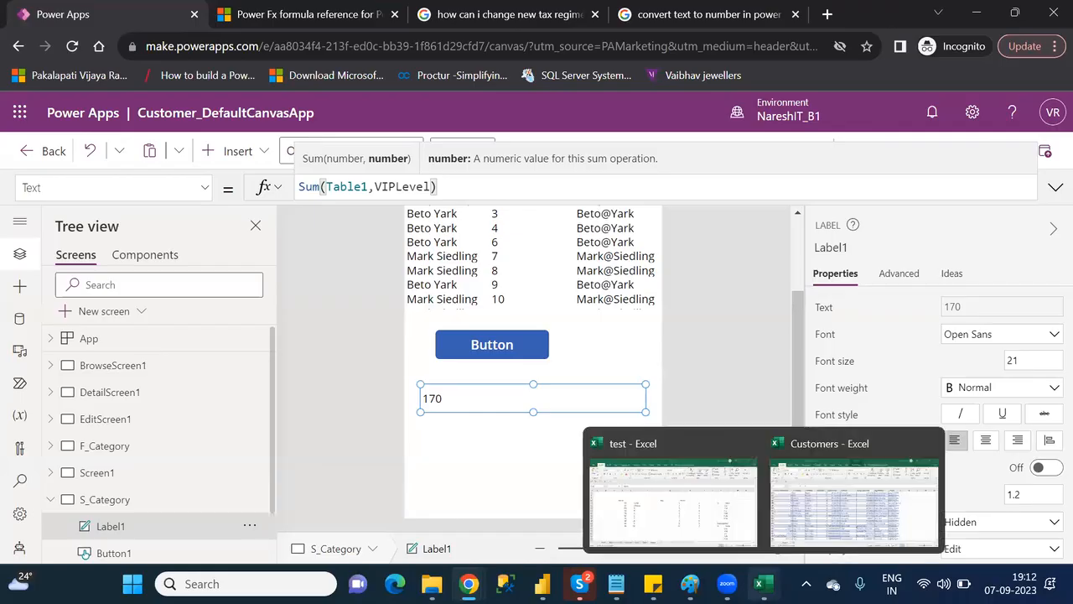
{"action": "left_click", "coordinate": [821, 503]}
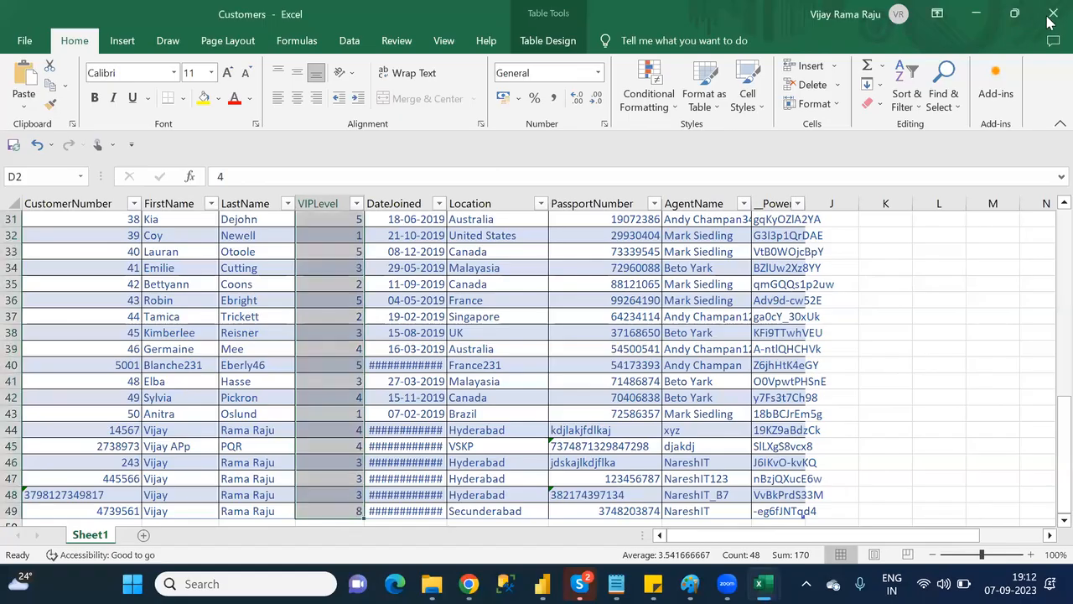
{"action": "left_click", "coordinate": [1052, 17]}
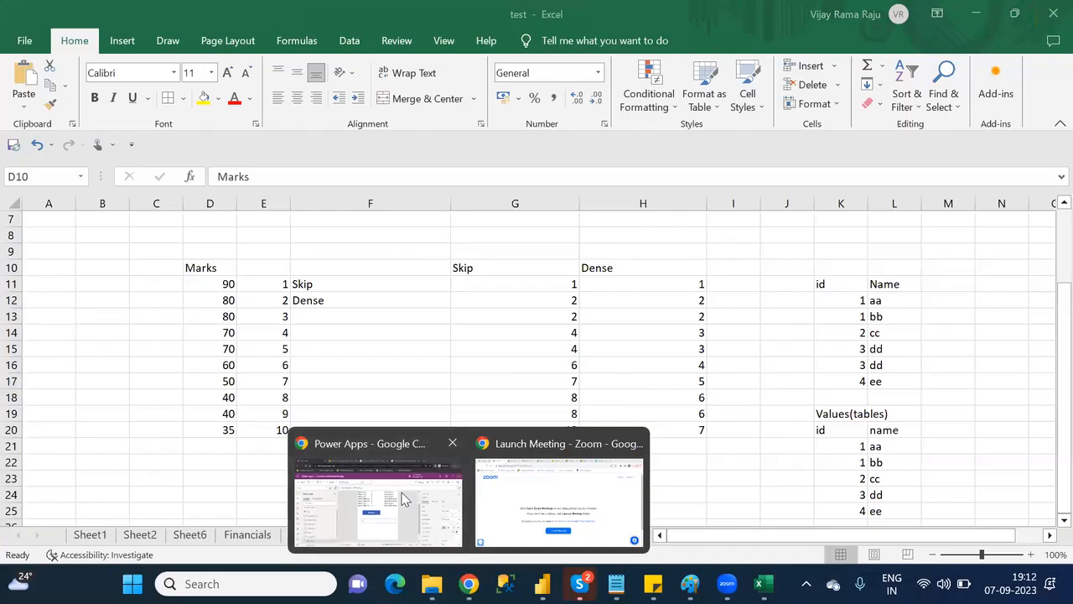
{"action": "key", "text": "alt+Tab"}
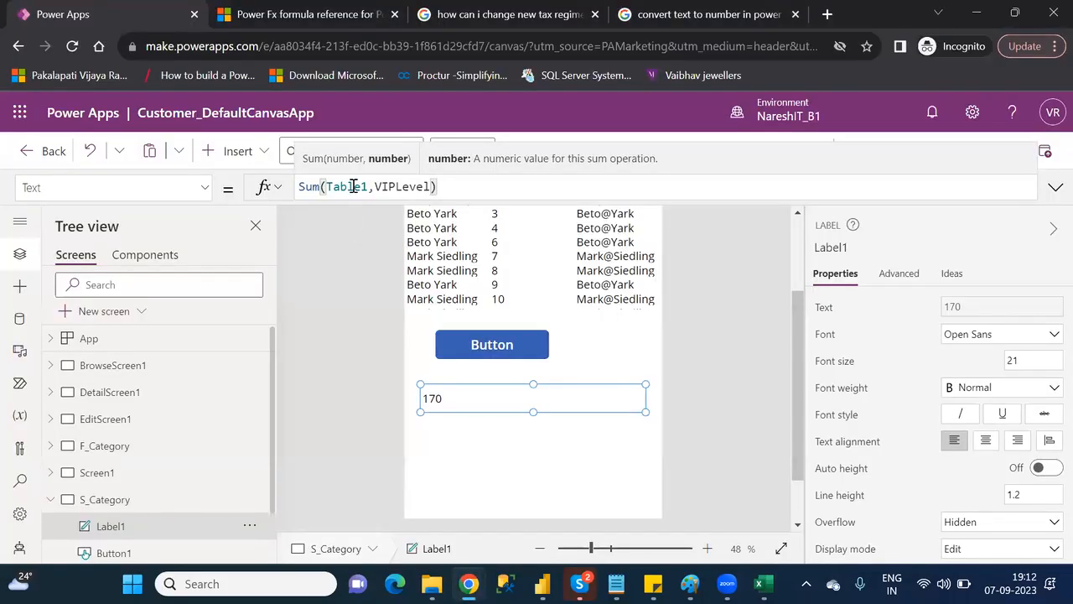
Review the Table1 and VIPLevel arguments in the label's Sum formula
{"action": "double_click", "coordinate": [350, 186]}
{"action": "double_click", "coordinate": [395, 187]}
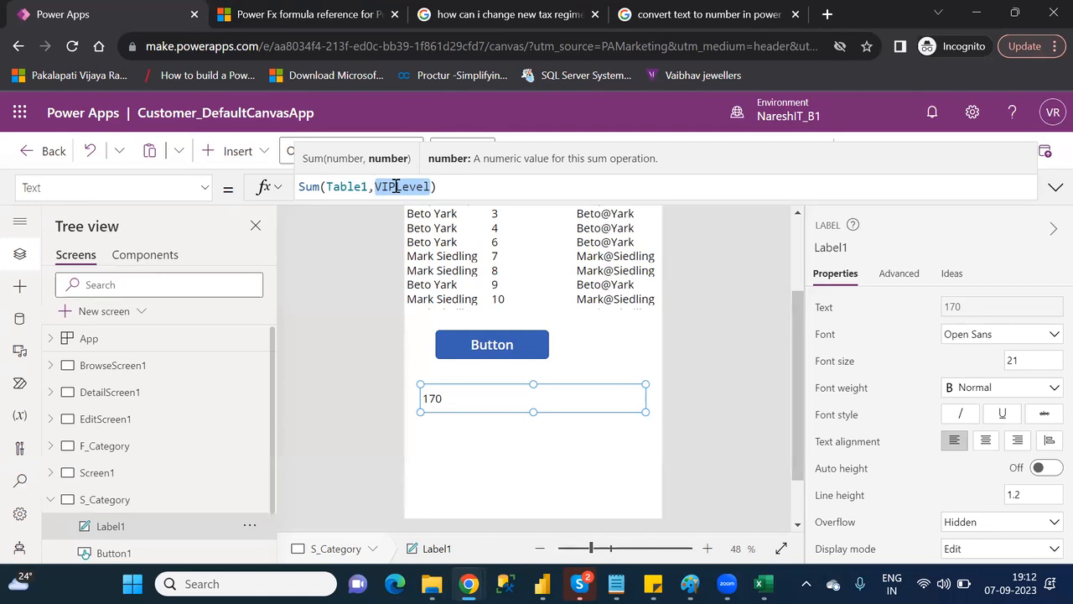
{"action": "left_click", "coordinate": [347, 186]}
{"action": "double_click", "coordinate": [347, 187]}
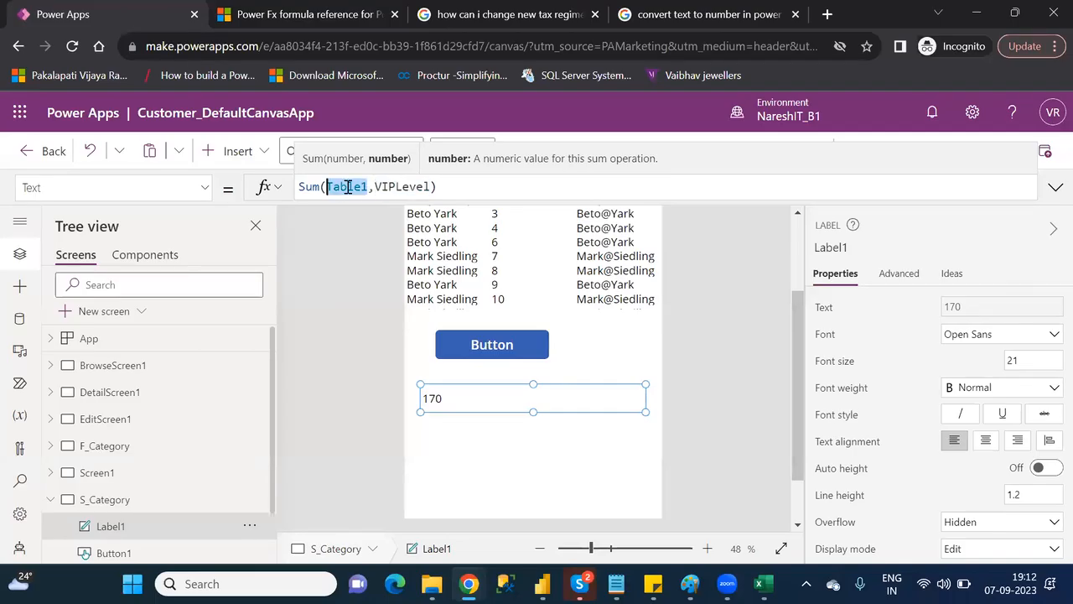
{"action": "double_click", "coordinate": [398, 186]}
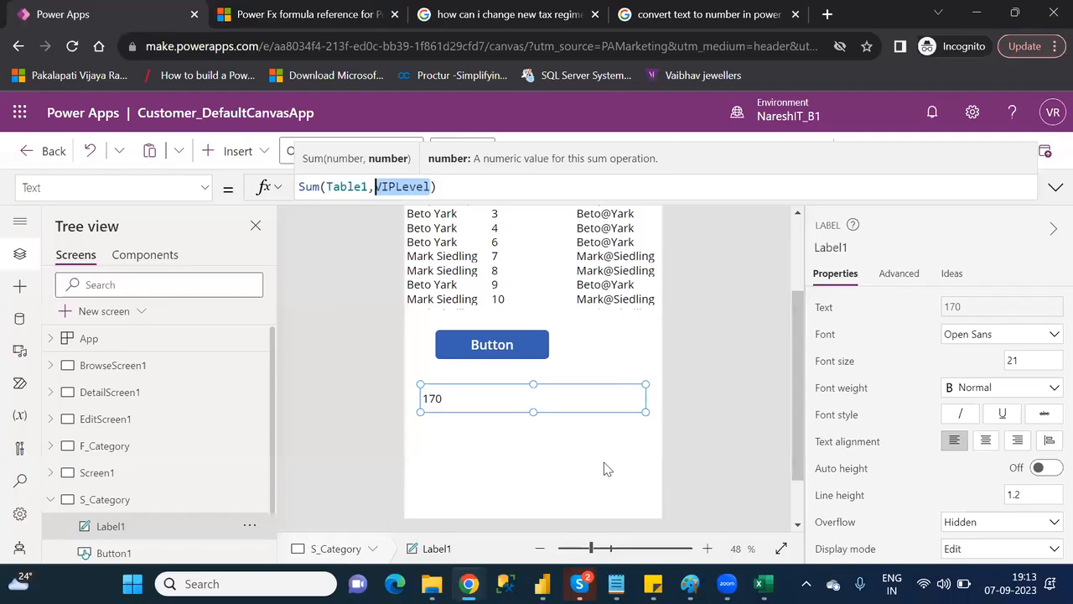
Switch to the Category_Wise_Functions notes in Notepad, find the function after Sum in the S category, and return to Power Apps
{"action": "left_click", "coordinate": [616, 583]}
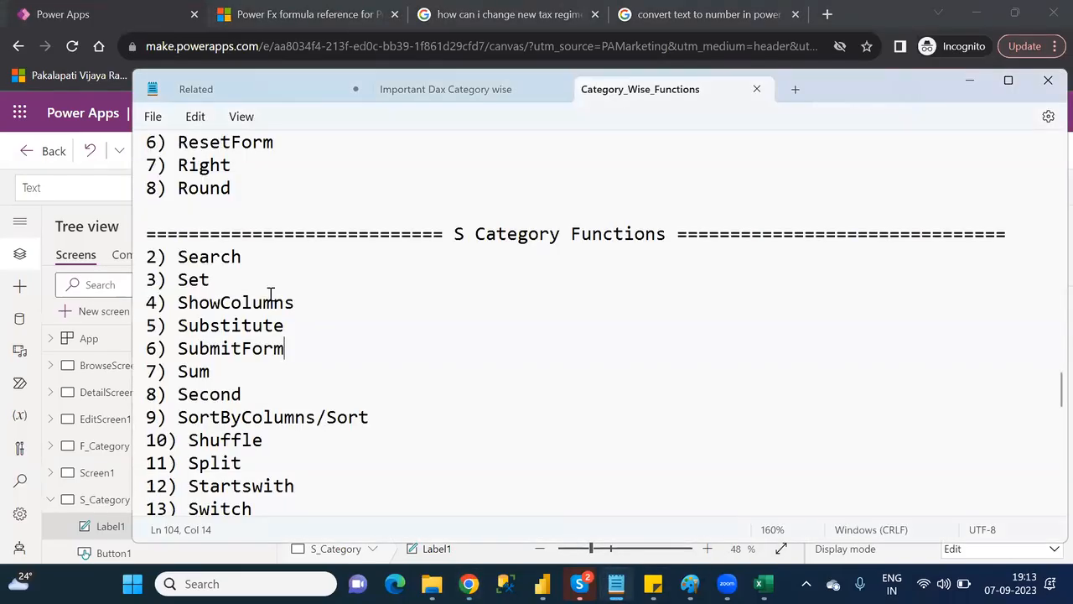
{"action": "key", "text": "Down"}
{"action": "key", "text": "Down"}
{"action": "key", "text": "alt+Tab"}
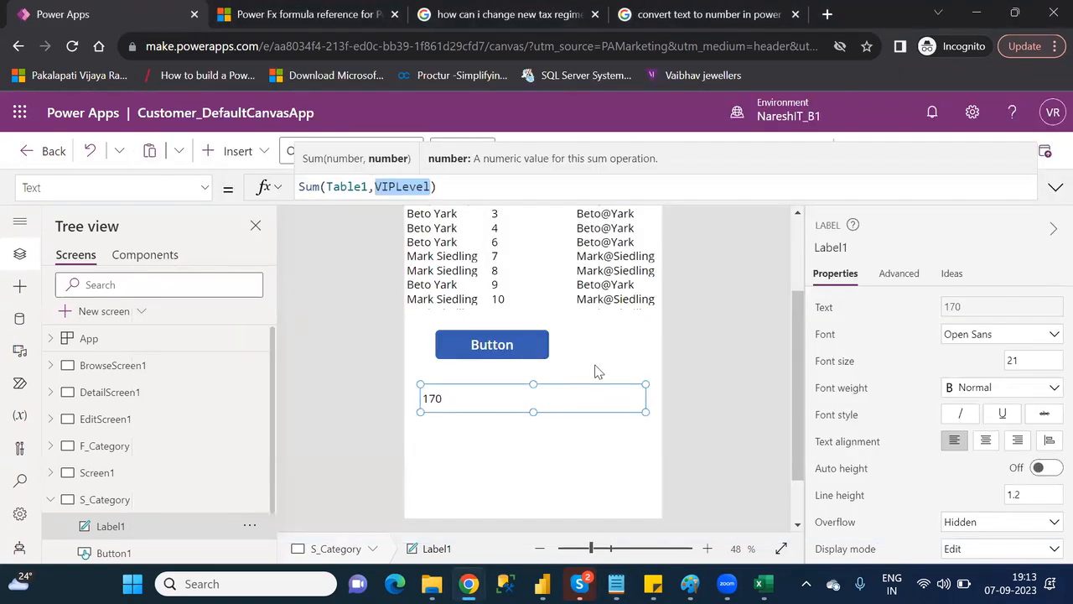
Select the whole DataTable3 on the S_Category screen to access its Items formula
{"action": "left_click", "coordinate": [797, 253]}
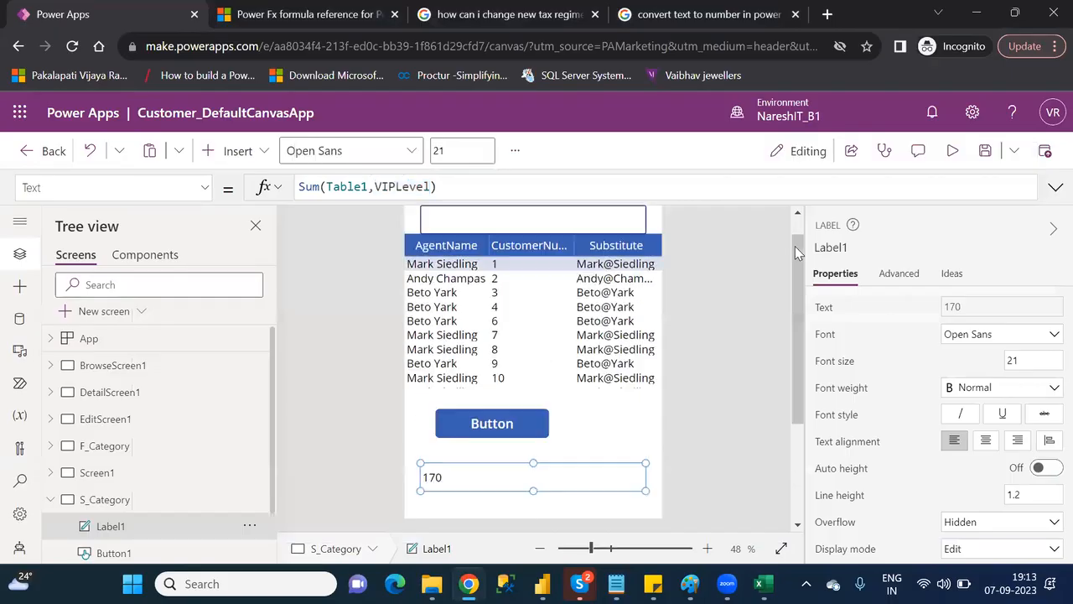
{"action": "left_click", "coordinate": [795, 245]}
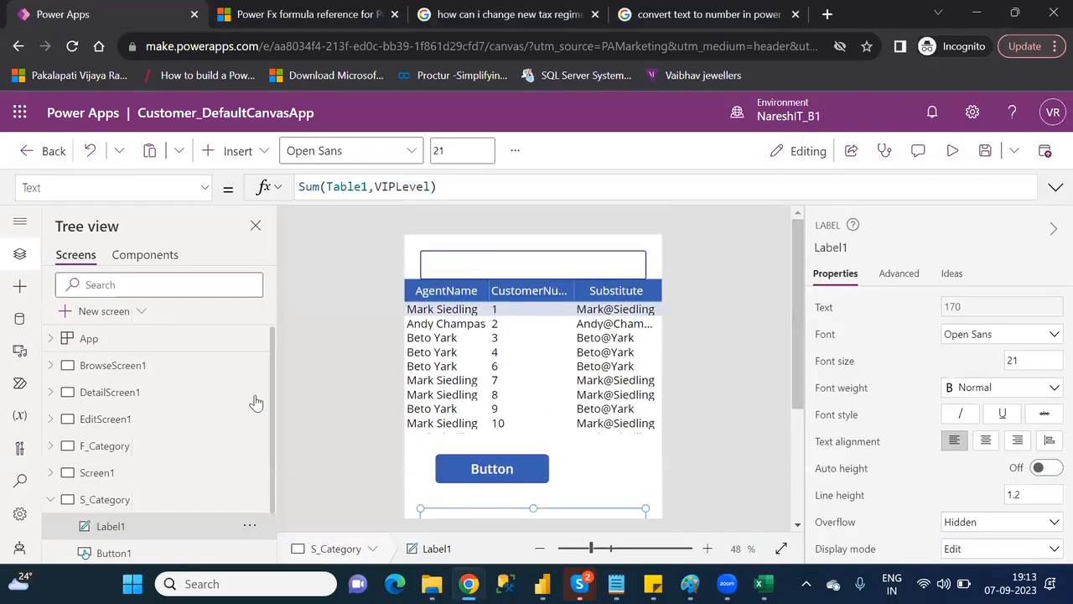
{"action": "left_click", "coordinate": [416, 290]}
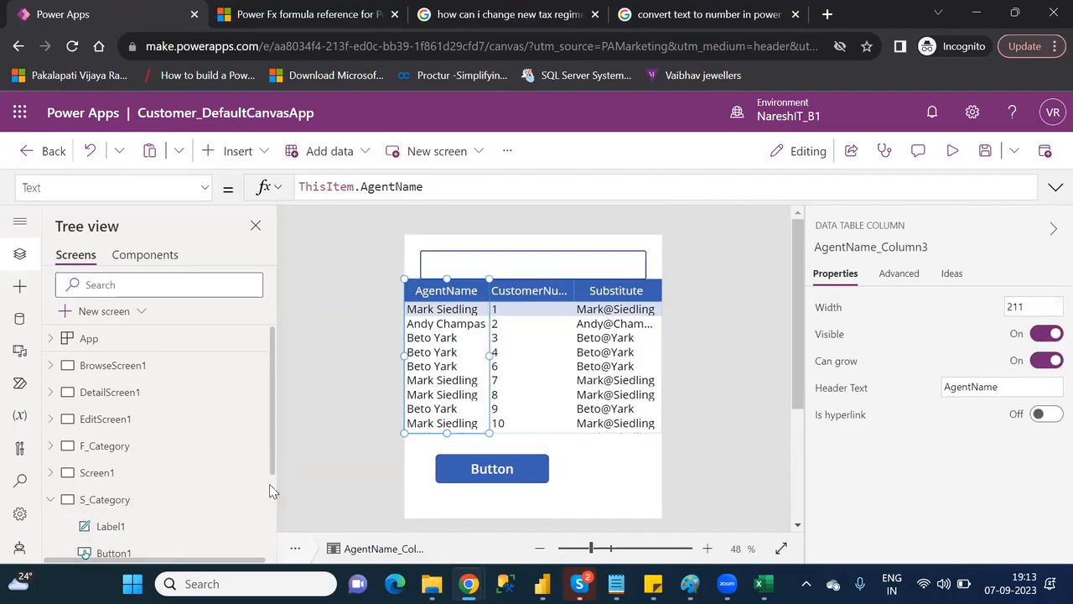
{"action": "scroll", "coordinate": [270, 484], "scroll_direction": "down", "scroll_amount": 3}
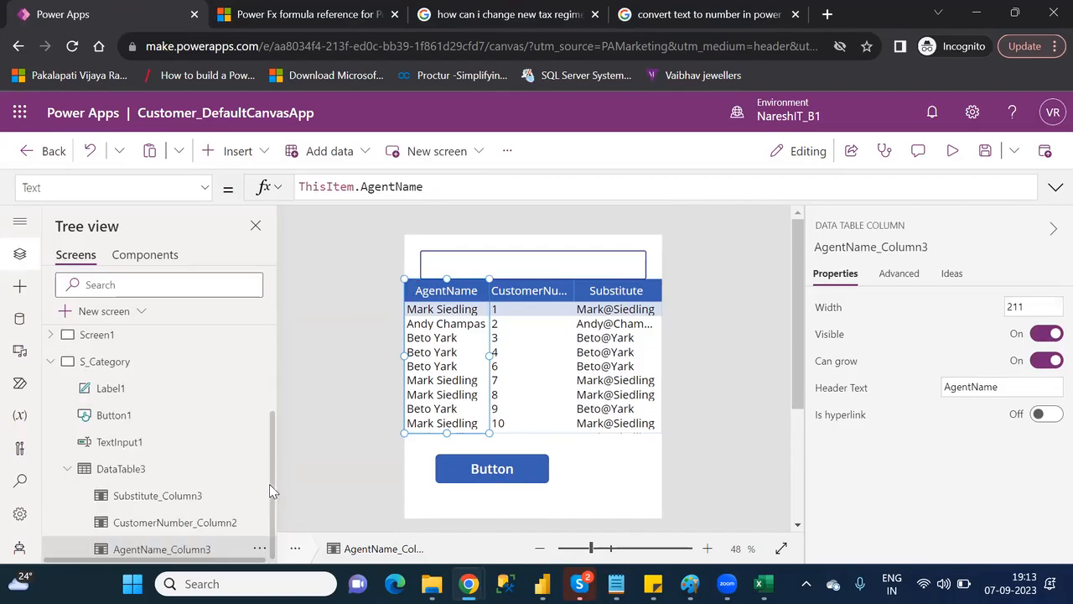
{"action": "left_click", "coordinate": [122, 469]}
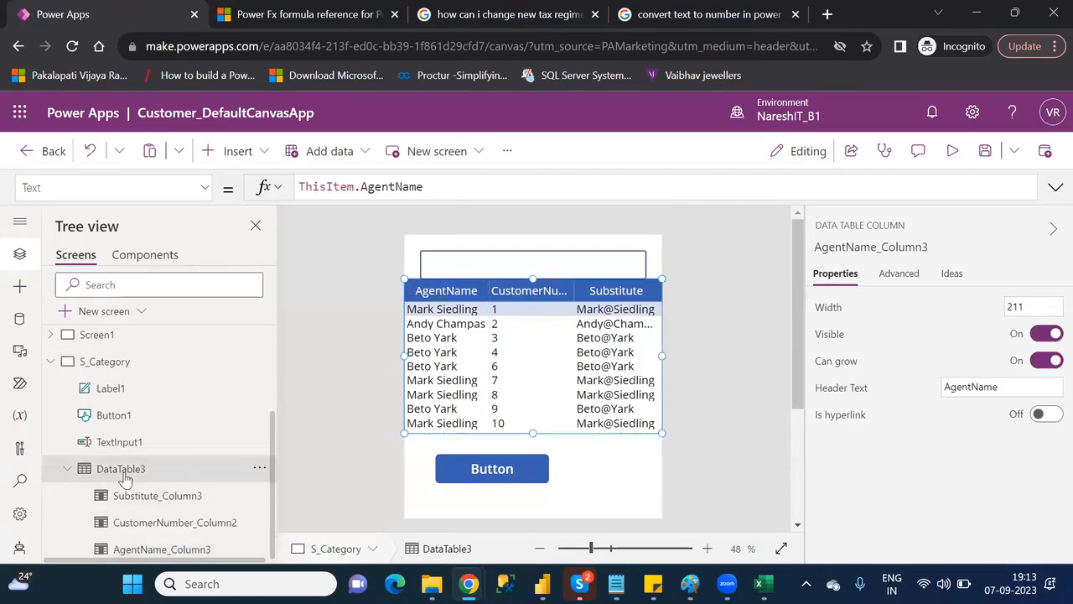
{"action": "left_click", "coordinate": [1008, 186]}
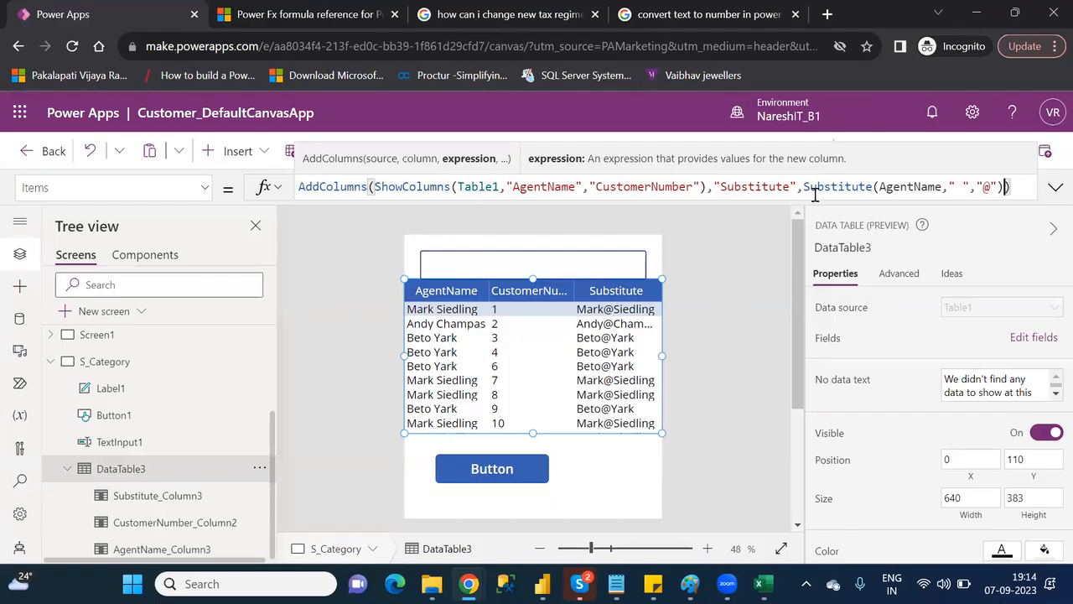
{"action": "type", "text": ")"}
{"action": "key", "text": "ctrl+a"}
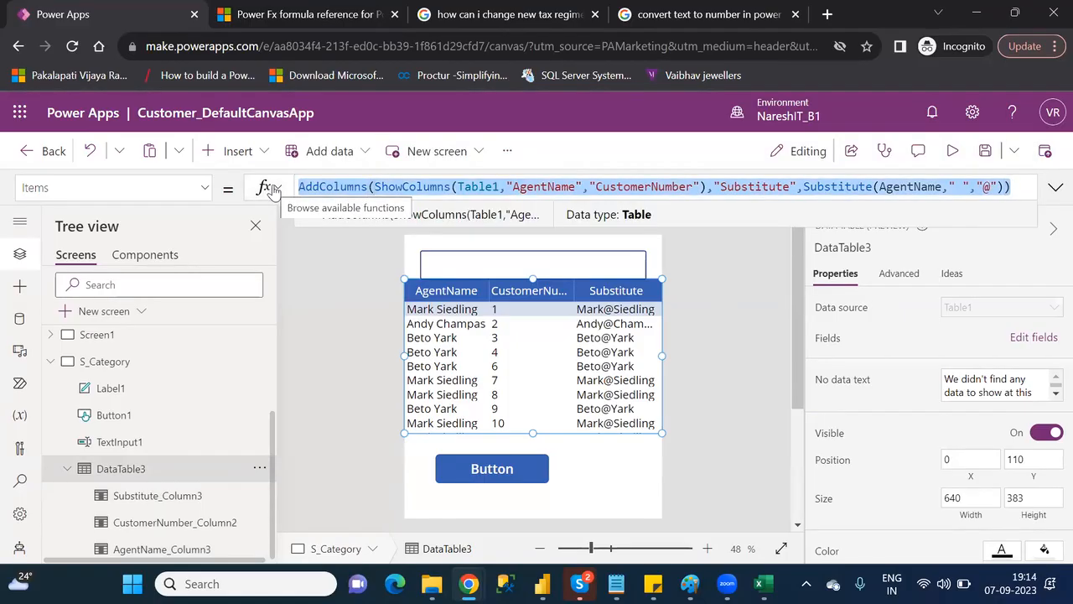
{"action": "type", "text": "addcol"}
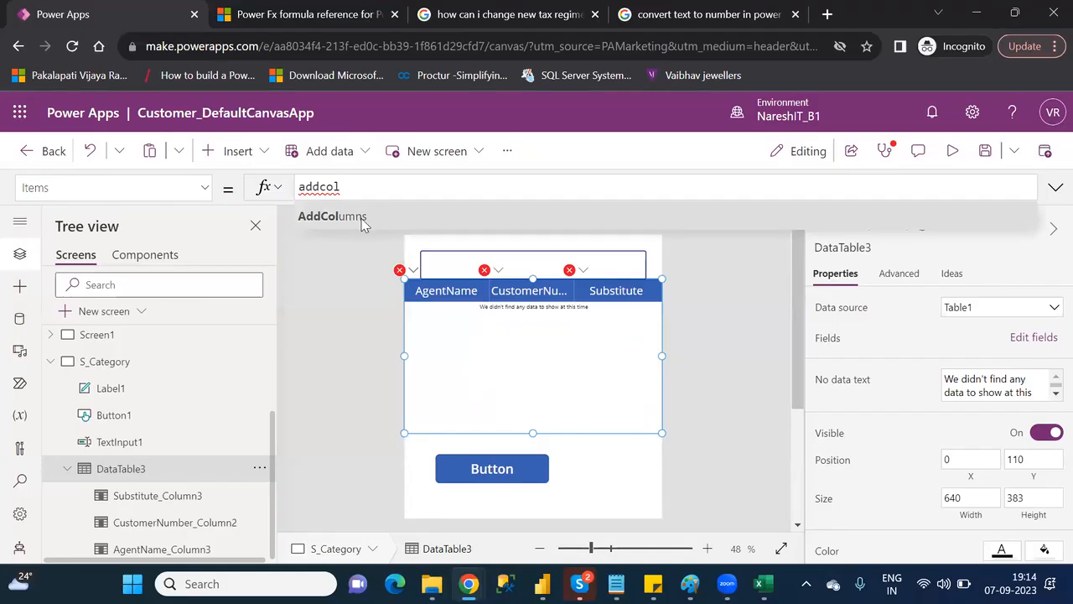
{"action": "key", "text": "ctrl+z"}
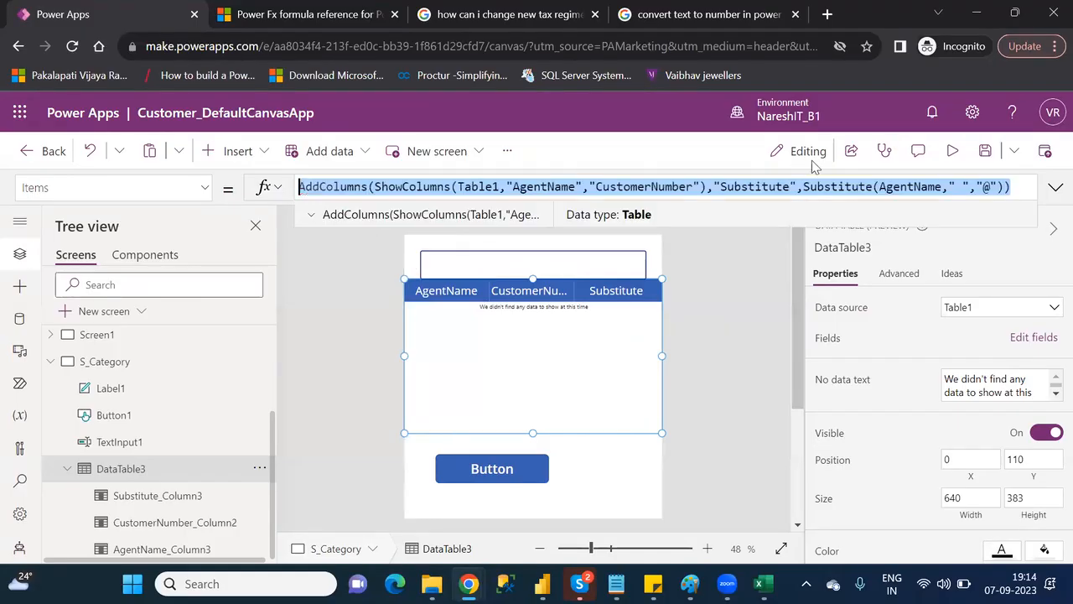
Extend DataTable3's AddColumns formula with another column named "Second" on a new line after the Substitute expression
{"action": "left_click", "coordinate": [1008, 187]}
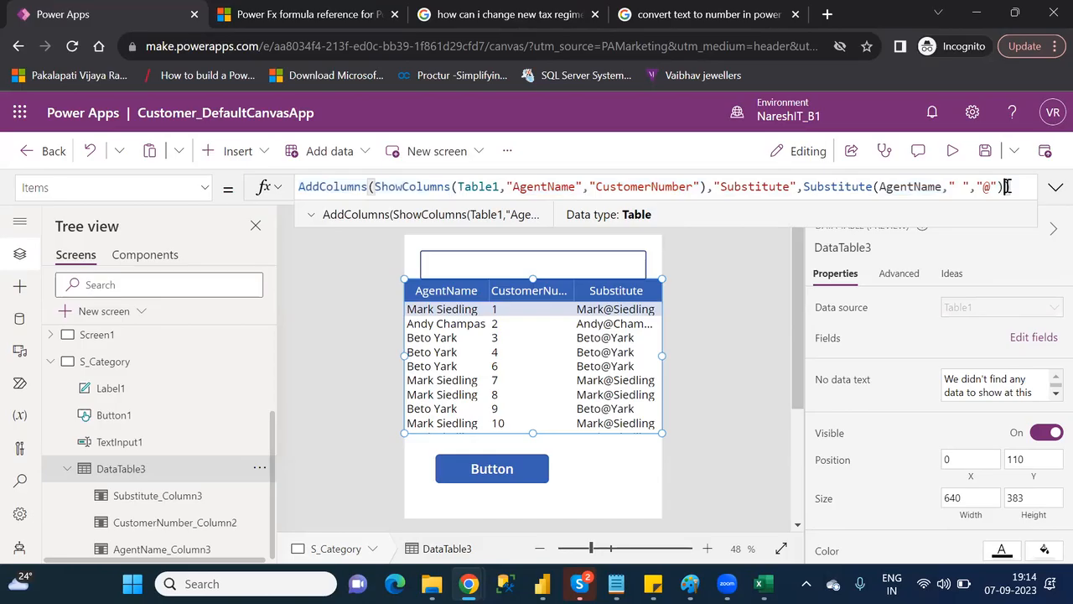
{"action": "key", "text": "Left"}
{"action": "type", "text": ",\""}
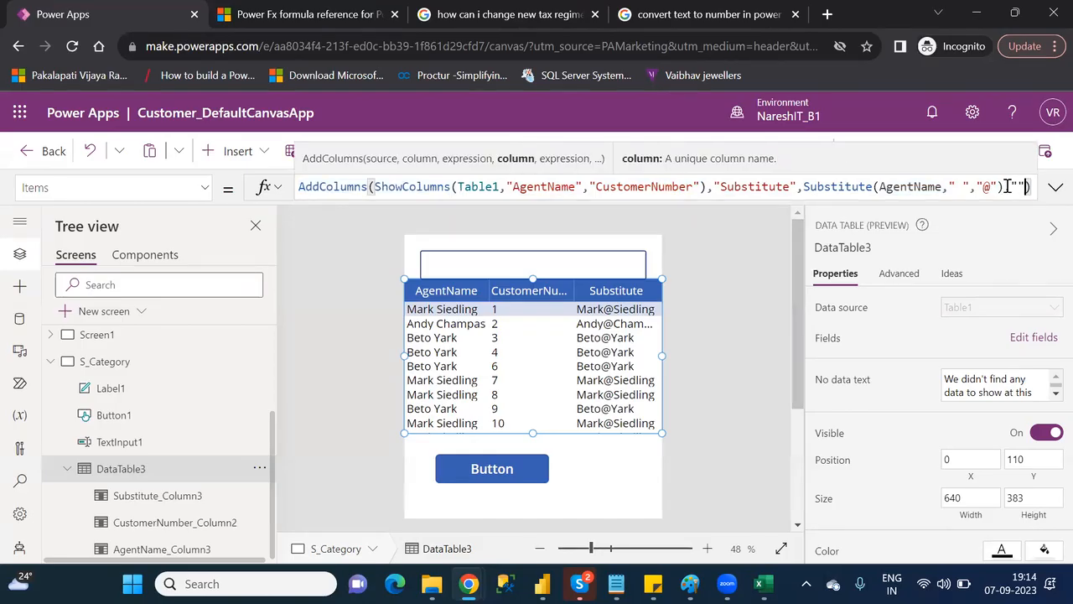
{"action": "left_click", "coordinate": [1055, 188]}
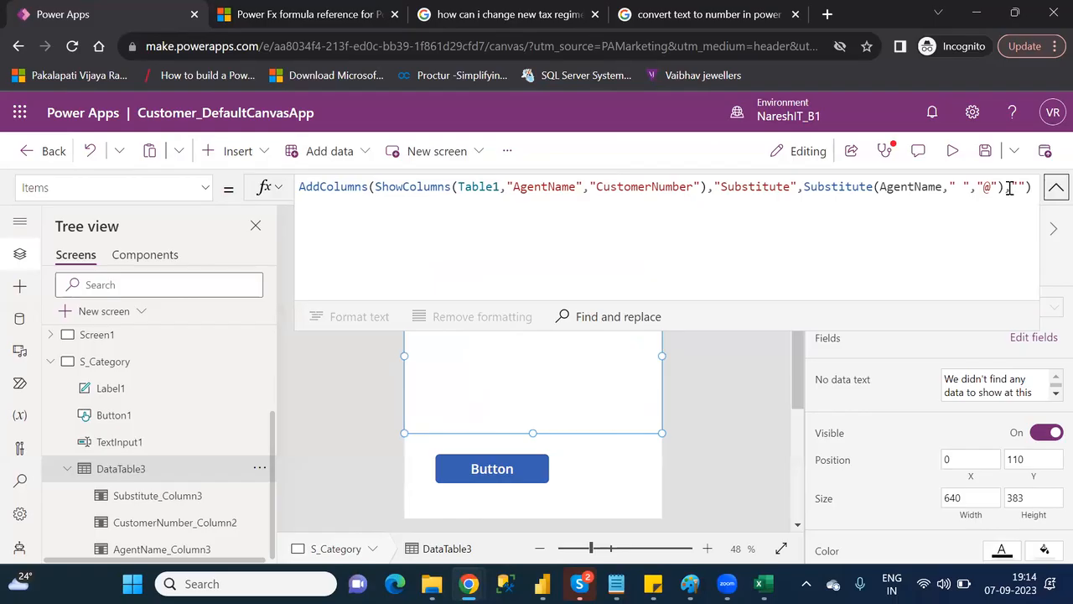
{"action": "left_click", "coordinate": [1011, 188]}
{"action": "type", "text": ","}
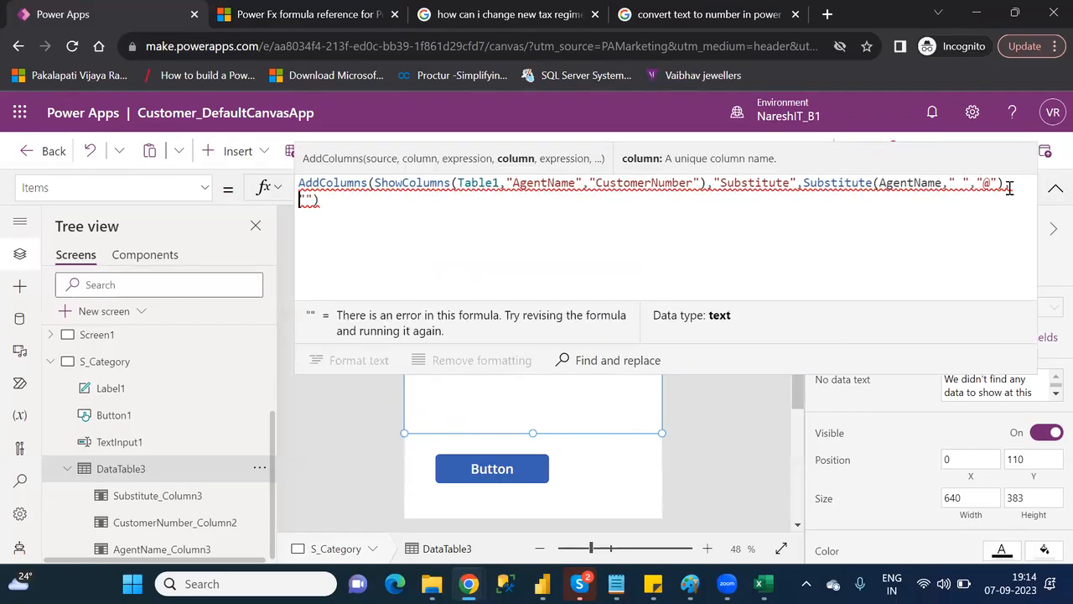
{"action": "left_click", "coordinate": [307, 199]}
{"action": "type", "text": "Second\","}
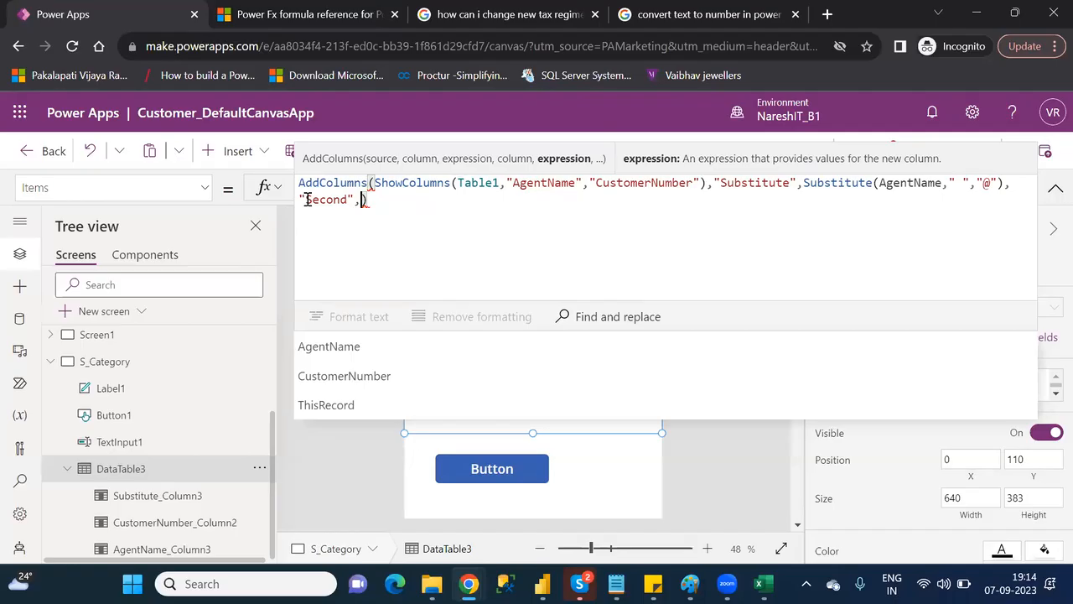
Set the expression of the "Second" column to Second(Now()) and close the AddColumns formula
{"action": "type", "text": "secon"}
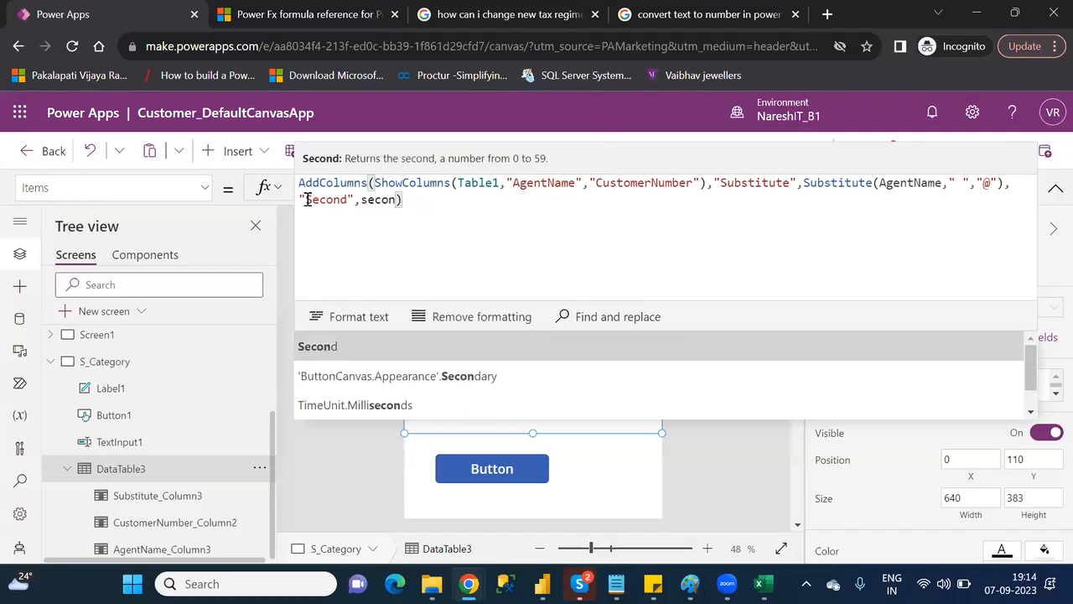
{"action": "key", "text": "Tab"}
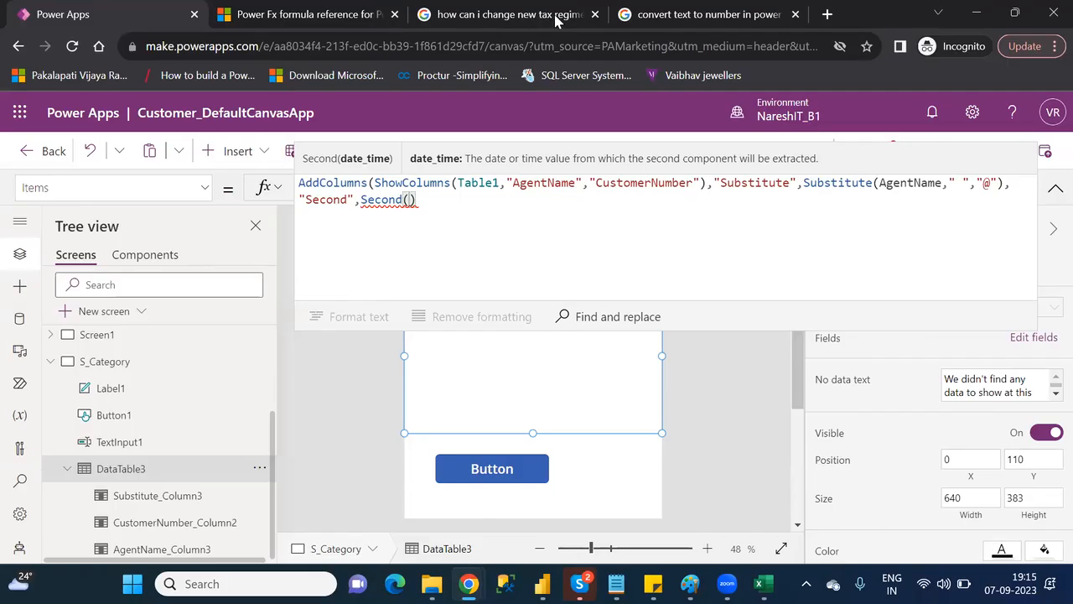
{"action": "key", "text": "alt+Tab"}
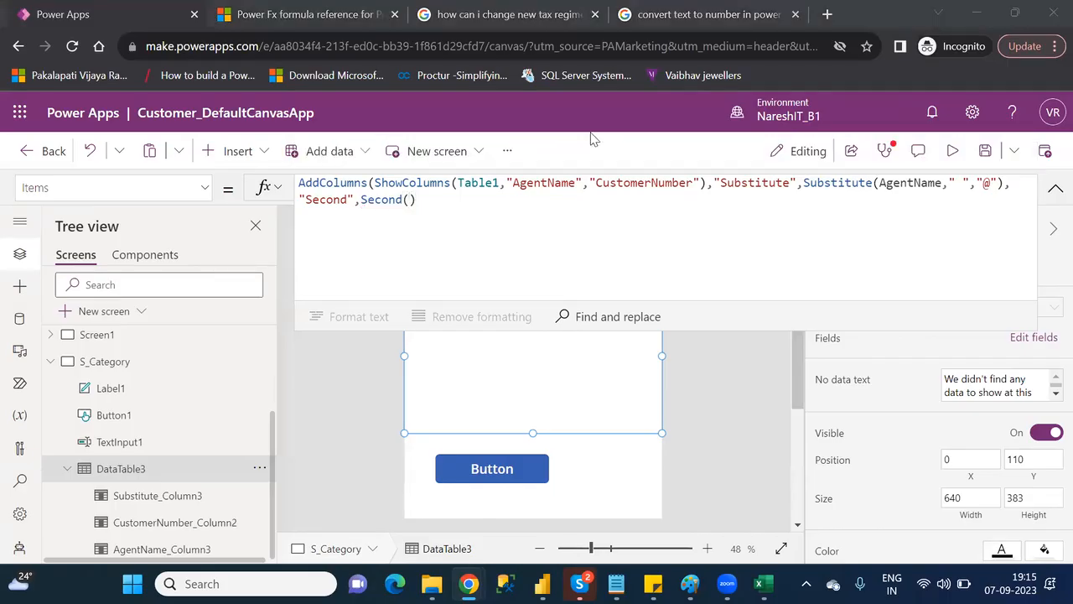
{"action": "left_click", "coordinate": [411, 199]}
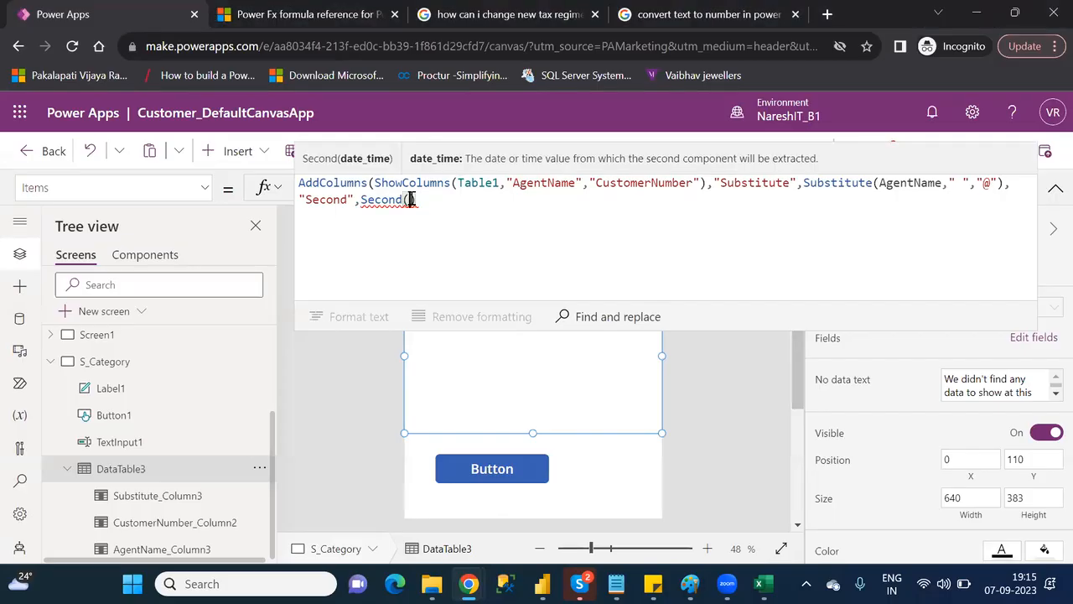
{"action": "type", "text": "now"}
{"action": "key", "text": "Tab"}
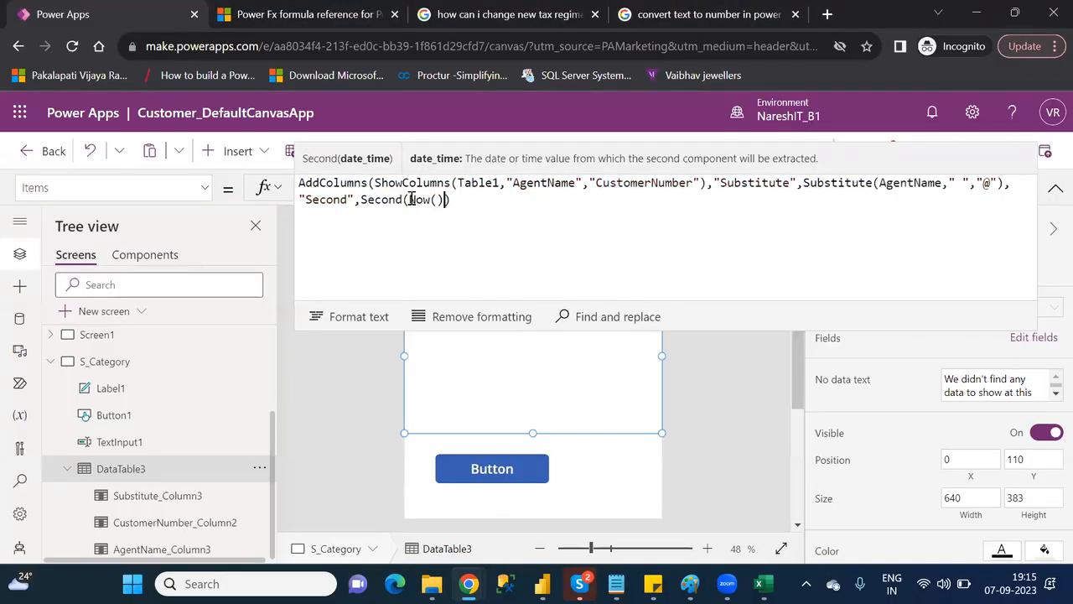
{"action": "key", "text": "Right"}
{"action": "type", "text": ")"}
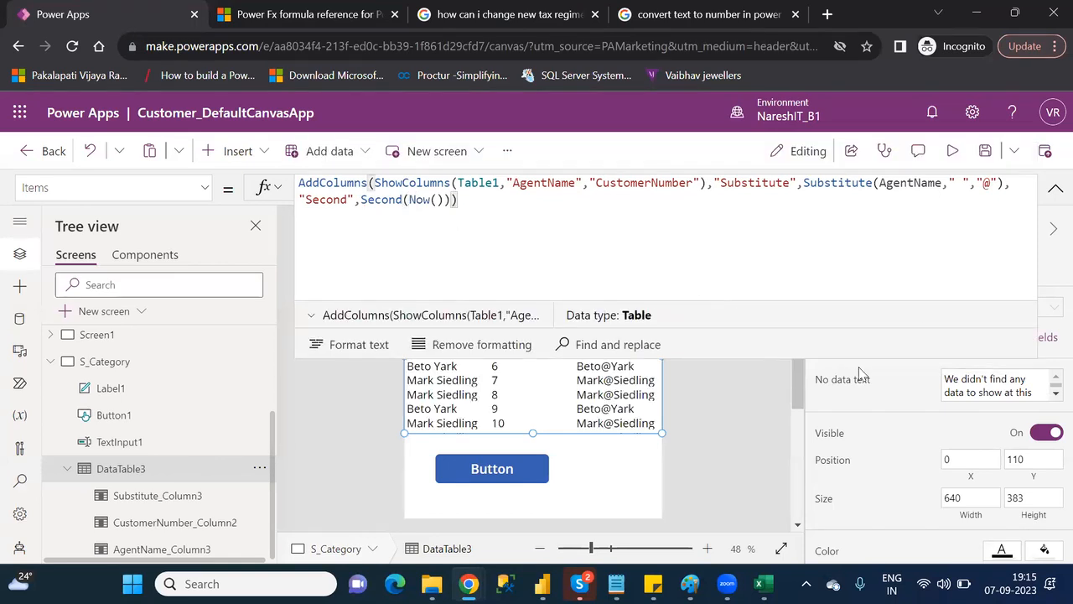
Add the Second field to the columns displayed in DataTable3
{"action": "left_click", "coordinate": [1055, 189]}
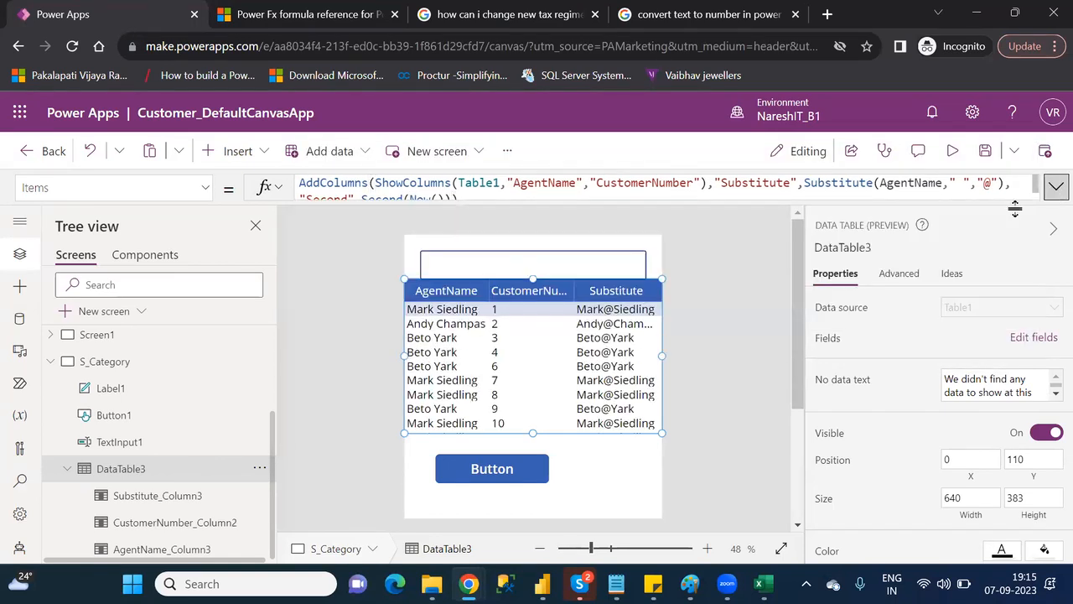
{"action": "left_click", "coordinate": [1022, 337]}
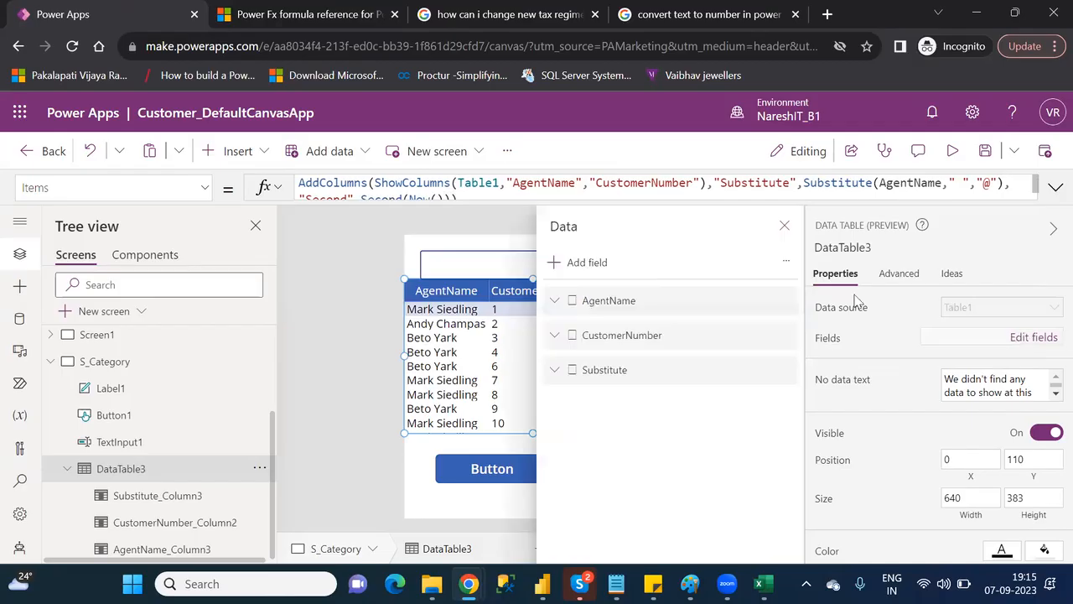
{"action": "left_click", "coordinate": [579, 263]}
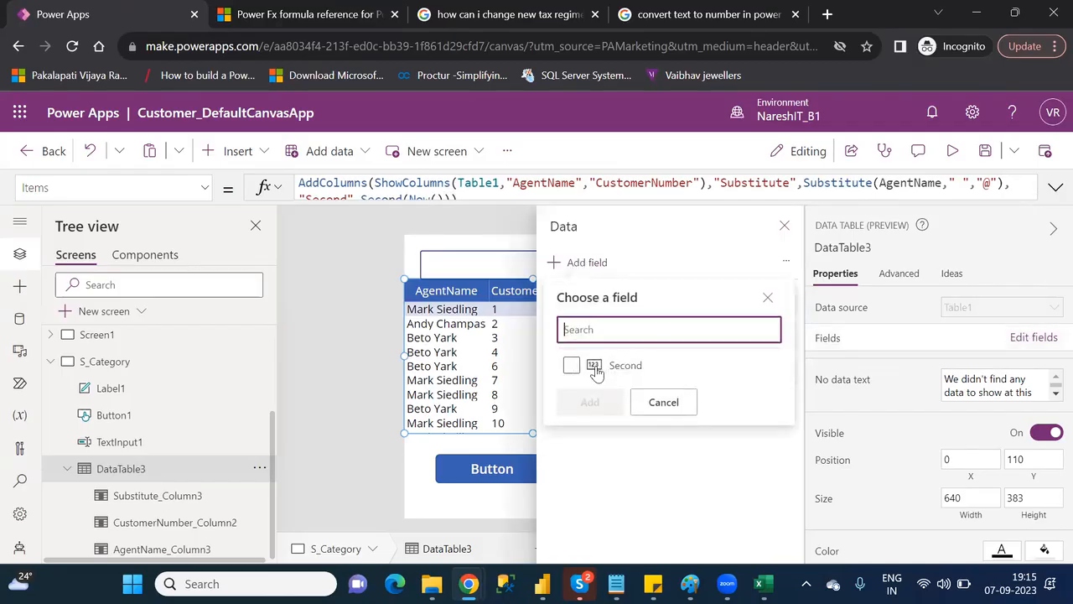
{"action": "left_click", "coordinate": [571, 364]}
{"action": "left_click", "coordinate": [591, 404]}
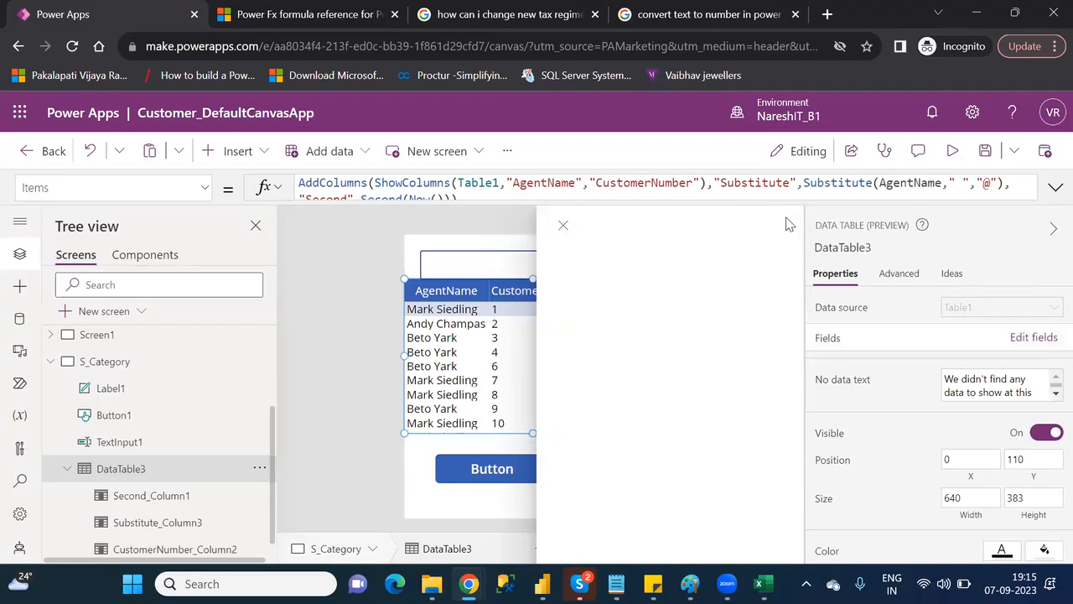
{"action": "left_click", "coordinate": [787, 225]}
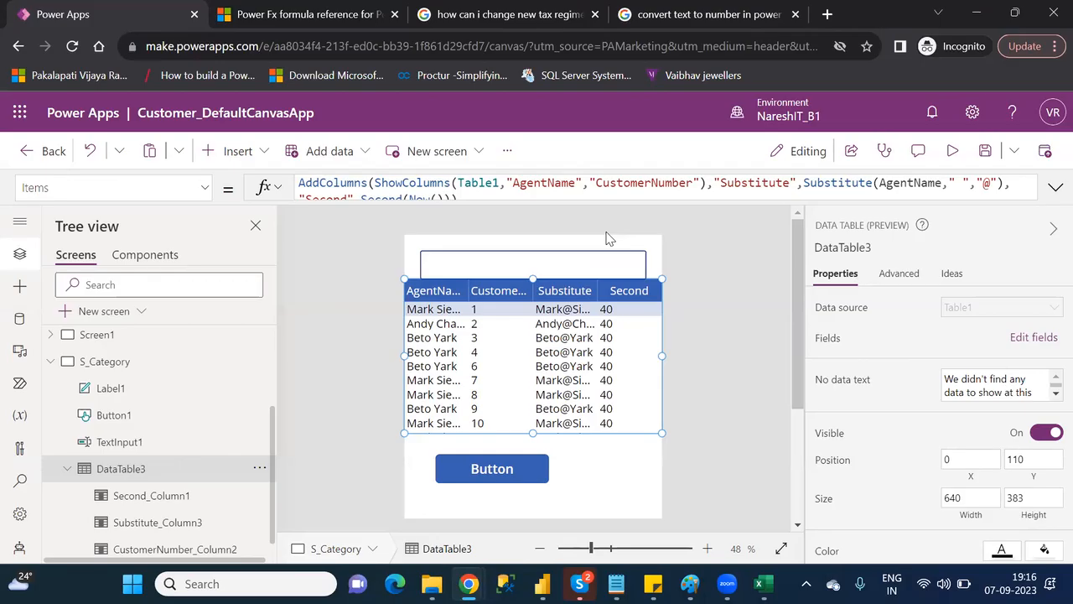
Switch to the Category_Wise_Functions notes in Notepad, find the function after Second in the S category, and return to Power Apps
{"action": "left_click", "coordinate": [630, 579]}
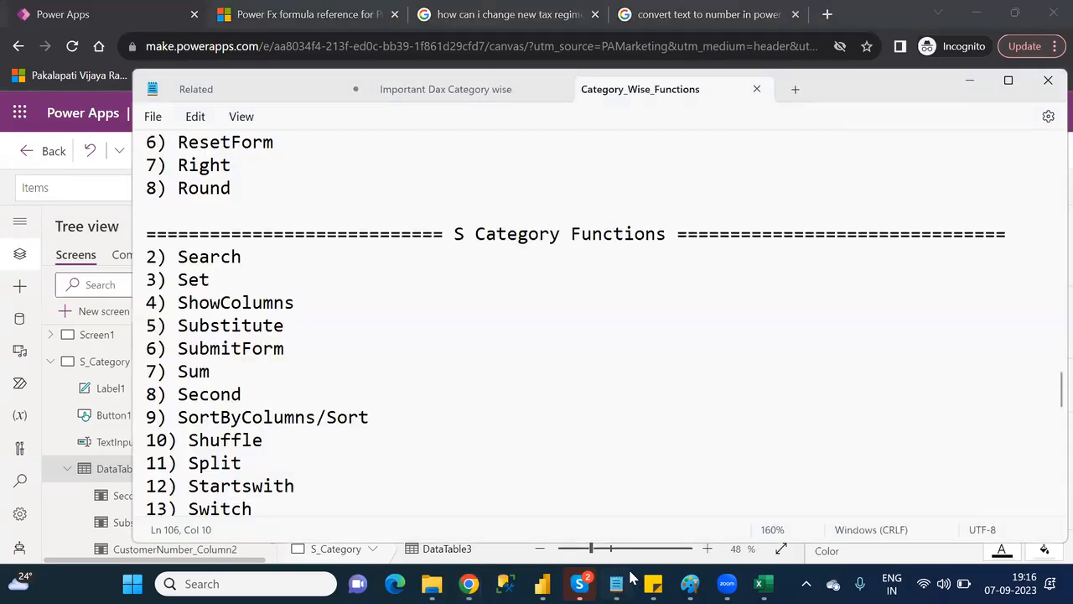
{"action": "key", "text": "Down"}
{"action": "key", "text": "Down"}
{"action": "key", "text": "Down"}
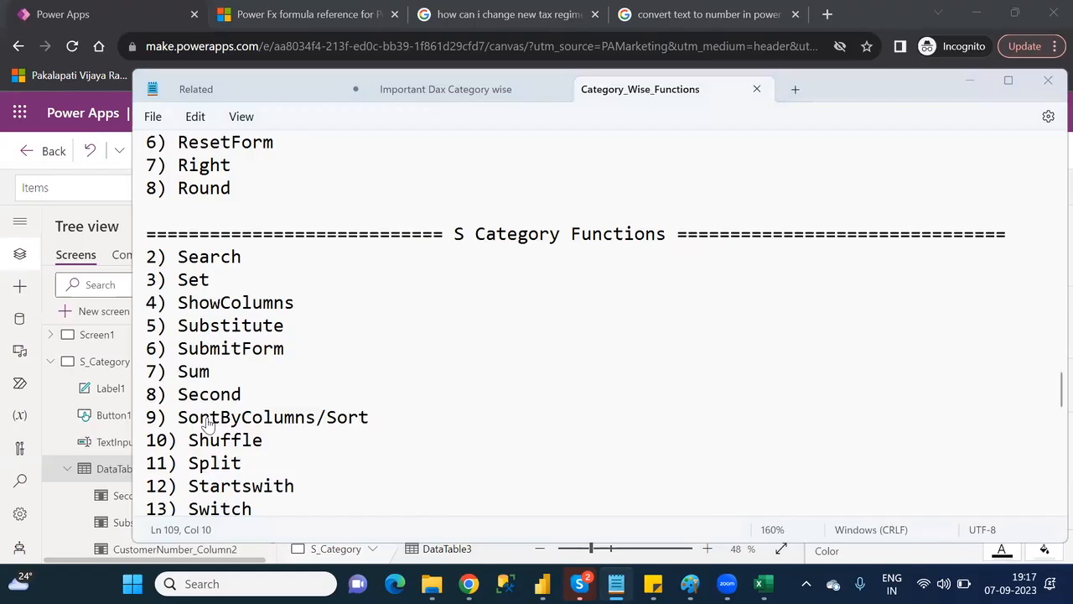
{"action": "key", "text": "alt+Tab"}
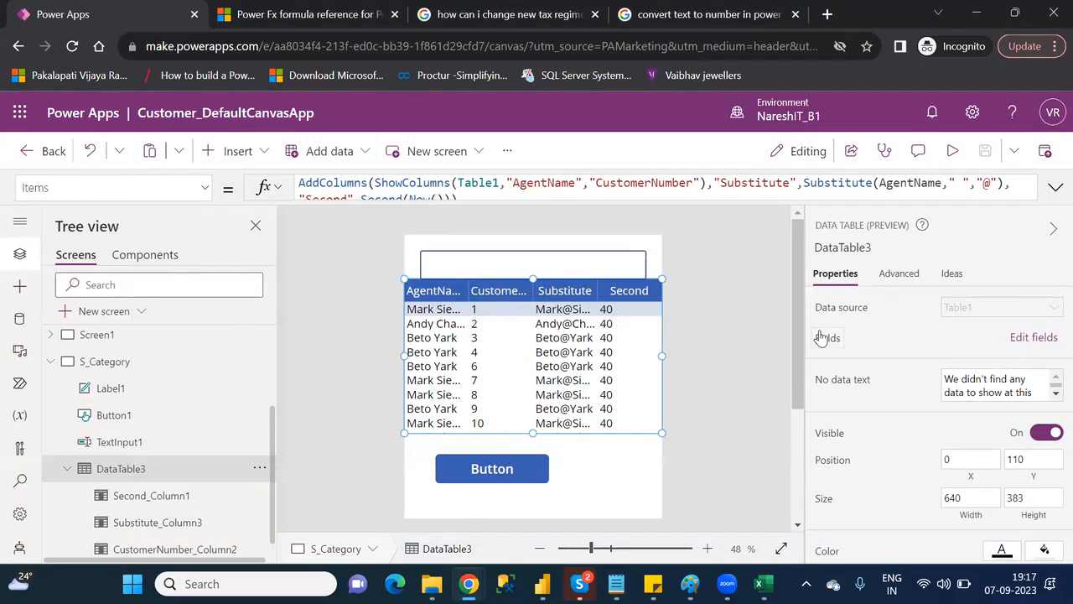
{"action": "left_click", "coordinate": [1011, 184]}
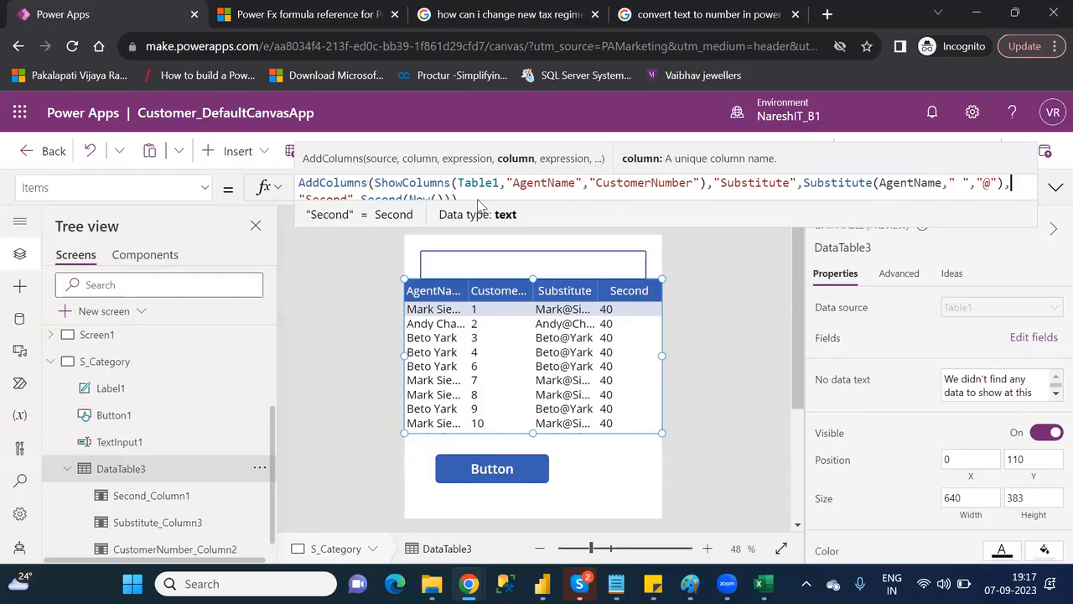
{"action": "left_click", "coordinate": [480, 193]}
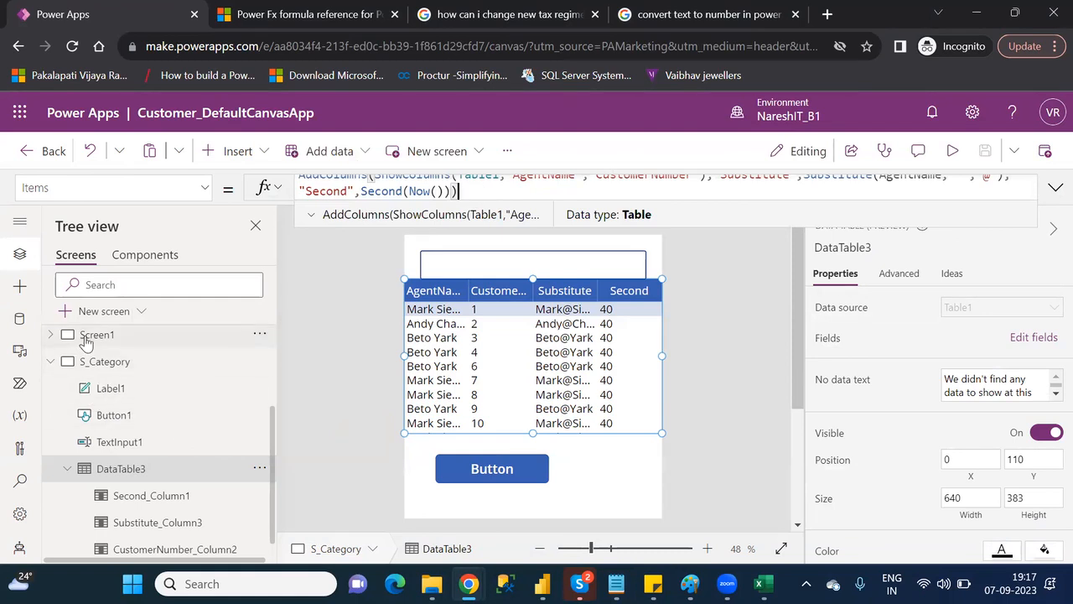
Collapse the S_Category screen's controls and add a new screen with the Blank layout
{"action": "left_click", "coordinate": [86, 340]}
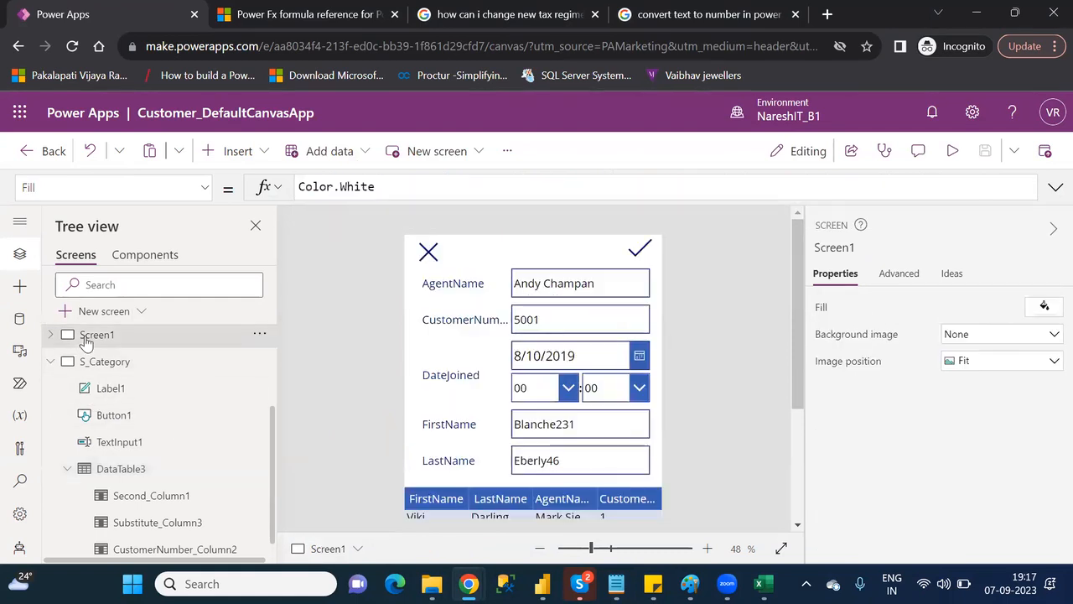
{"action": "left_click", "coordinate": [51, 362]}
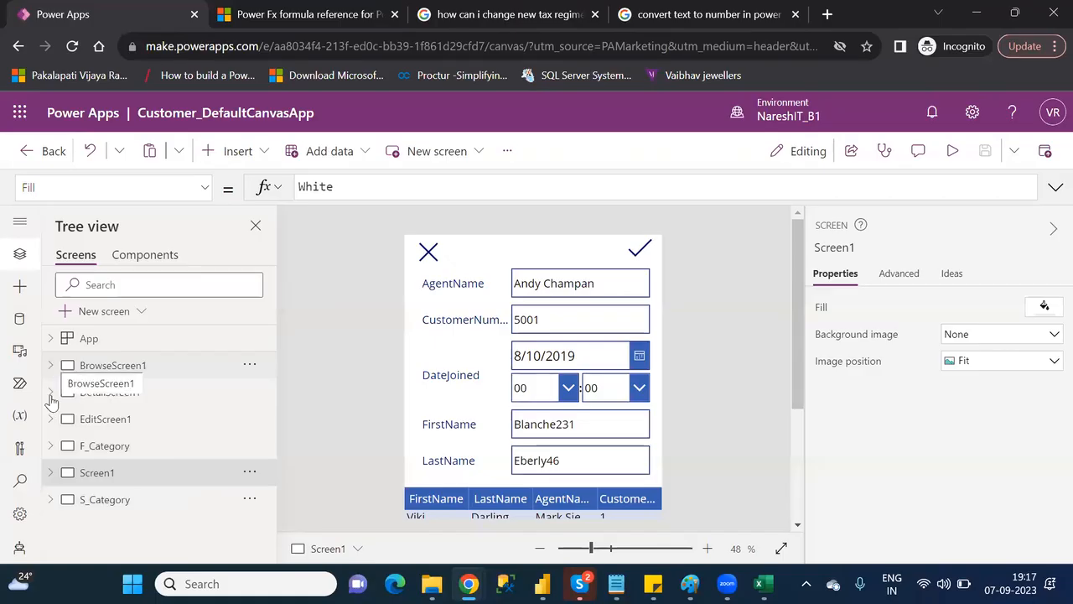
{"action": "left_click", "coordinate": [105, 501]}
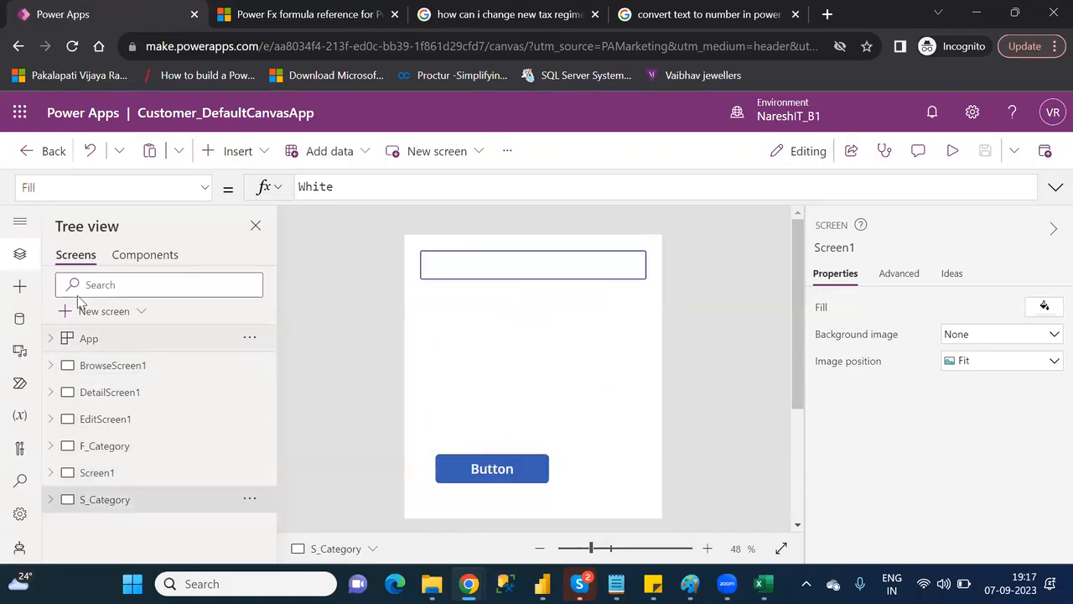
{"action": "left_click", "coordinate": [99, 320]}
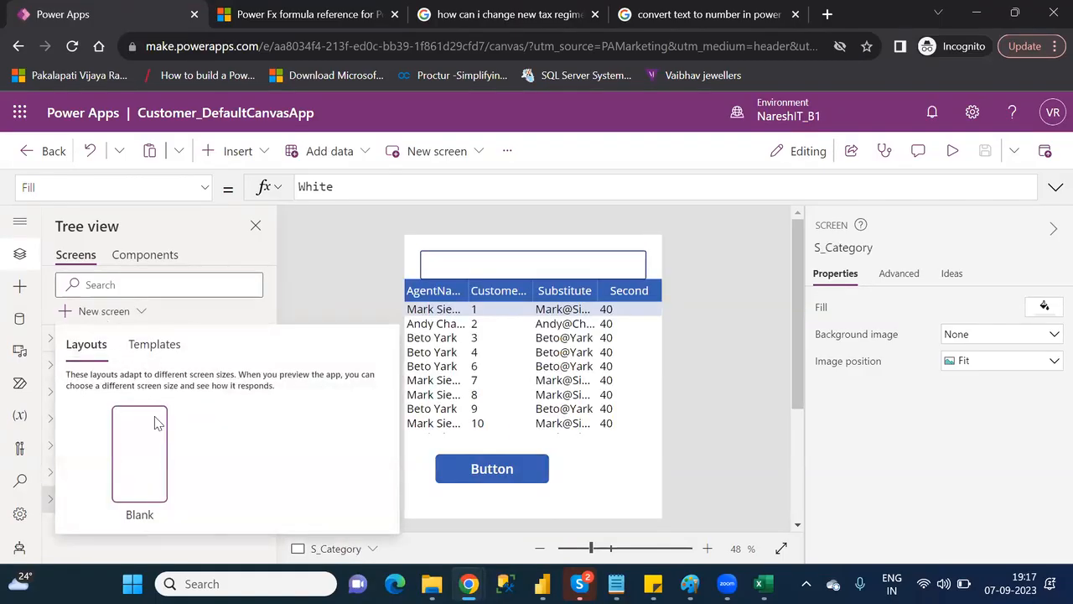
{"action": "left_click", "coordinate": [154, 443]}
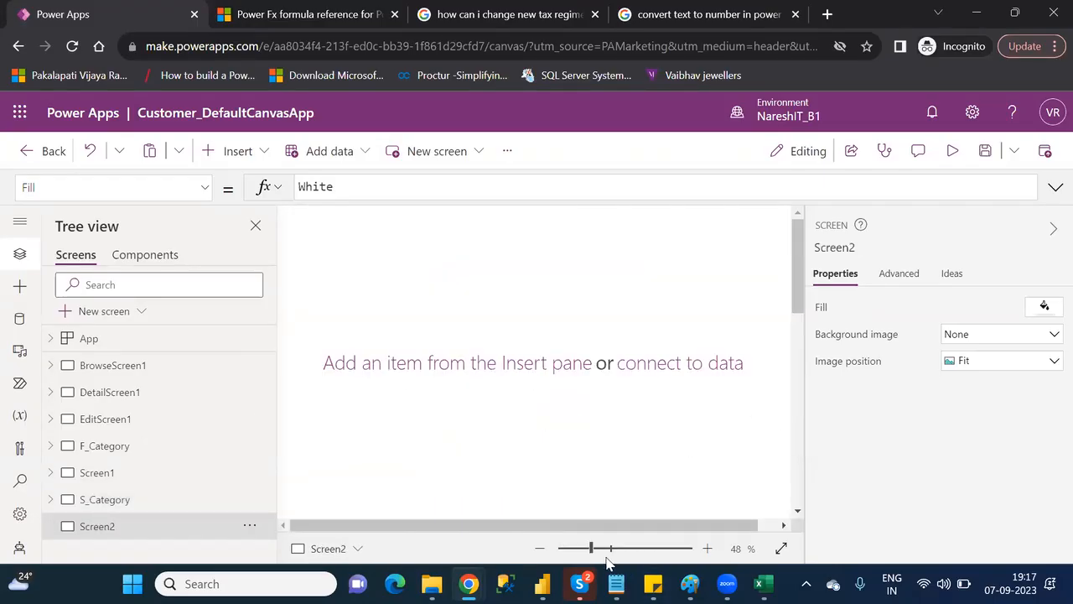
{"action": "left_click_drag", "start_coordinate": [592, 549], "coordinate": [598, 553]}
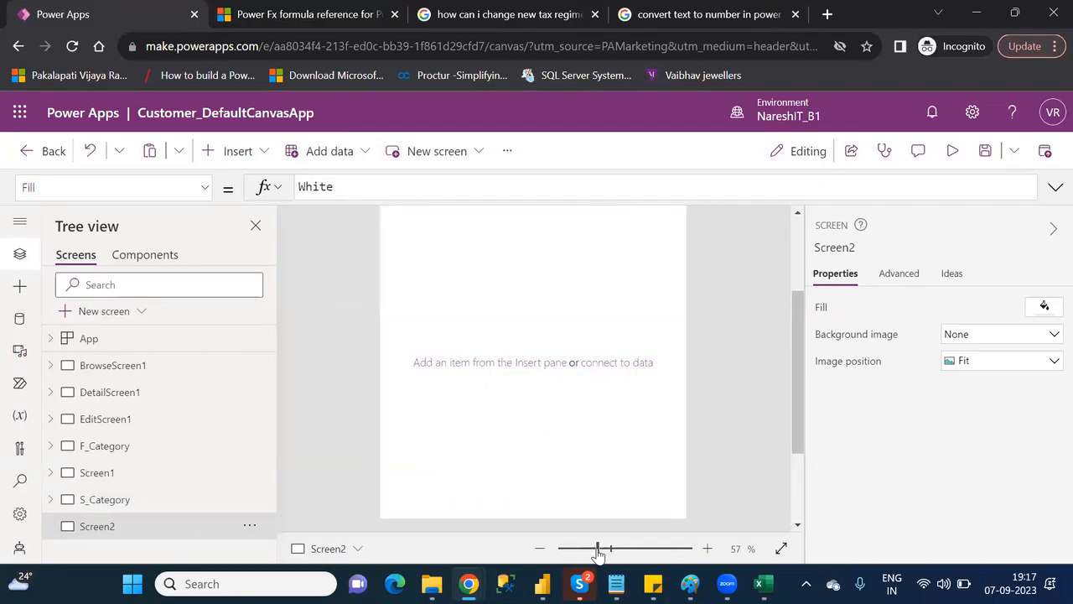
{"action": "left_click", "coordinate": [801, 253]}
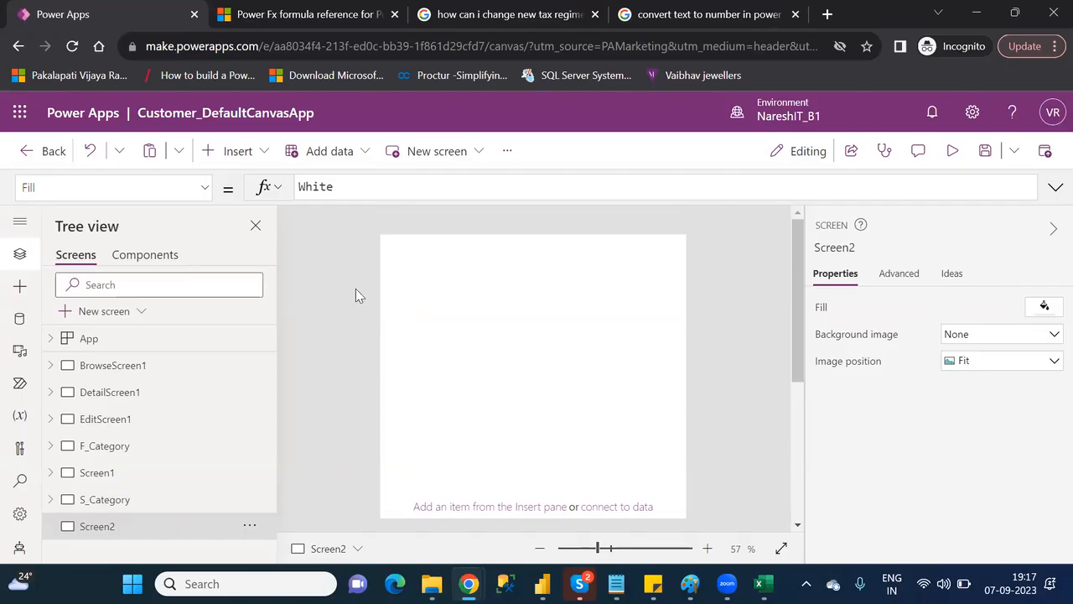
Insert a data table on the new blank screen and set its data source to Table1
{"action": "left_click", "coordinate": [239, 156]}
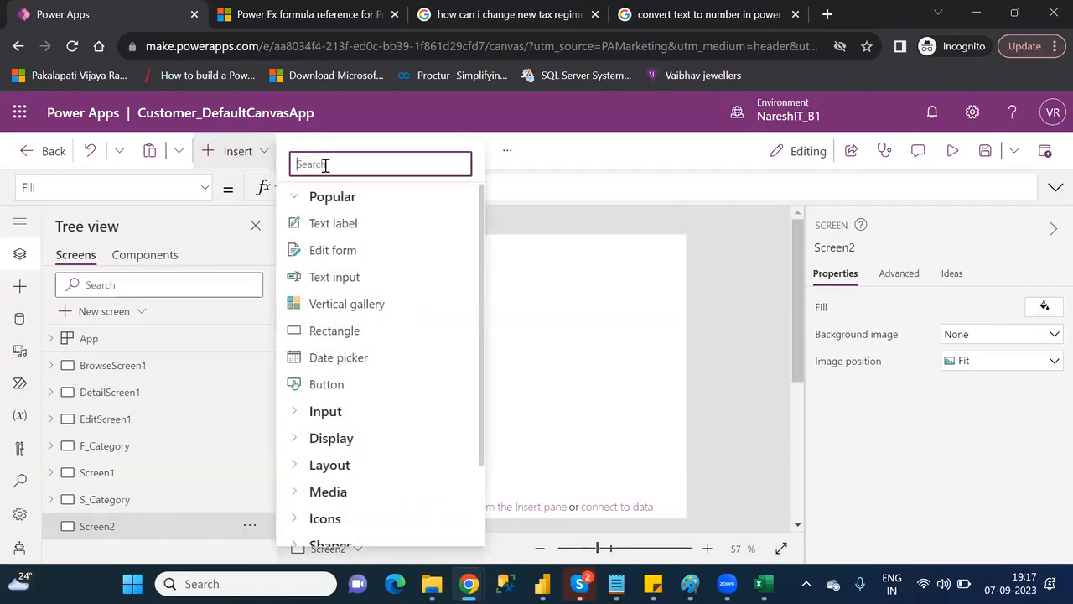
{"action": "type", "text": "data"}
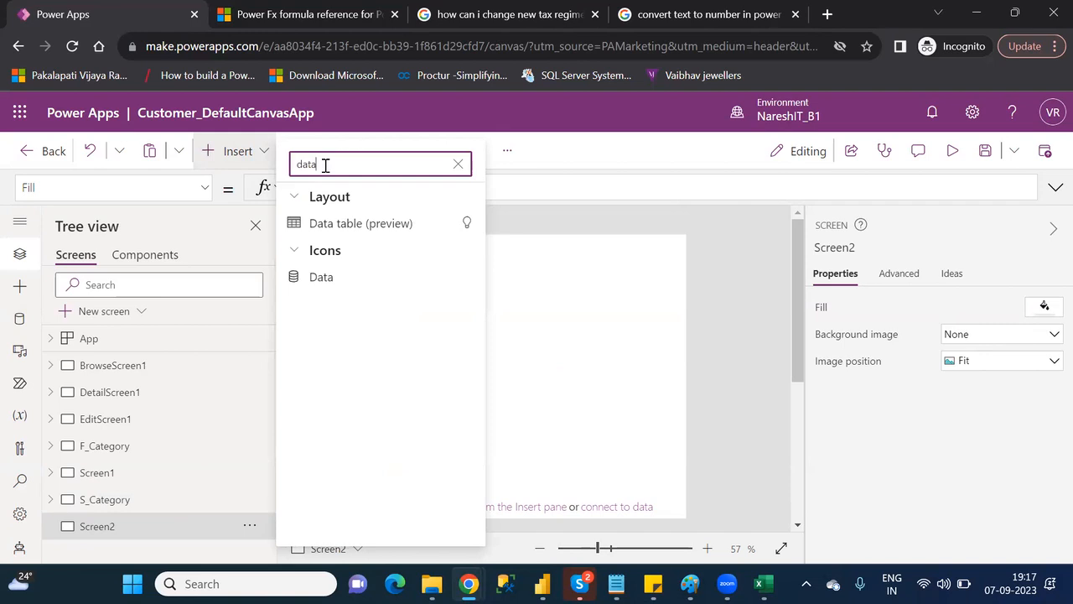
{"action": "left_click", "coordinate": [363, 225]}
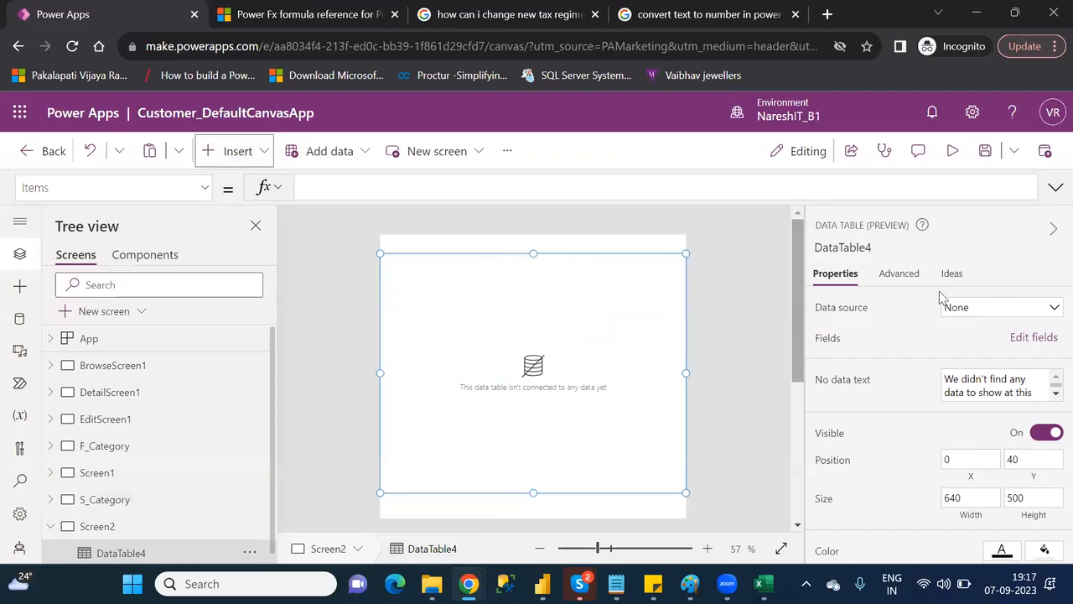
{"action": "left_click", "coordinate": [993, 308]}
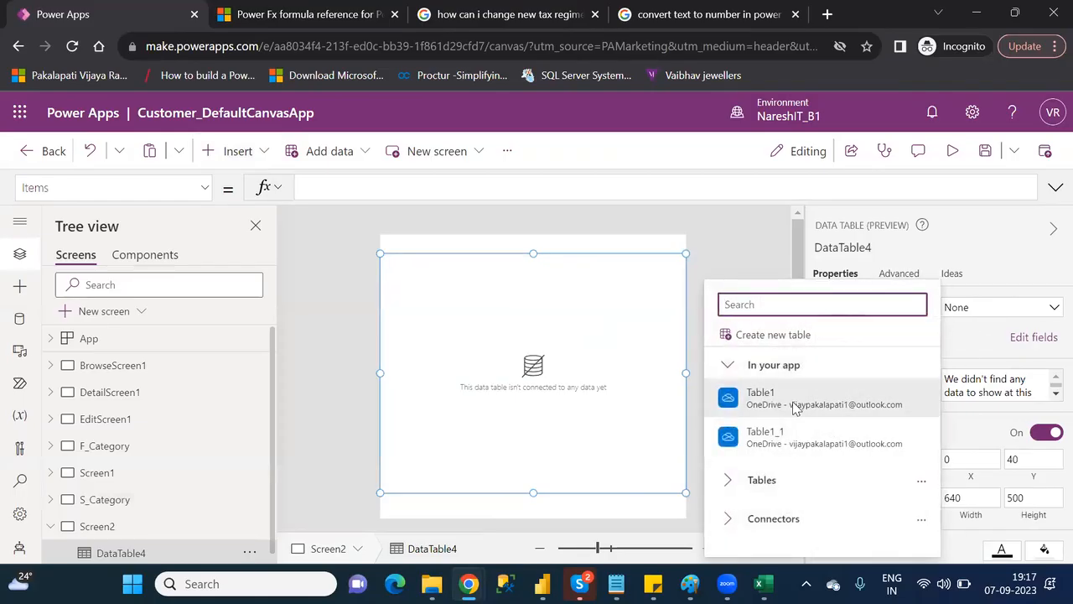
Add the FirstName, LastName and AgentName fields to DataTable4
{"action": "left_click", "coordinate": [1019, 339]}
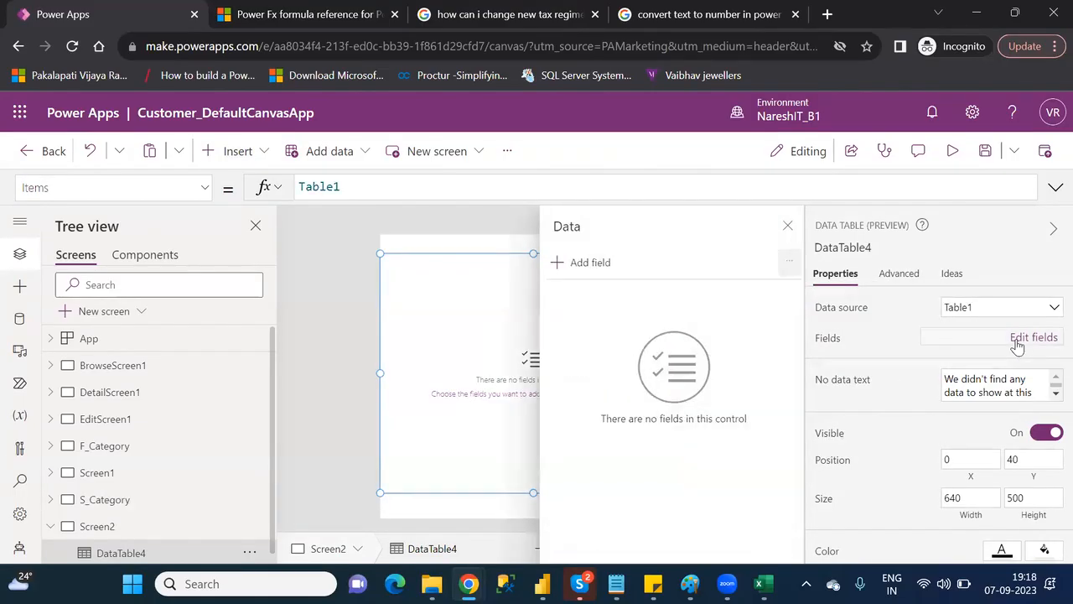
{"action": "left_click", "coordinate": [589, 264]}
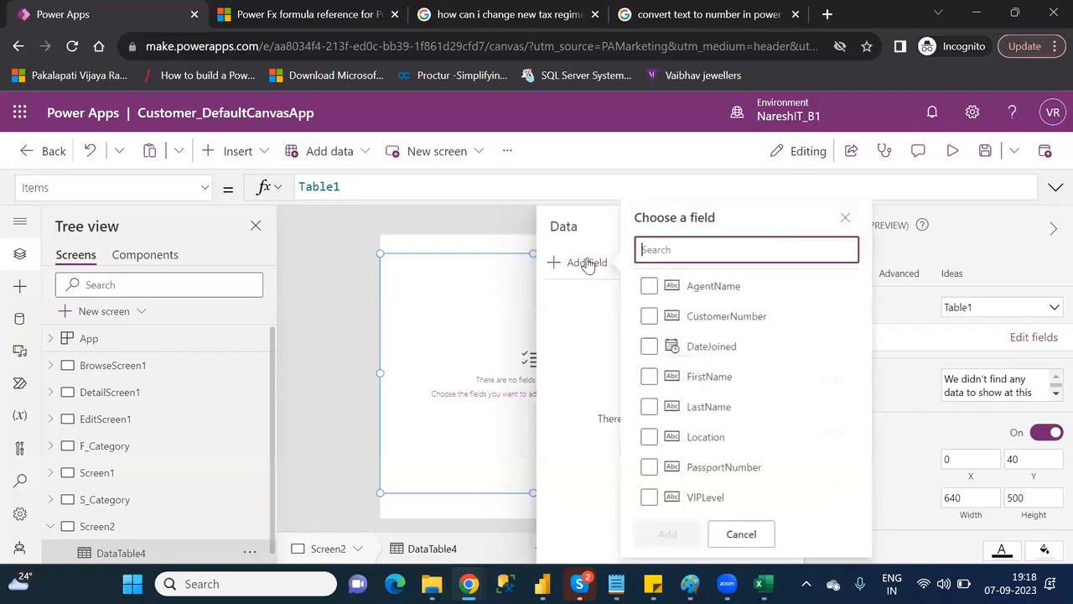
{"action": "left_click", "coordinate": [650, 379]}
{"action": "left_click", "coordinate": [650, 407]}
{"action": "left_click", "coordinate": [650, 287]}
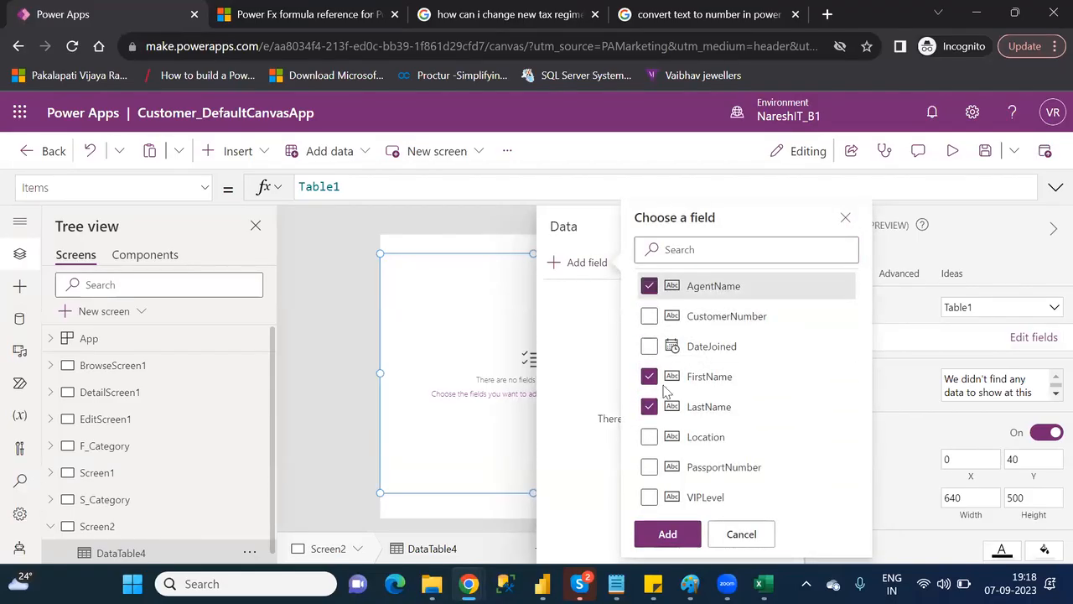
{"action": "left_click", "coordinate": [670, 536]}
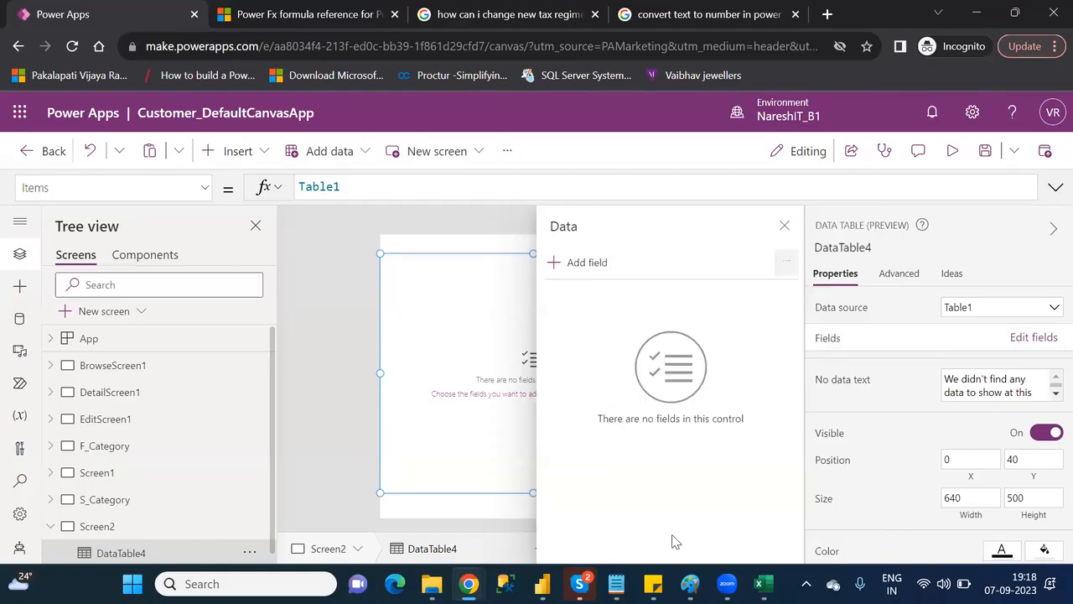
{"action": "left_click", "coordinate": [784, 228]}
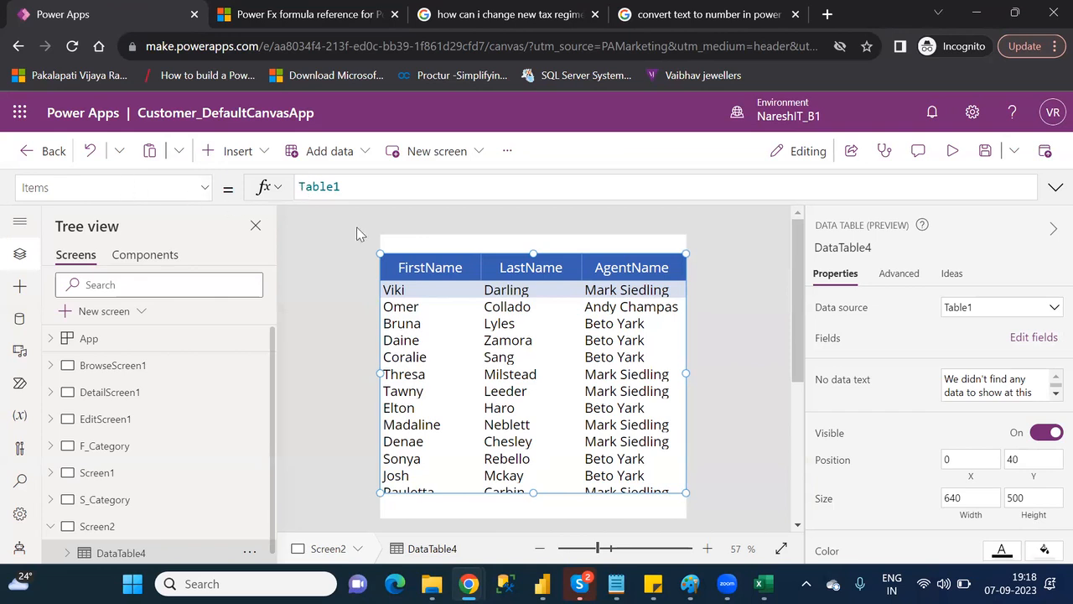
Begin a Sort function around Table1 in DataTable4's Items formula
{"action": "left_click", "coordinate": [299, 186]}
{"action": "type", "text": "Sor"}
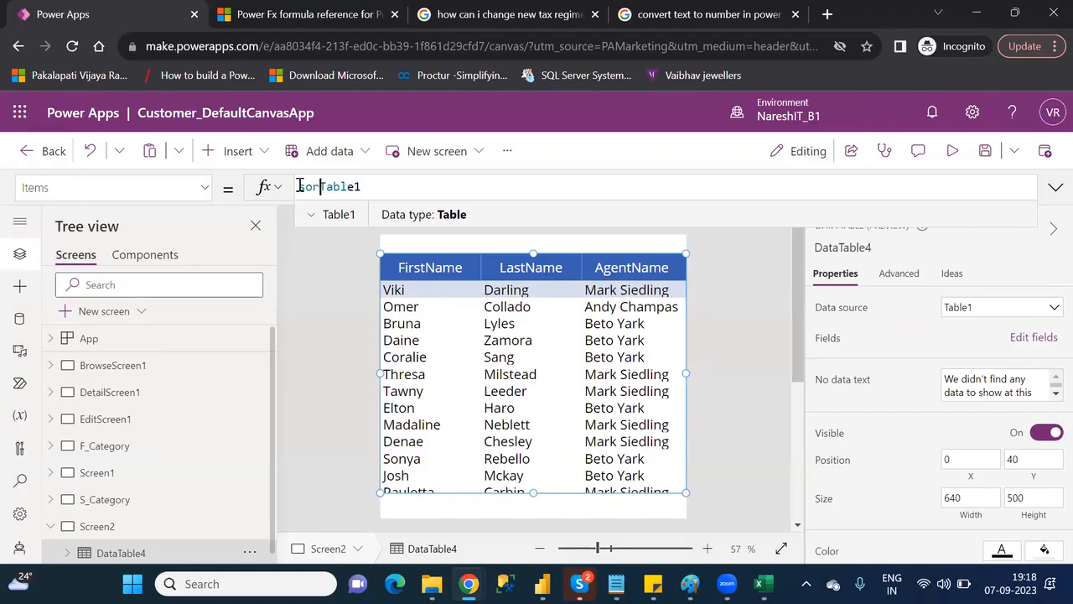
{"action": "type", "text": "t("}
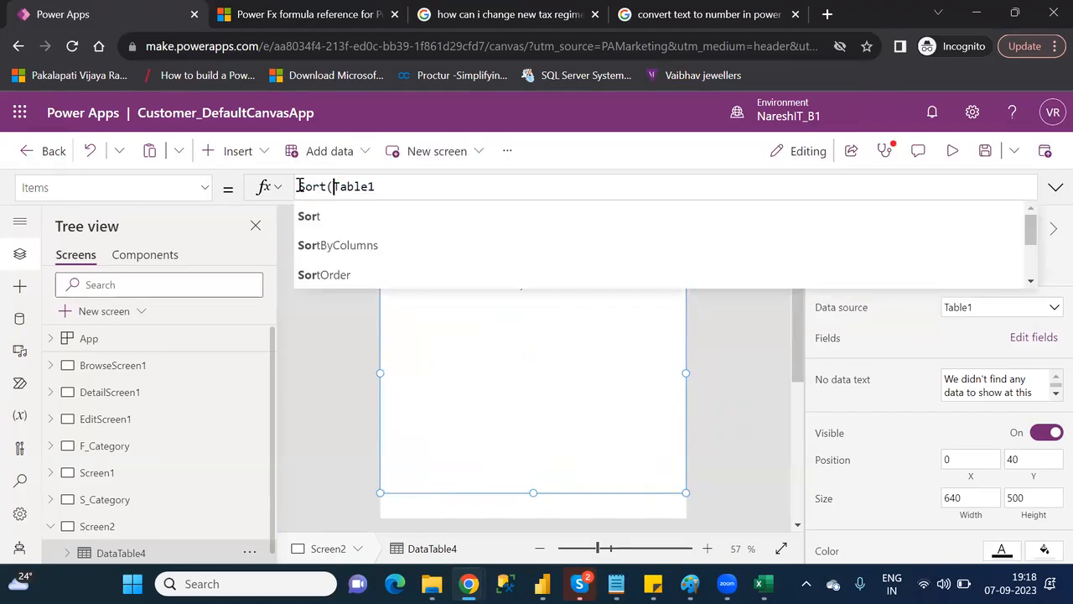
{"action": "left_click", "coordinate": [402, 186]}
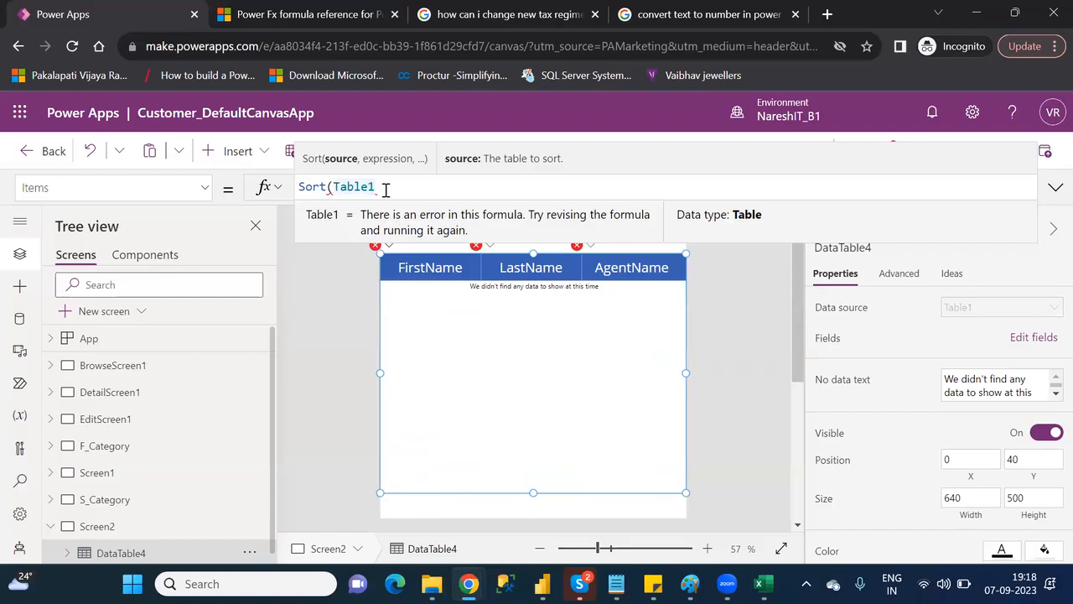
Set FirstName as the sort expression in DataTable4's Sort formula
{"action": "type", "text": ","}
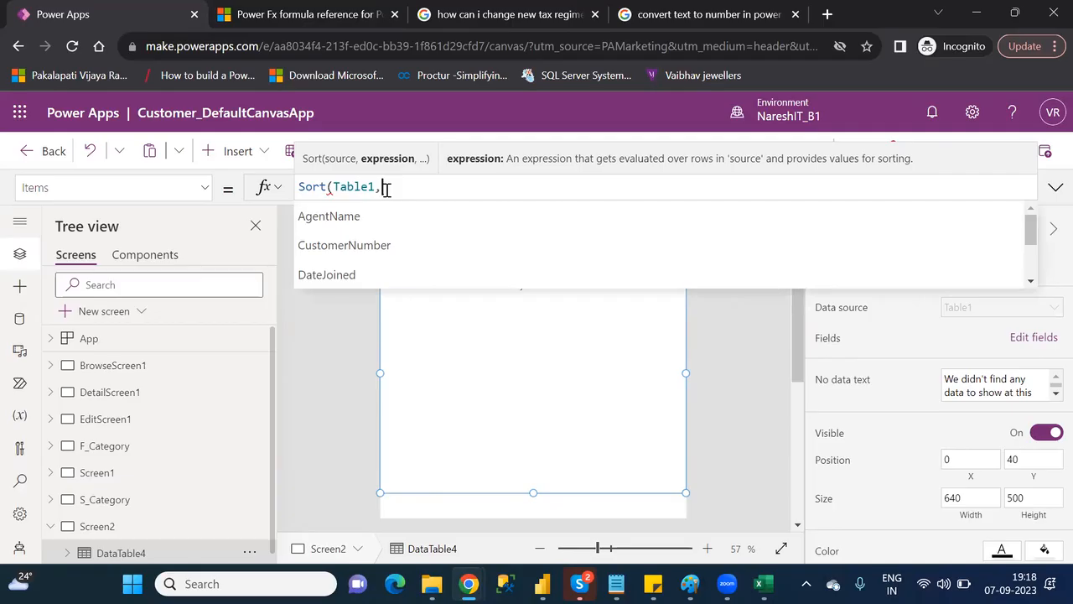
{"action": "key", "text": "Down"}
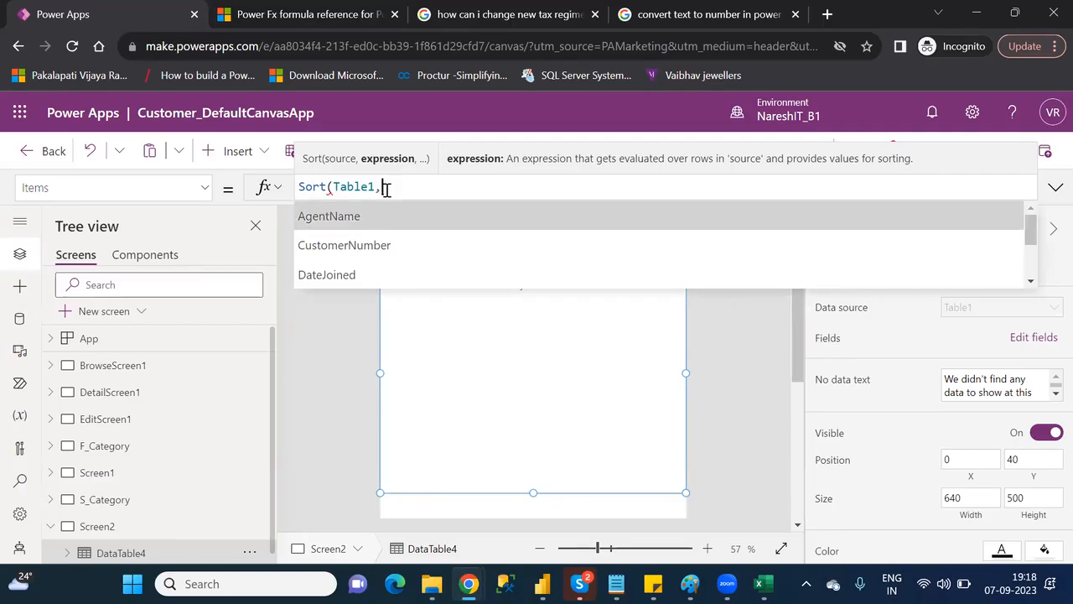
{"action": "key", "text": "Down"}
{"action": "key", "text": "Down"}
{"action": "key", "text": "Down"}
{"action": "key", "text": "Down"}
{"action": "key", "text": "Up"}
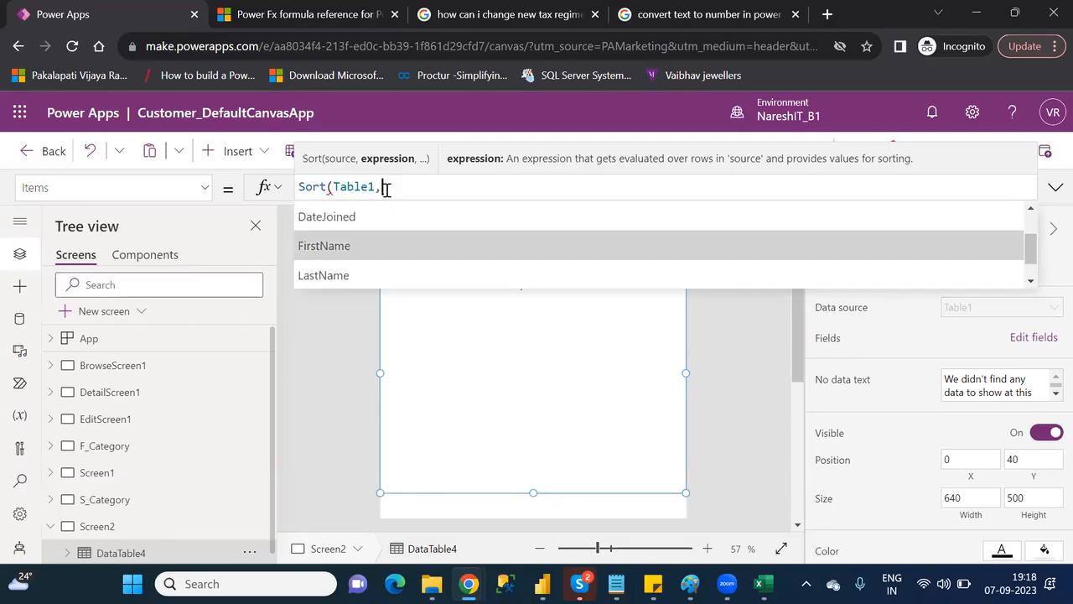
{"action": "key", "text": "Tab"}
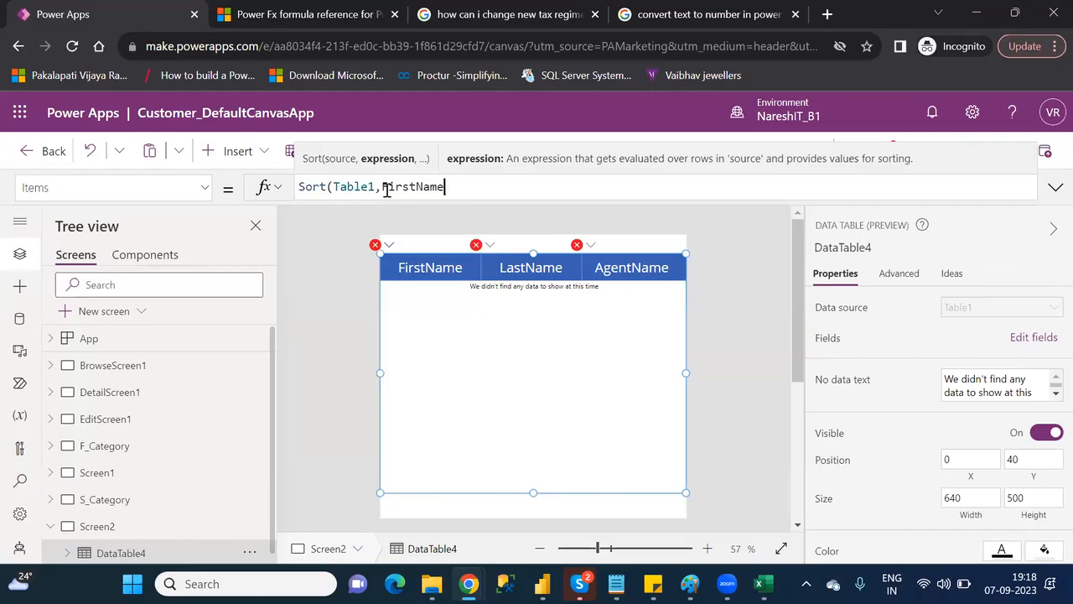
Add SortOrder.Ascending as the order argument and close the Sort formula in DataTable4's Items property
{"action": "type", "text": ","}
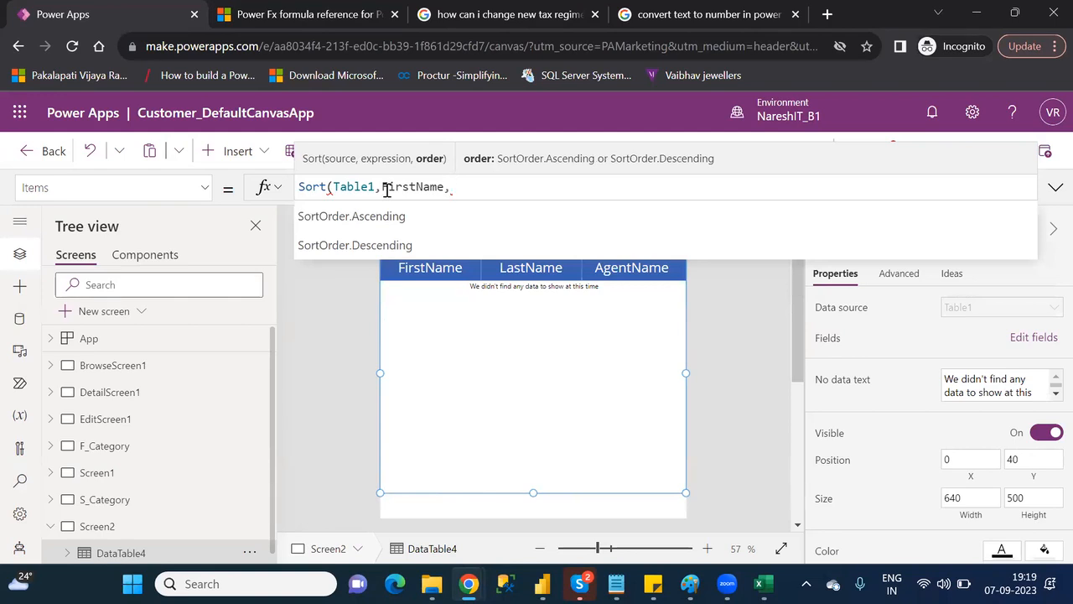
{"action": "key", "text": "Down"}
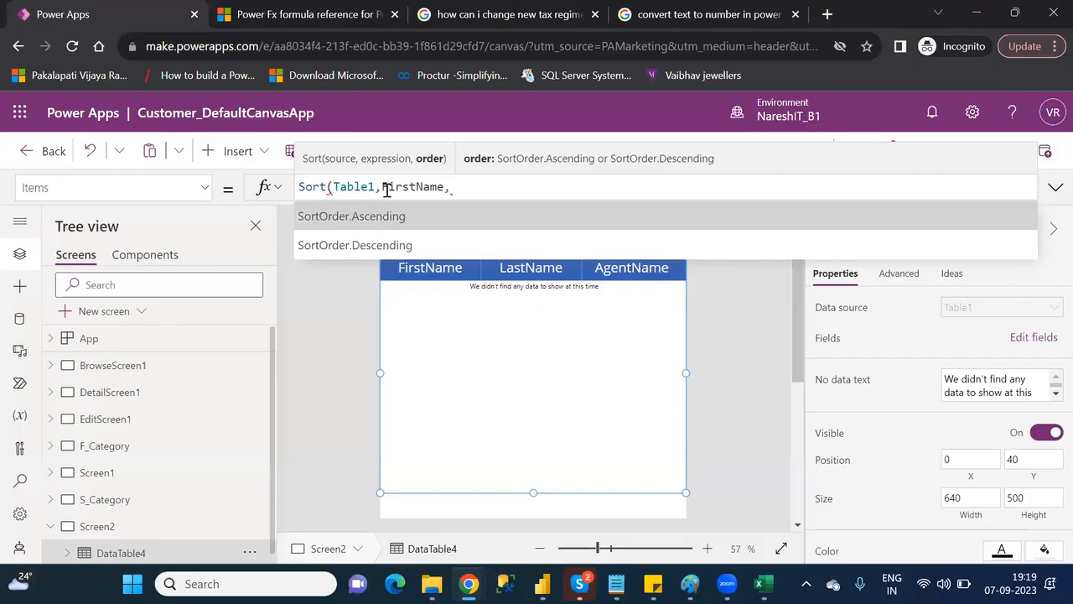
{"action": "key", "text": "Return"}
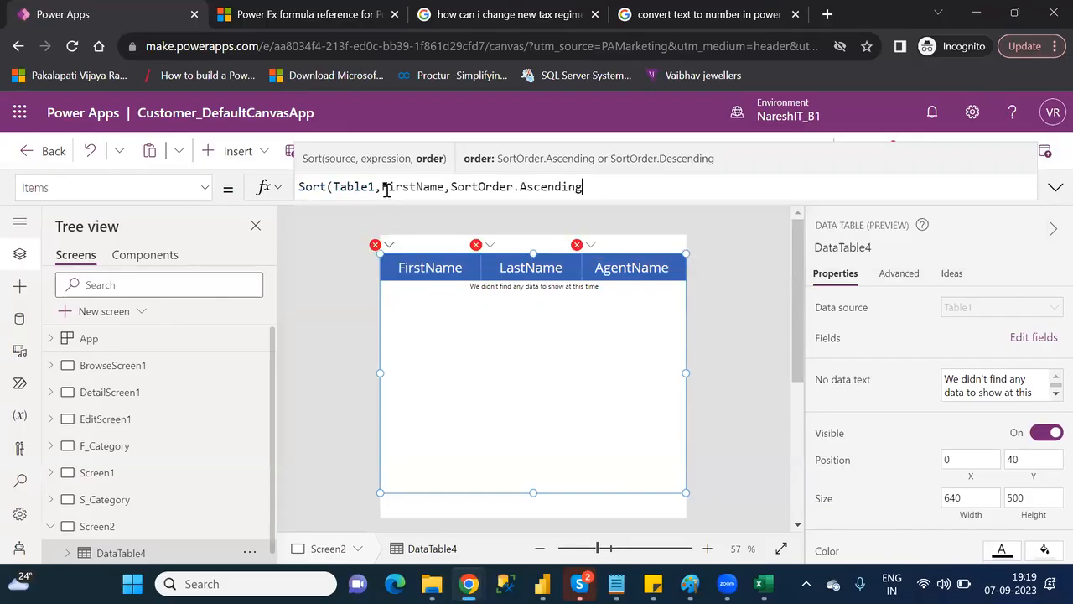
{"action": "type", "text": ")"}
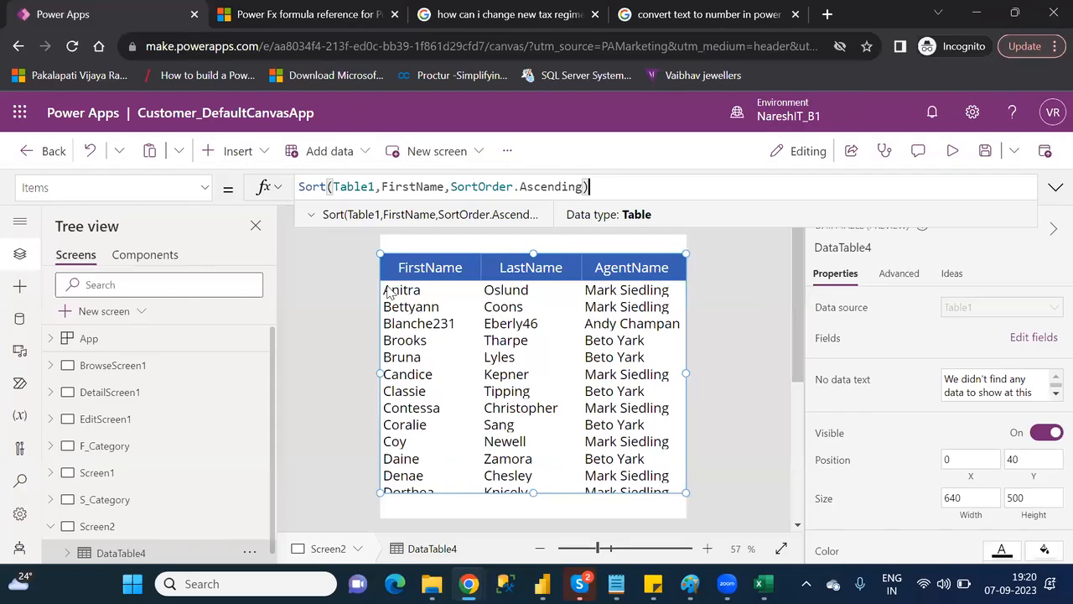
{"action": "left_click", "coordinate": [586, 186]}
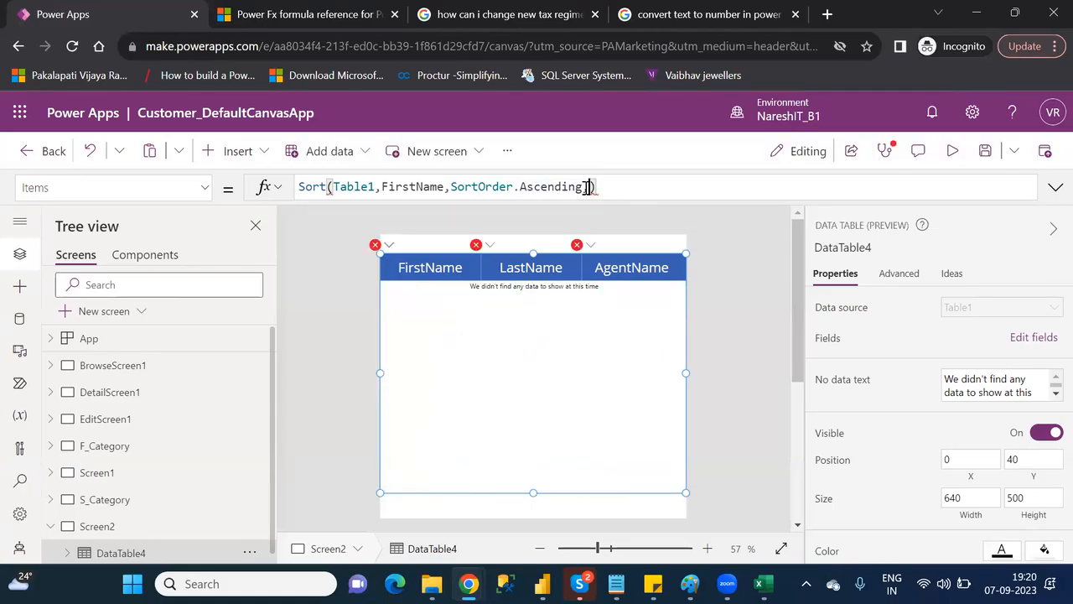
{"action": "key", "text": "BackSpace"}
{"action": "type", "text": ")"}
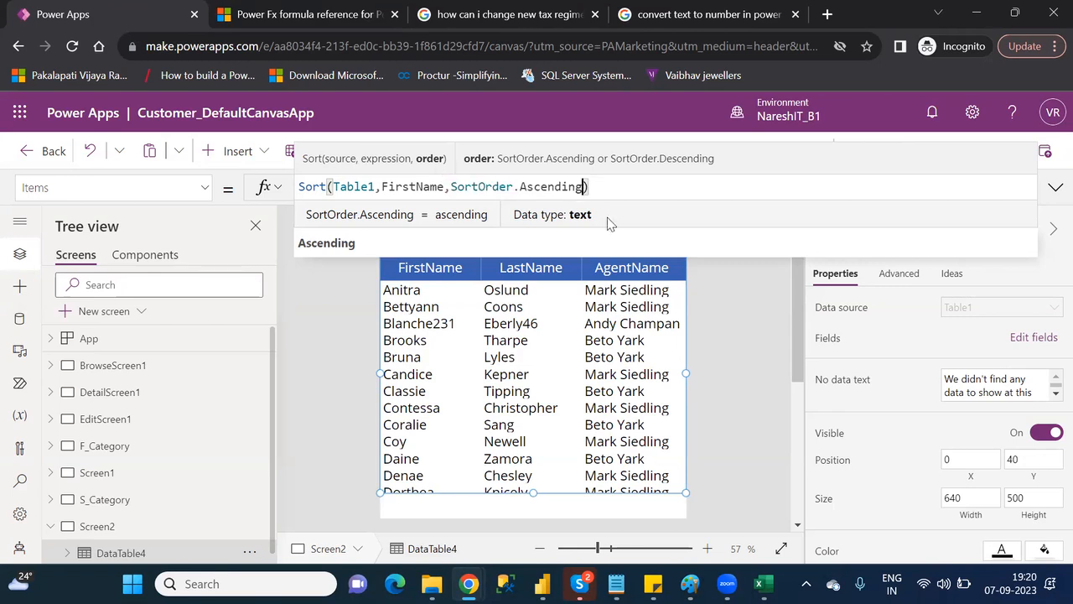
Replace Sort with SortByColumns in DataTable4's Items formula and open another argument after SortOrder.Ascending
{"action": "left_click", "coordinate": [328, 188]}
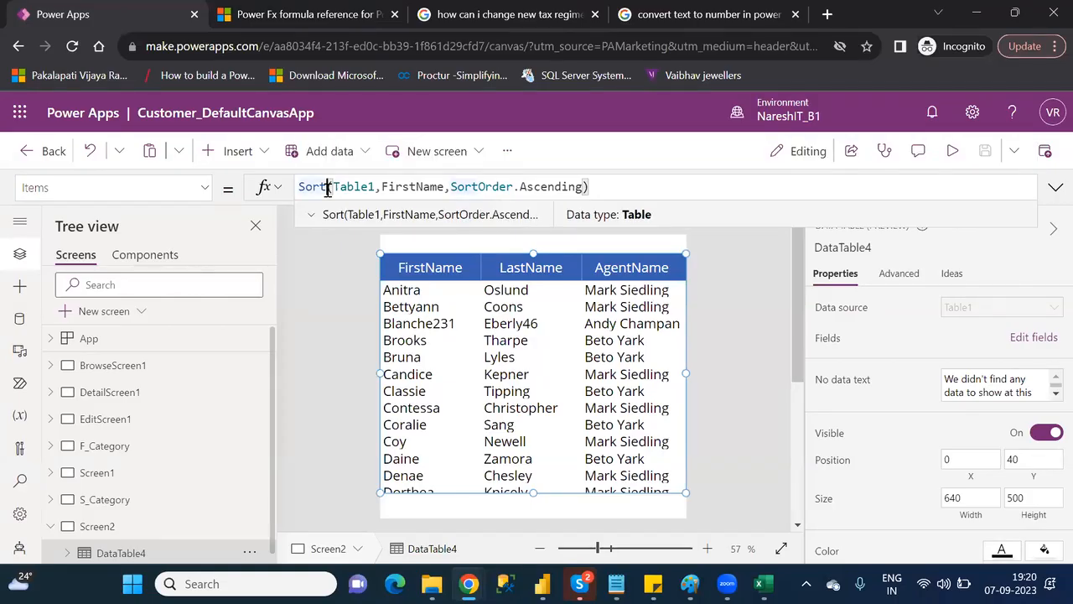
{"action": "type", "text": "By"}
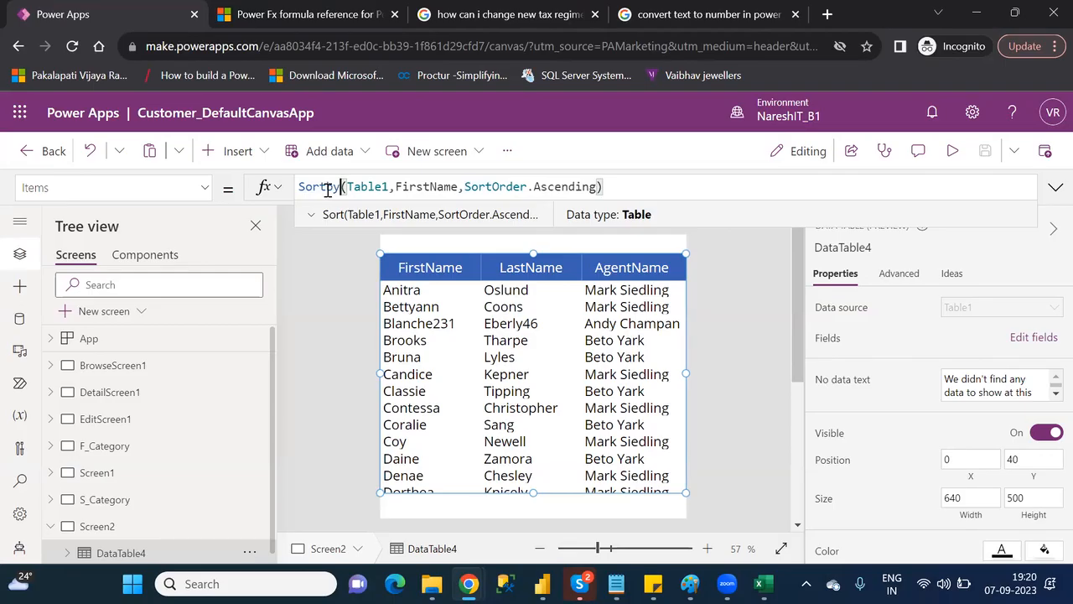
{"action": "key", "text": "Tab"}
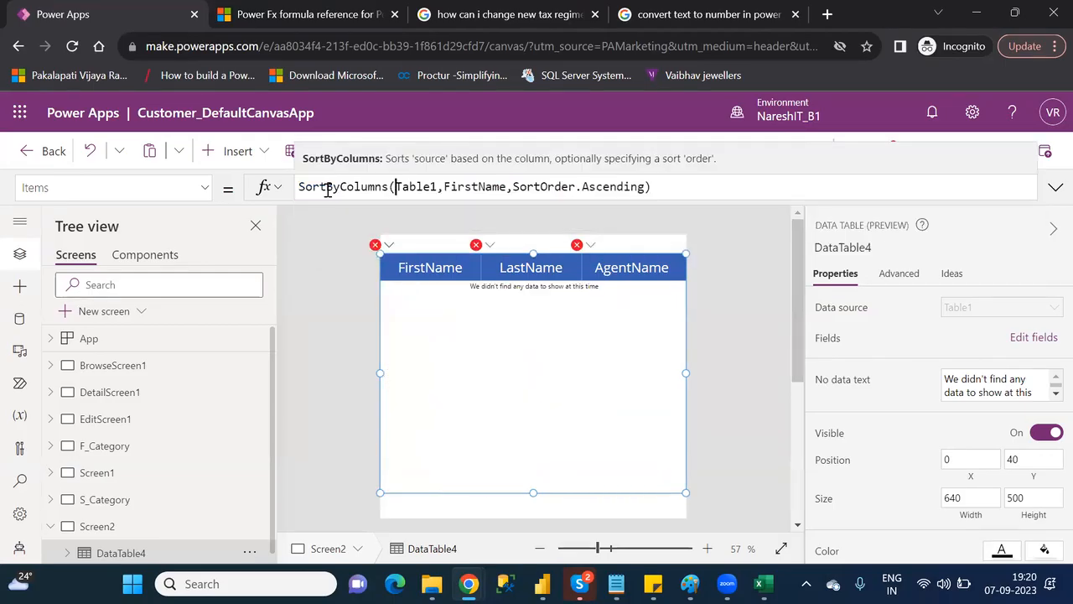
{"action": "double_click", "coordinate": [427, 187]}
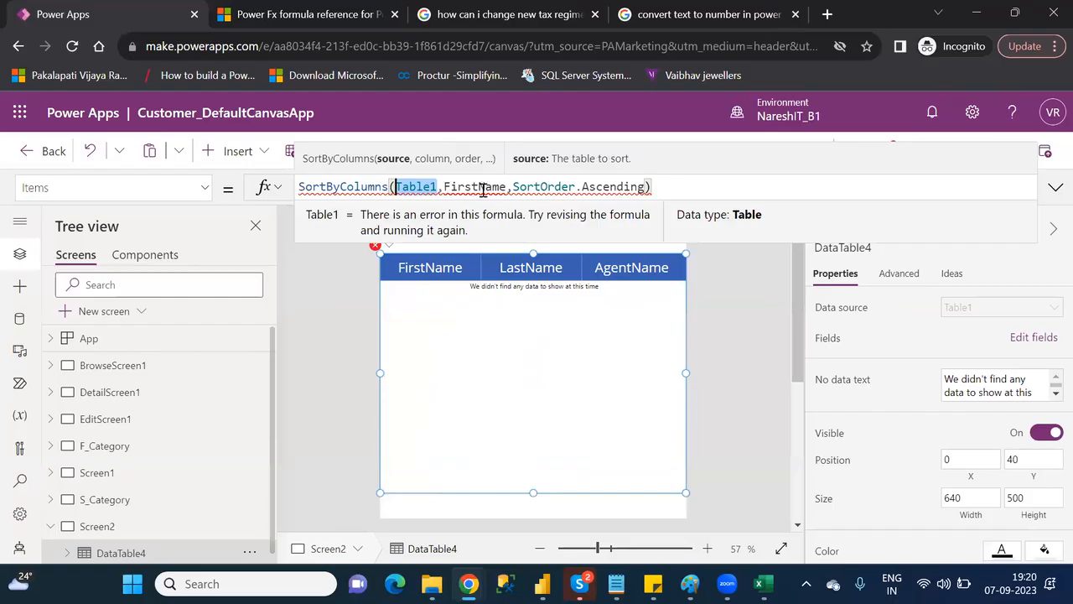
{"action": "double_click", "coordinate": [494, 187]}
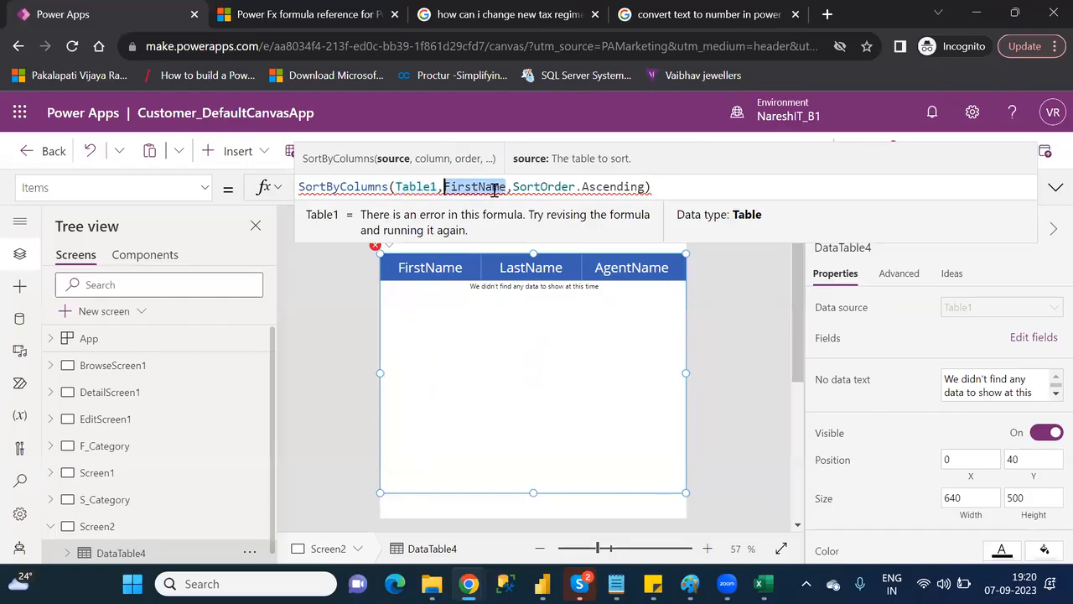
{"action": "left_click", "coordinate": [646, 186]}
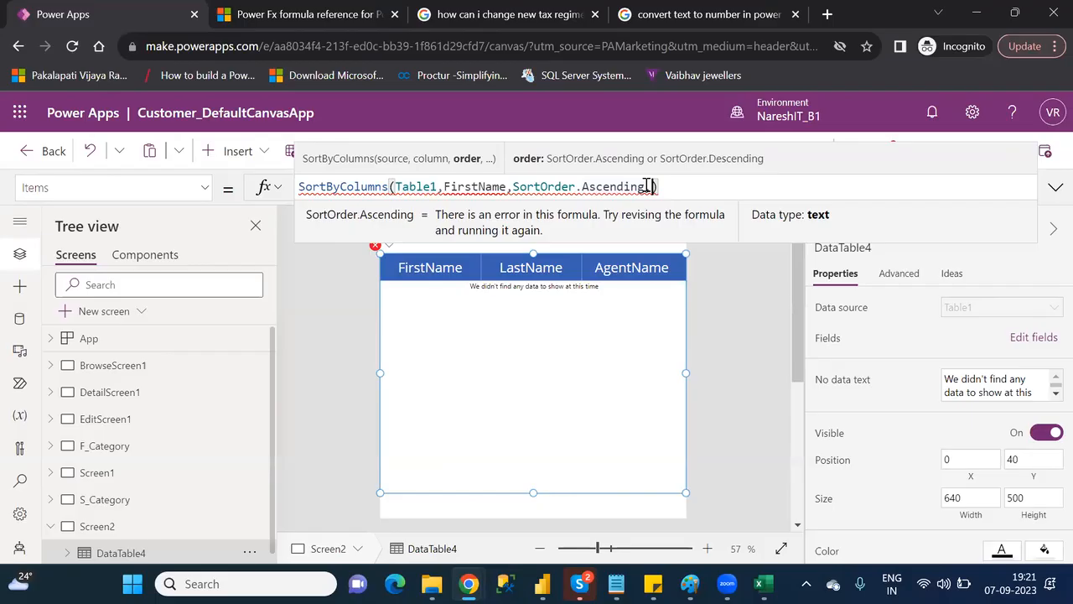
{"action": "type", "text": ","}
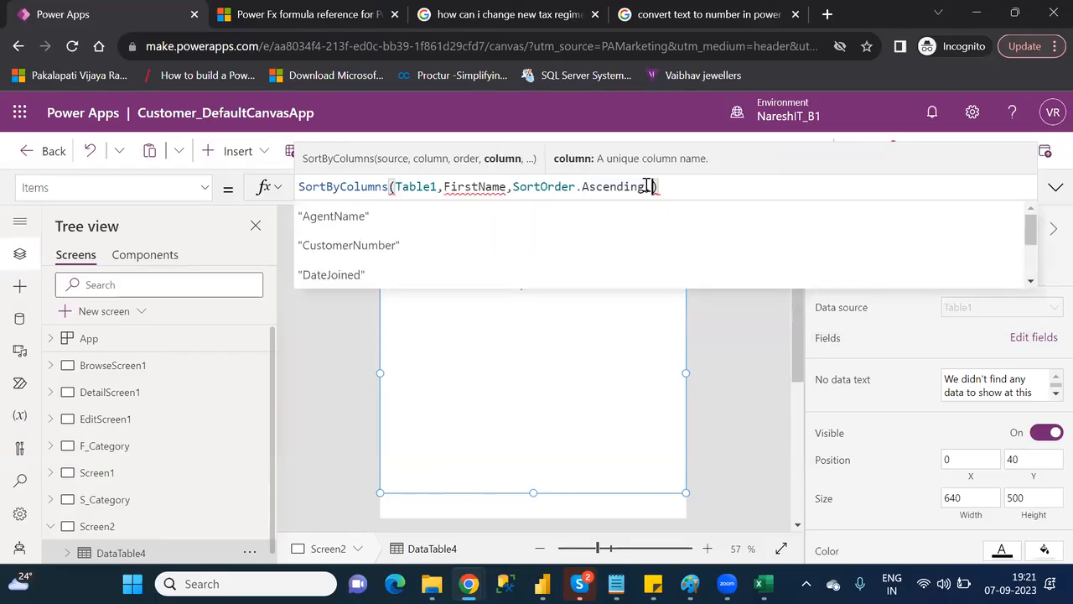
Replace the unquoted FirstName argument with the column name "FirstName" in the SortByColumns formula
{"action": "double_click", "coordinate": [478, 187]}
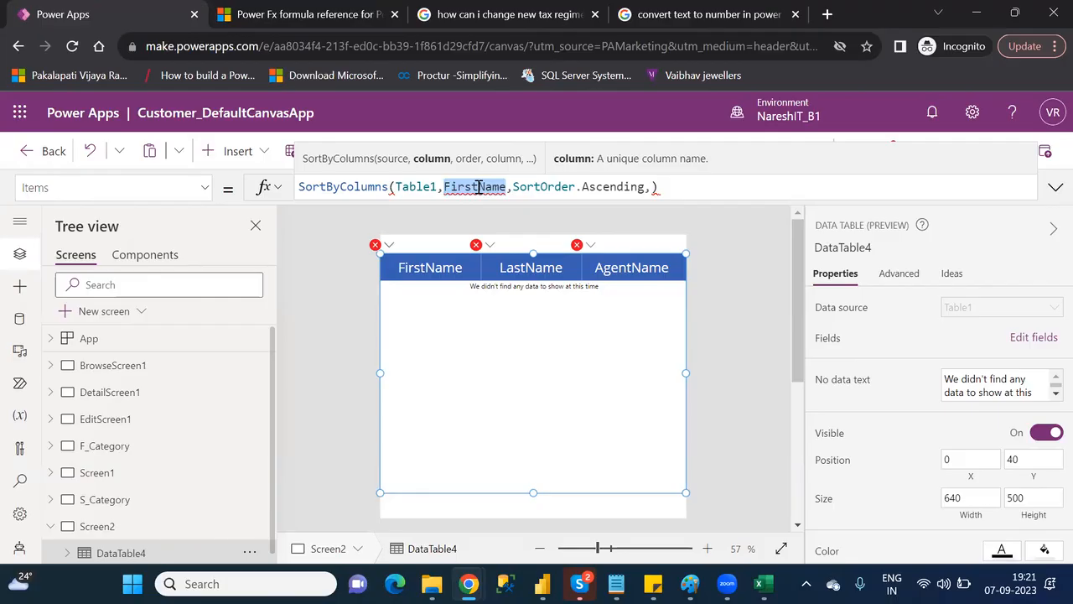
{"action": "key", "text": "BackSpace"}
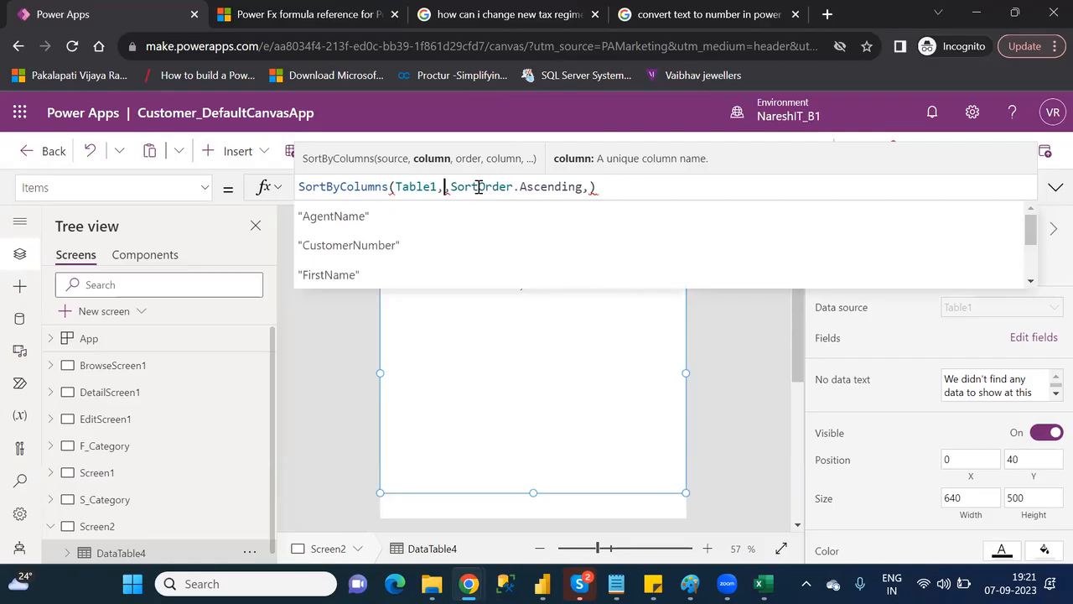
{"action": "key", "text": "Down"}
{"action": "key", "text": "Down"}
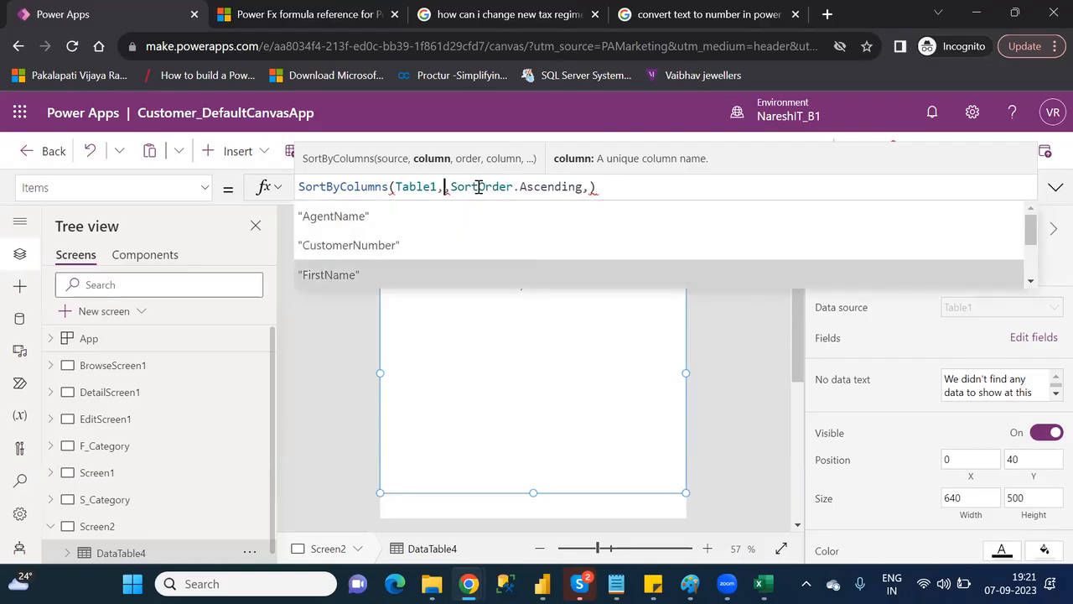
{"action": "key", "text": "Tab"}
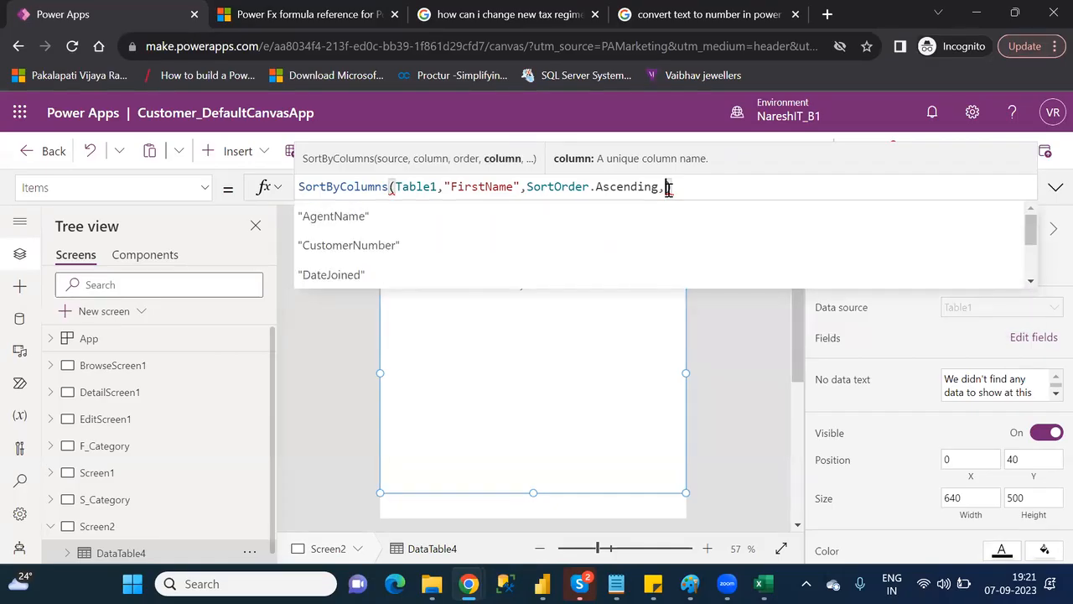
Add "LastName" with SortOrder.Ascending as the second sort column in the SortByColumns formula
{"action": "key", "text": "Down"}
{"action": "key", "text": "Down"}
{"action": "key", "text": "Down"}
{"action": "key", "text": "Down"}
{"action": "key", "text": "Down"}
{"action": "key", "text": "Return"}
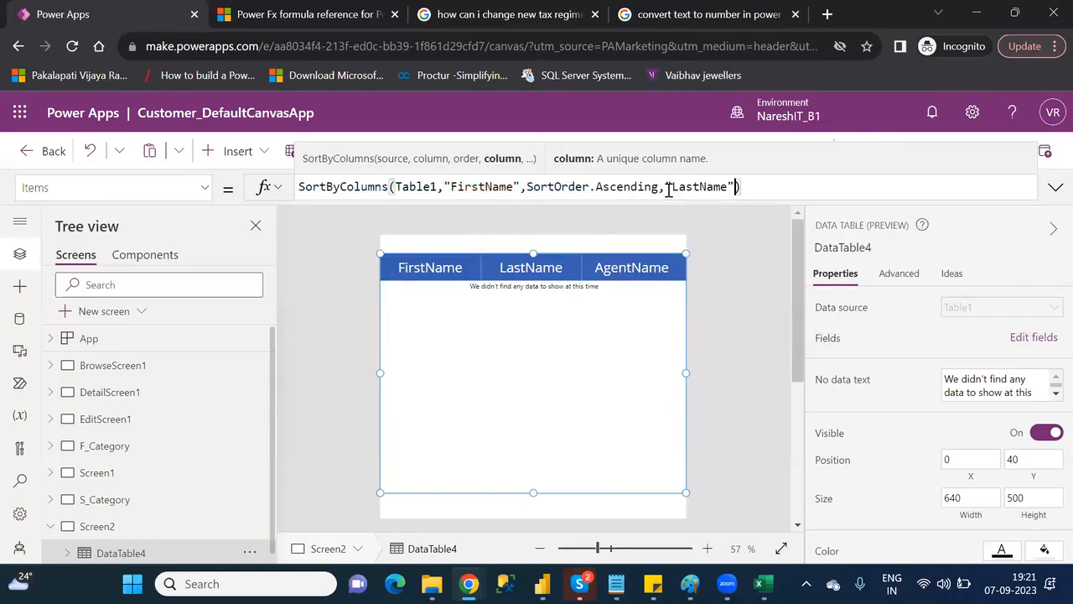
{"action": "type", "text": ","}
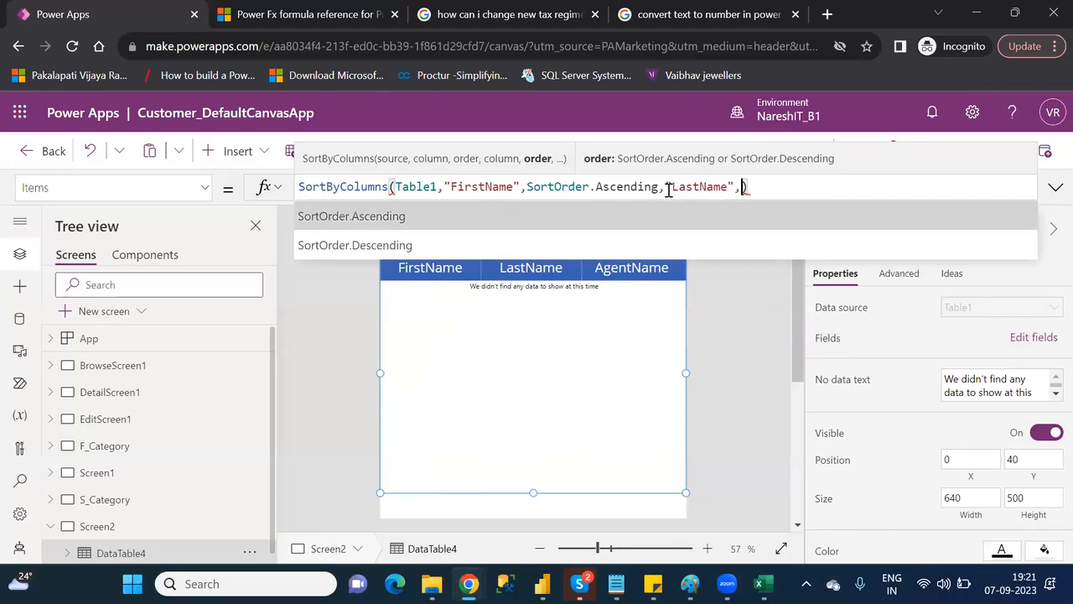
{"action": "key", "text": "Tab"}
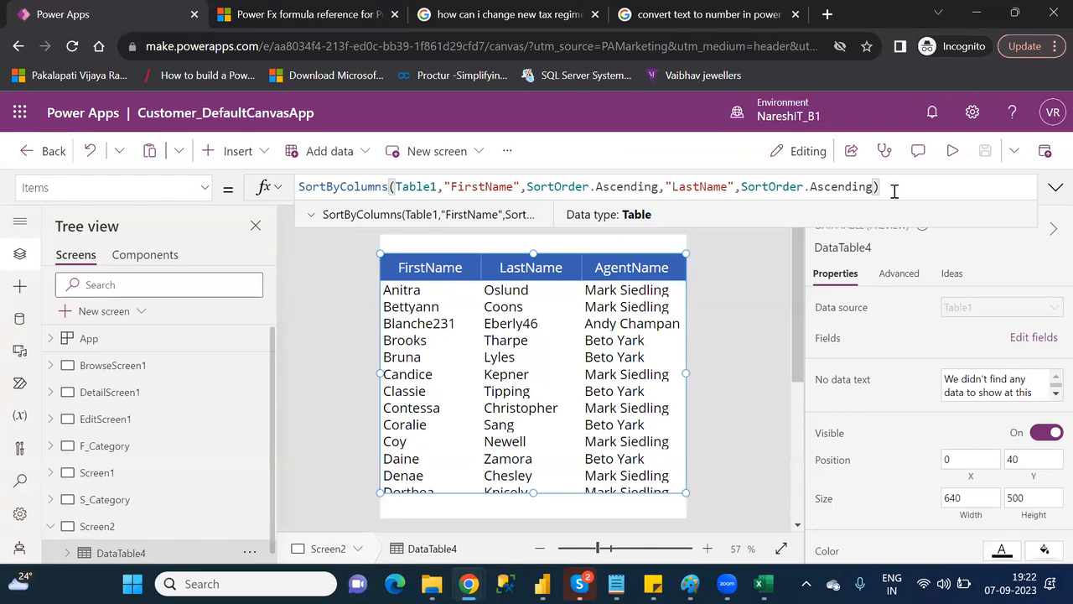
{"action": "left_click", "coordinate": [452, 185]}
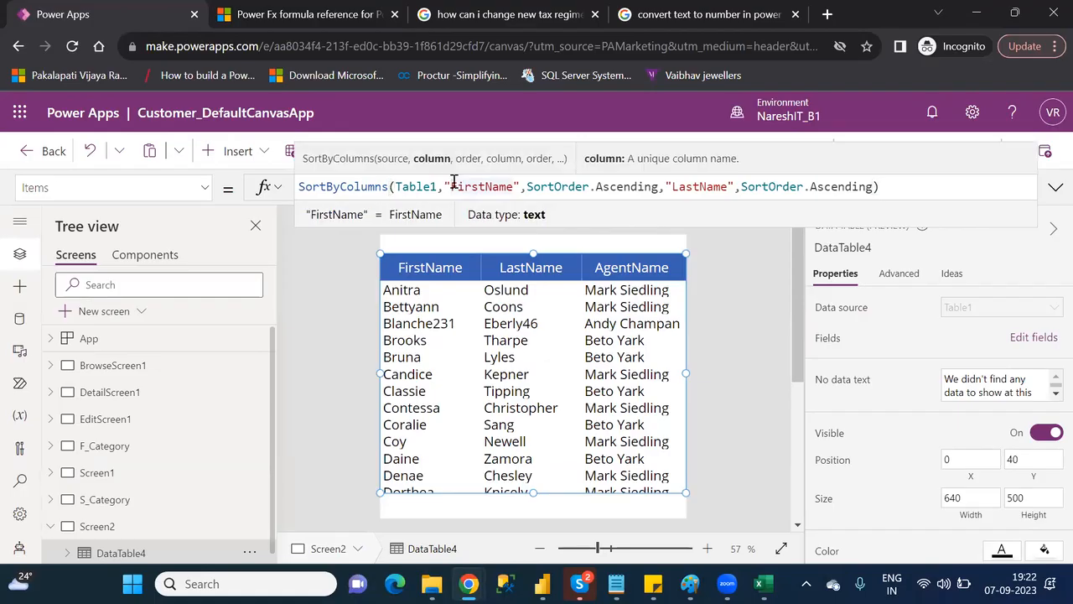
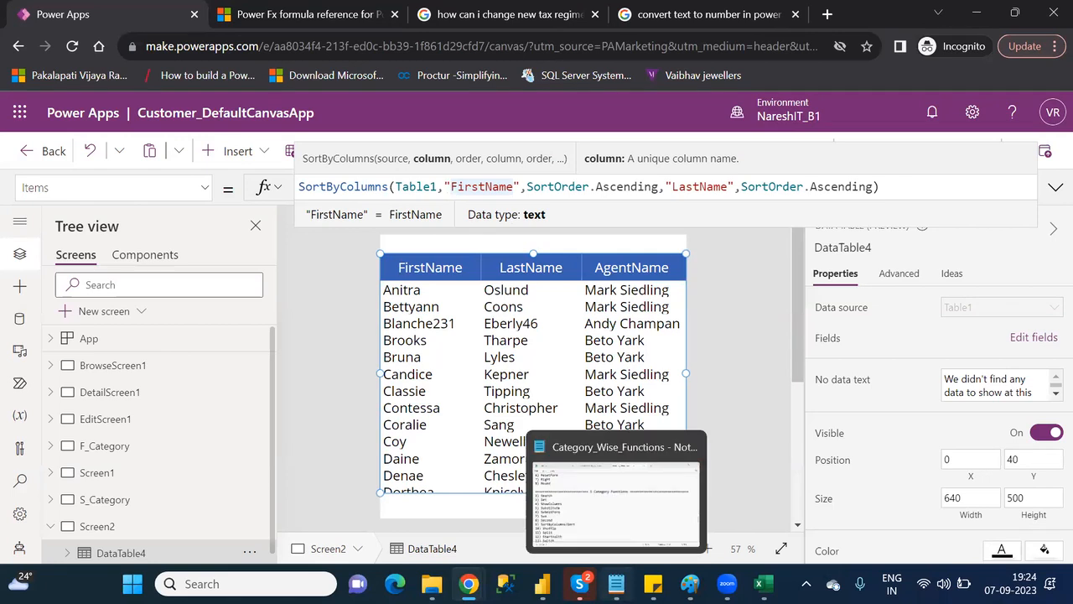
Switch to the Category_Wise_Functions file in Notepad and check which S-category function follows SortByColumns/Sort, then return to Power Apps
{"action": "left_click", "coordinate": [616, 584]}
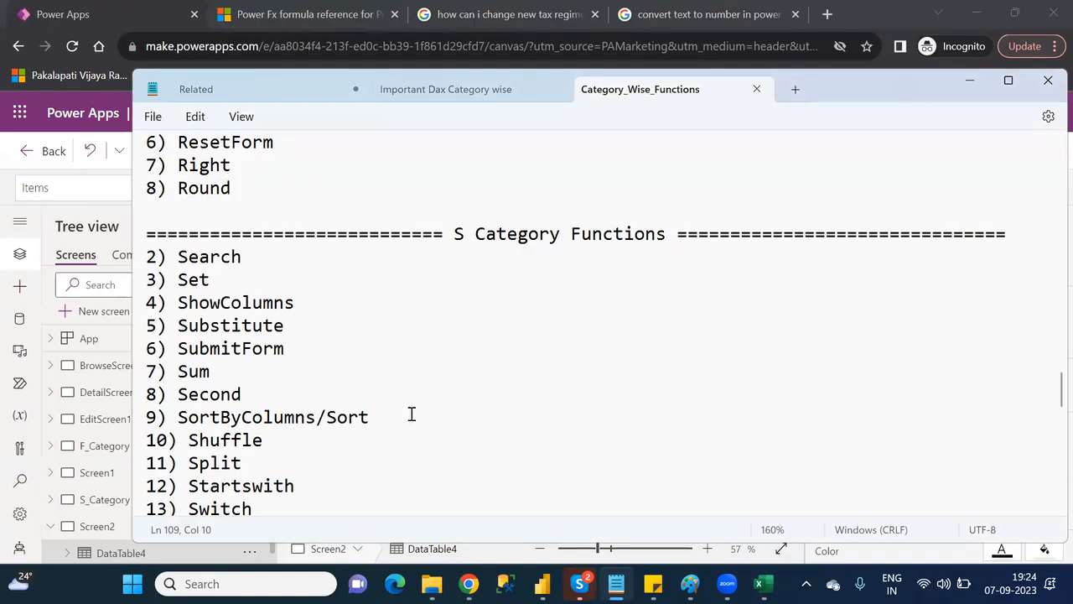
{"action": "left_click", "coordinate": [328, 436]}
{"action": "left_click", "coordinate": [973, 85]}
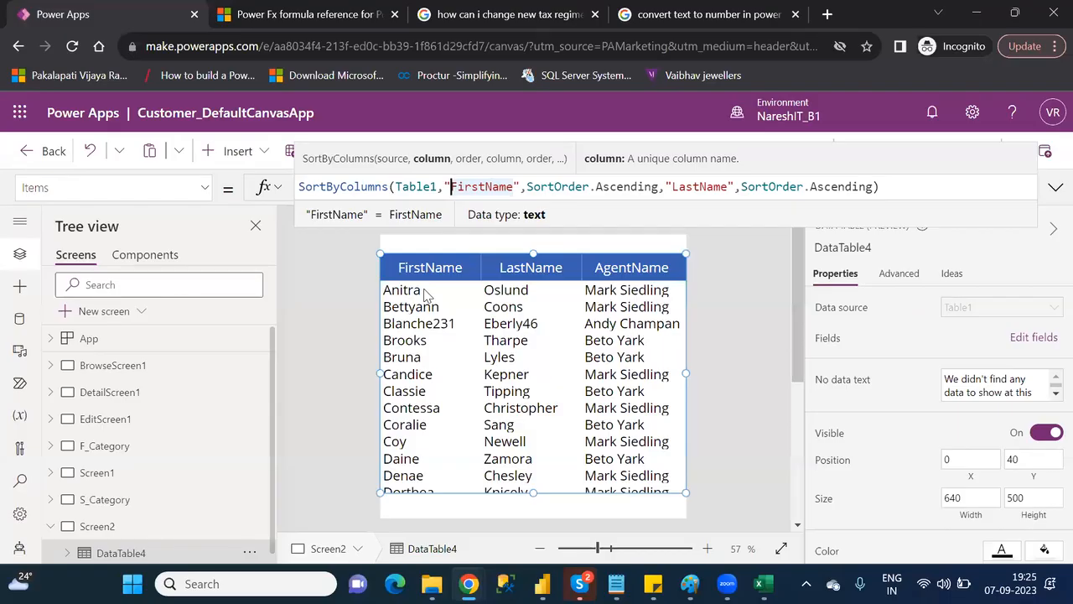
{"action": "left_click", "coordinate": [911, 188]}
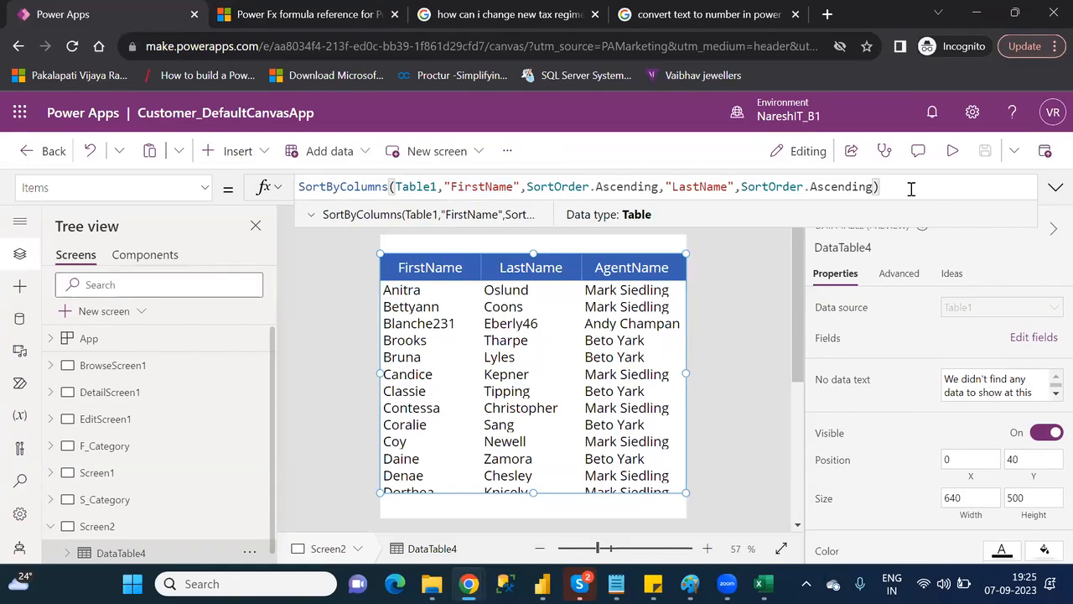
{"action": "type", "text": "\\\\\\\\\\\\\\\\\\\\\\\\\\\\\\\\\\\\\\\\"}
{"action": "key", "text": "BackSpace"}
{"action": "key", "text": "BackSpace"}
{"action": "key", "text": "BackSpace"}
{"action": "key", "text": "BackSpace"}
{"action": "key", "text": "BackSpace"}
{"action": "key", "text": "BackSpace"}
{"action": "key", "text": "BackSpace"}
{"action": "key", "text": "BackSpace"}
{"action": "key", "text": "BackSpace"}
{"action": "key", "text": "BackSpace"}
{"action": "key", "text": "BackSpace"}
{"action": "key", "text": "BackSpace"}
{"action": "key", "text": "BackSpace"}
{"action": "key", "text": "BackSpace"}
{"action": "key", "text": "BackSpace"}
{"action": "key", "text": "BackSpace"}
{"action": "key", "text": "BackSpace"}
{"action": "key", "text": "BackSpace"}
{"action": "key", "text": "BackSpace"}
{"action": "key", "text": "BackSpace"}
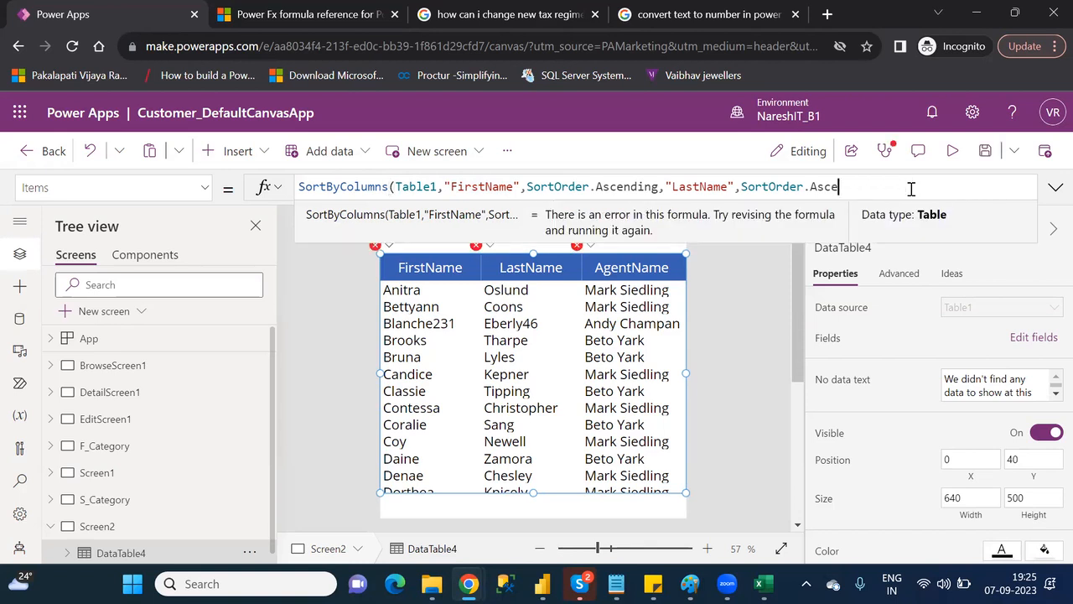
{"action": "key", "text": "BackSpace"}
{"action": "key", "text": "BackSpace"}
{"action": "key", "text": "BackSpace"}
{"action": "key", "text": "BackSpace"}
{"action": "key", "text": "BackSpace"}
{"action": "key", "text": "BackSpace"}
{"action": "key", "text": "BackSpace"}
{"action": "key", "text": "BackSpace"}
{"action": "key", "text": "BackSpace"}
{"action": "key", "text": "BackSpace"}
{"action": "key", "text": "BackSpace"}
{"action": "key", "text": "BackSpace"}
{"action": "key", "text": "BackSpace"}
{"action": "key", "text": "BackSpace"}
{"action": "key", "text": "BackSpace"}
{"action": "key", "text": "BackSpace"}
{"action": "key", "text": "BackSpace"}
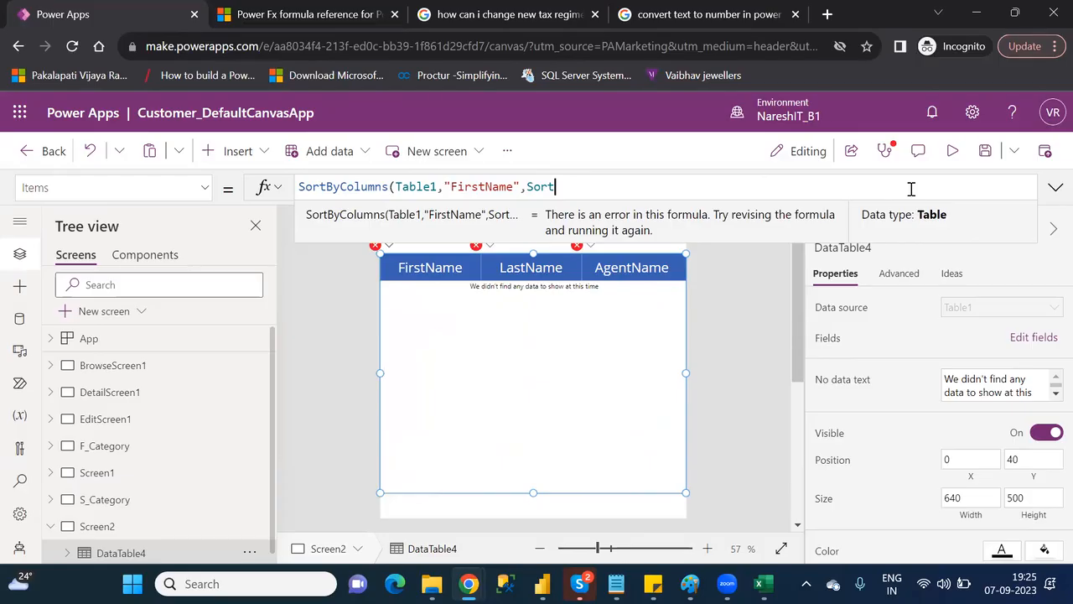
{"action": "key", "text": "BackSpace"}
{"action": "key", "text": "BackSpace"}
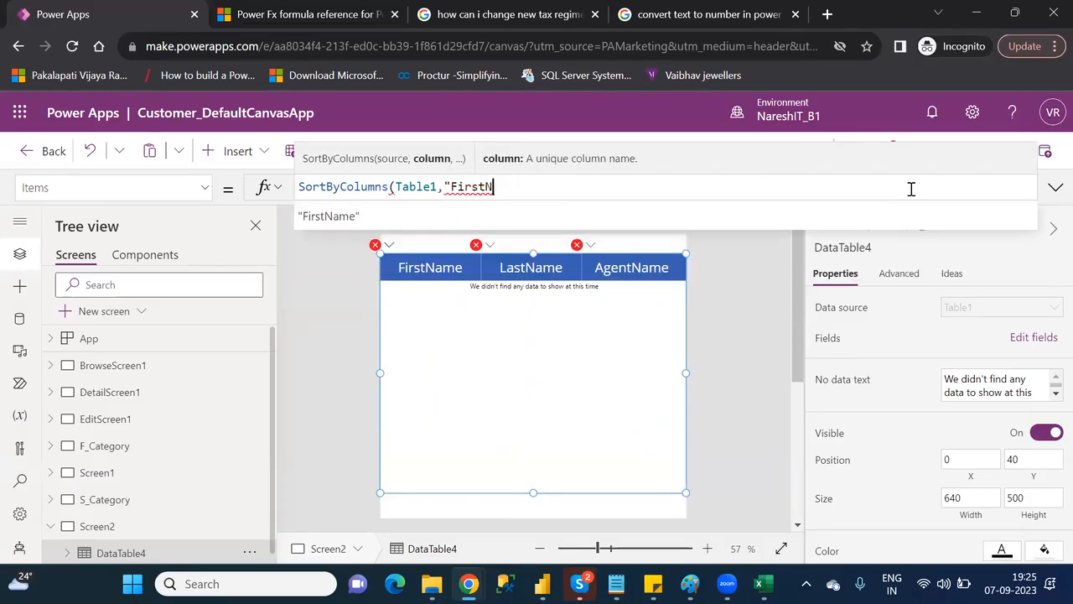
{"action": "key", "text": "ctrl+z"}
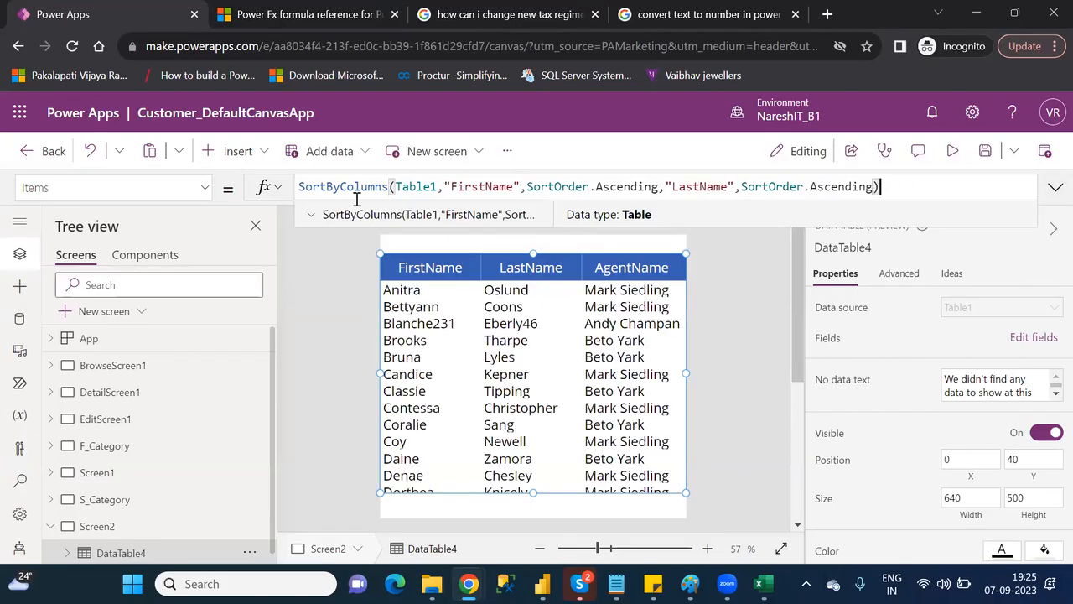
Wrap the whole SortByColumns expression in a Shuffle function in DataTable4's Items formula
{"action": "key", "text": "ctrl+a"}
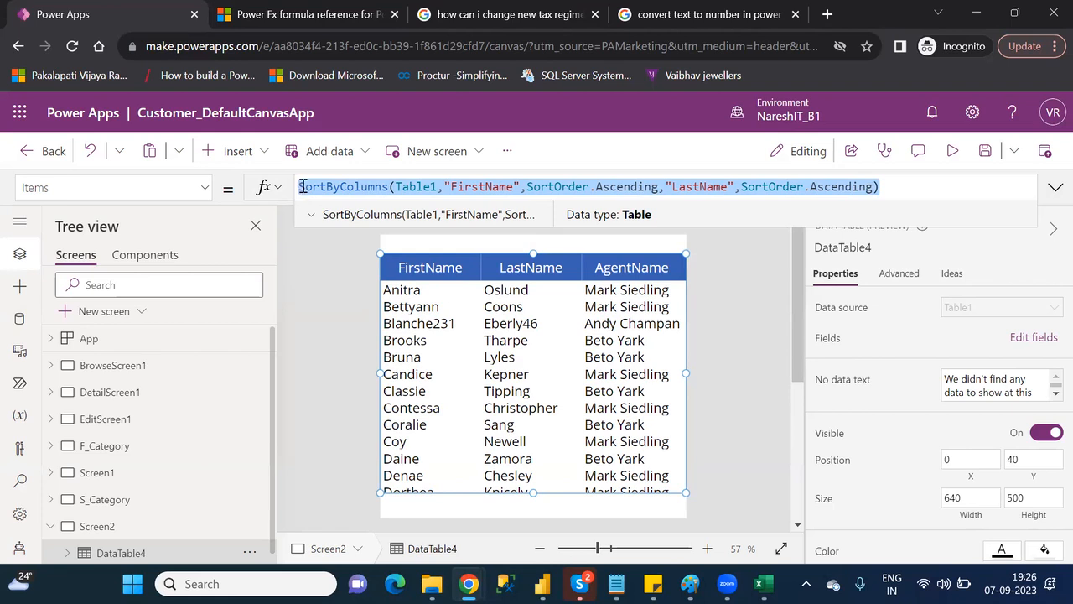
{"action": "left_click", "coordinate": [300, 186]}
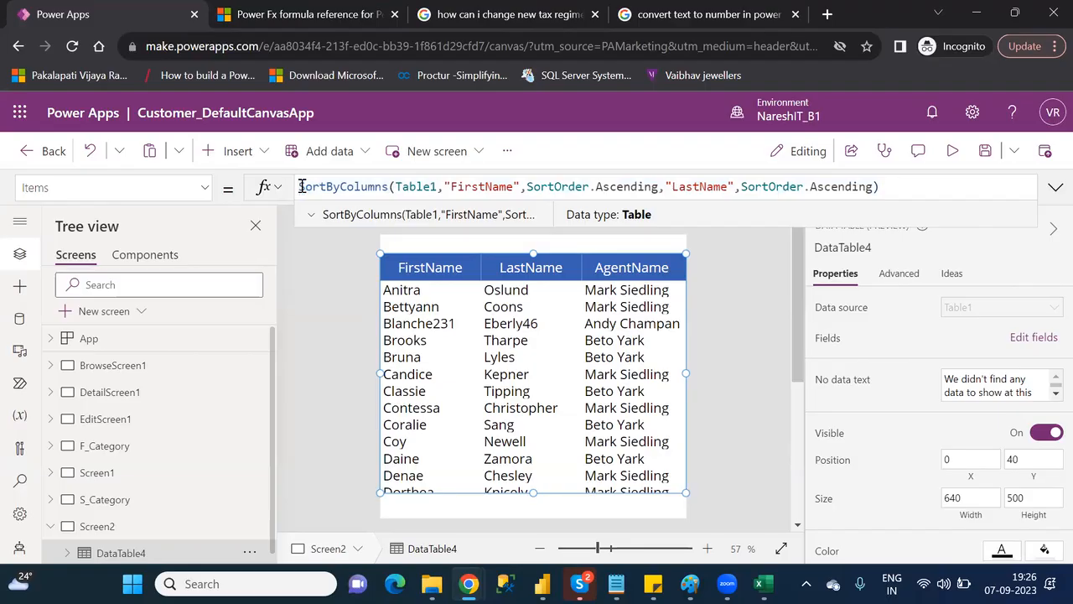
{"action": "type", "text": "/"}
{"action": "type", "text": "hu"}
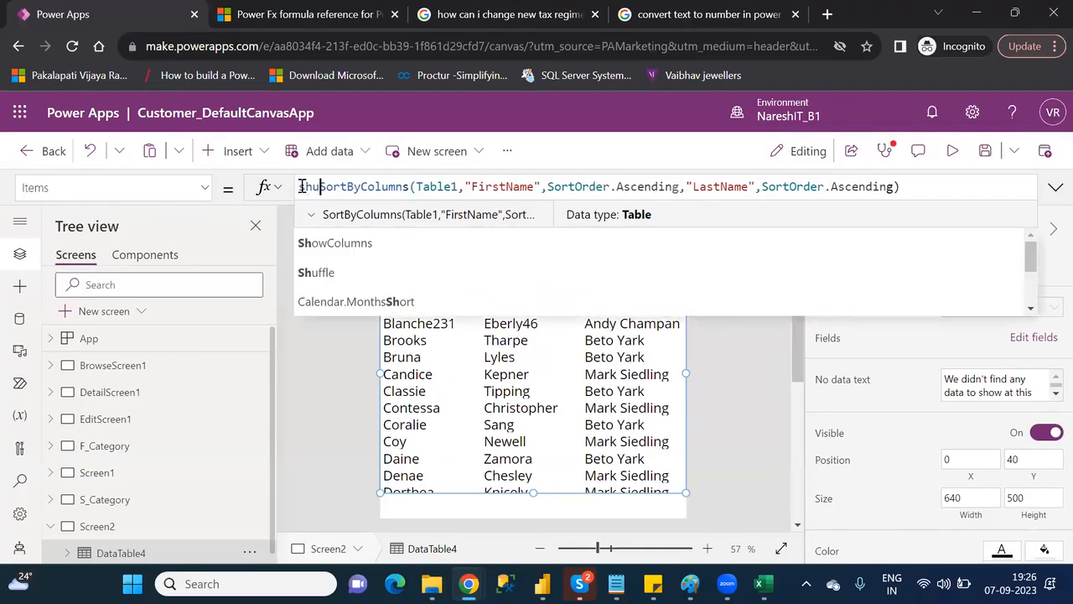
{"action": "type", "text": "ffle("}
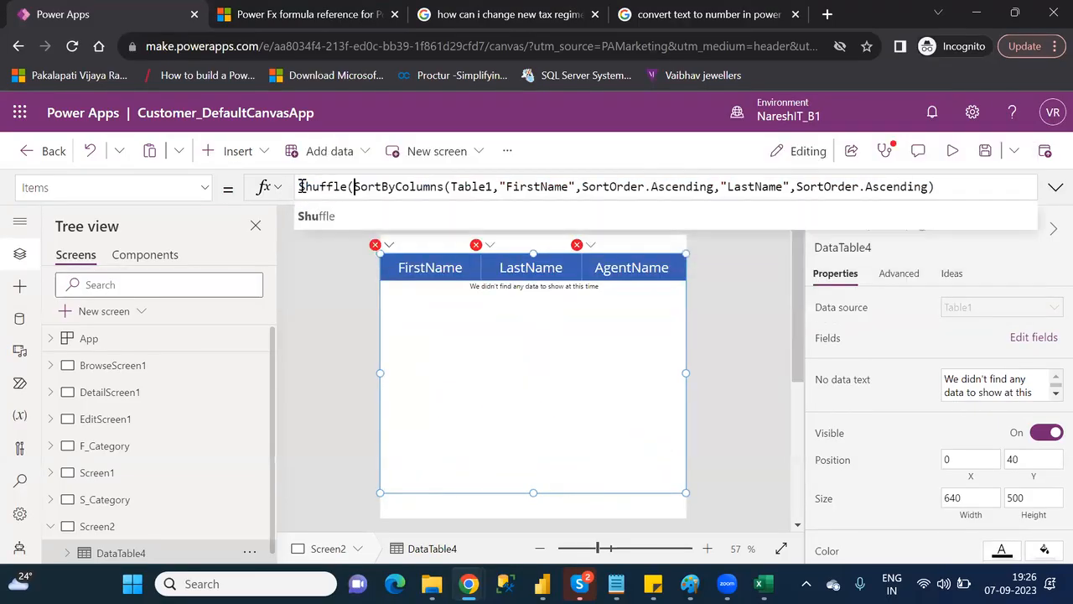
{"action": "left_click_drag", "start_coordinate": [941, 185], "coordinate": [354, 186]}
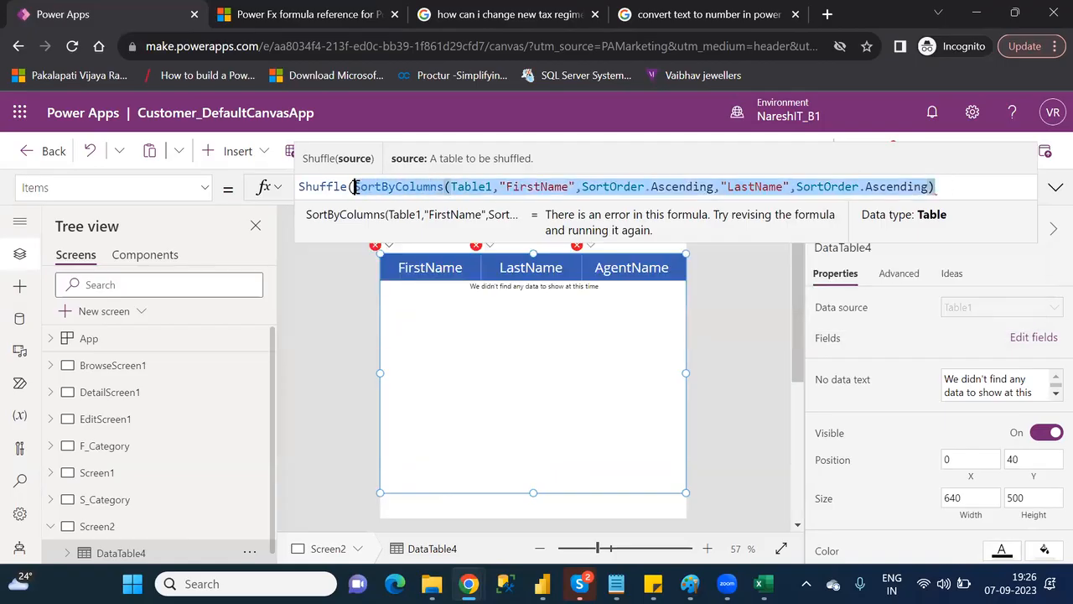
{"action": "left_click", "coordinate": [961, 186]}
{"action": "type", "text": ")"}
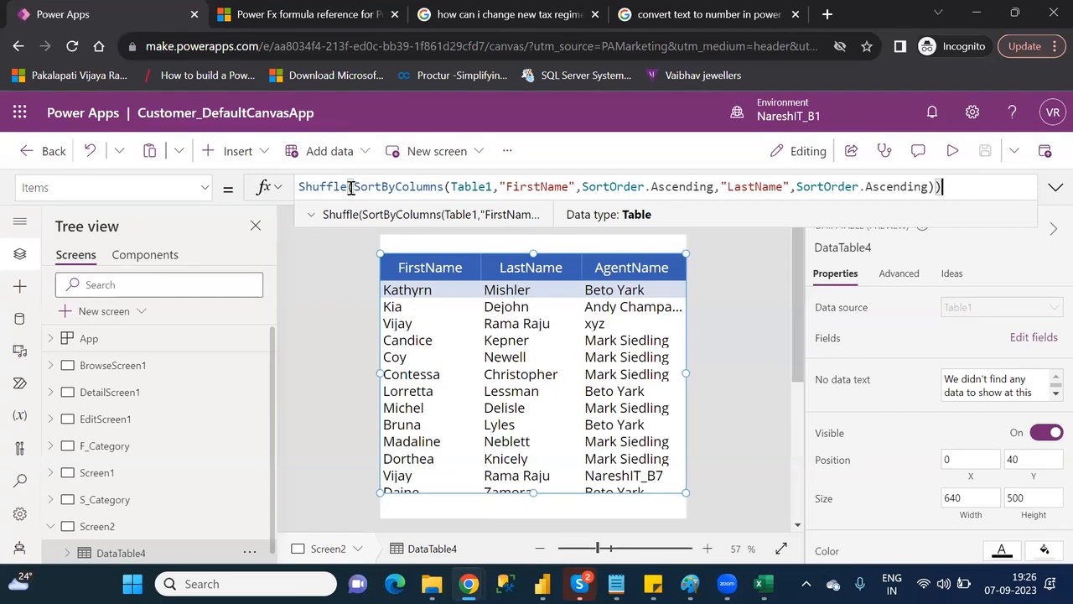
Switch to the Category_Wise_Functions file in Notepad and check which S-category function follows Shuffle
{"action": "left_click_drag", "start_coordinate": [353, 188], "coordinate": [935, 187]}
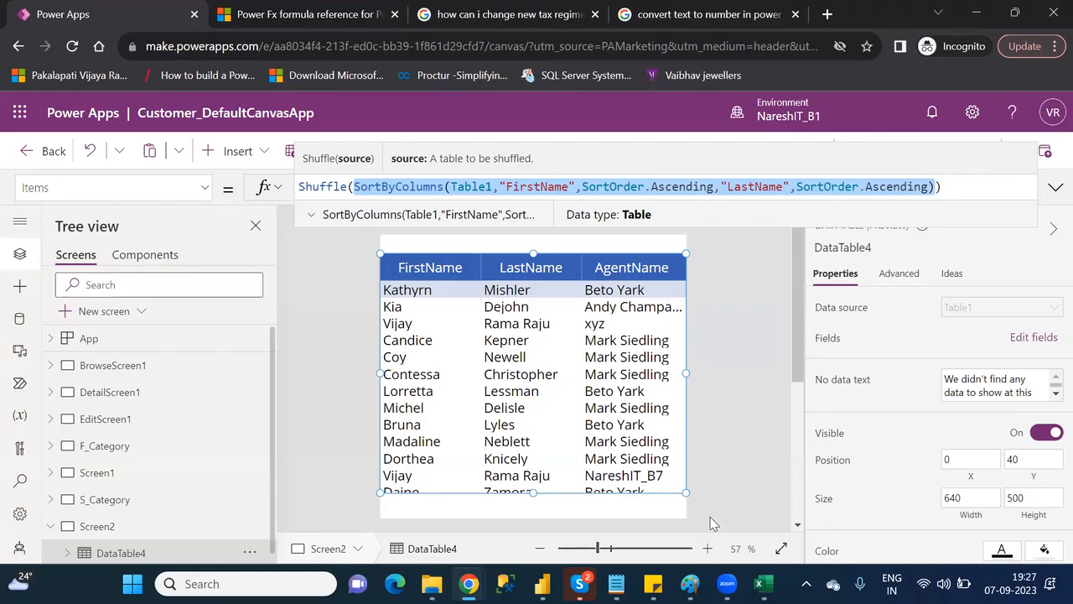
{"action": "left_click", "coordinate": [617, 583]}
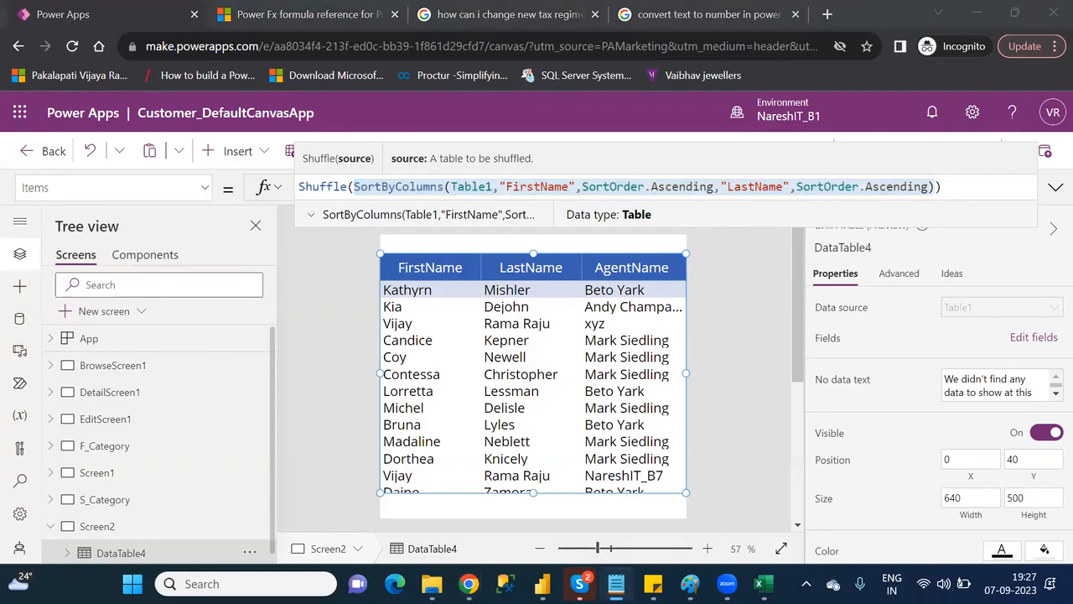
{"action": "left_click", "coordinate": [280, 466]}
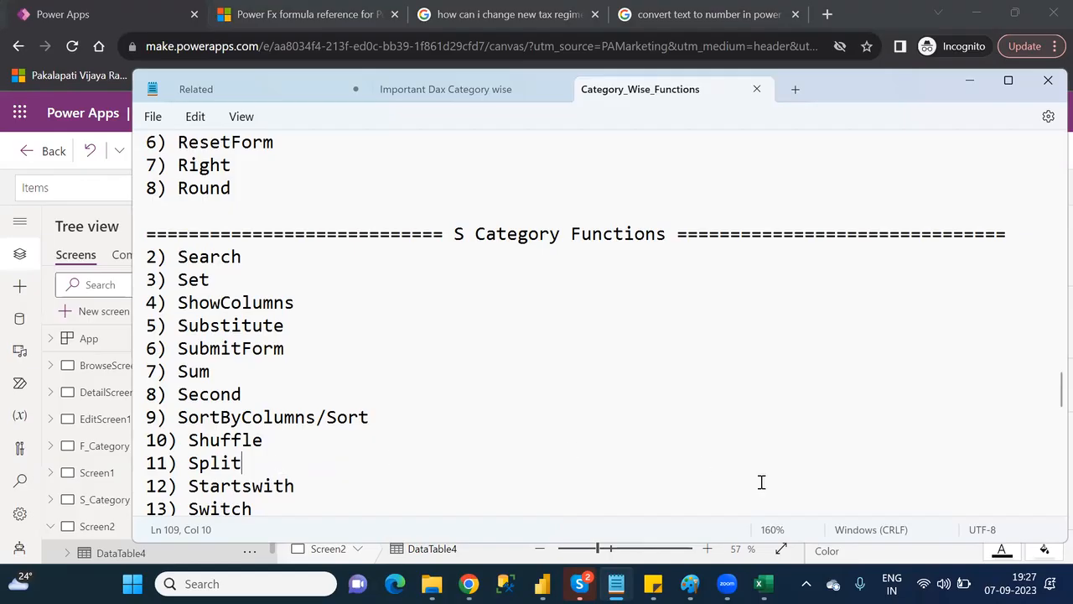
Switch to the test workbook in Excel and, on a new sheet, enter 1,2,4,5,7,8 in cell E4 and Split in cell H4
{"action": "left_click", "coordinate": [763, 584]}
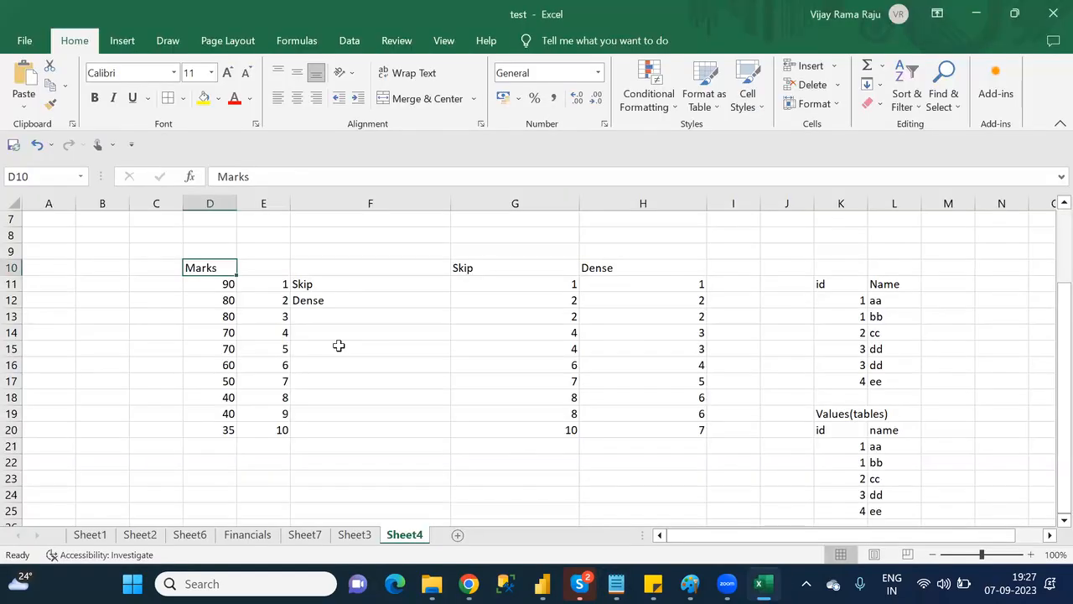
{"action": "left_click", "coordinate": [459, 538]}
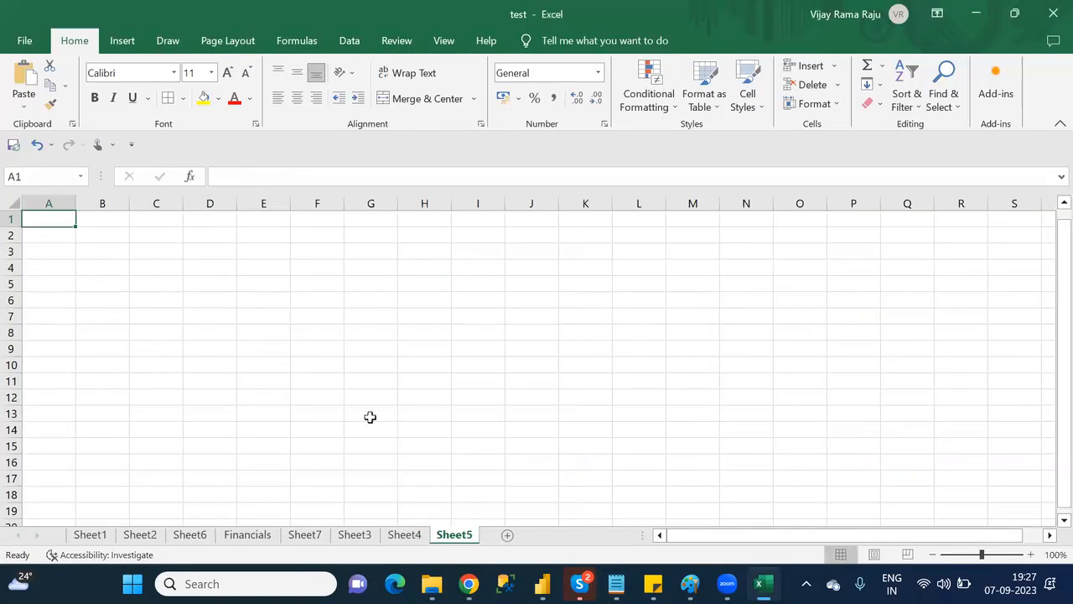
{"action": "left_click", "coordinate": [268, 267]}
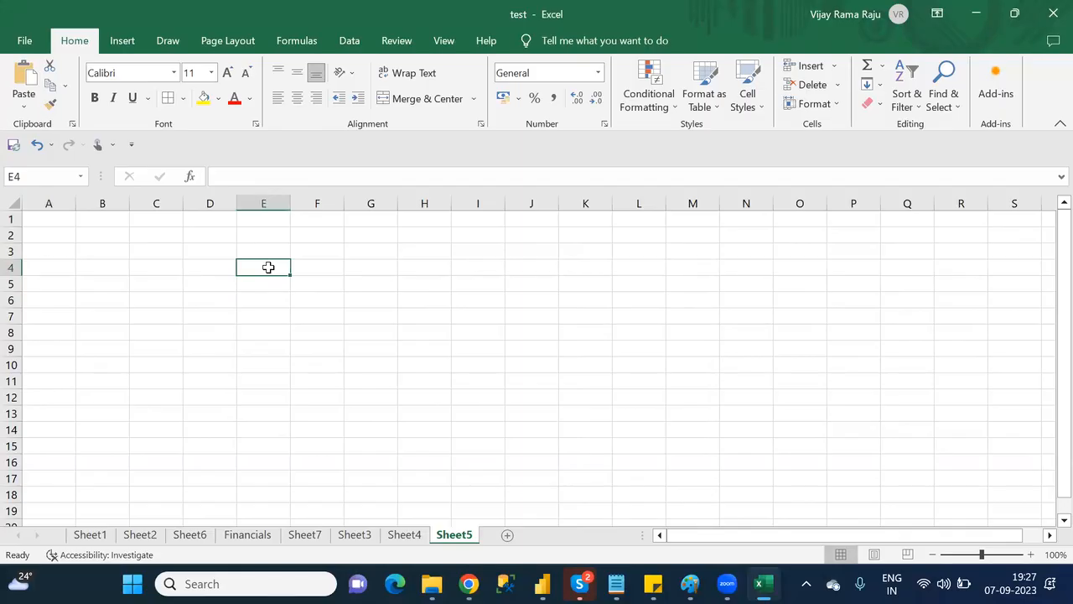
{"action": "type", "text": "1"}
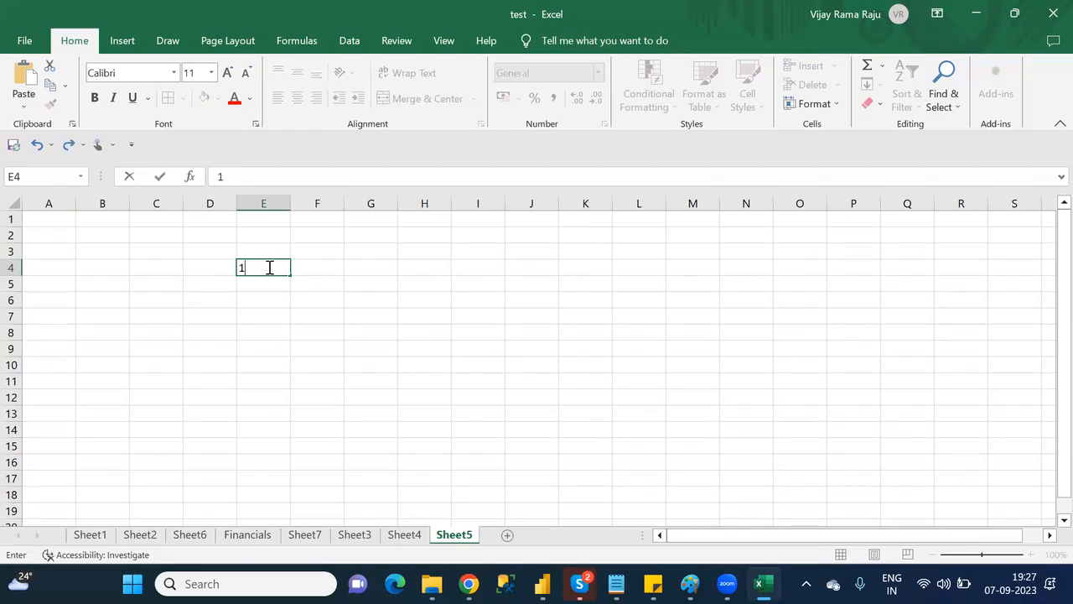
{"action": "type", "text": ",2,4,5,7,8"}
{"action": "left_click", "coordinate": [440, 266]}
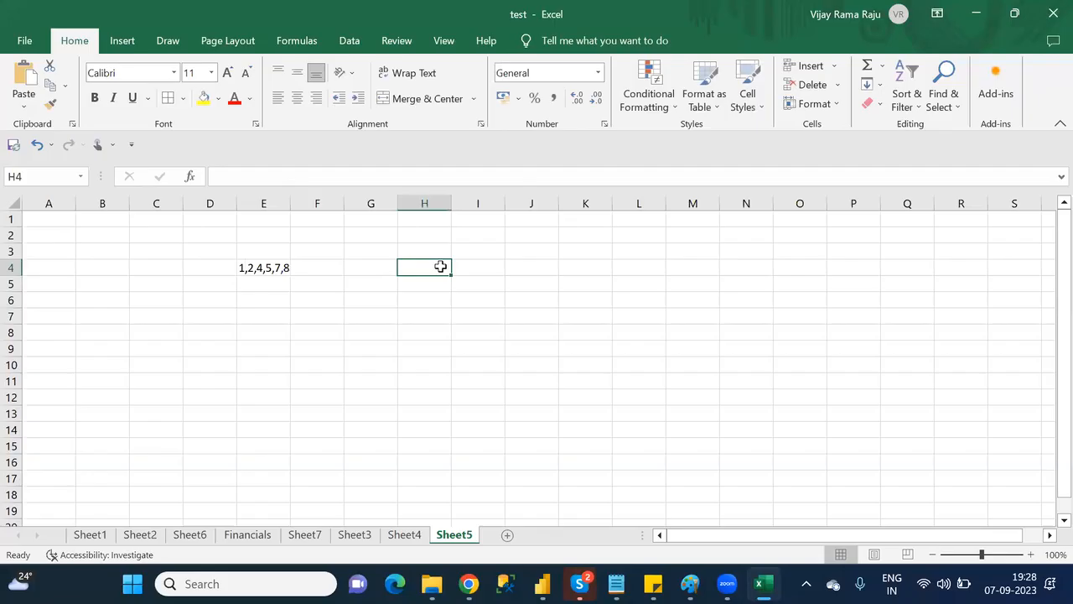
{"action": "type", "text": "Splic"}
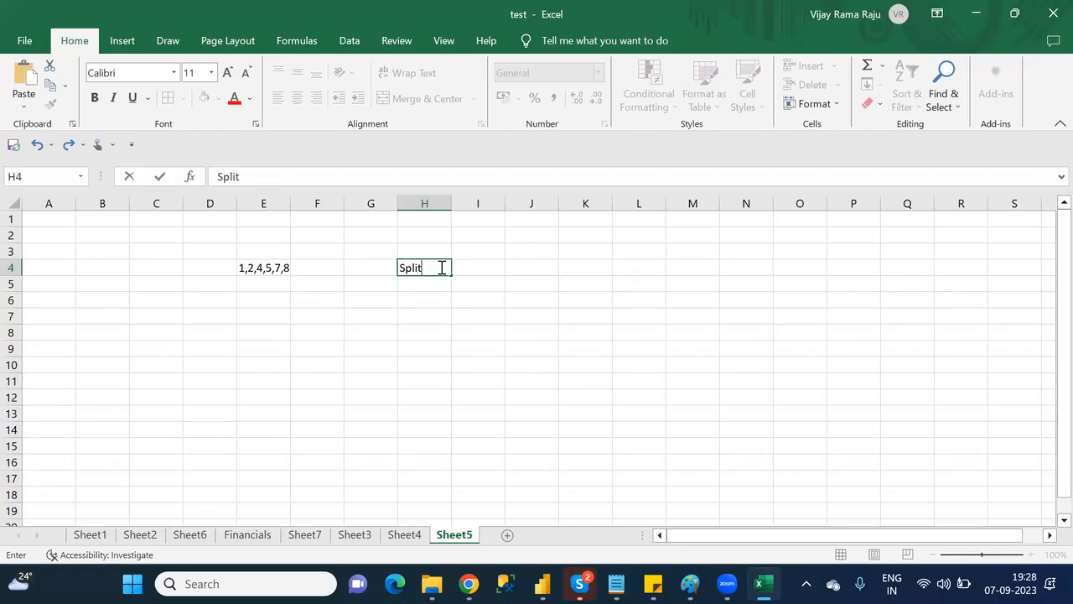
Return to the Power Apps editor and insert a button on Screen2
{"action": "key", "text": "alt+Tab"}
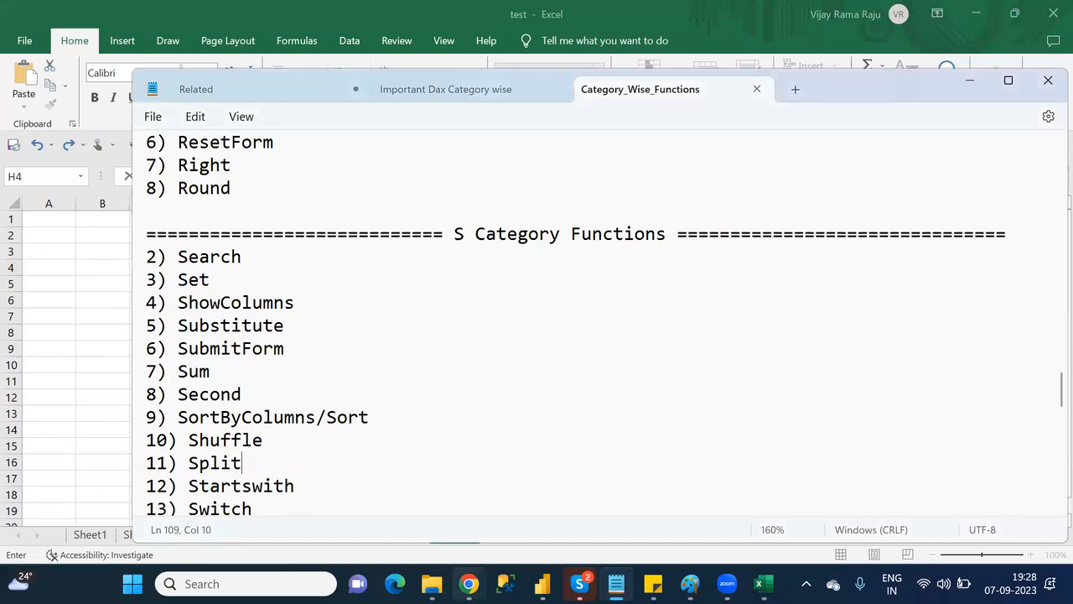
{"action": "left_click", "coordinate": [469, 584]}
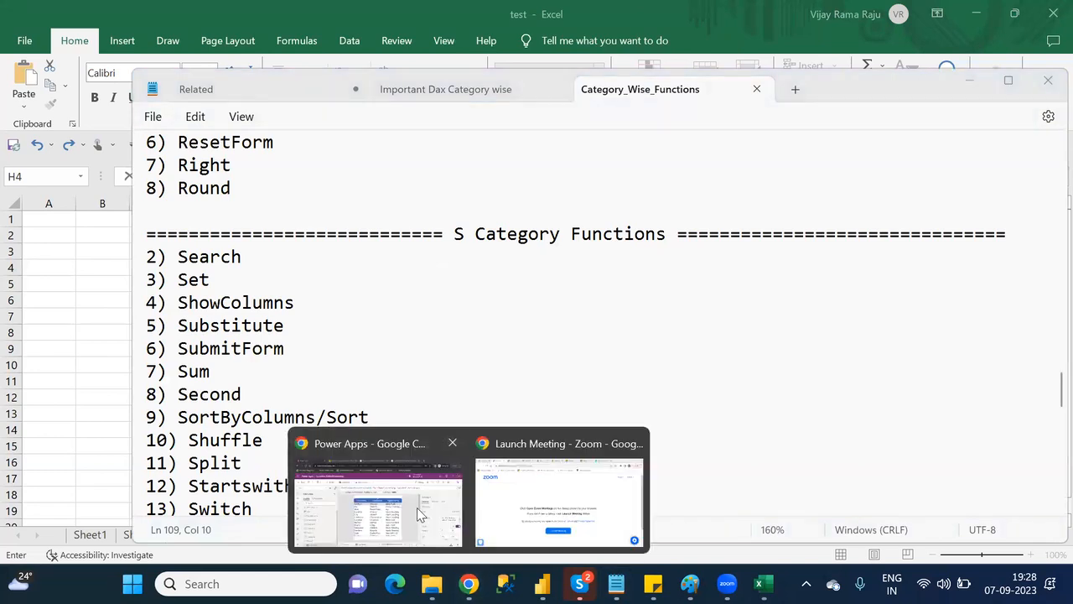
{"action": "left_click", "coordinate": [417, 508]}
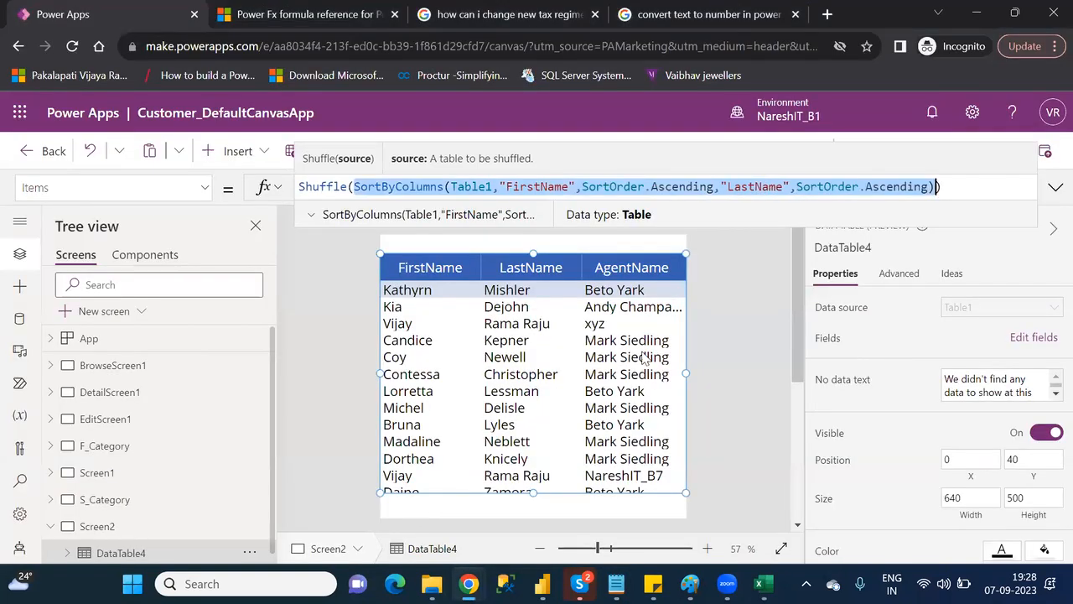
{"action": "left_click_drag", "start_coordinate": [793, 316], "coordinate": [804, 413]}
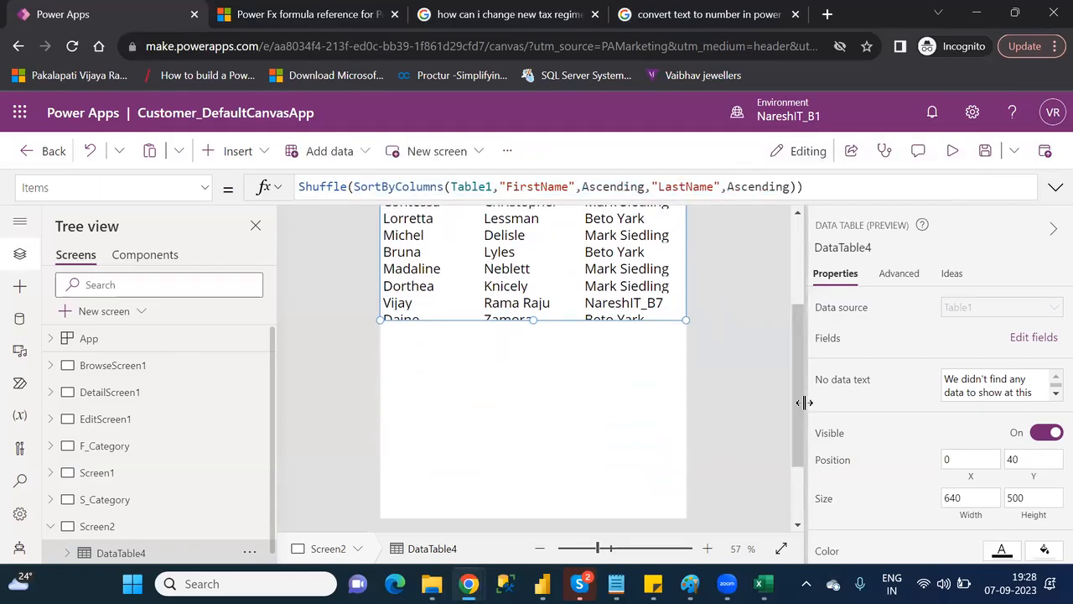
{"action": "left_click", "coordinate": [543, 380]}
{"action": "left_click", "coordinate": [247, 161]}
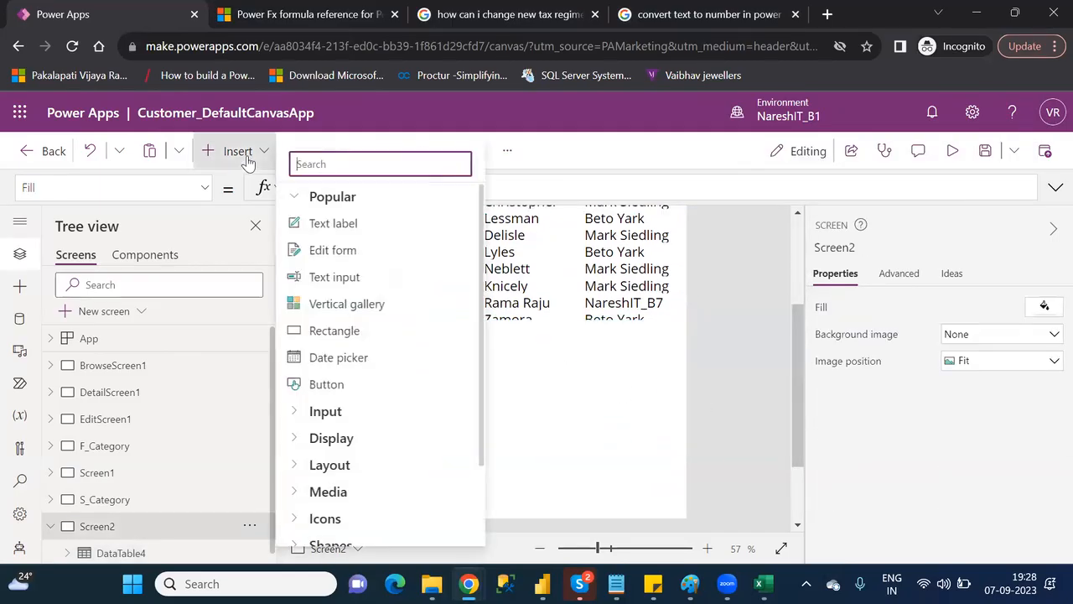
{"action": "type", "text": "but"}
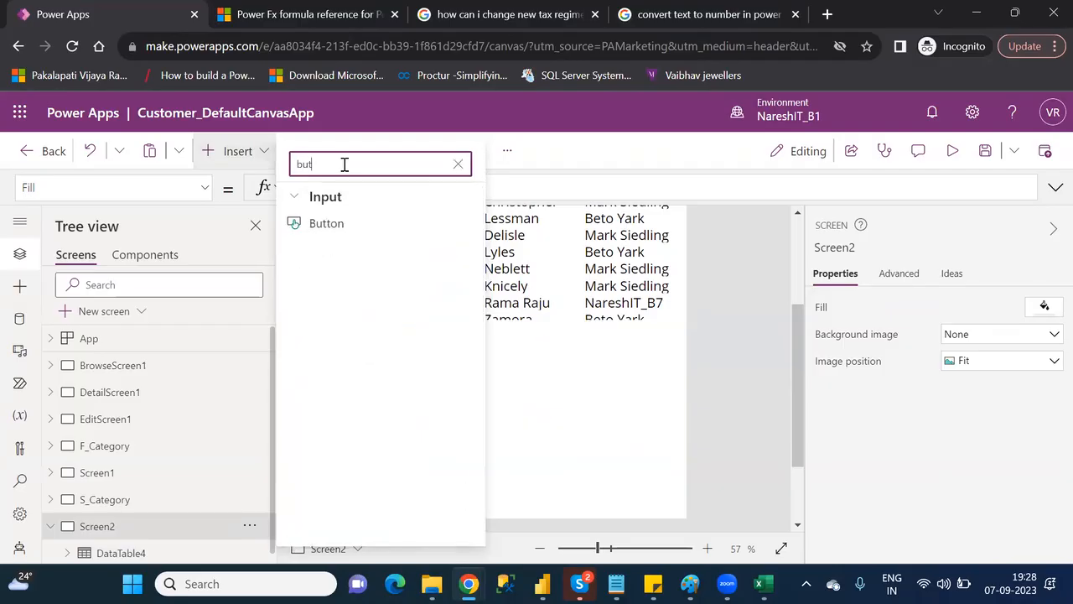
{"action": "left_click", "coordinate": [327, 224]}
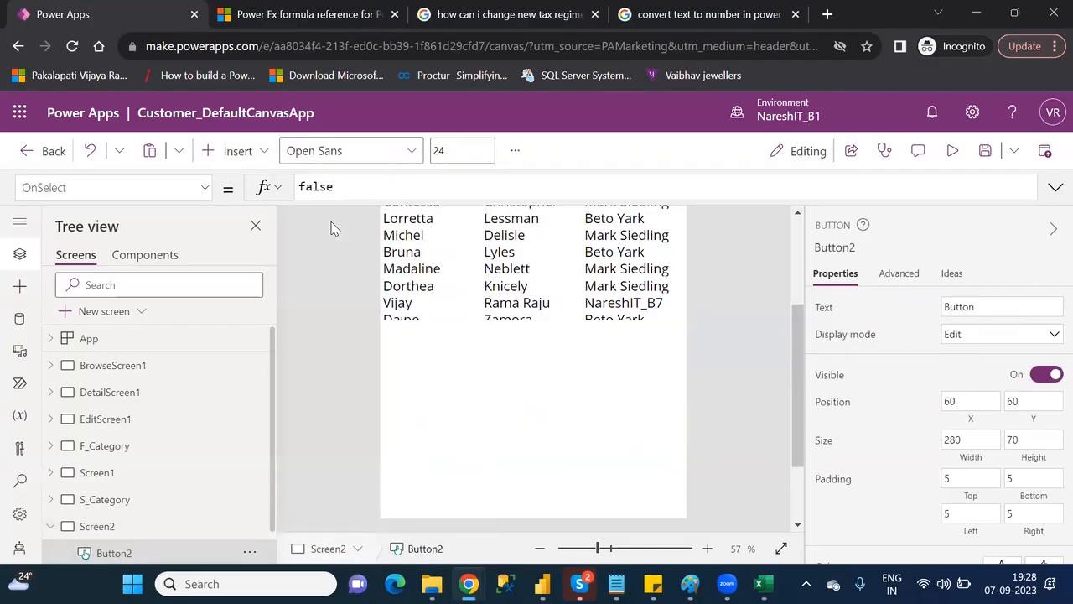
Move the new button below the data table to about X 0, Y 596 and resize it to about 162 by 66
{"action": "left_click", "coordinate": [797, 256]}
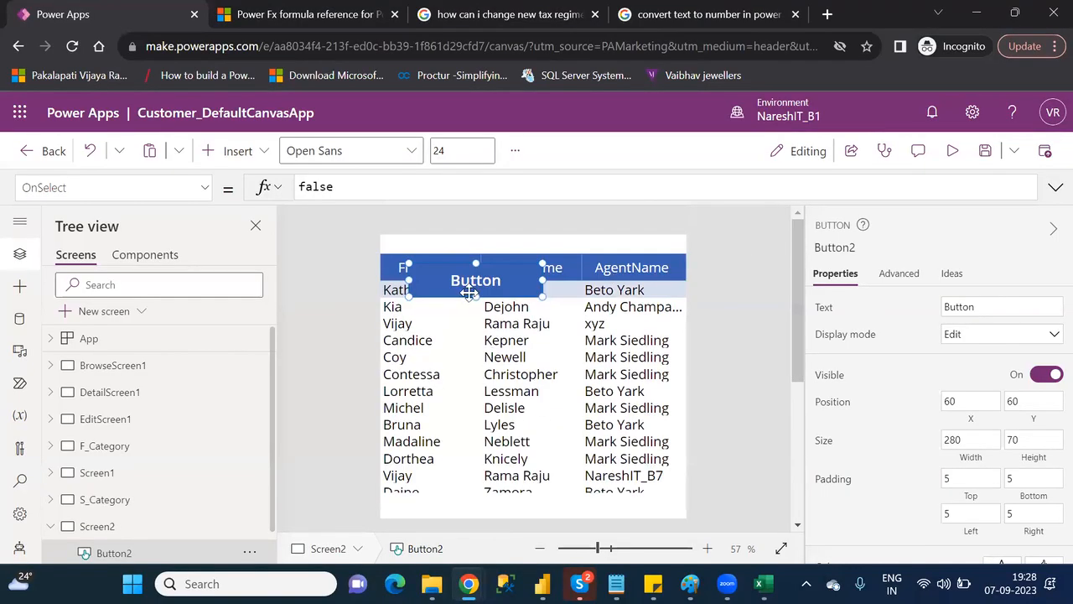
{"action": "left_click_drag", "start_coordinate": [470, 284], "coordinate": [483, 493]}
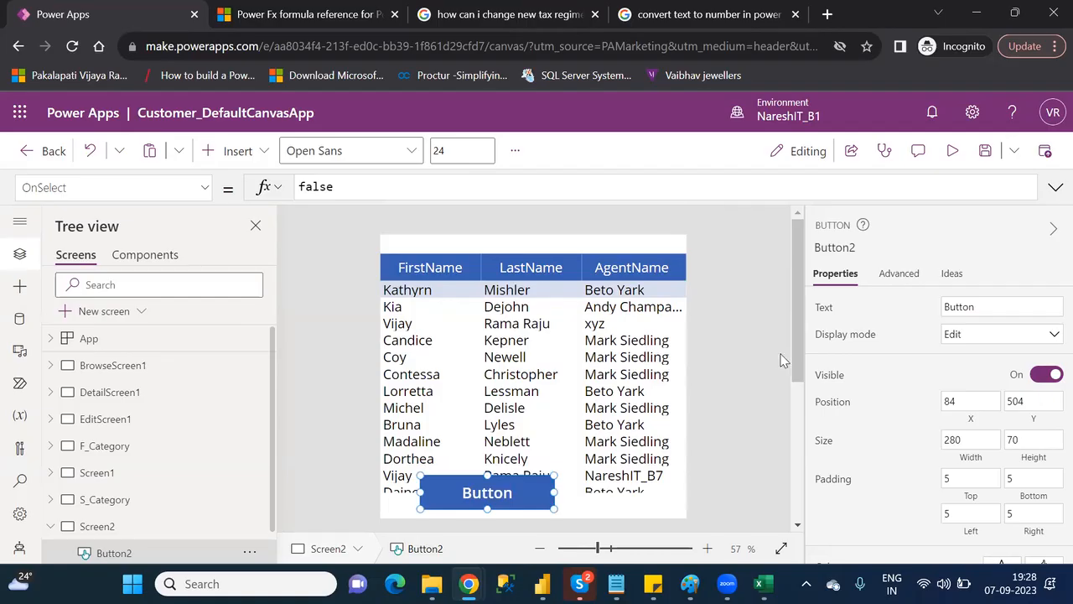
{"action": "left_click_drag", "start_coordinate": [796, 344], "coordinate": [810, 478]}
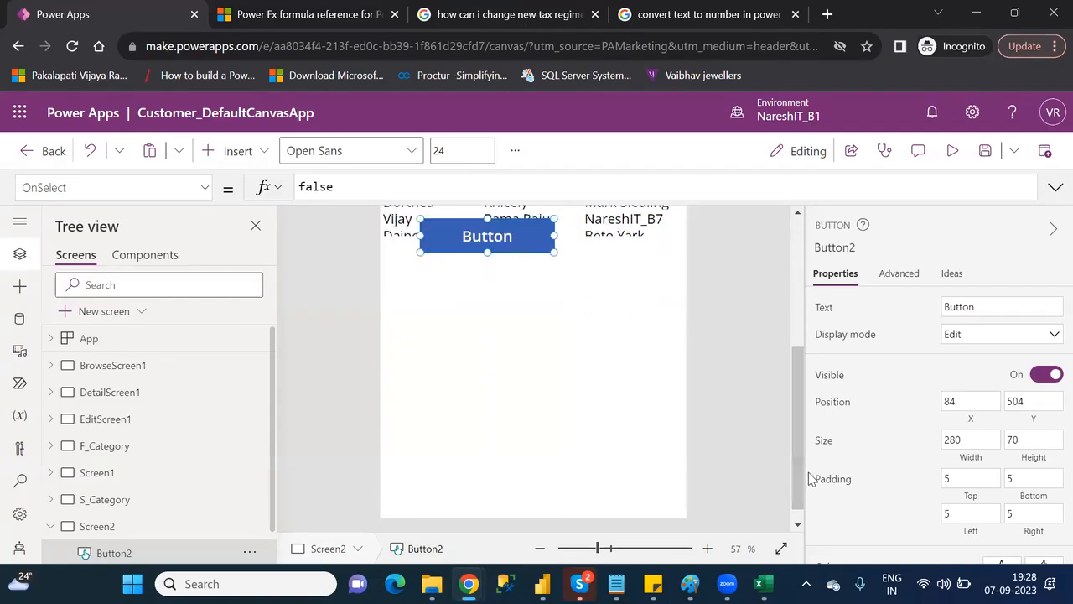
{"action": "left_click_drag", "start_coordinate": [459, 264], "coordinate": [431, 283]}
{"action": "left_click_drag", "start_coordinate": [509, 297], "coordinate": [457, 295]}
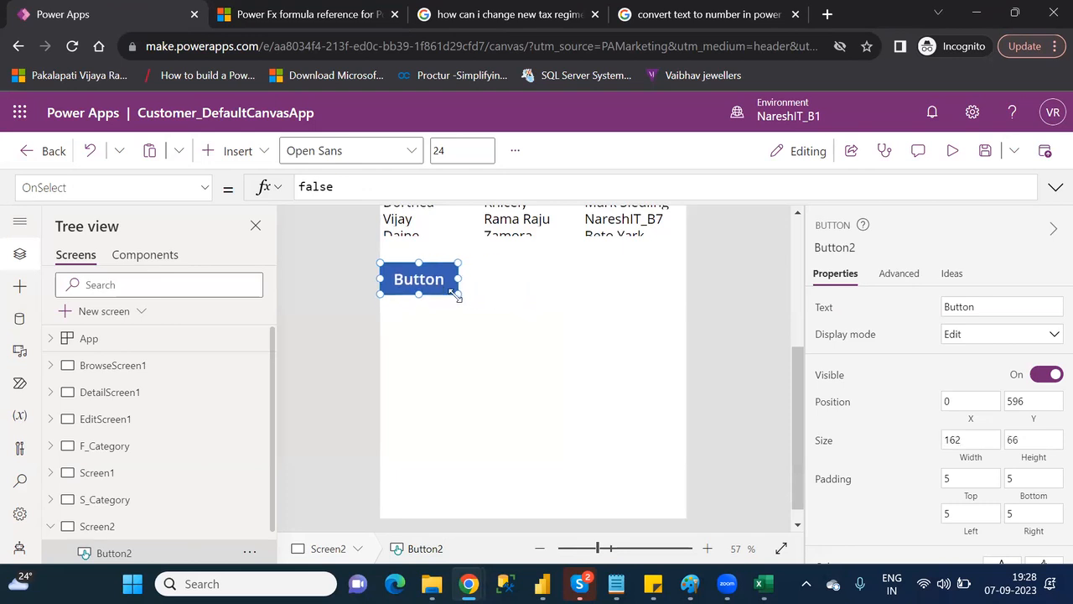
Set the button's text to Split and clear the default false value from its OnSelect formula
{"action": "double_click", "coordinate": [967, 309]}
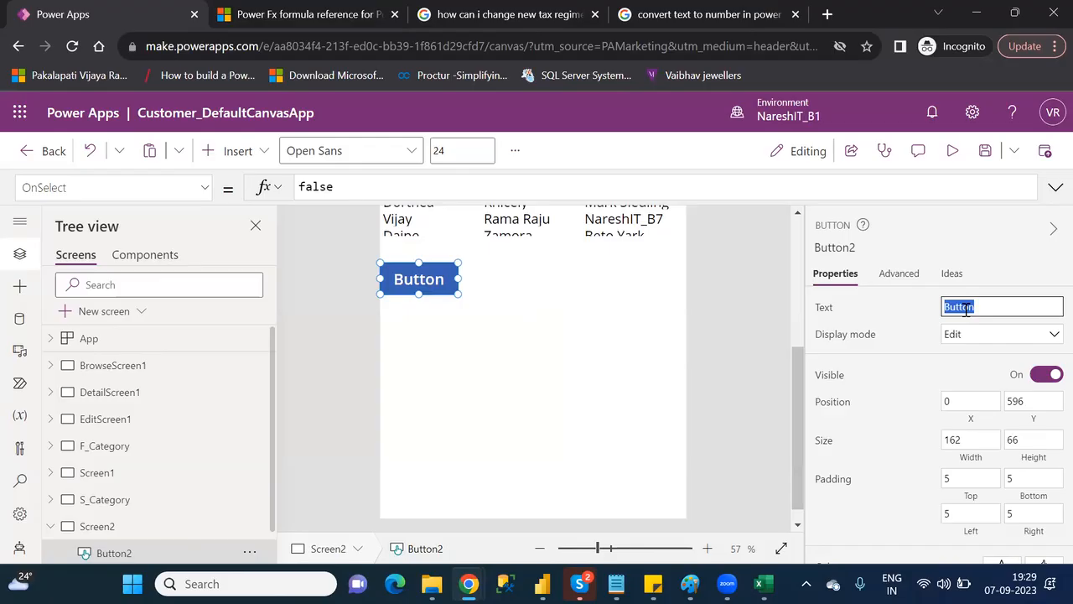
{"action": "type", "text": "Split"}
{"action": "left_click", "coordinate": [413, 188]}
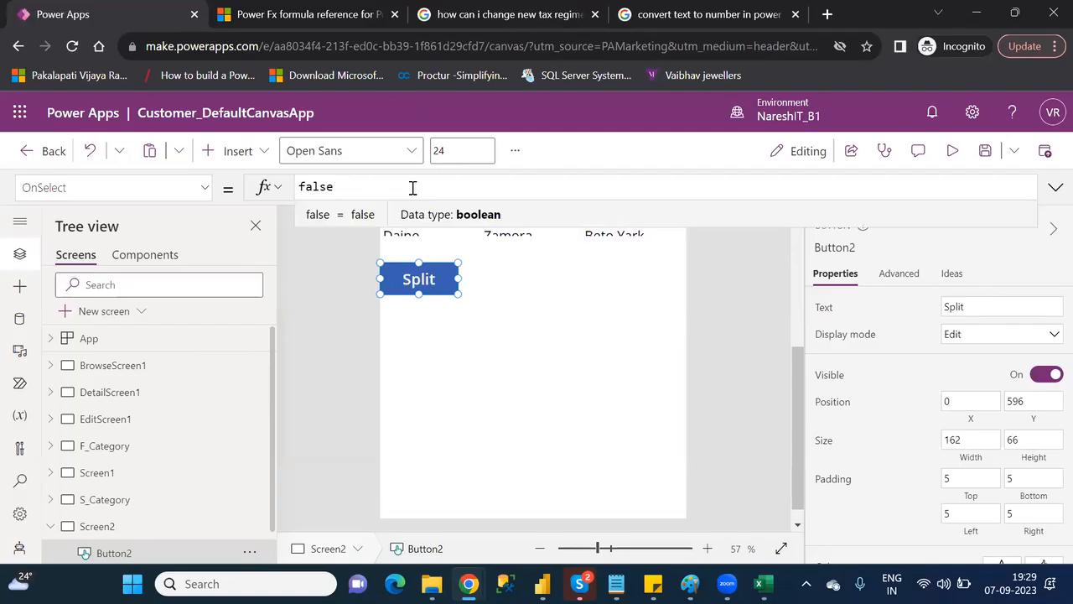
{"action": "key", "text": "BackSpace"}
{"action": "key", "text": "BackSpace"}
{"action": "key", "text": "BackSpace"}
{"action": "key", "text": "BackSpace"}
{"action": "key", "text": "BackSpace"}
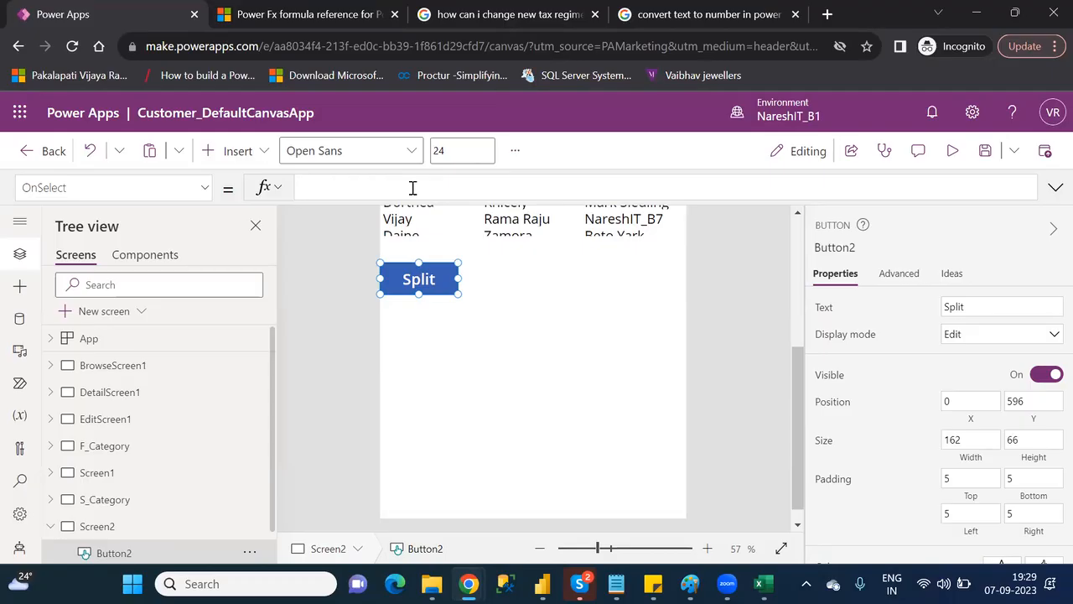
Begin the button's OnSelect formula with UpdateContext, assigning a Split function to the context variable splitvar
{"action": "left_click", "coordinate": [412, 188]}
{"action": "type", "text": "u"}
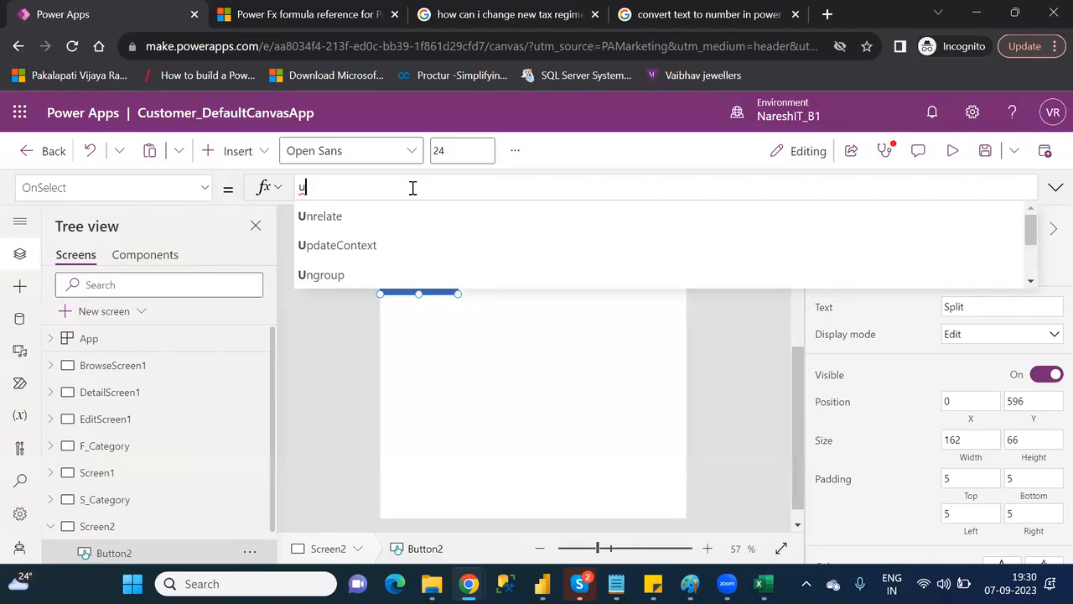
{"action": "type", "text": "p"}
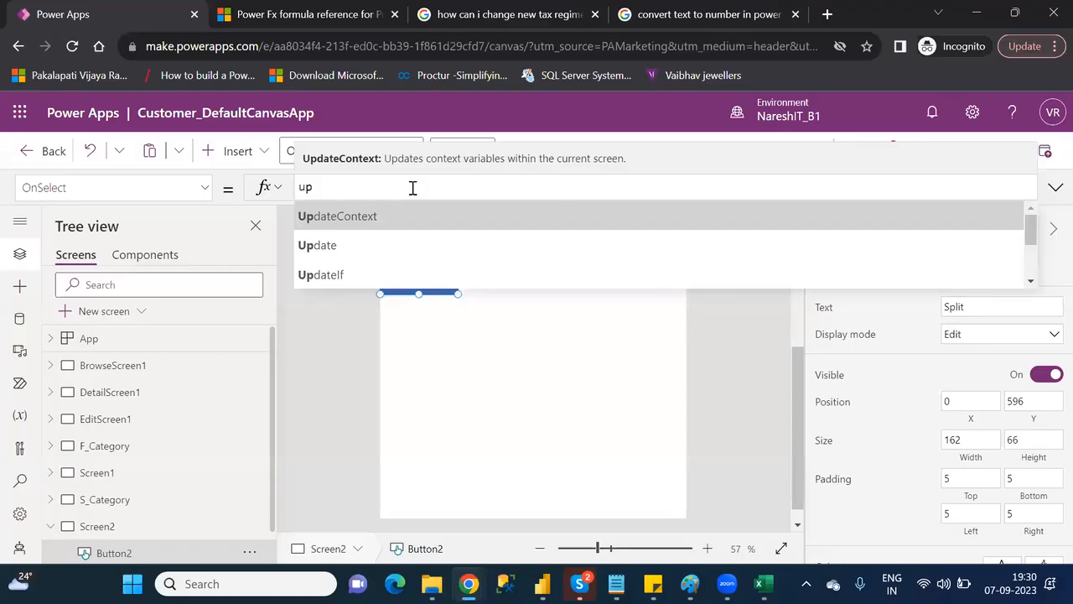
{"action": "key", "text": "Tab"}
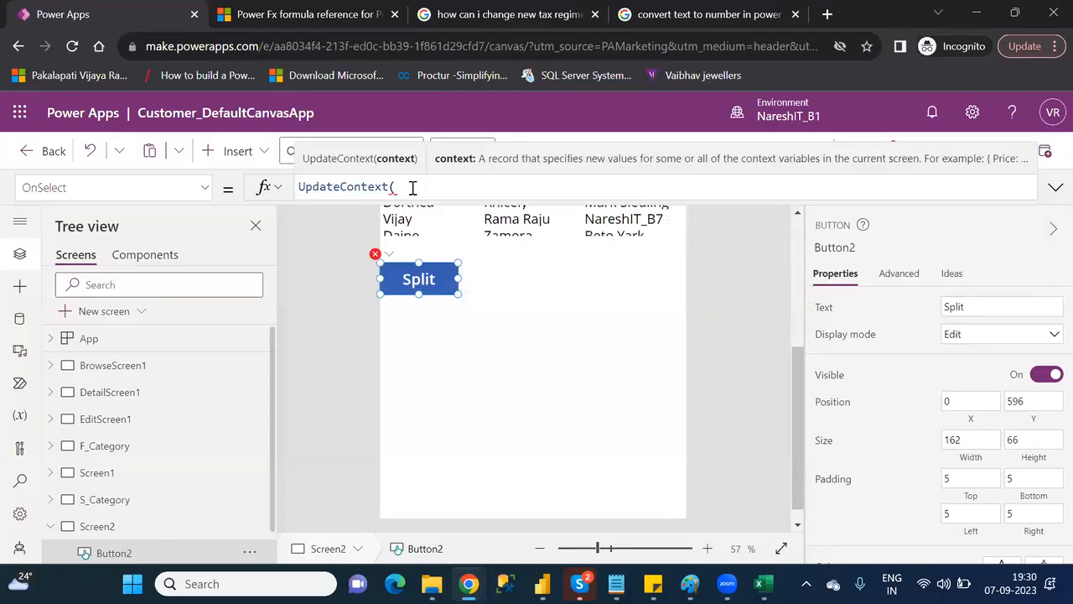
{"action": "type", "text": "{"}
{"action": "type", "text": "splitvar,"}
{"action": "key", "text": "BackSpace"}
{"action": "type", "text": ":split"}
{"action": "key", "text": "Tab"}
{"action": "type", "text": "("}
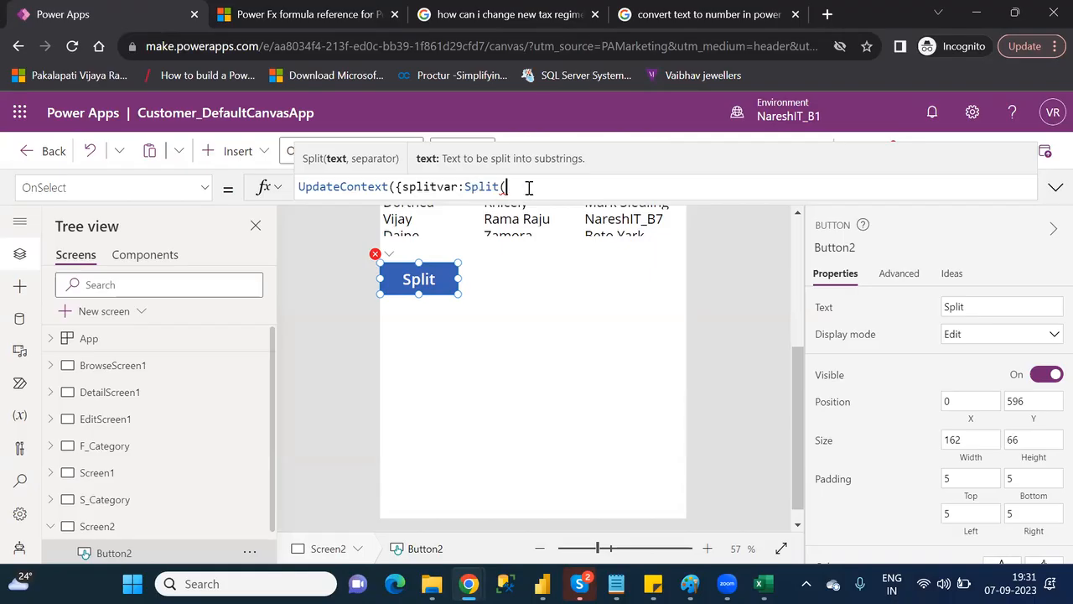
Complete the Split function with the text "1,2,5,7,9" and the separator ",", and close the UpdateContext formula
{"action": "type", "text": "\"\""}
{"action": "type", "text": "1,"}
{"action": "type", "text": "2,"}
{"action": "type", "text": "5,7"}
{"action": "type", "text": ","}
{"action": "type", "text": "9"}
{"action": "type", "text": ","}
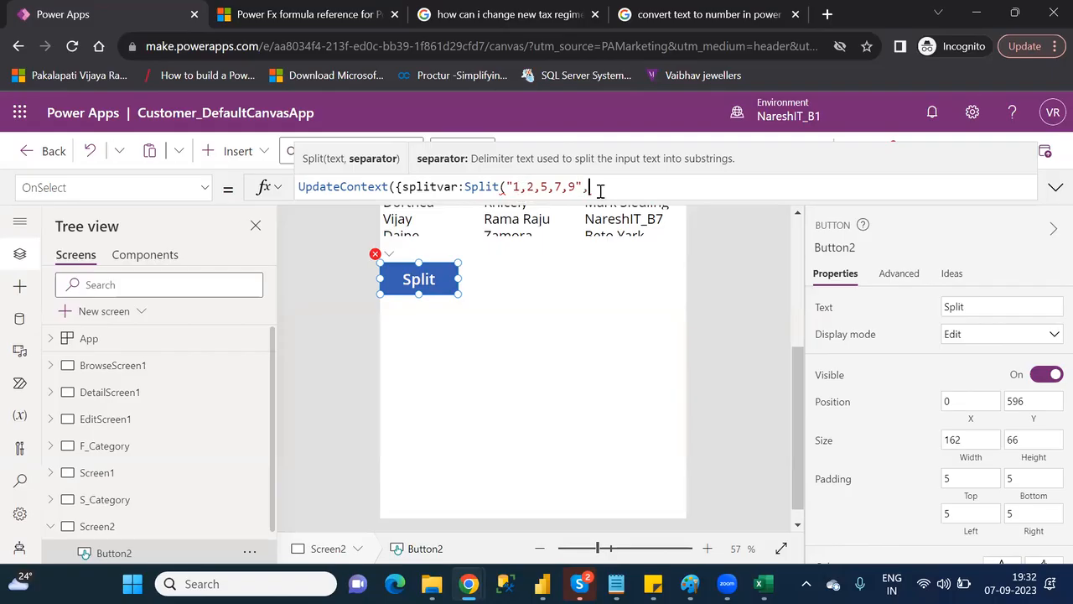
{"action": "type", "text": "\",\")"}
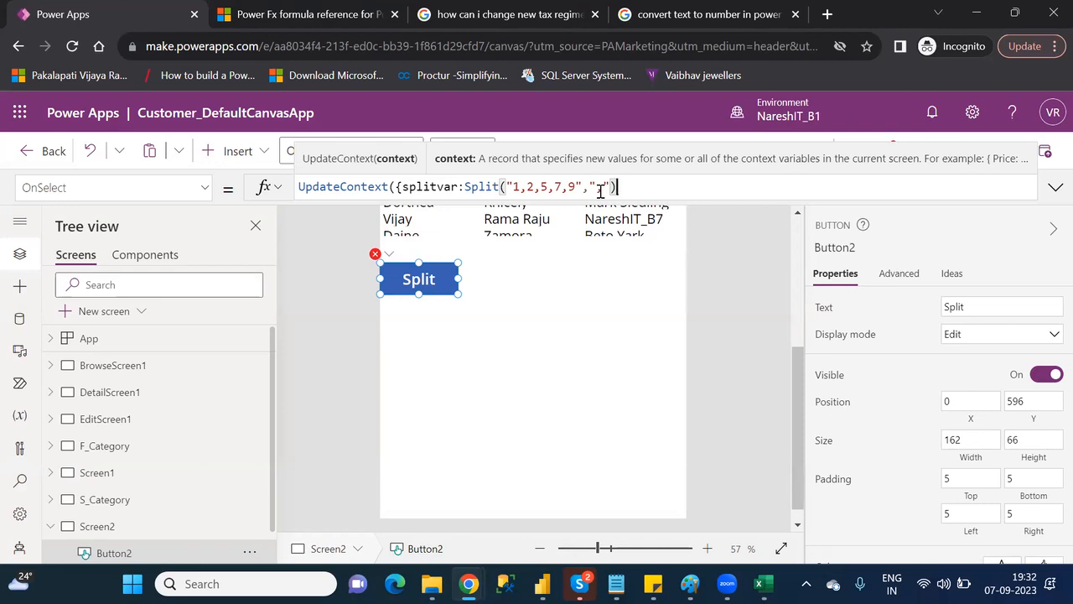
{"action": "type", "text": "})"}
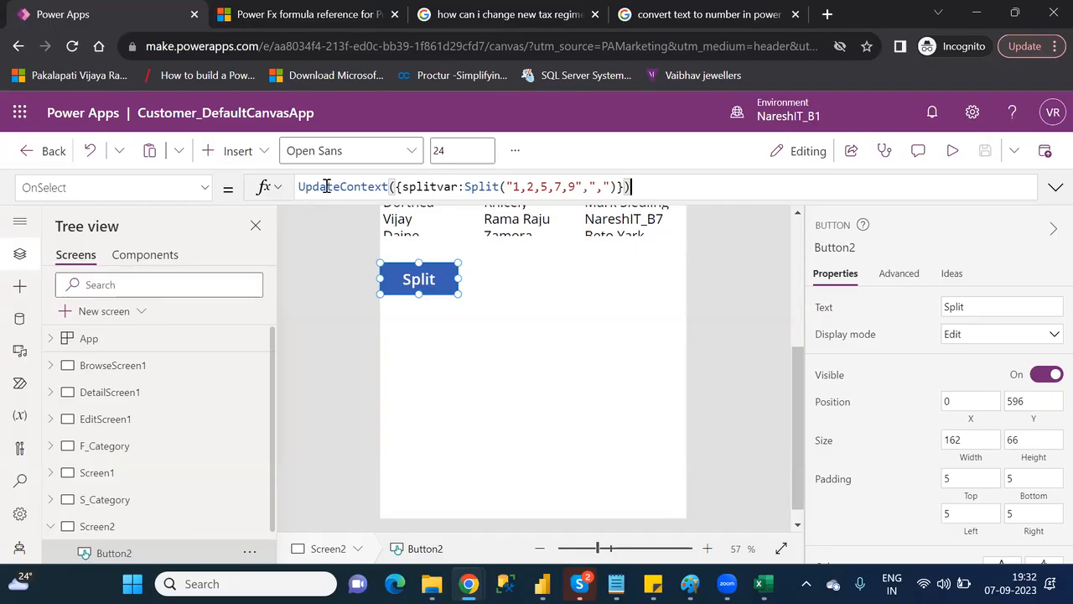
Review the parts of the OnSelect formula: UpdateContext, the splitvar variable, the Split function, its text and its separator
{"action": "double_click", "coordinate": [327, 186]}
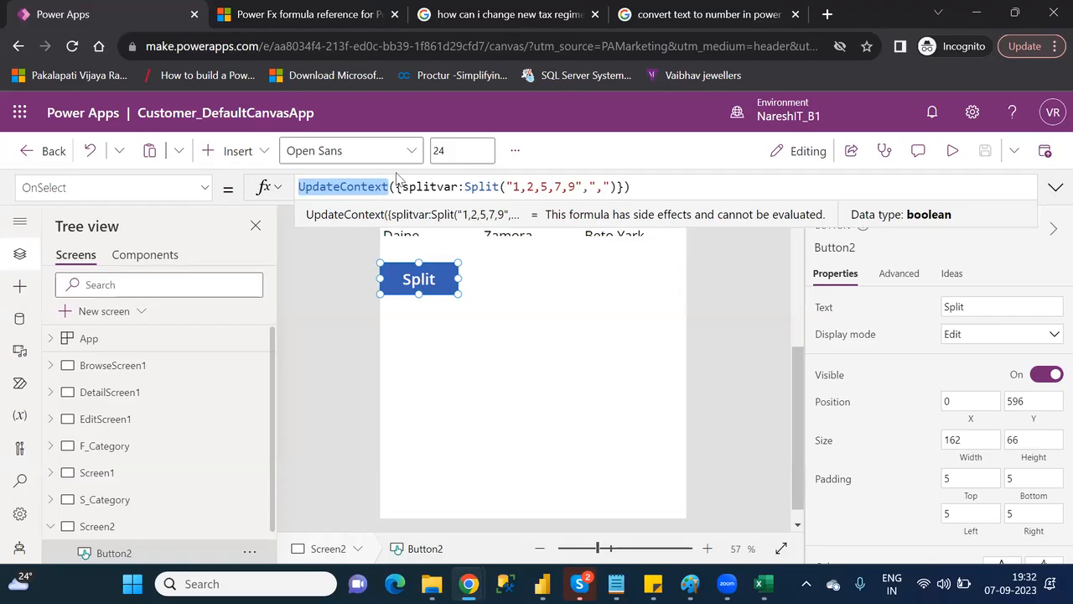
{"action": "double_click", "coordinate": [451, 187]}
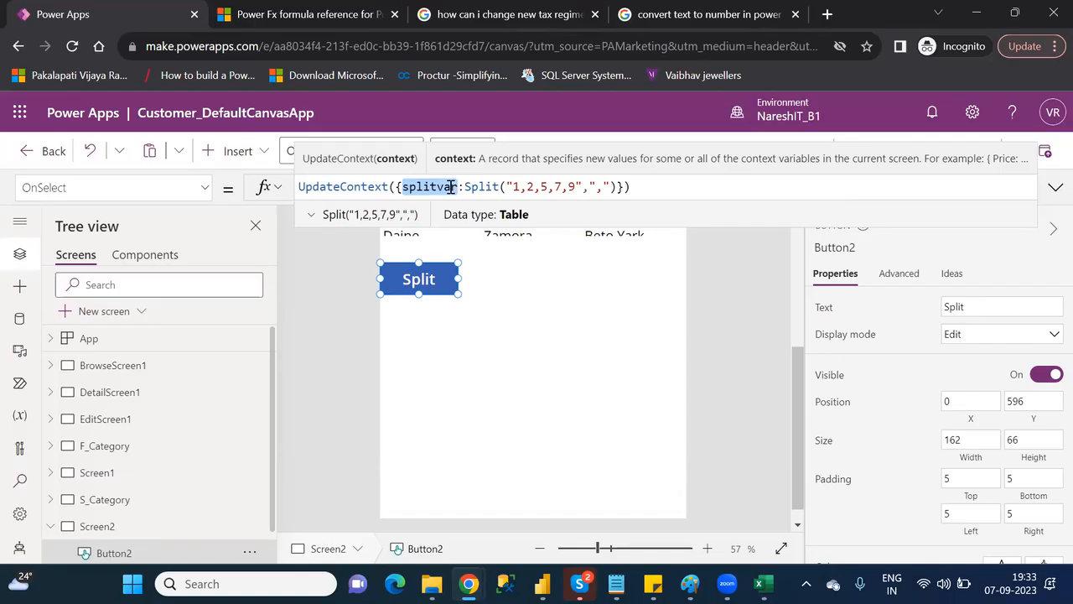
{"action": "left_click", "coordinate": [459, 186]}
{"action": "type", "text": ":"}
{"action": "double_click", "coordinate": [485, 186]}
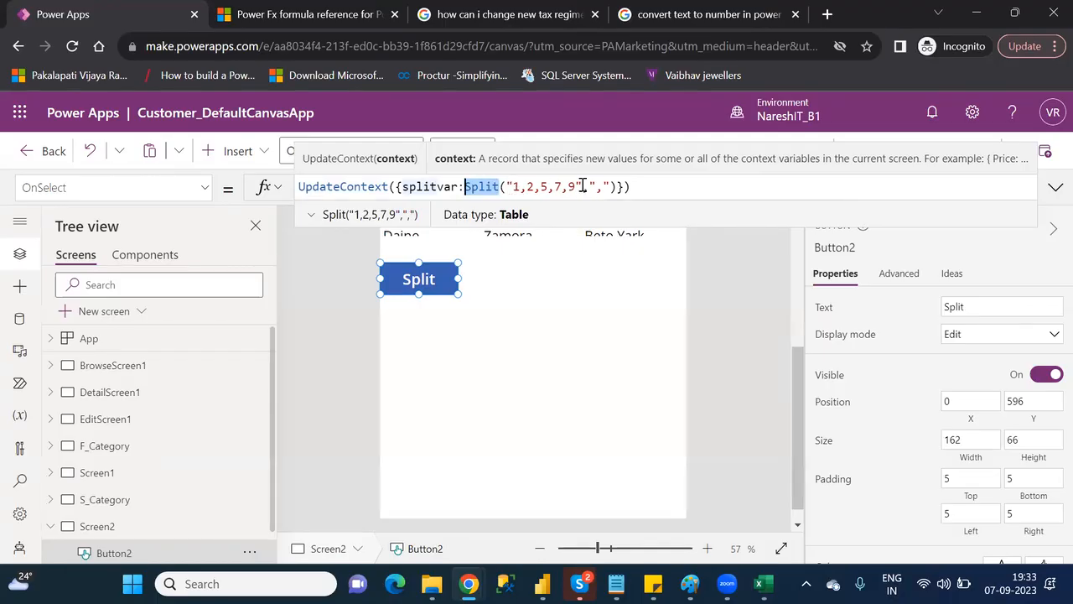
{"action": "left_click_drag", "start_coordinate": [583, 186], "coordinate": [505, 186]}
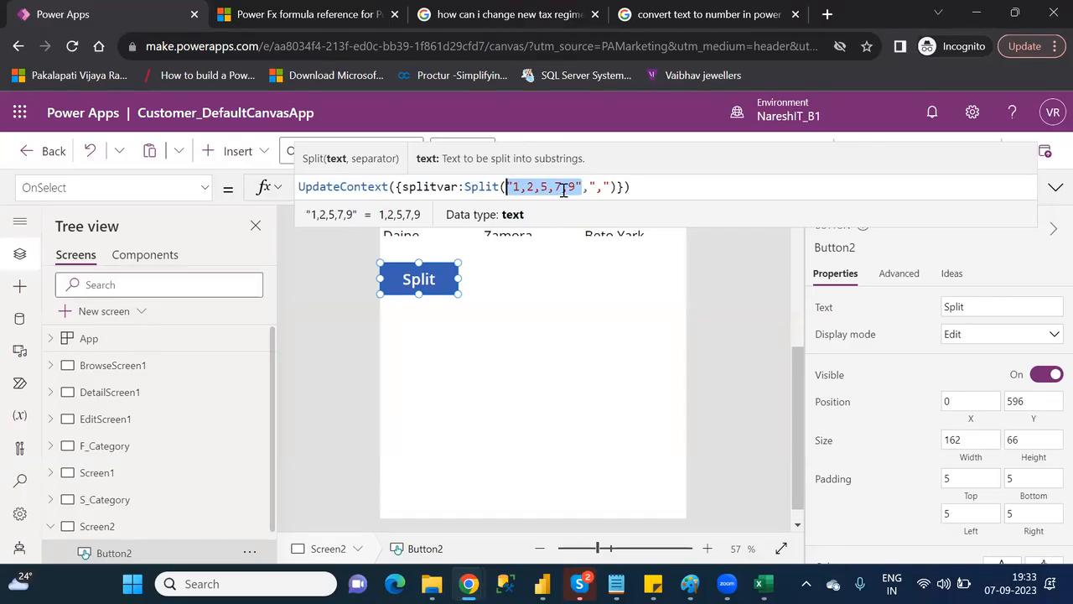
{"action": "left_click_drag", "start_coordinate": [614, 186], "coordinate": [609, 186]}
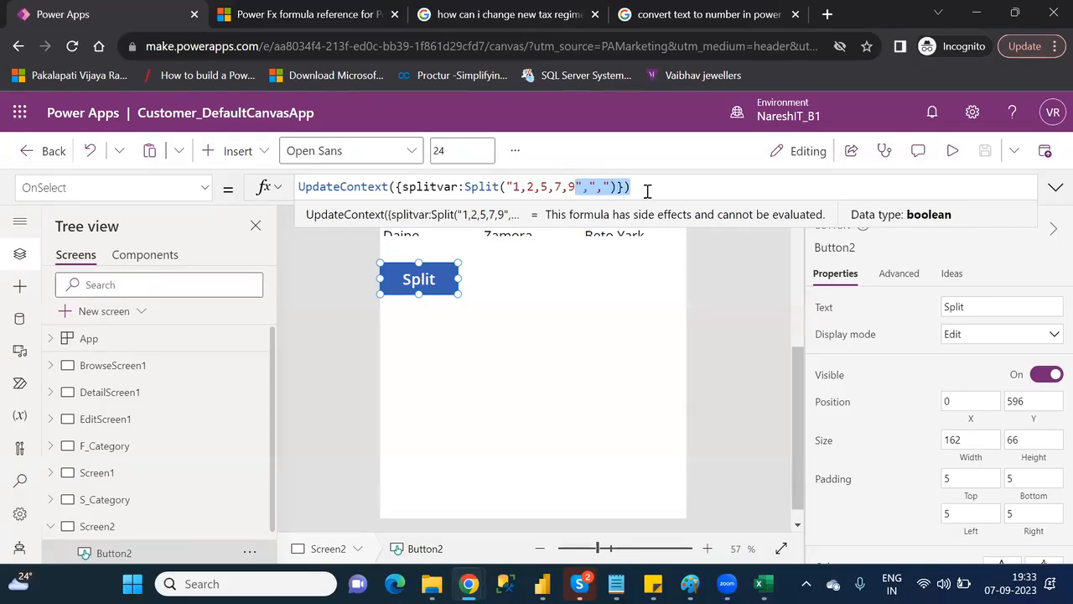
Finish editing the formula and run the Split button on the canvas to store its result in splitvar
{"action": "left_click", "coordinate": [648, 191]}
{"action": "left_click", "coordinate": [613, 300]}
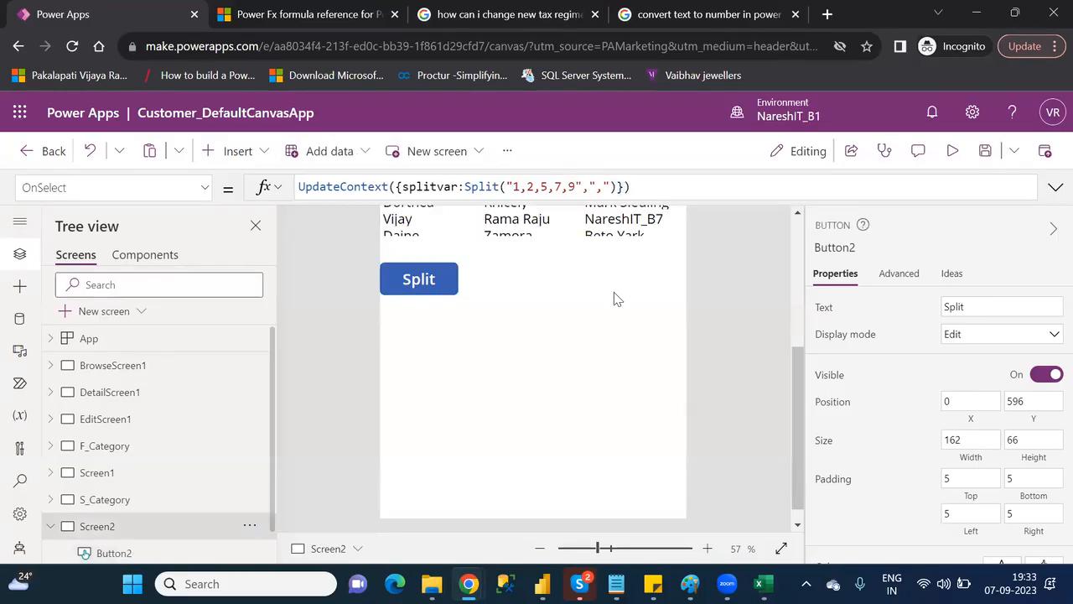
{"action": "left_click", "coordinate": [437, 279]}
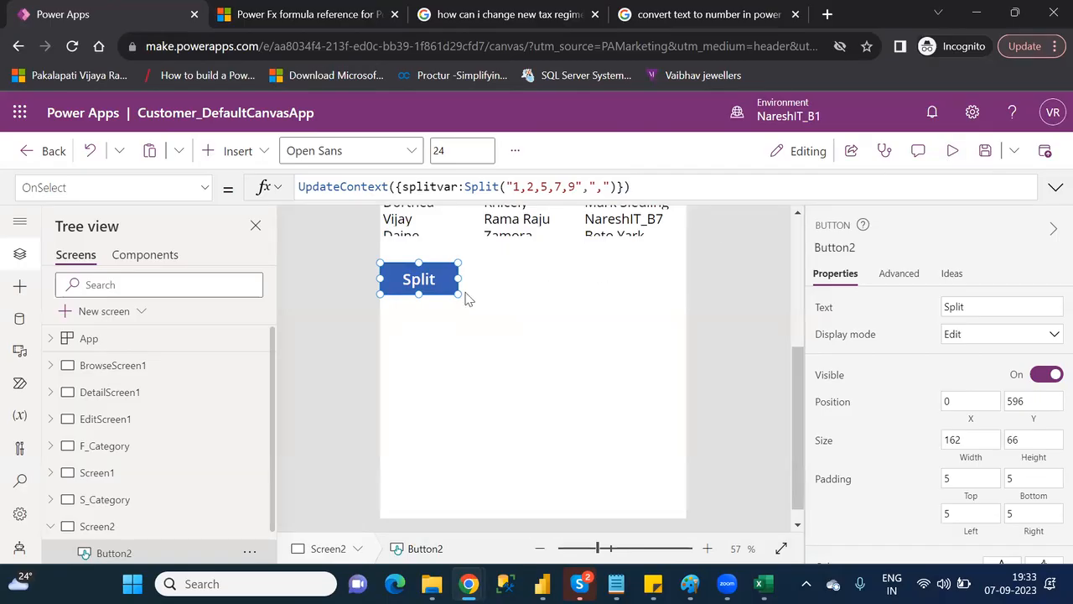
{"action": "left_click", "coordinate": [436, 288], "text": "alt"}
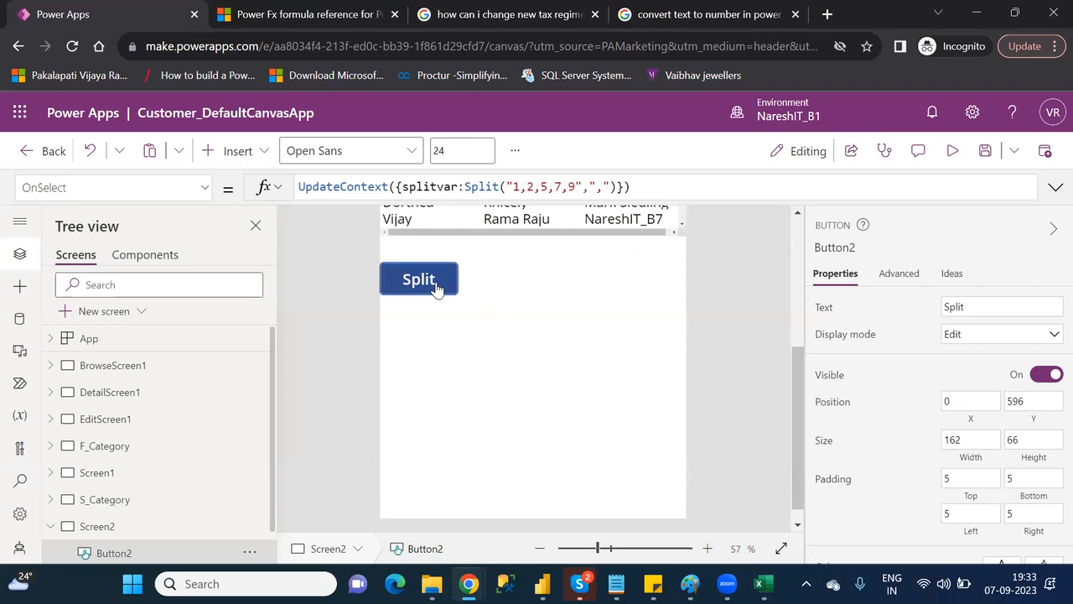
{"action": "left_click", "coordinate": [435, 282]}
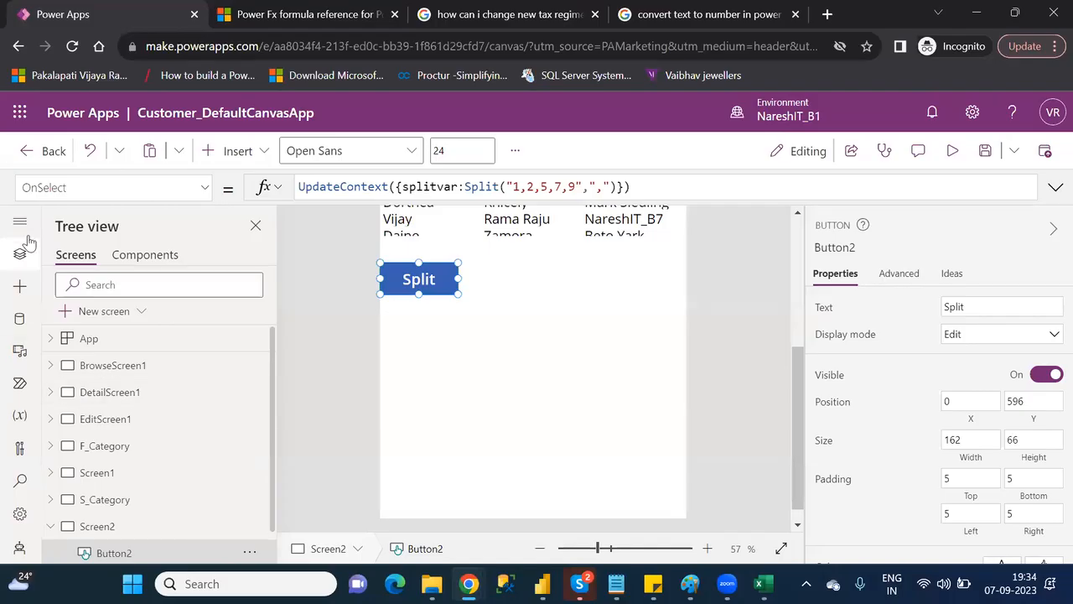
Show the app's variables, dismissing the introductory tip, and expand the context variables of Screen2
{"action": "left_click", "coordinate": [22, 424]}
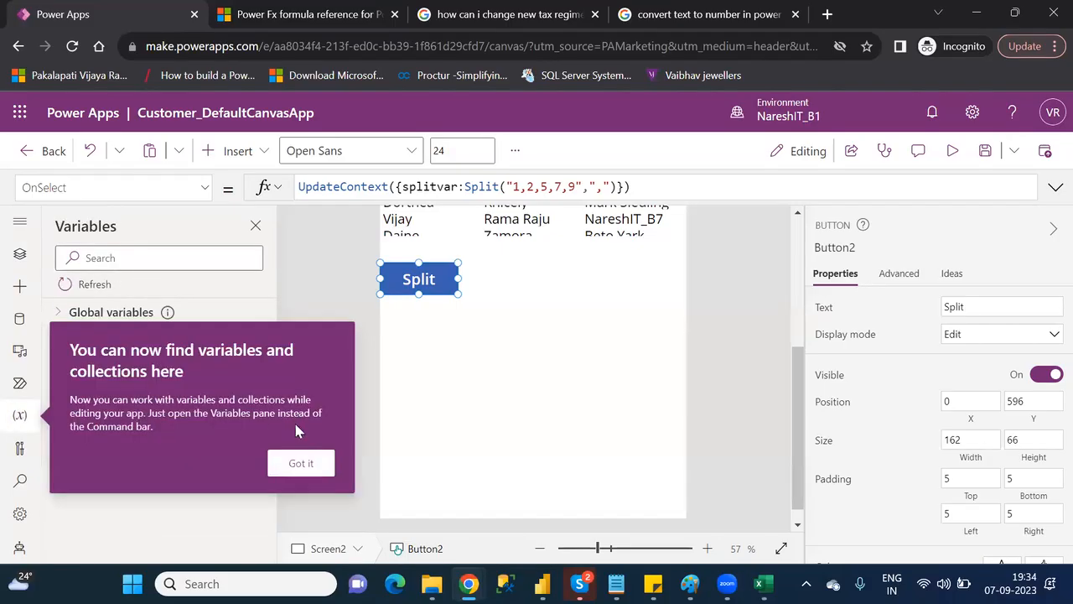
{"action": "left_click", "coordinate": [300, 462]}
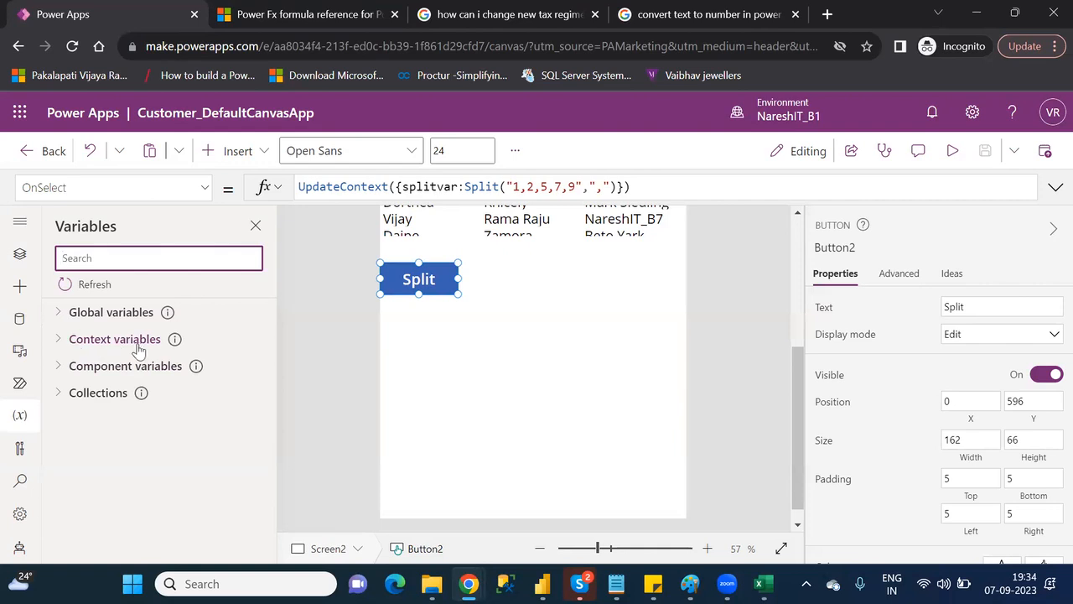
{"action": "left_click", "coordinate": [58, 340]}
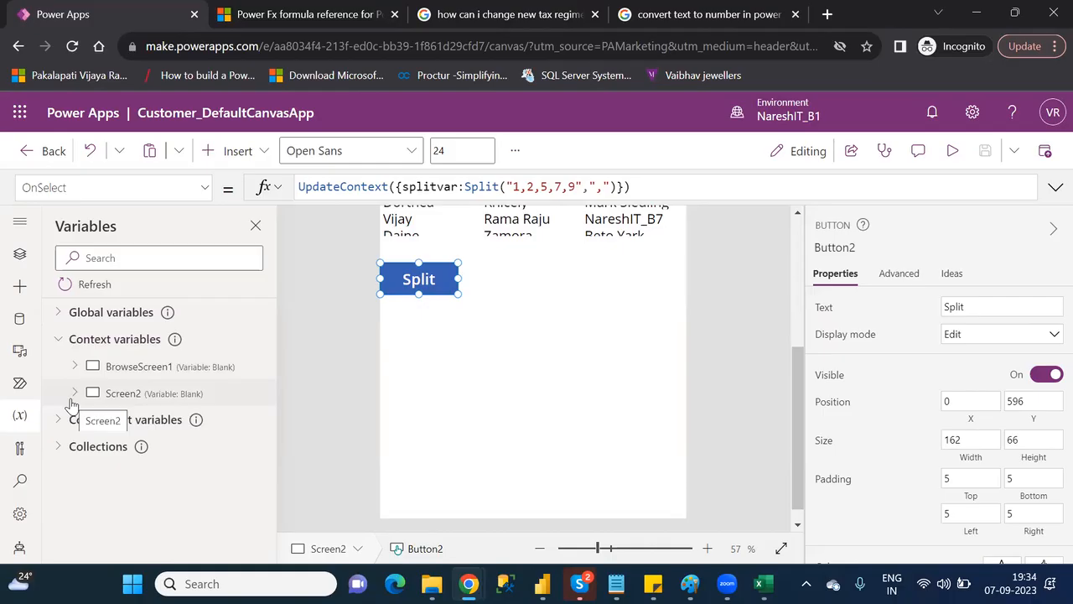
{"action": "left_click", "coordinate": [74, 394]}
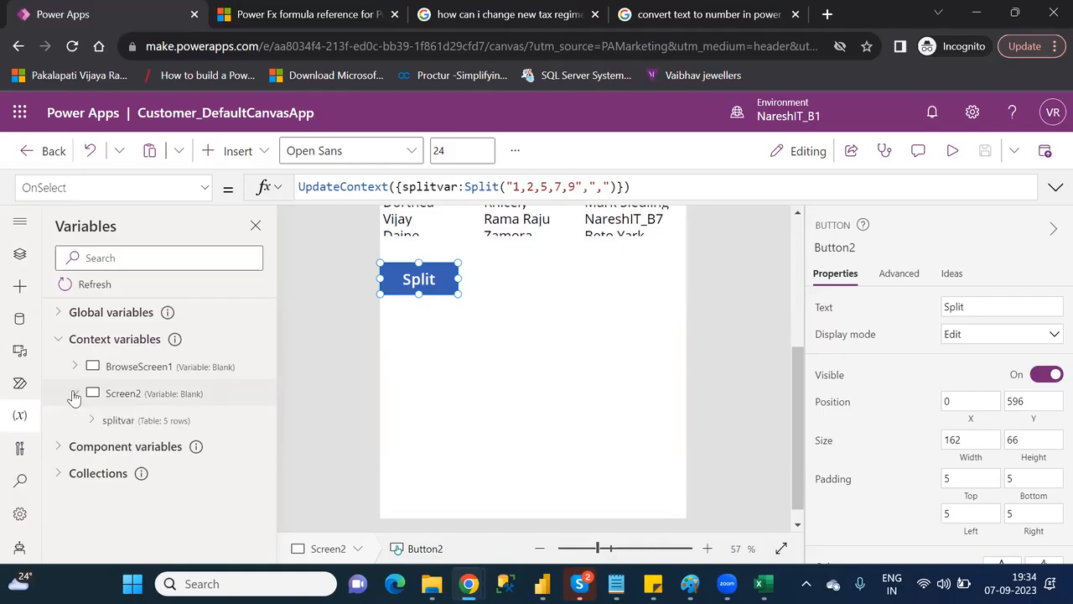
View the table held by the splitvar variable down to its last row, close it and return to Screen2
{"action": "left_click", "coordinate": [130, 421]}
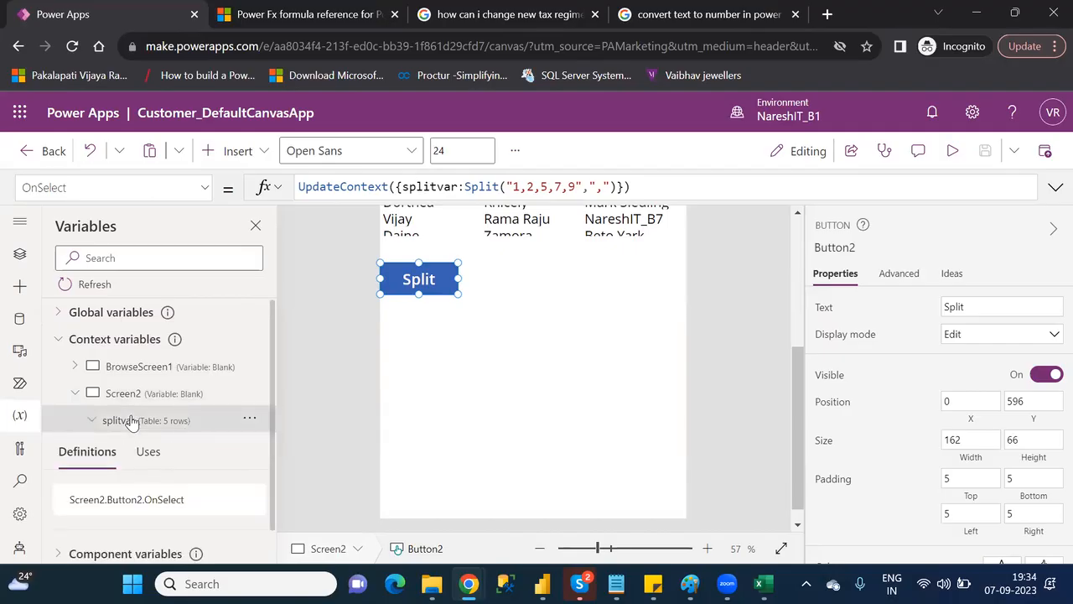
{"action": "right_click", "coordinate": [132, 421]}
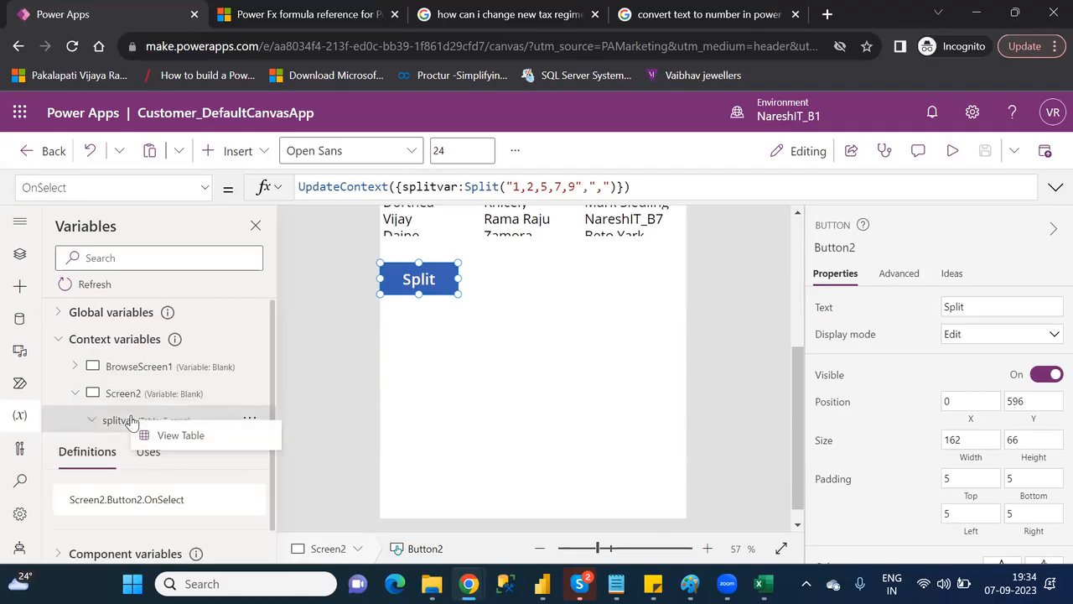
{"action": "left_click", "coordinate": [179, 437]}
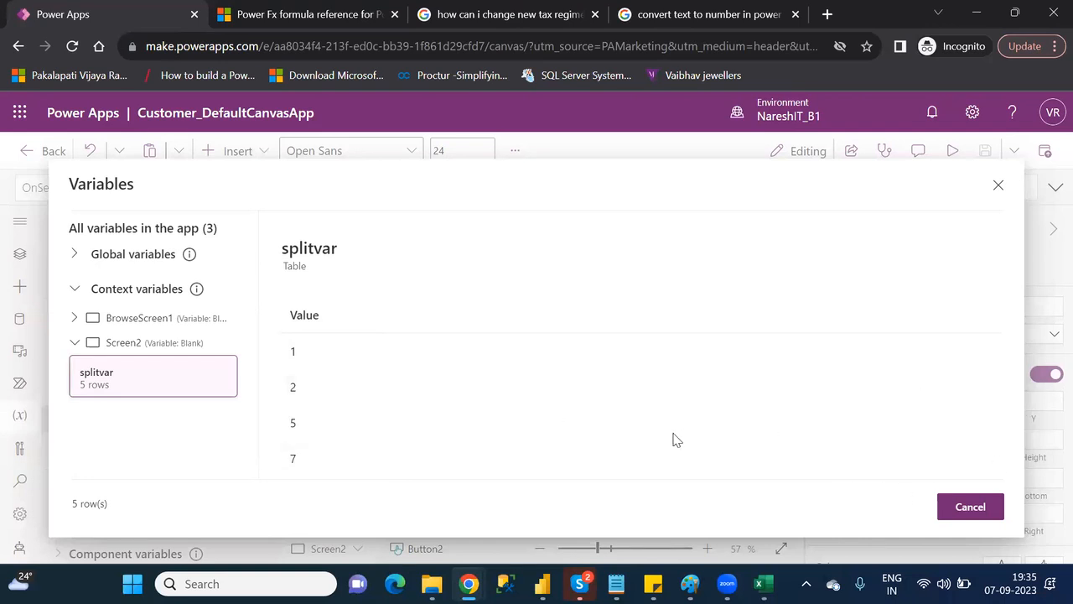
{"action": "scroll", "coordinate": [356, 466], "scroll_direction": "down", "scroll_amount": 1}
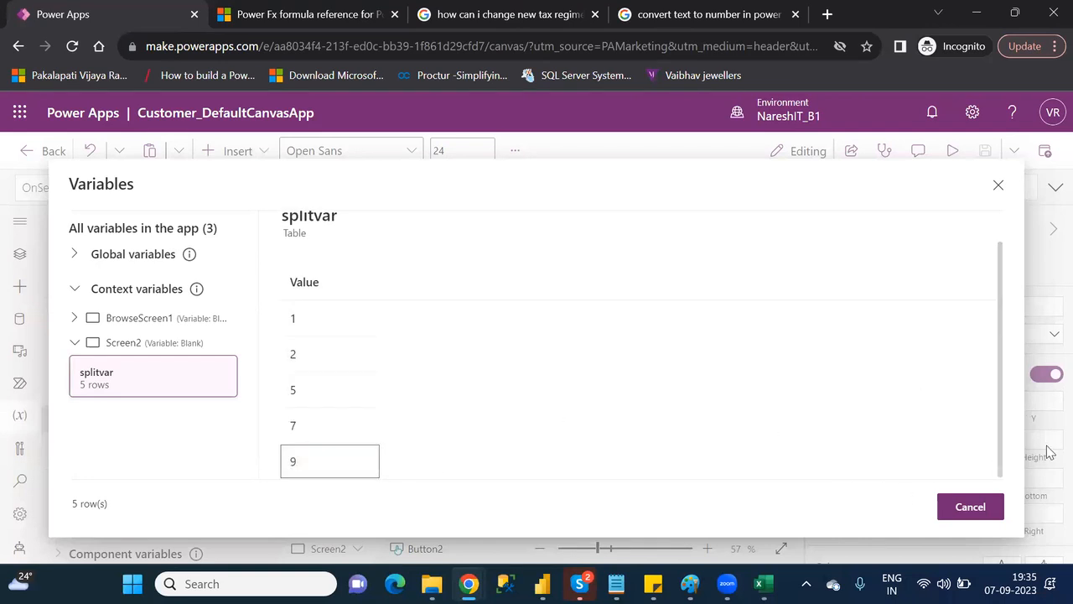
{"action": "left_click", "coordinate": [971, 510]}
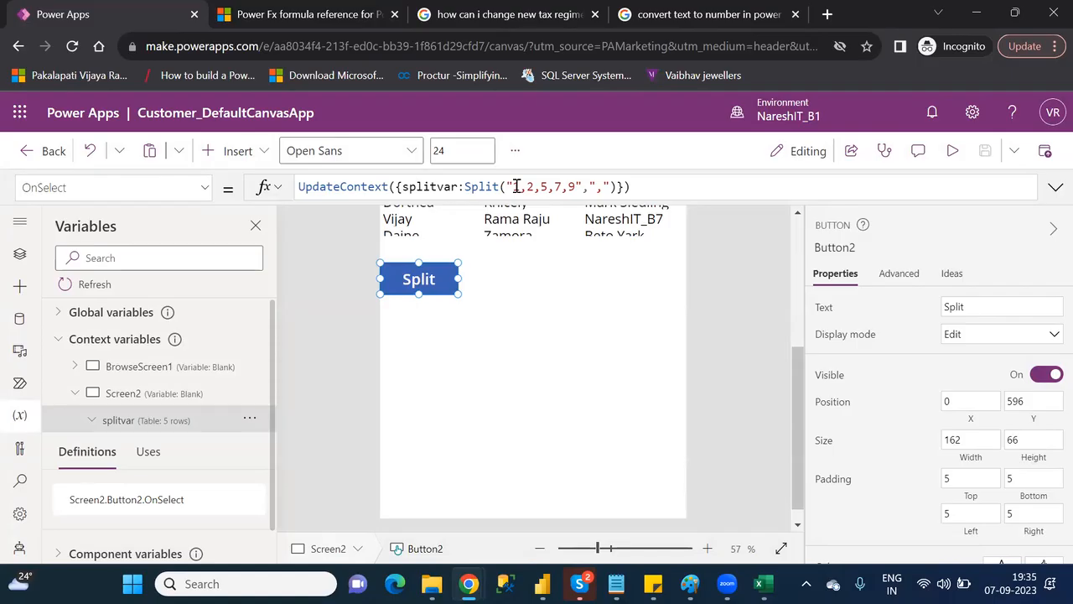
{"action": "left_click", "coordinate": [484, 362]}
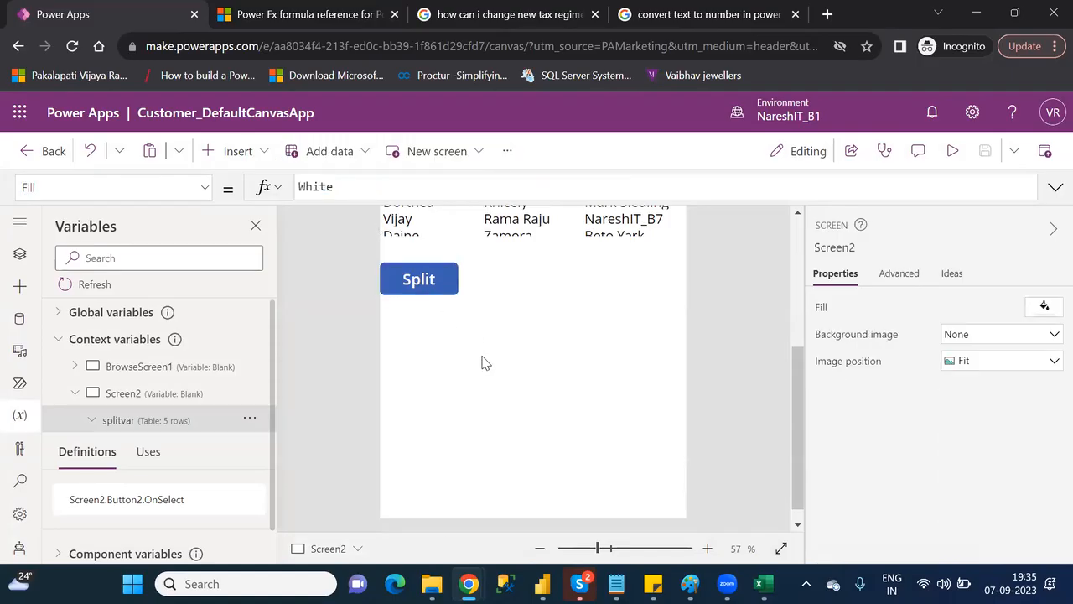
Insert a data table on Screen2 and fit it below the Split button at Y 697 with height 438
{"action": "left_click", "coordinate": [235, 153]}
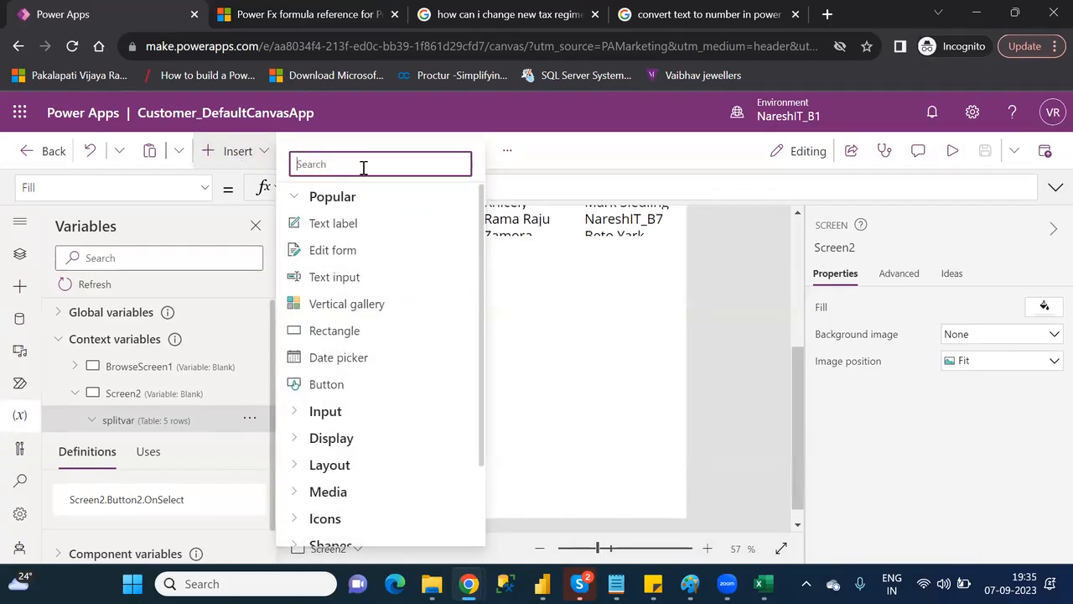
{"action": "type", "text": "data"}
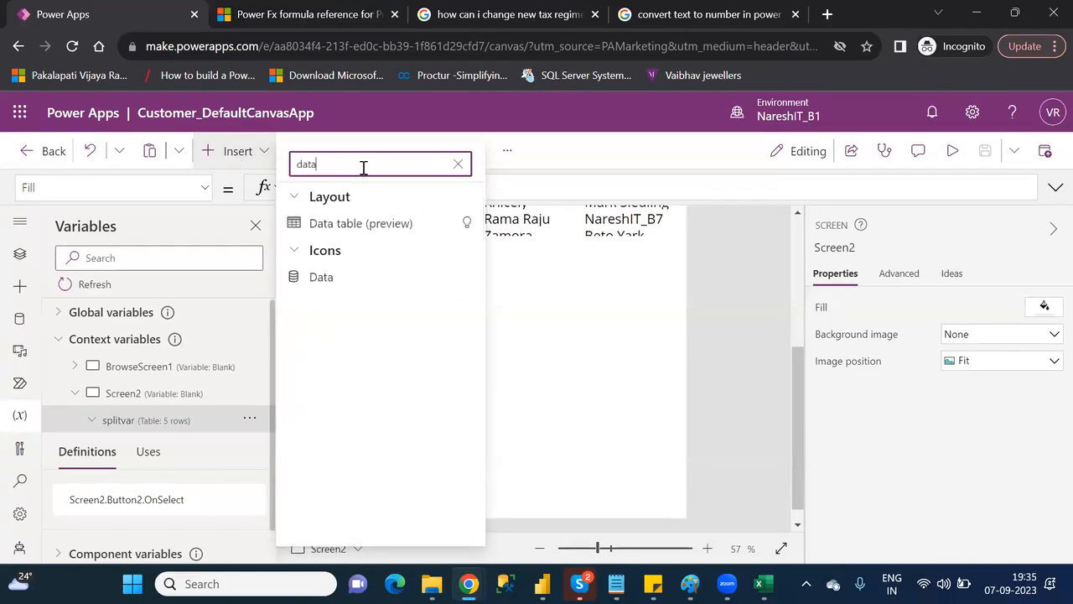
{"action": "left_click", "coordinate": [359, 220]}
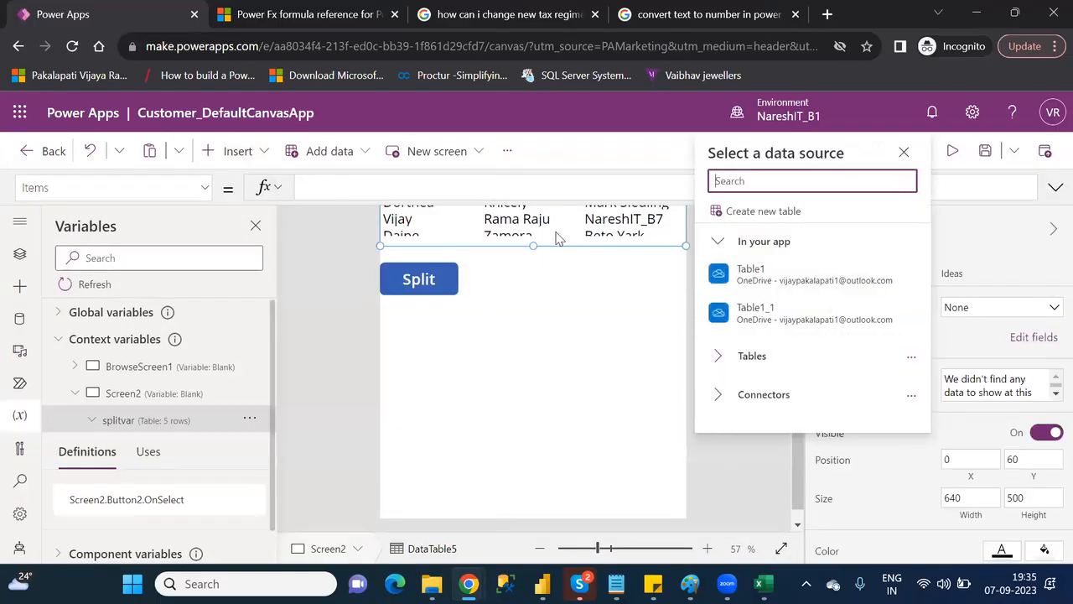
{"action": "left_click", "coordinate": [593, 228]}
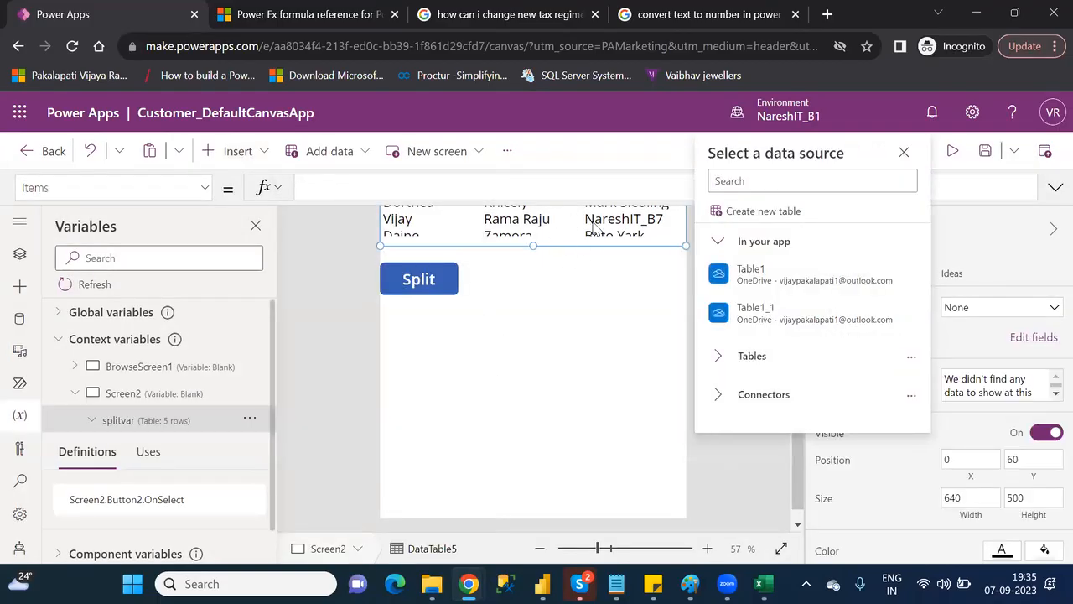
{"action": "left_click", "coordinate": [604, 335]}
{"action": "left_click_drag", "start_coordinate": [537, 244], "coordinate": [529, 528]}
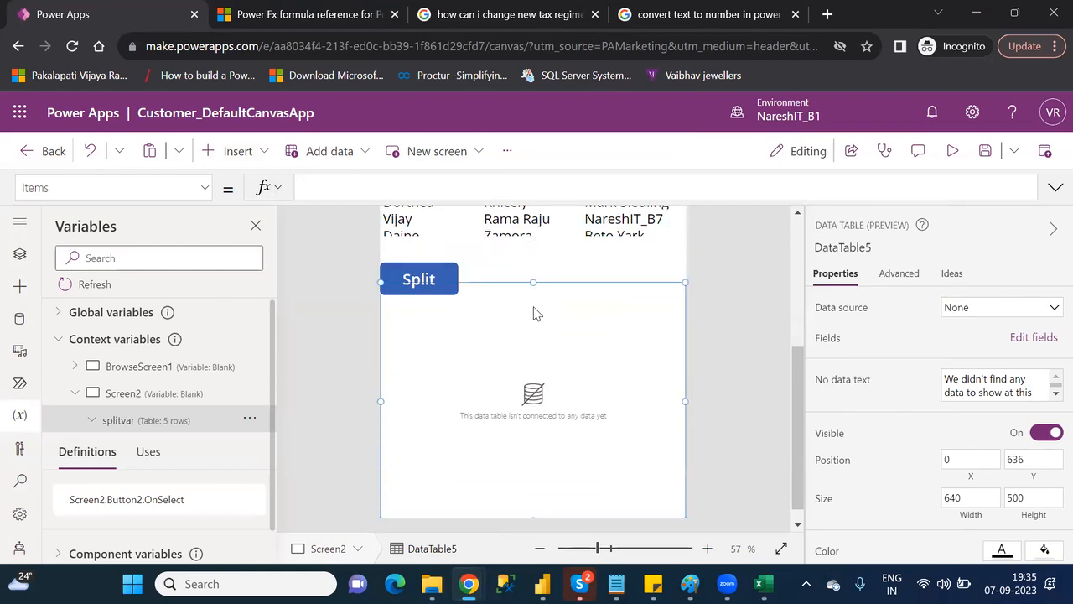
{"action": "left_click_drag", "start_coordinate": [534, 283], "coordinate": [532, 312]}
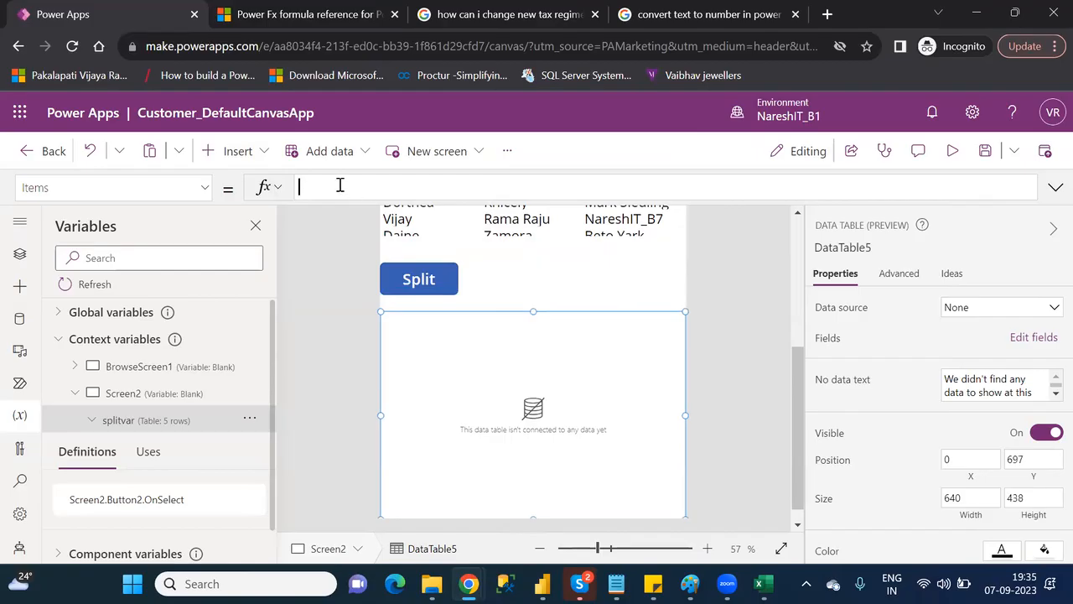
Set the new data table's Items to splitvar and add the Value field as its column
{"action": "type", "text": "split"}
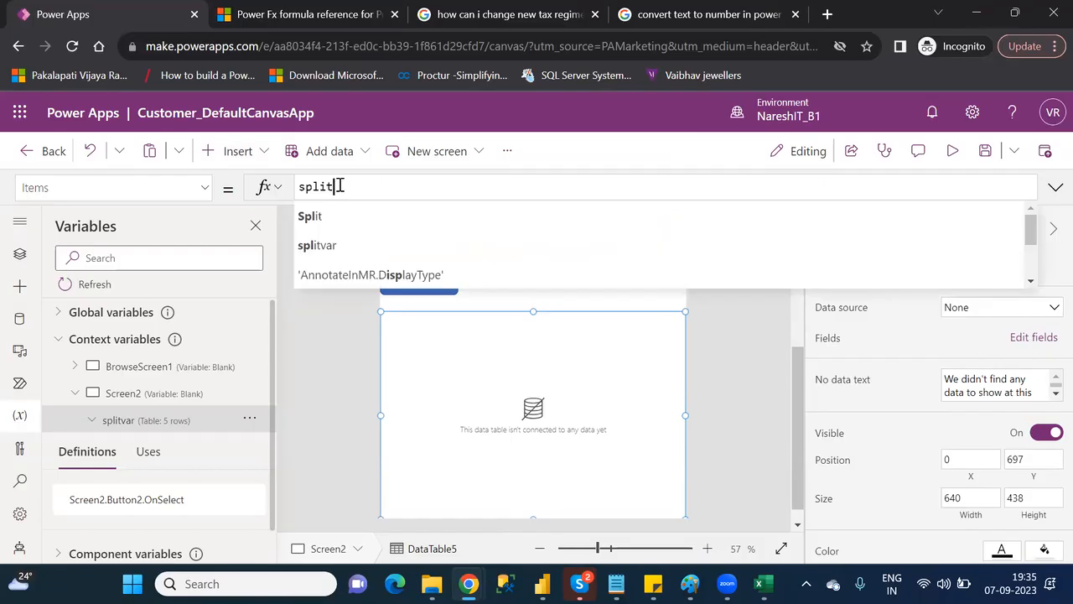
{"action": "type", "text": "var"}
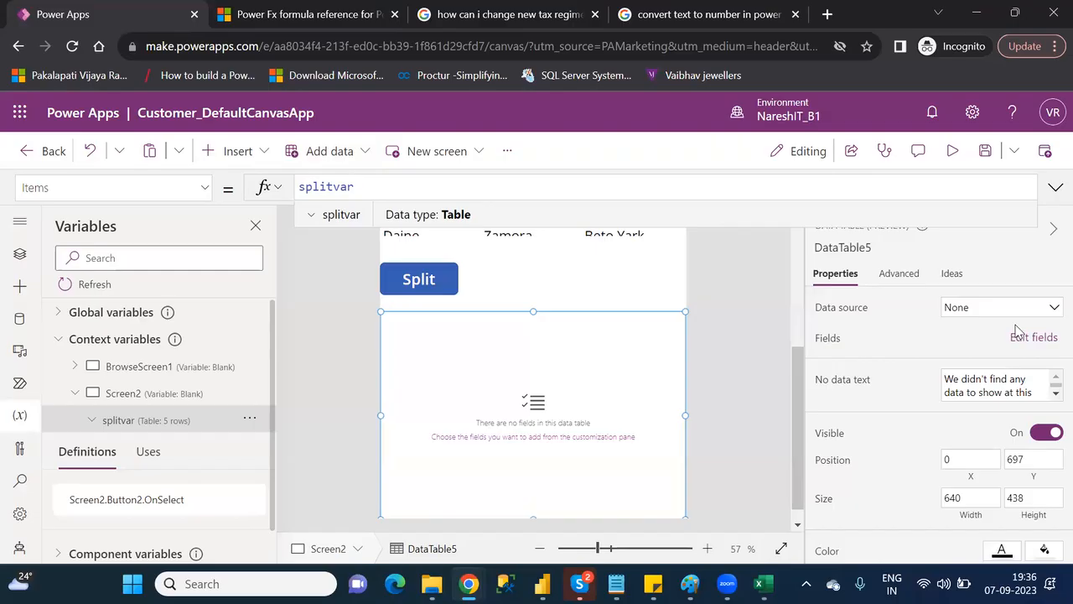
{"action": "left_click", "coordinate": [1037, 341]}
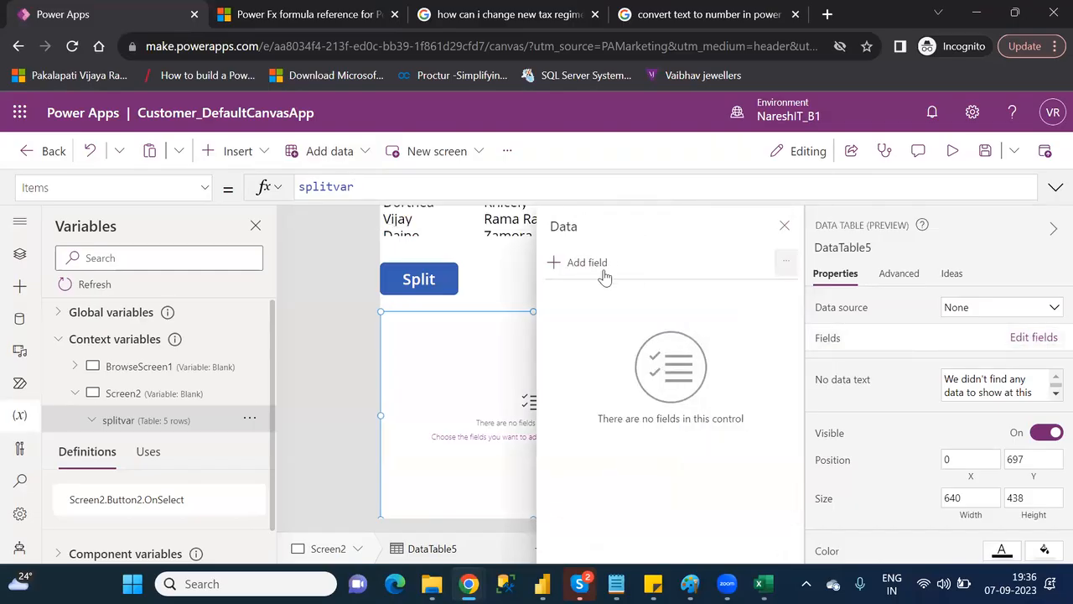
{"action": "left_click", "coordinate": [587, 262]}
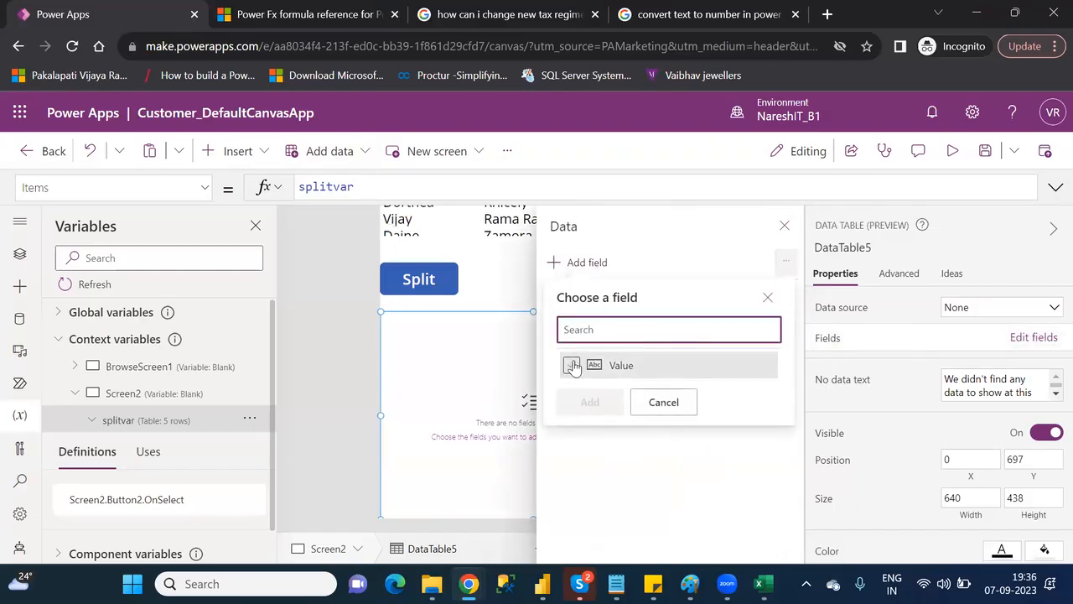
{"action": "left_click", "coordinate": [571, 365]}
{"action": "left_click", "coordinate": [591, 403]}
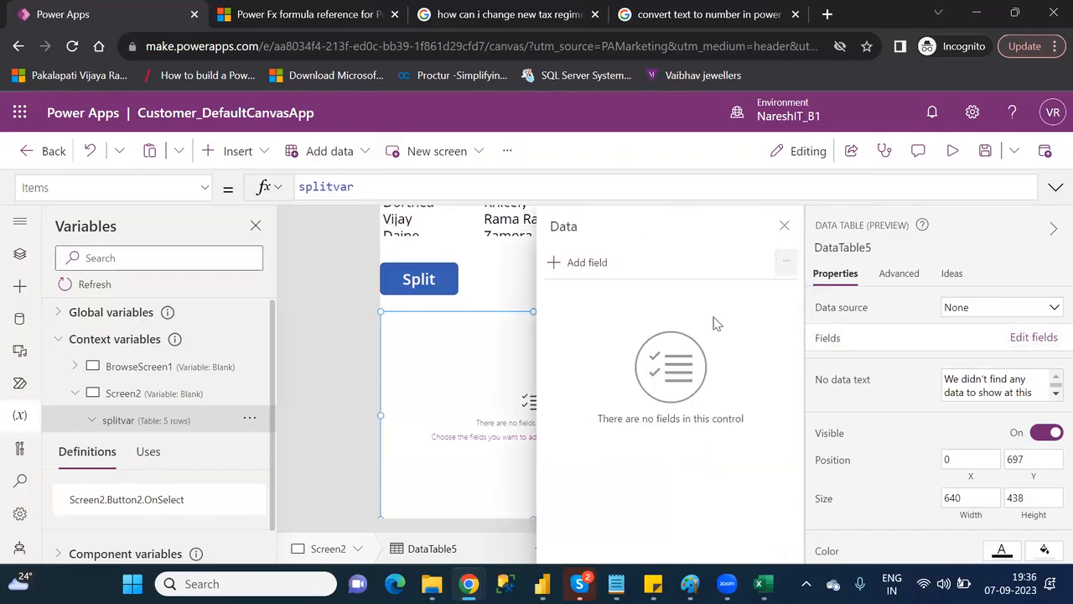
{"action": "left_click", "coordinate": [783, 226]}
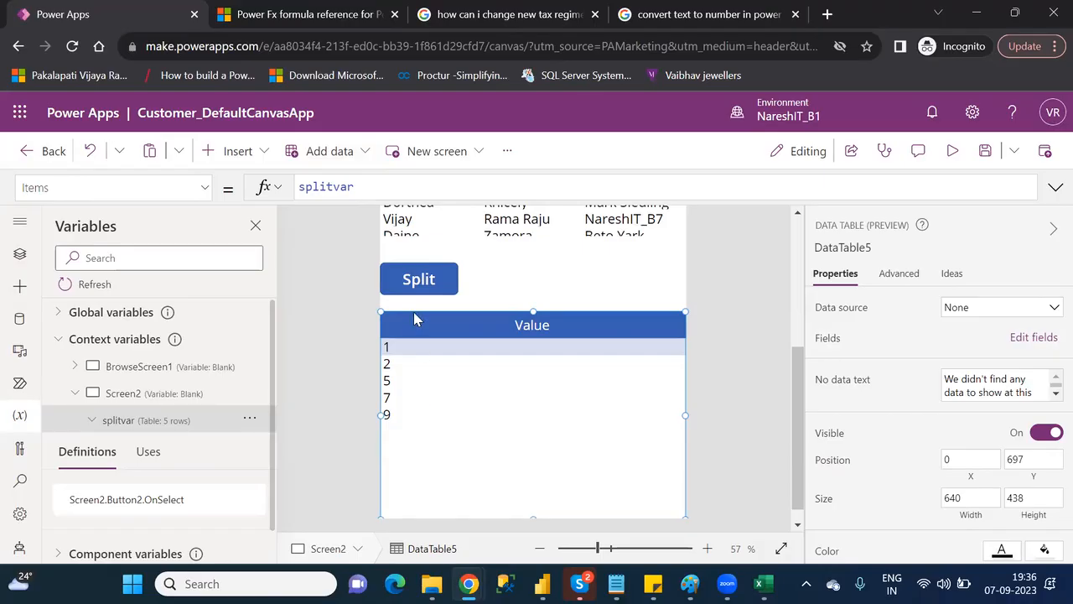
Examine the splitvar formula, show the tree view, and compare Screen2's data table with the S_Category screen
{"action": "double_click", "coordinate": [308, 186]}
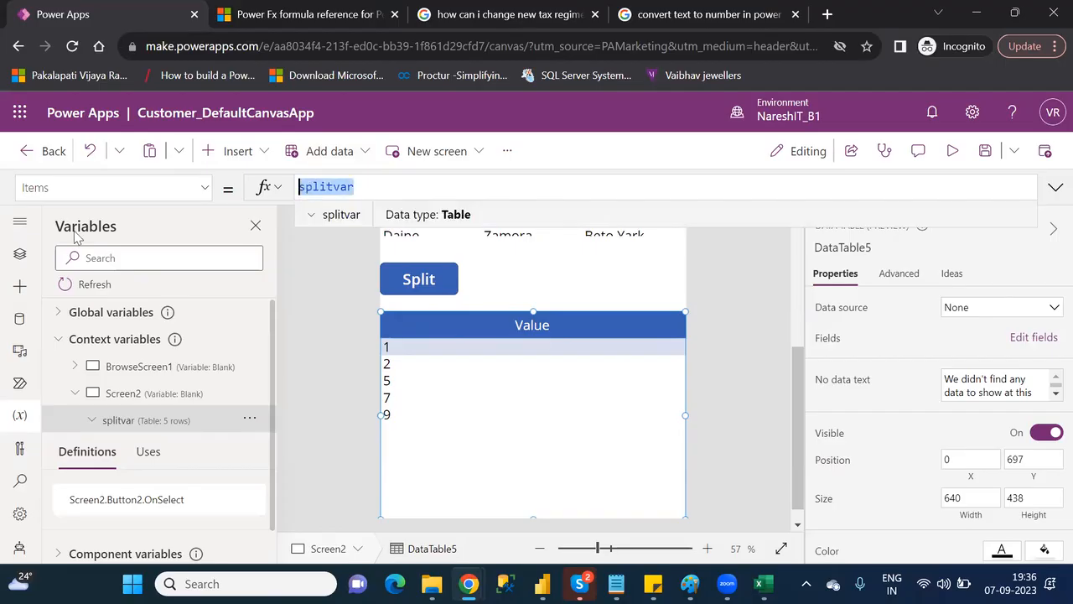
{"action": "left_click", "coordinate": [21, 225]}
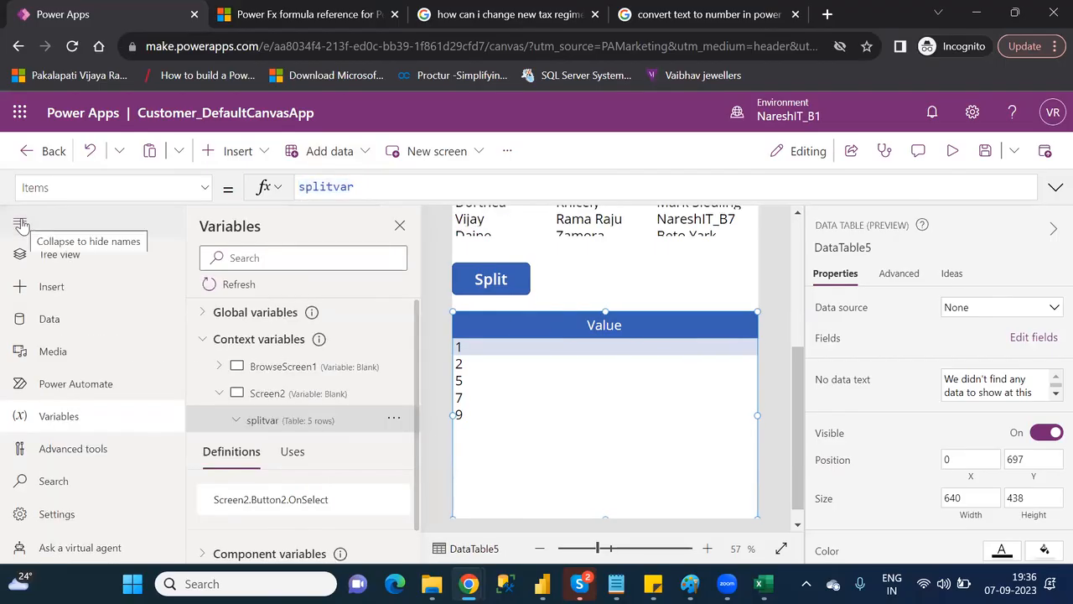
{"action": "left_click", "coordinate": [65, 255]}
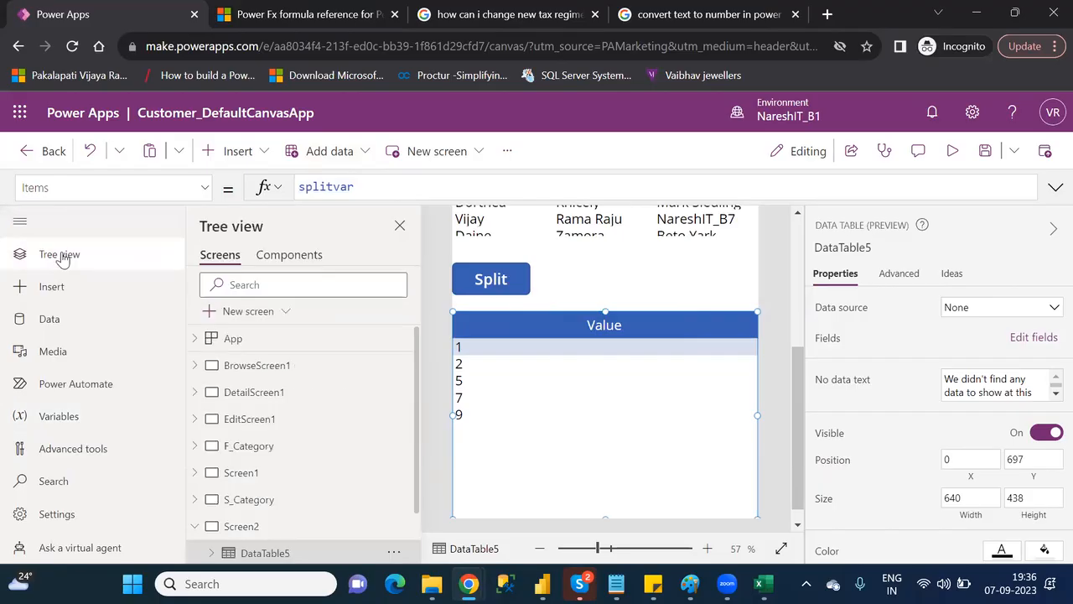
{"action": "left_click", "coordinate": [297, 500]}
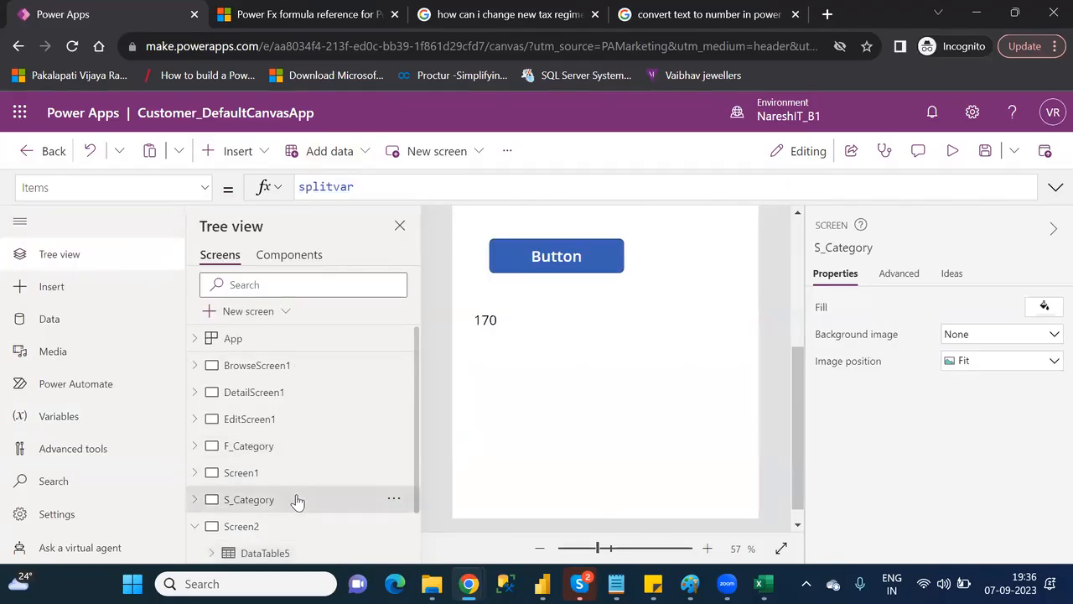
{"action": "left_click", "coordinate": [261, 529]}
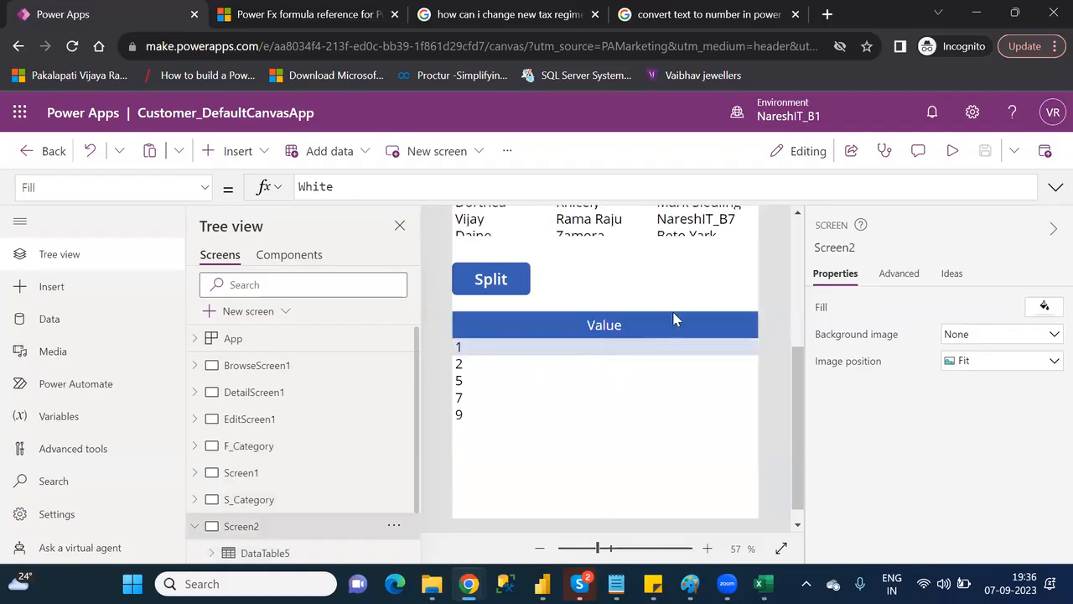
{"action": "left_click", "coordinate": [694, 313]}
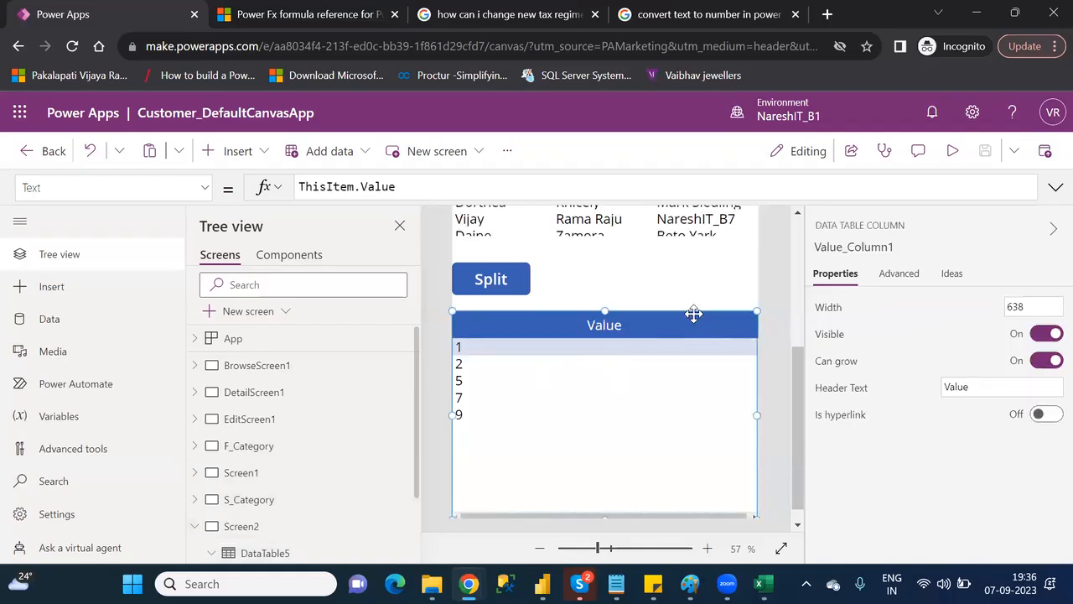
{"action": "left_click", "coordinate": [262, 502]}
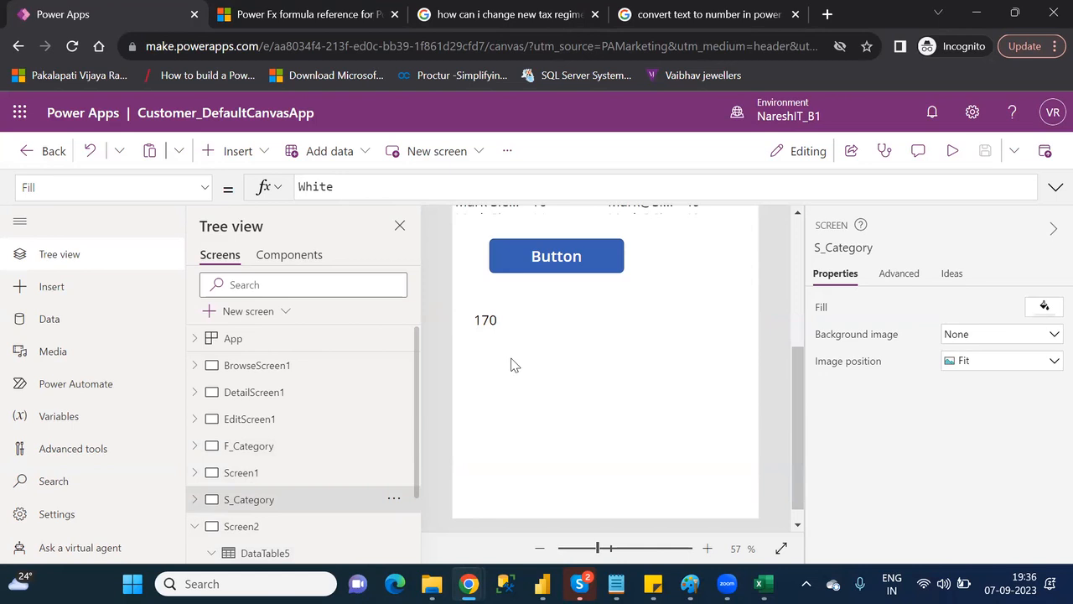
Copy the splitvar data table from Screen2 onto the S_Category screen and inspect the copy's Items formula
{"action": "left_click", "coordinate": [284, 553]}
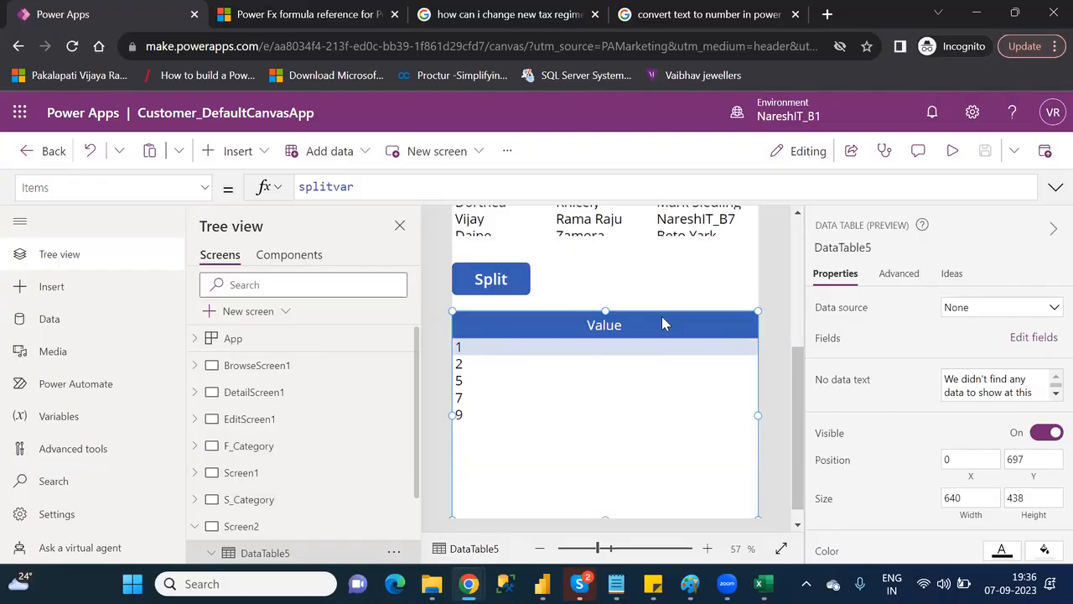
{"action": "left_click", "coordinate": [270, 499]}
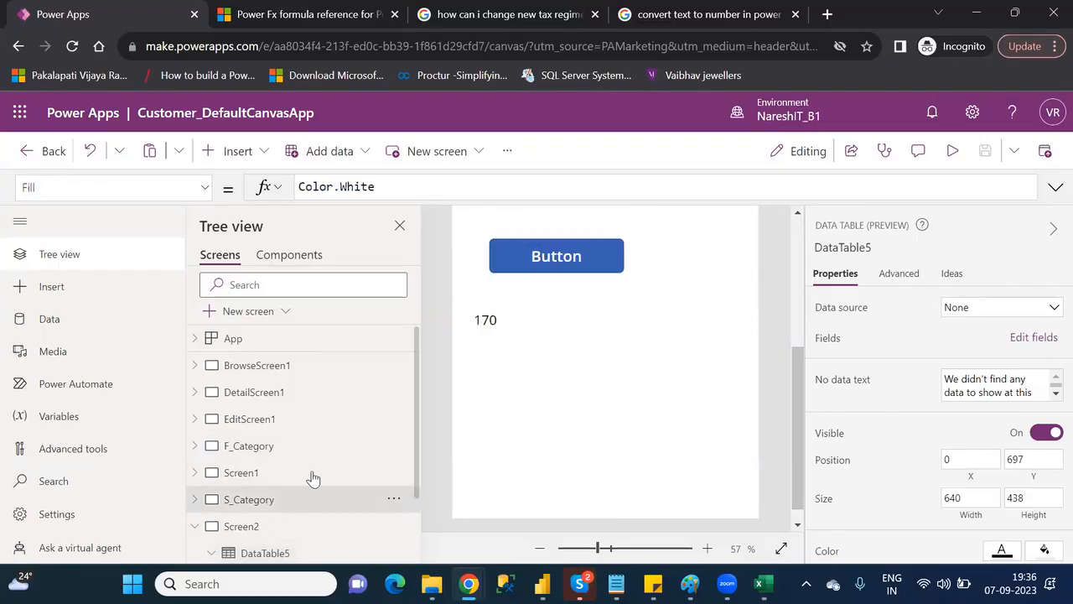
{"action": "left_click", "coordinate": [637, 363]}
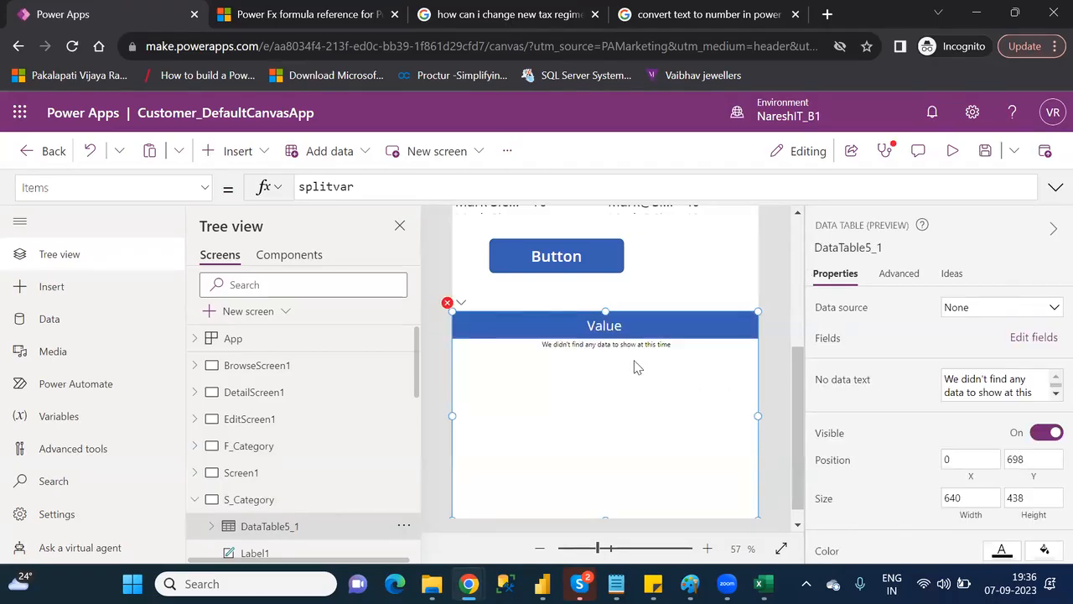
{"action": "double_click", "coordinate": [326, 187]}
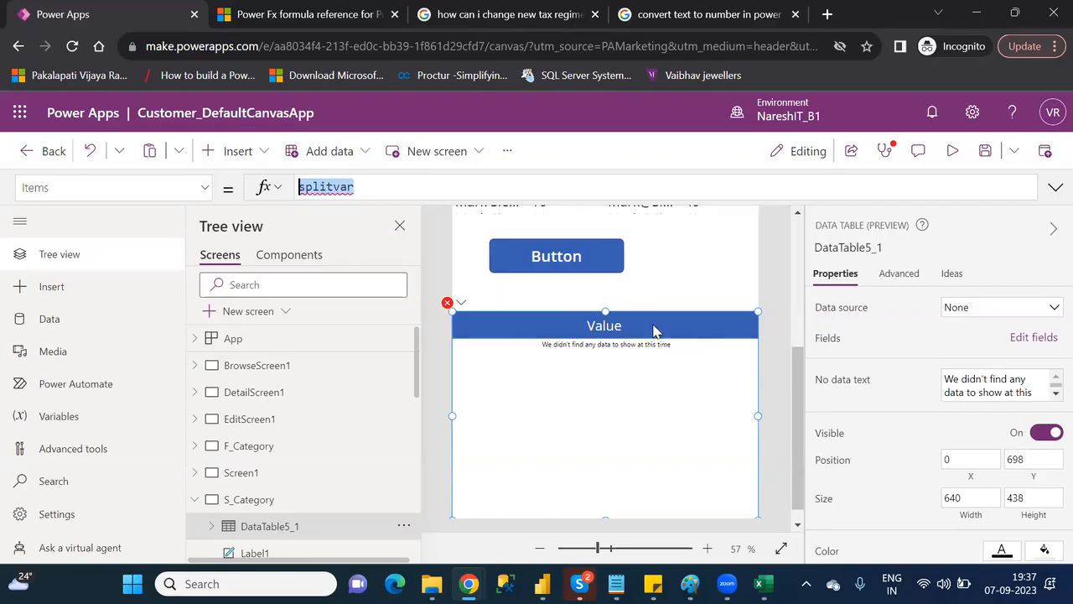
Delete the Value column and the pasted data table from S_Category, and collapse that screen in the tree
{"action": "left_click", "coordinate": [703, 326]}
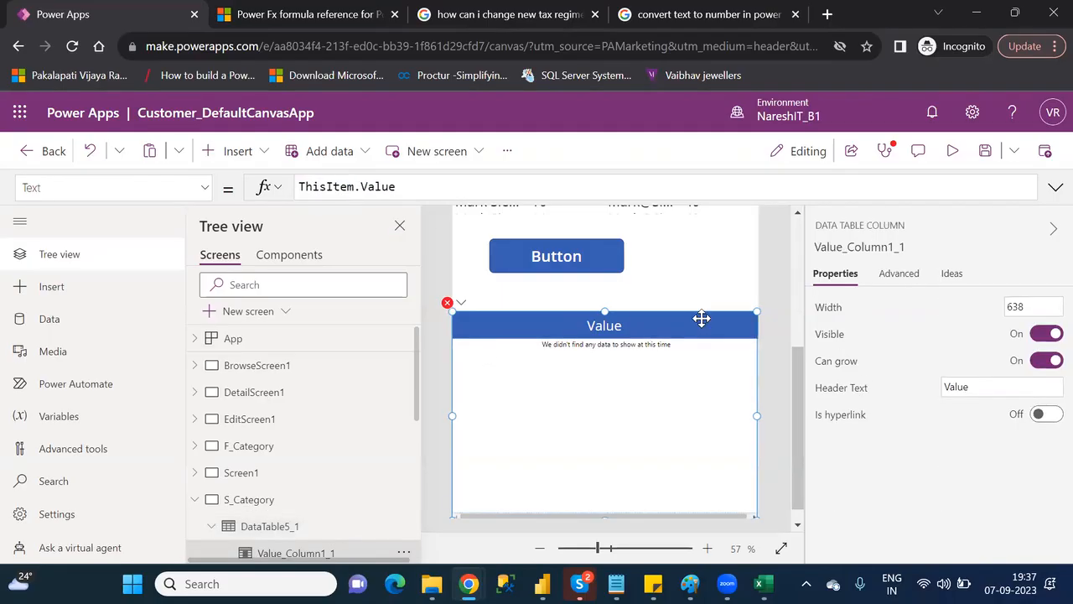
{"action": "key", "text": "Delete"}
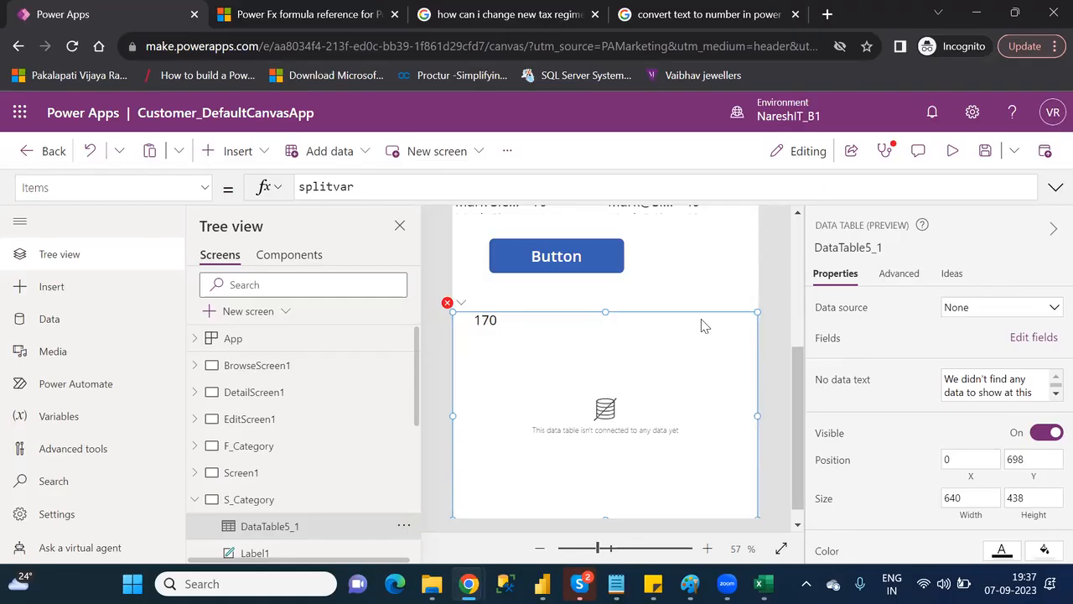
{"action": "key", "text": "Delete"}
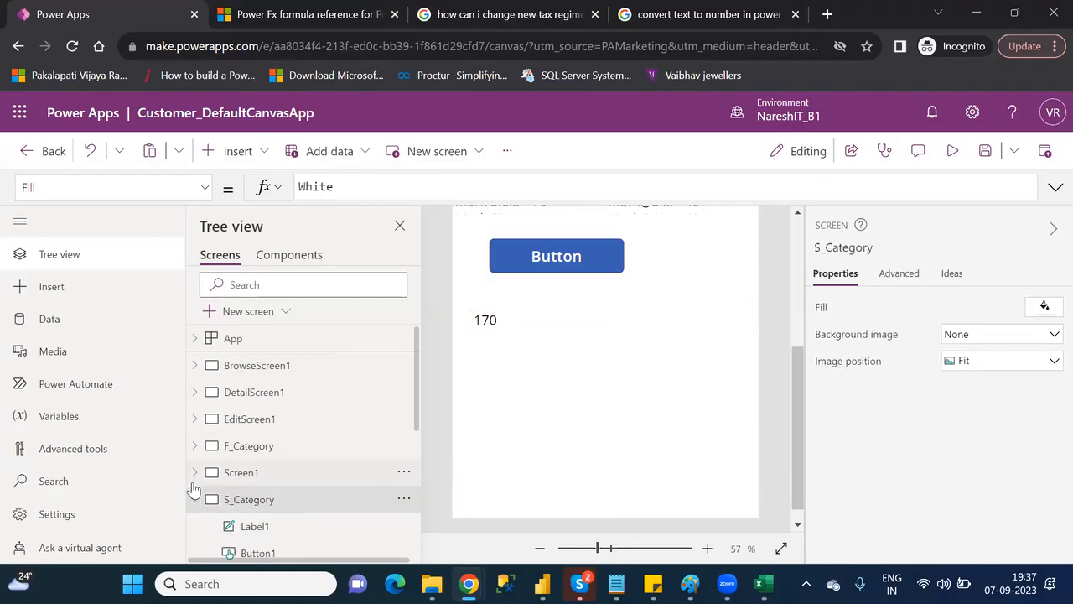
{"action": "left_click", "coordinate": [197, 500]}
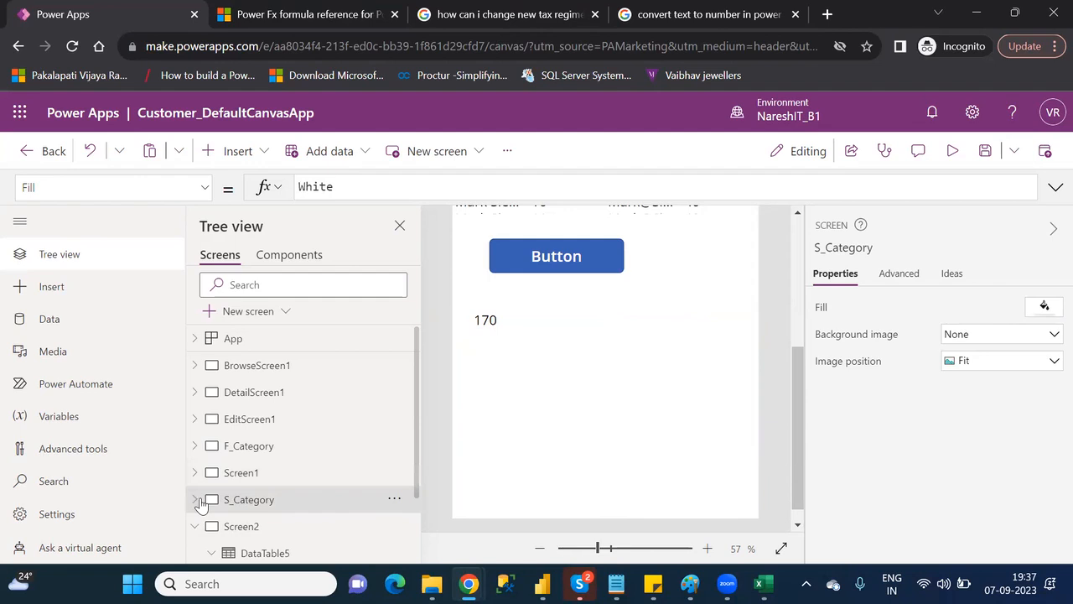
Collapse the navigation names, return to Screen2 and select the Value column of its data table
{"action": "left_click", "coordinate": [17, 225]}
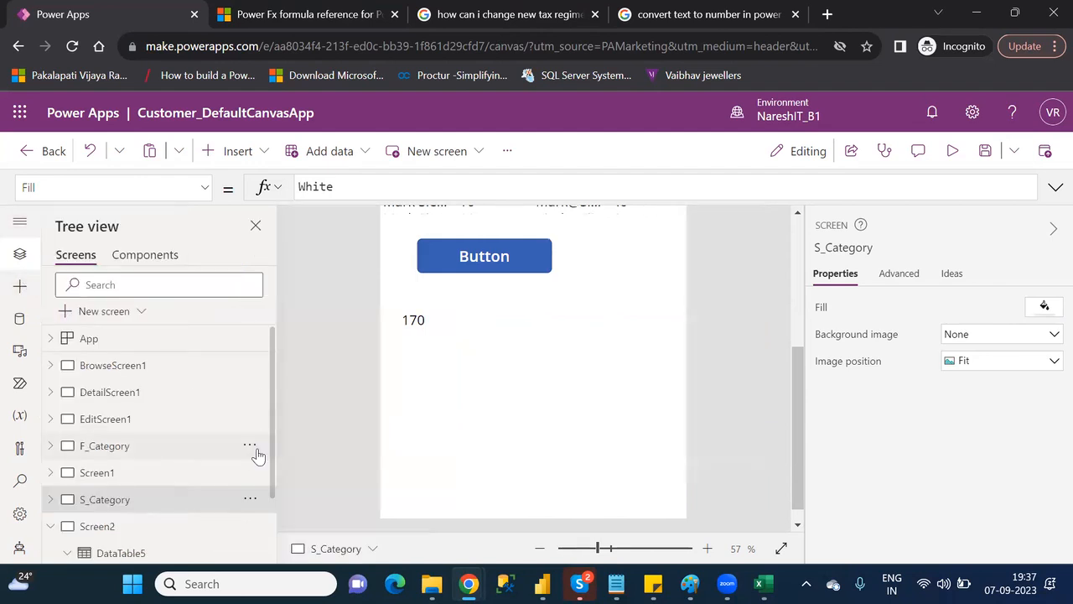
{"action": "left_click", "coordinate": [118, 526]}
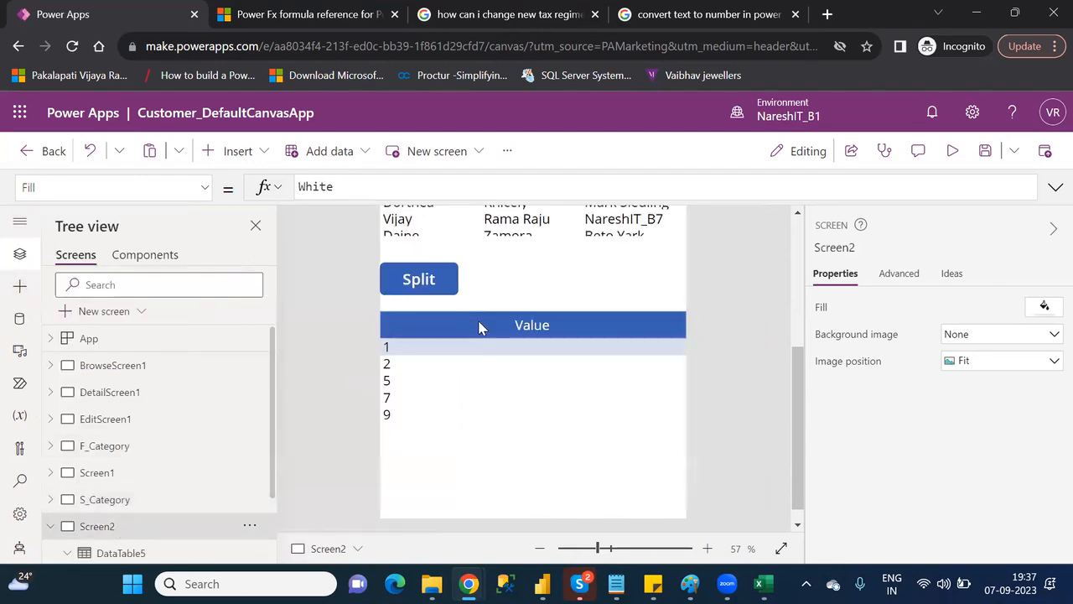
{"action": "left_click", "coordinate": [479, 326]}
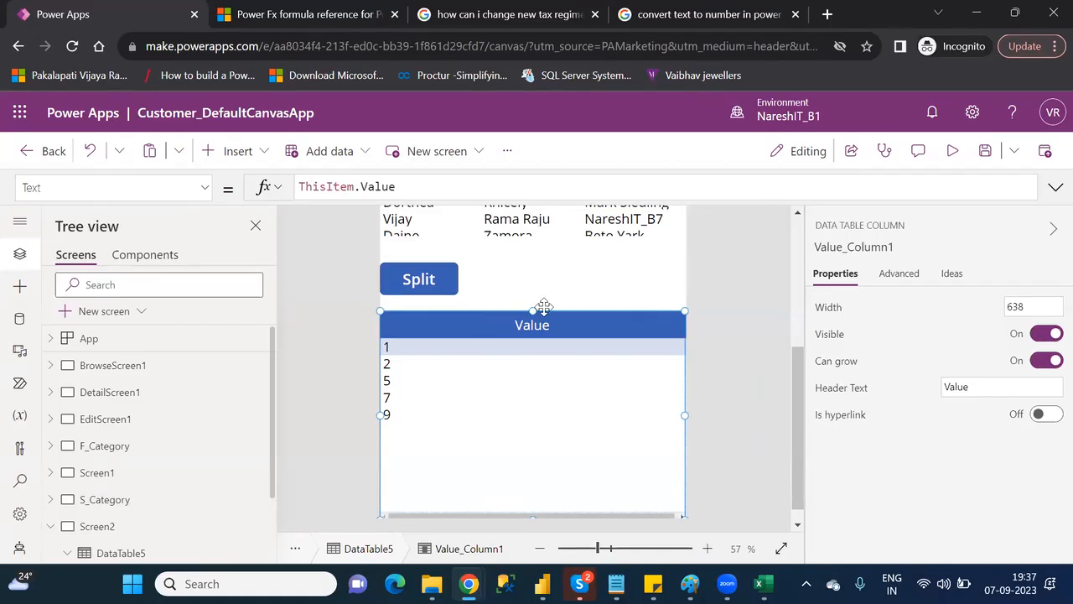
Switch to Notepad, review the S category functions in Category_Wise_Functions, and return to the Power Apps editor
{"action": "left_click", "coordinate": [617, 584]}
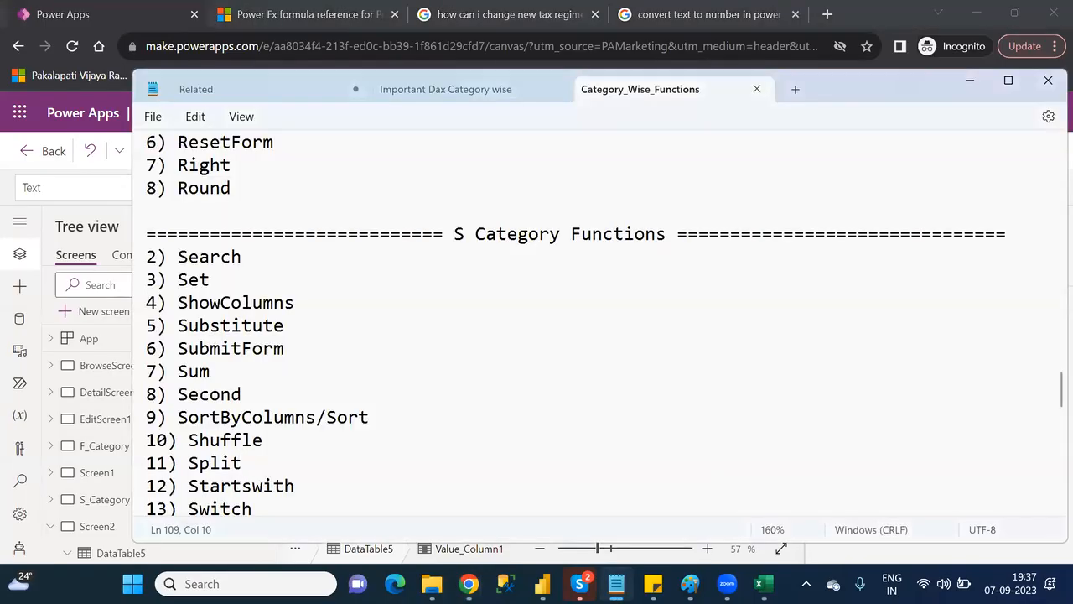
{"action": "left_click", "coordinate": [617, 584]}
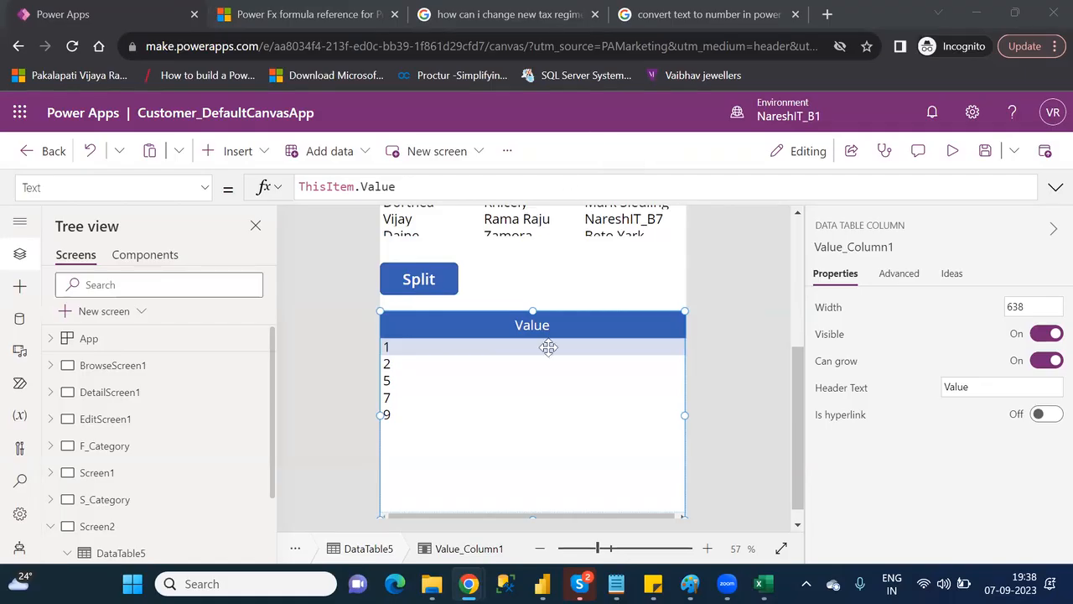
{"action": "mouse_move", "coordinate": [616, 584]}
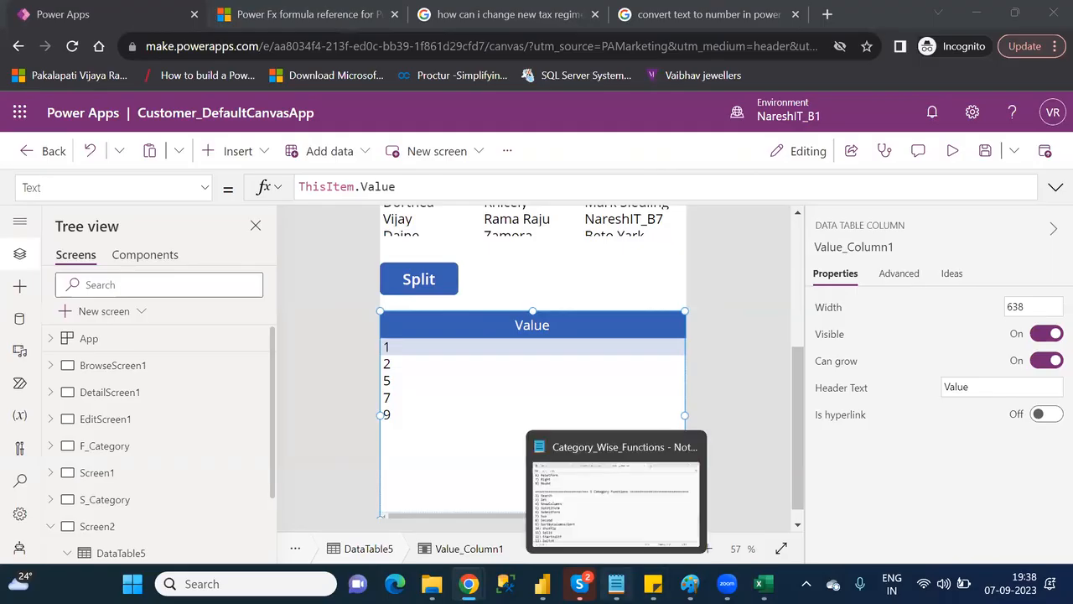
{"action": "left_click", "coordinate": [618, 495]}
{"action": "key", "text": "Down"}
{"action": "key", "text": "Down"}
{"action": "key", "text": "Down"}
{"action": "key", "text": "Down"}
{"action": "key", "text": "Down"}
{"action": "key", "text": "Down"}
{"action": "key", "text": "Down"}
{"action": "key", "text": "Down"}
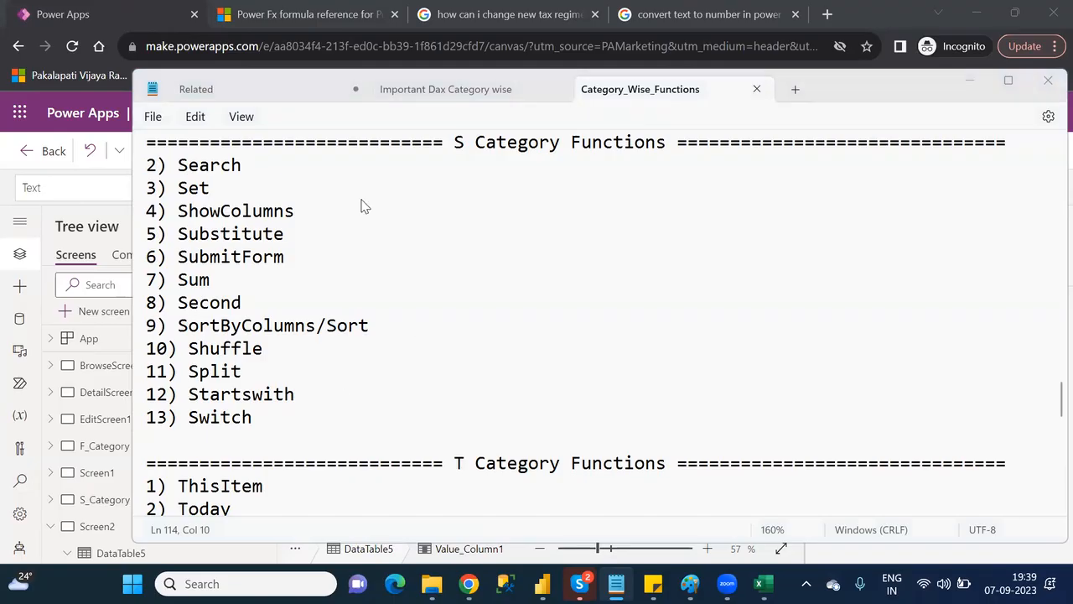
{"action": "key", "text": "alt+Tab"}
{"action": "key", "text": "alt+Tab"}
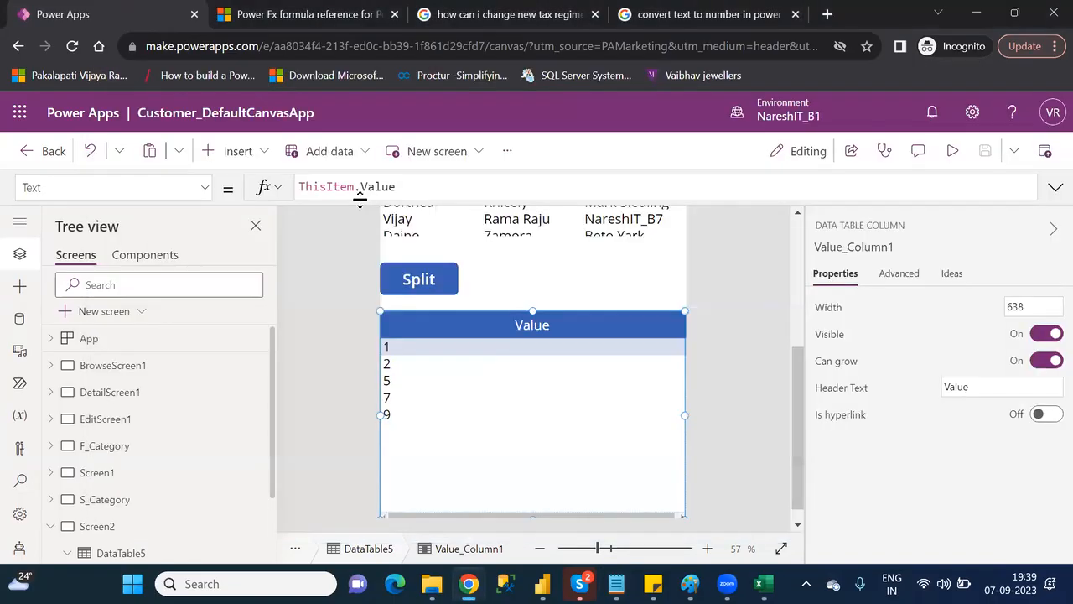
{"action": "left_click", "coordinate": [596, 332]}
{"action": "key", "text": "Delete"}
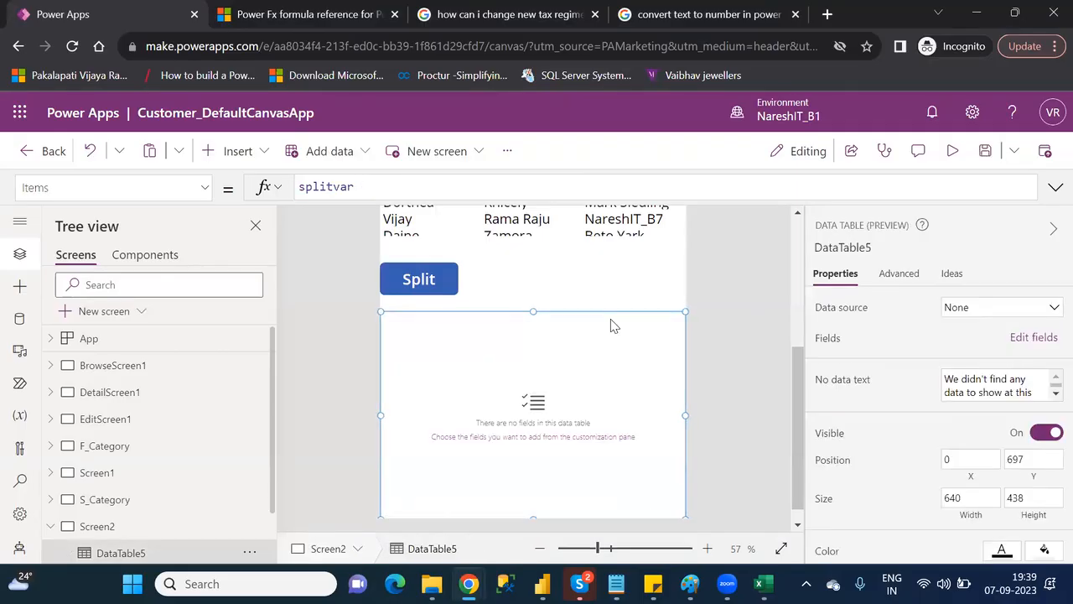
{"action": "key", "text": "Delete"}
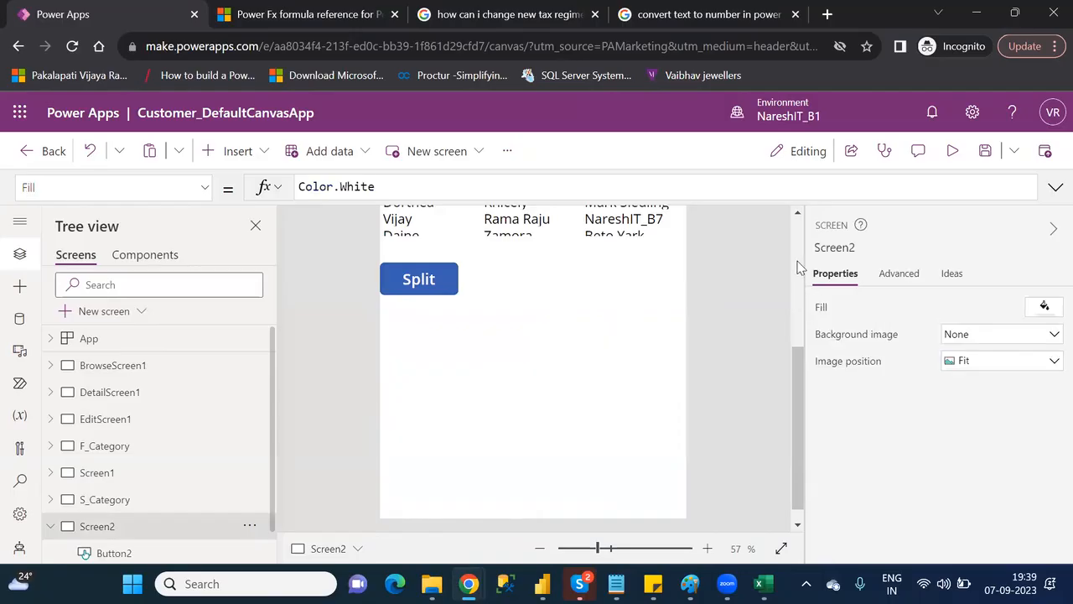
{"action": "left_click", "coordinate": [800, 255]}
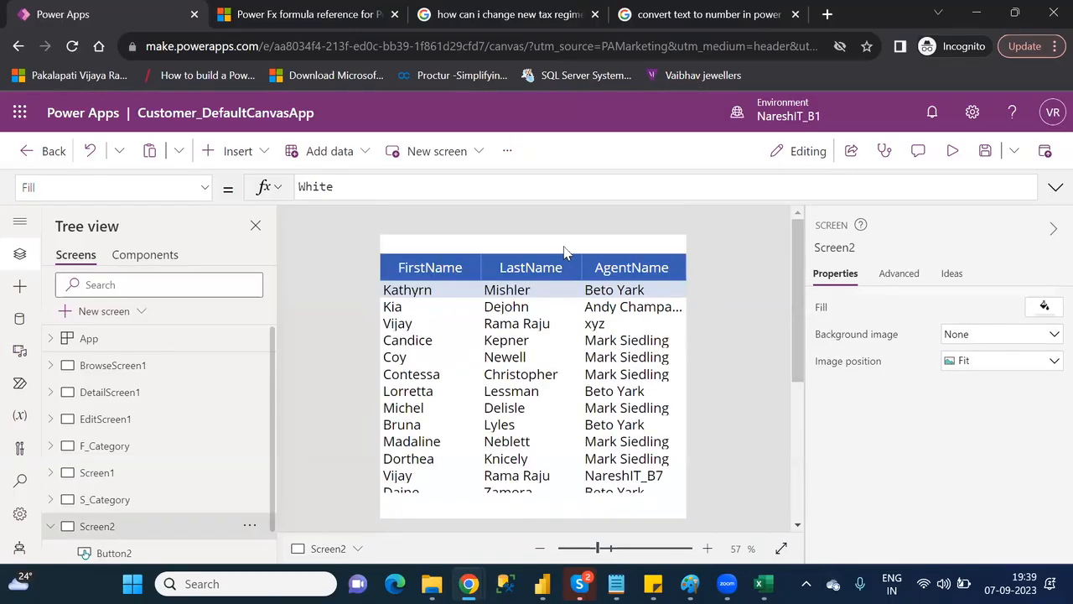
{"action": "key", "text": "ctrl+z"}
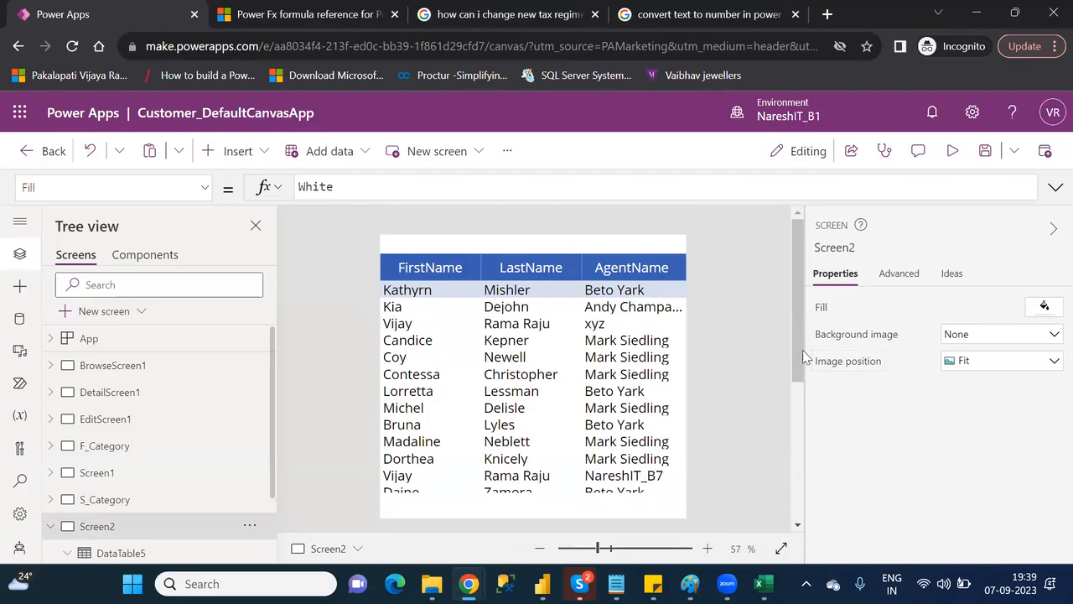
Wrap the Shuffle formula in the Items property of Screen2's customer data table (DataTable4) in an AddColumns function
{"action": "scroll", "coordinate": [802, 349], "scroll_direction": "down", "scroll_amount": 1}
{"action": "scroll", "coordinate": [809, 402], "scroll_direction": "down", "scroll_amount": 5}
{"action": "scroll", "coordinate": [813, 386], "scroll_direction": "up", "scroll_amount": 5}
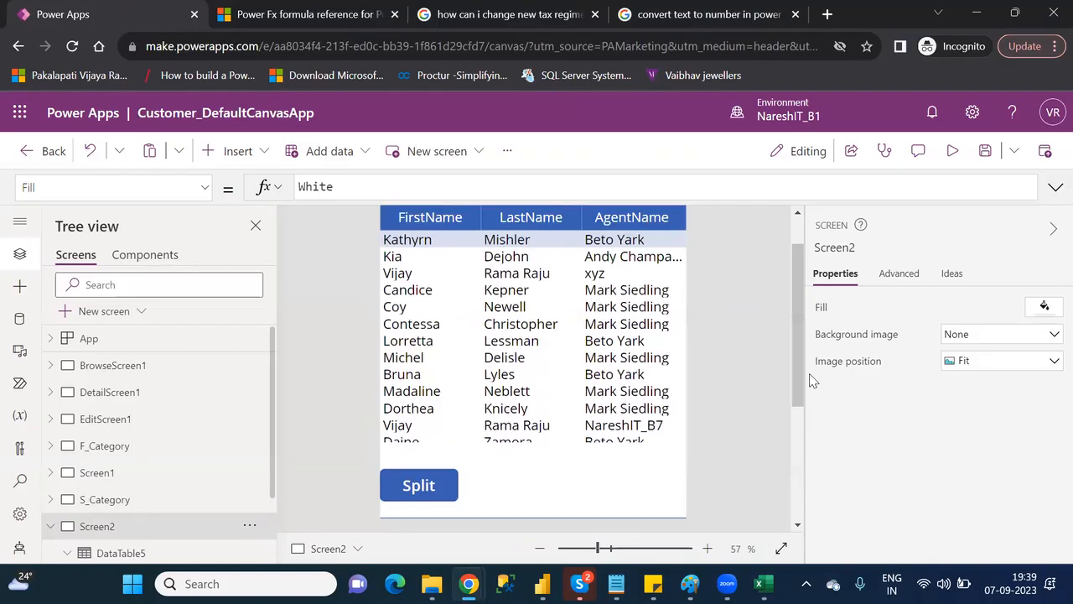
{"action": "scroll", "coordinate": [799, 372], "scroll_direction": "up", "scroll_amount": 2}
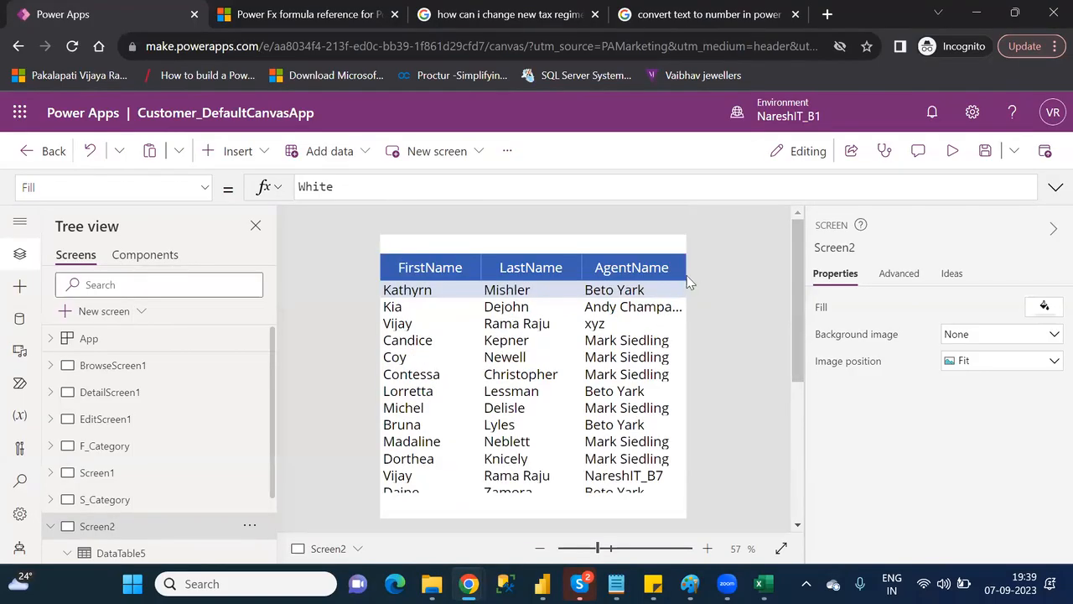
{"action": "left_click", "coordinate": [661, 261]}
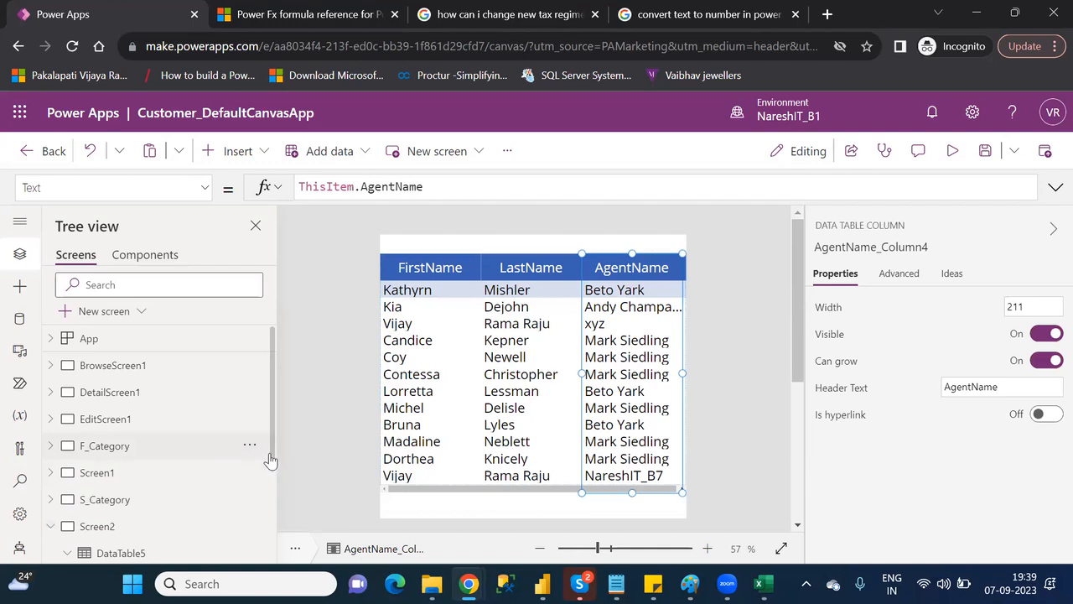
{"action": "left_click_drag", "start_coordinate": [272, 473], "coordinate": [270, 541]}
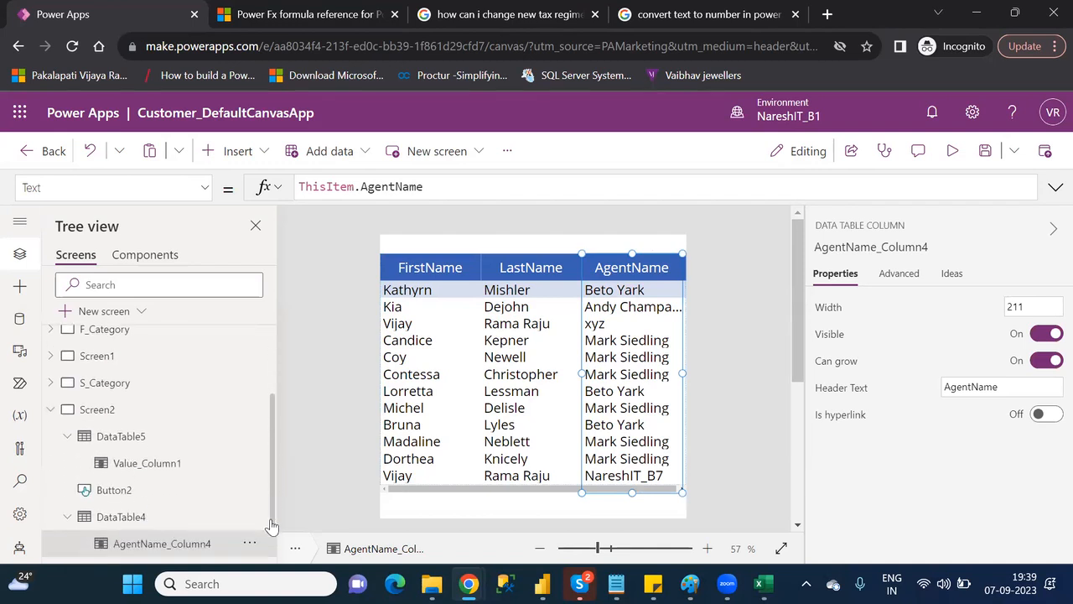
{"action": "left_click", "coordinate": [122, 518]}
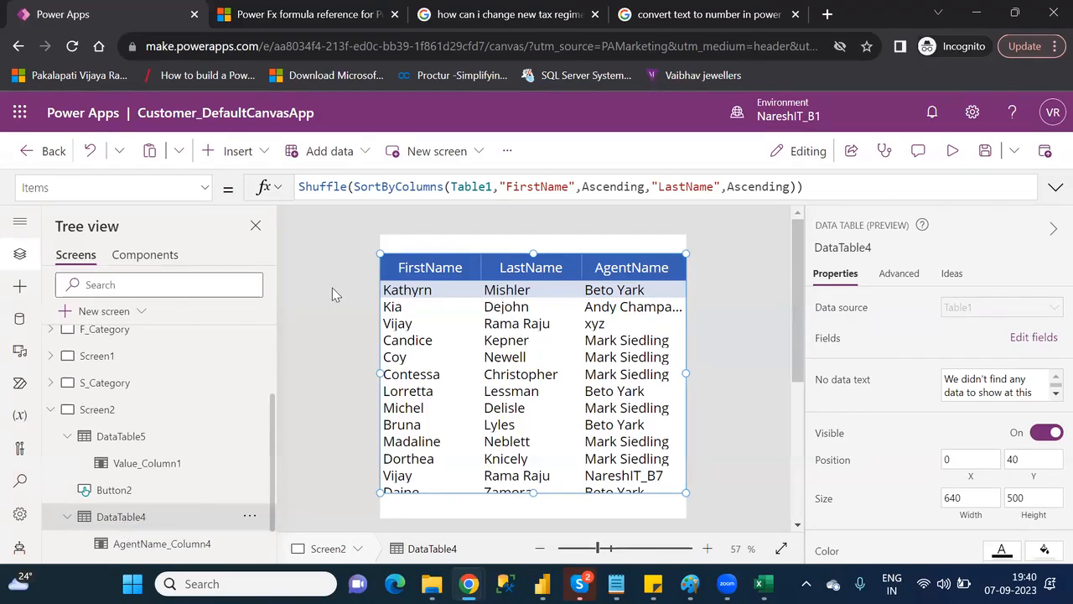
{"action": "left_click", "coordinate": [300, 187]}
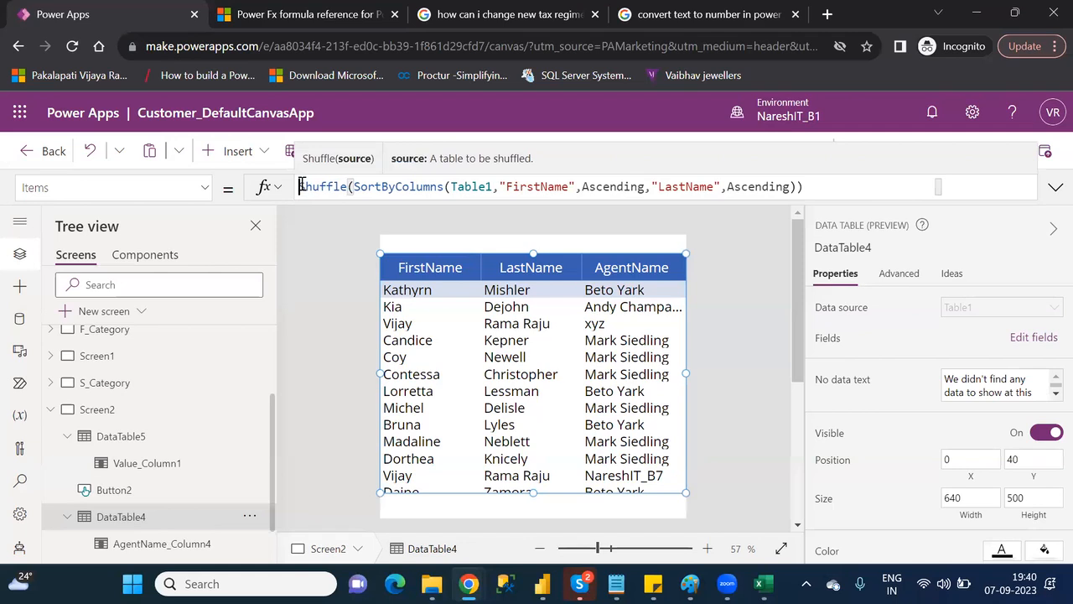
{"action": "type", "text": "Add"}
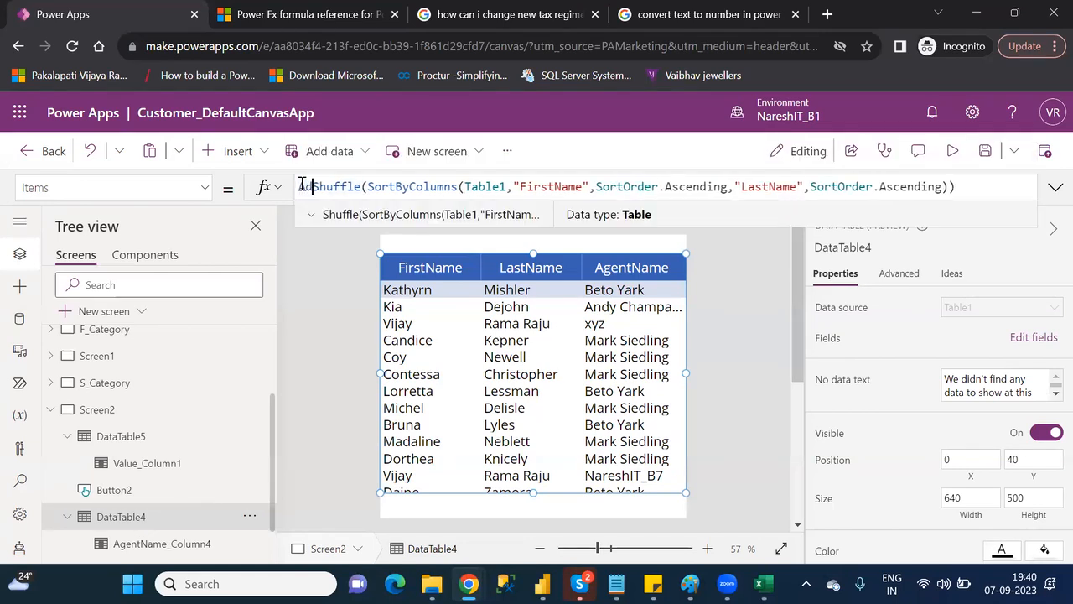
{"action": "type", "text": "c"}
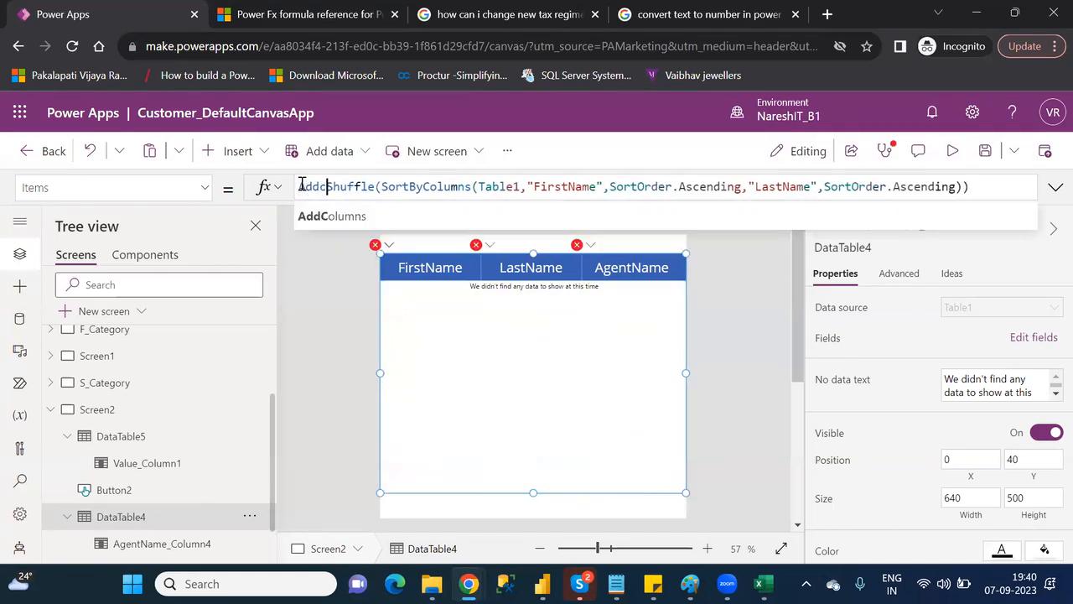
{"action": "key", "text": "Tab"}
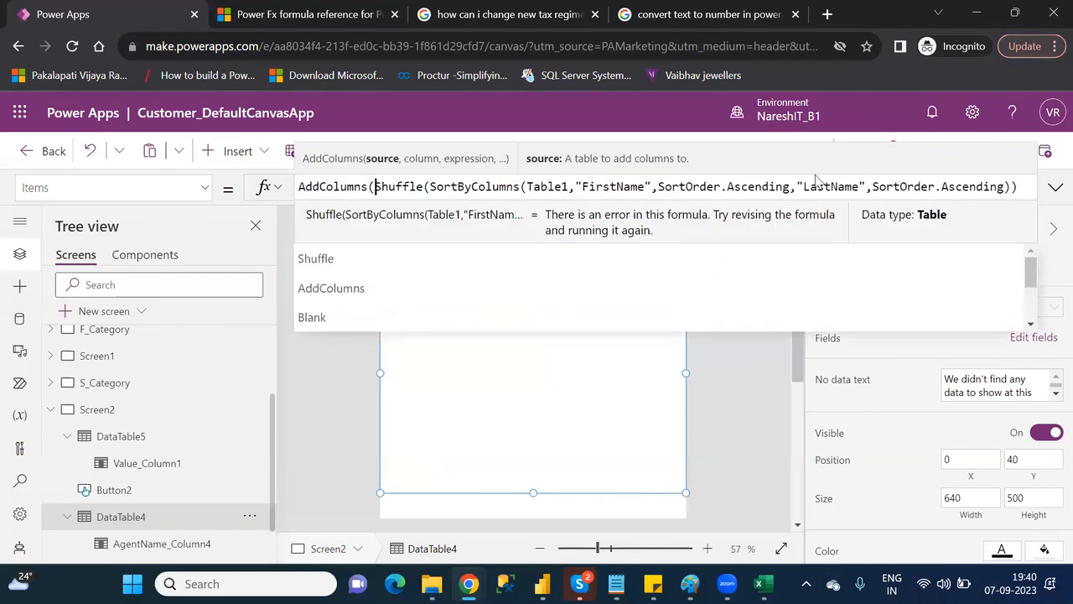
After the Shuffle source in AddColumns, specify "StartsWith" as the name of the new column
{"action": "left_click", "coordinate": [1023, 189]}
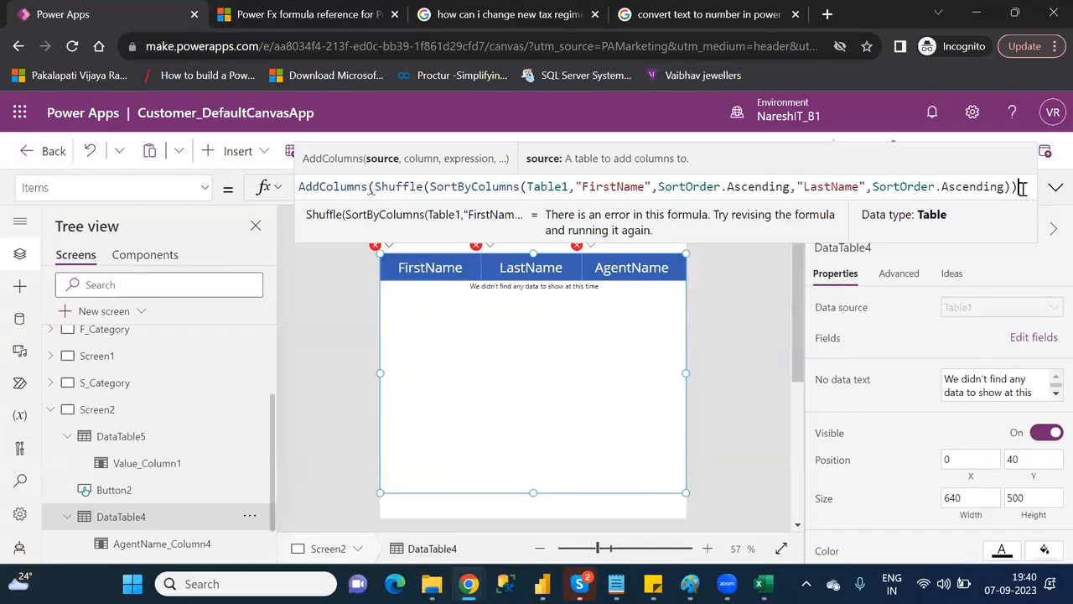
{"action": "type", "text": ", "}
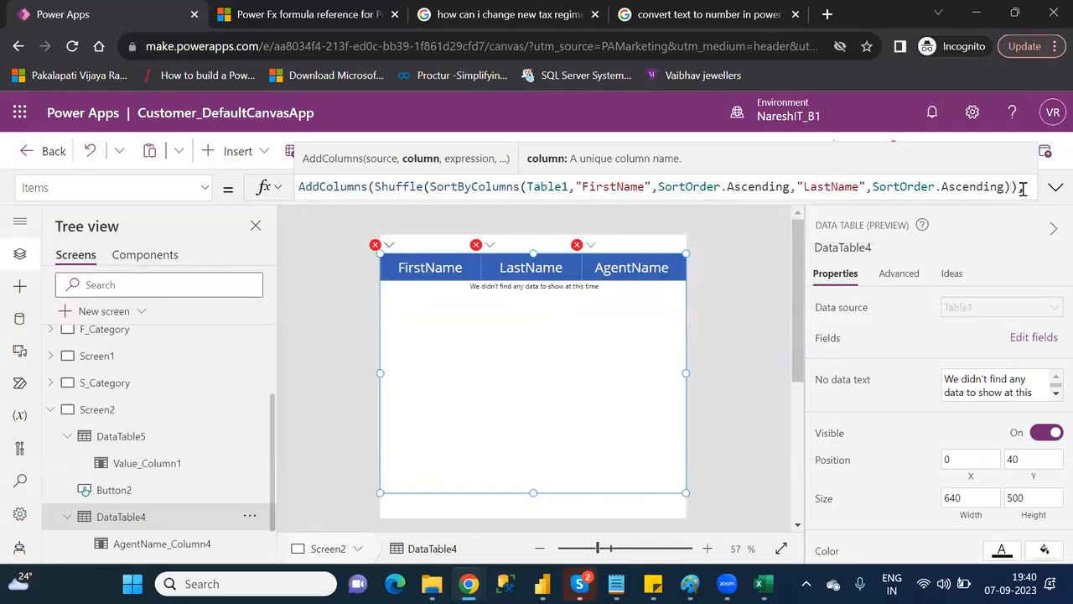
{"action": "type", "text": "\""}
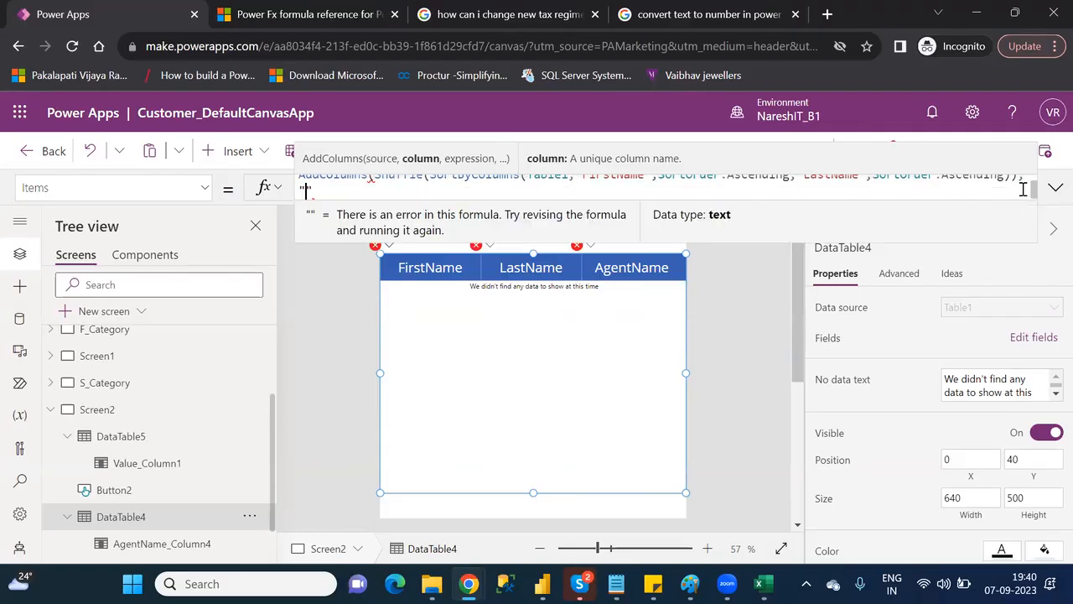
{"action": "type", "text": "Star"}
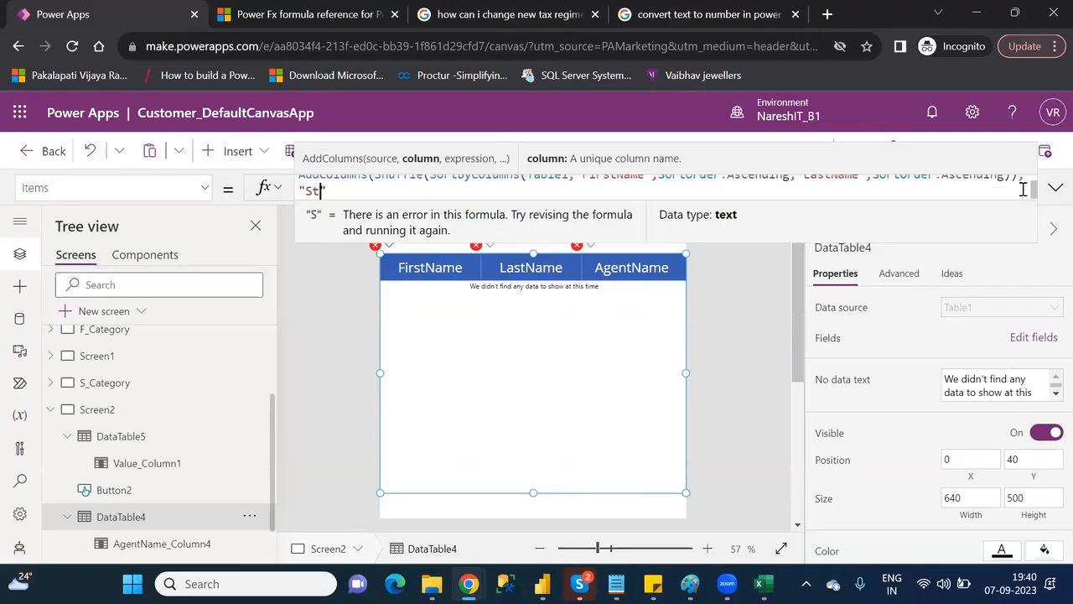
{"action": "type", "text": "tsW"}
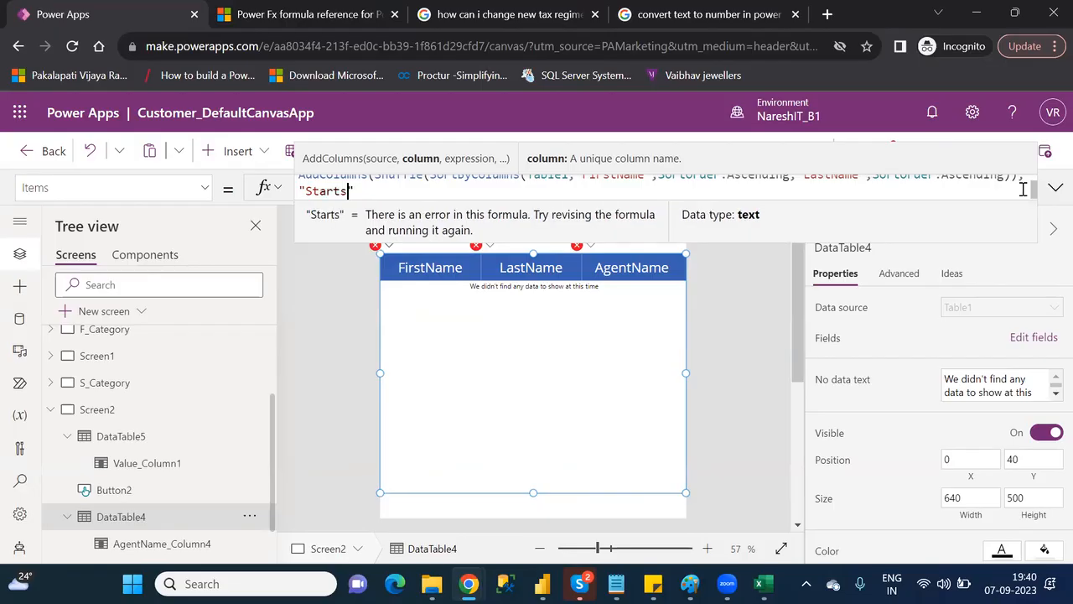
{"action": "type", "text": "ith\""}
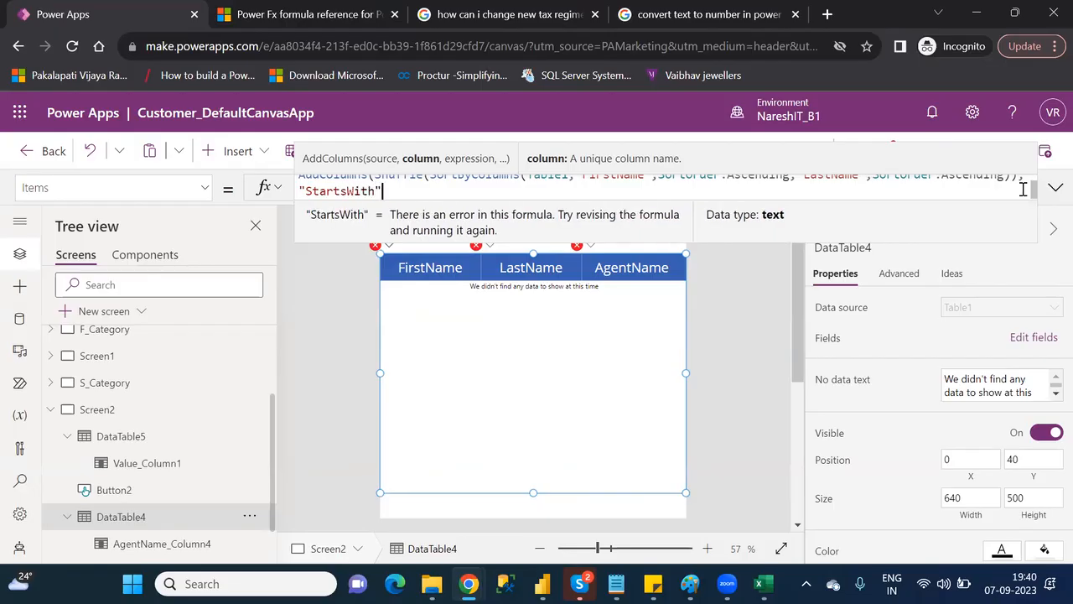
Begin the new column's expression with the StartsWith function, using FirstName as the text to check
{"action": "type", "text": ",st"}
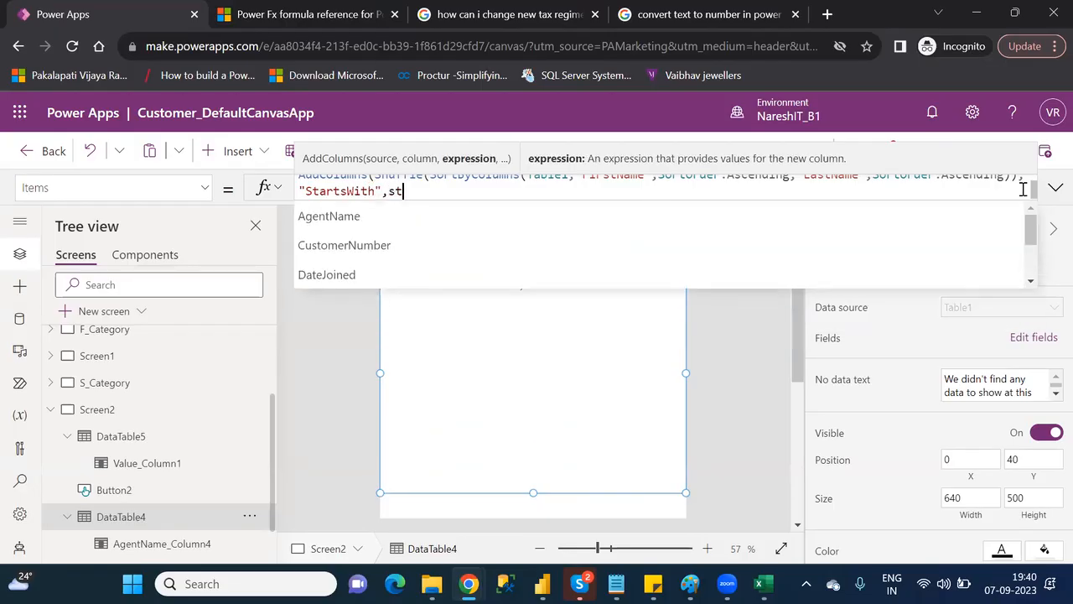
{"action": "type", "text": "ar"}
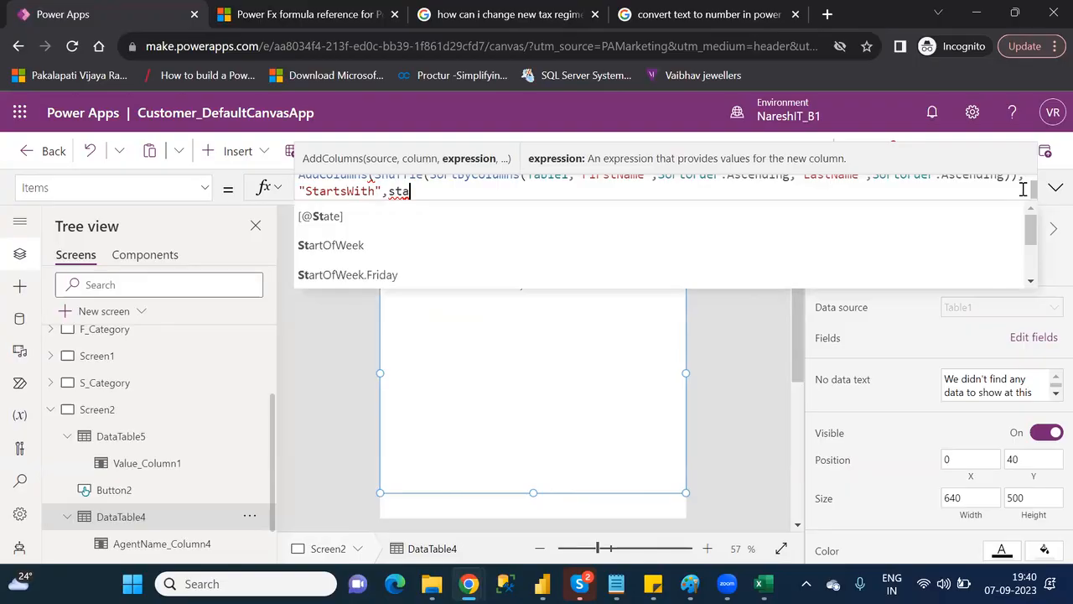
{"action": "type", "text": "ts"}
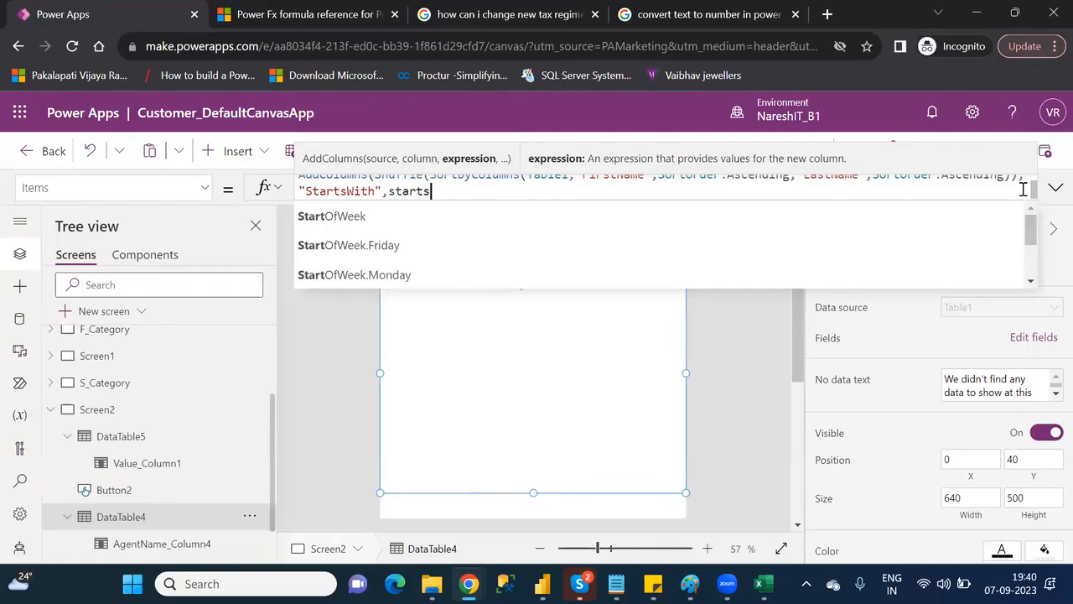
{"action": "key", "text": "Tab"}
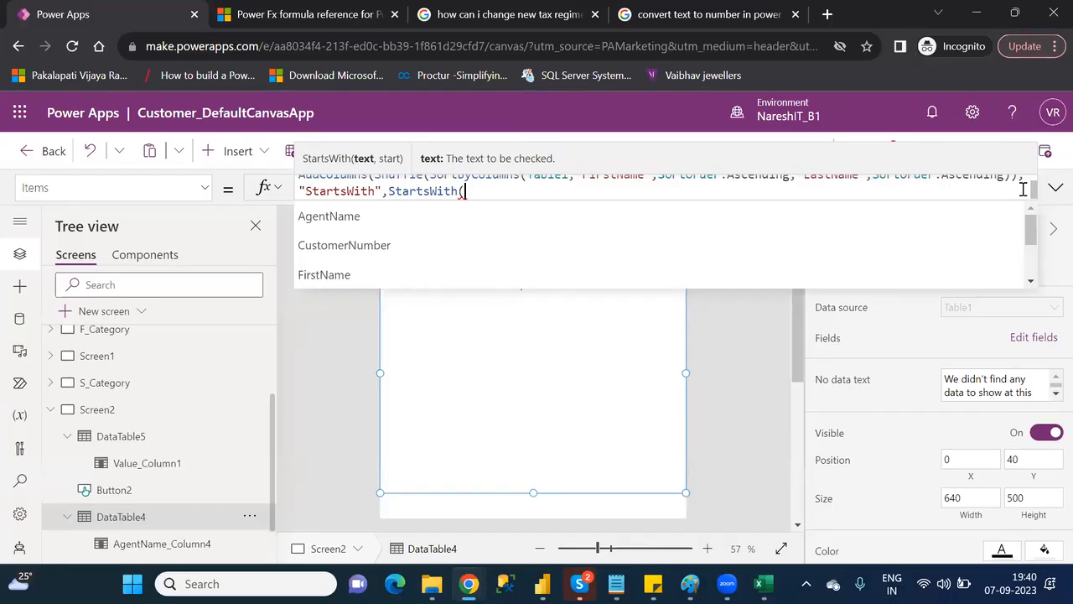
{"action": "key", "text": "Down"}
{"action": "key", "text": "Down"}
{"action": "key", "text": "Down"}
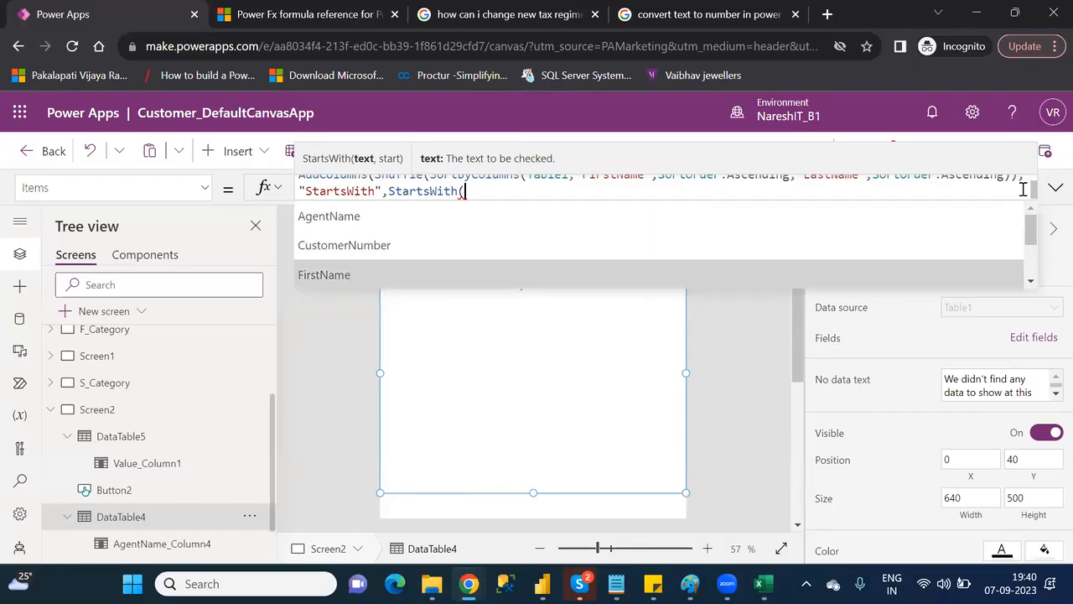
{"action": "key", "text": "Tab"}
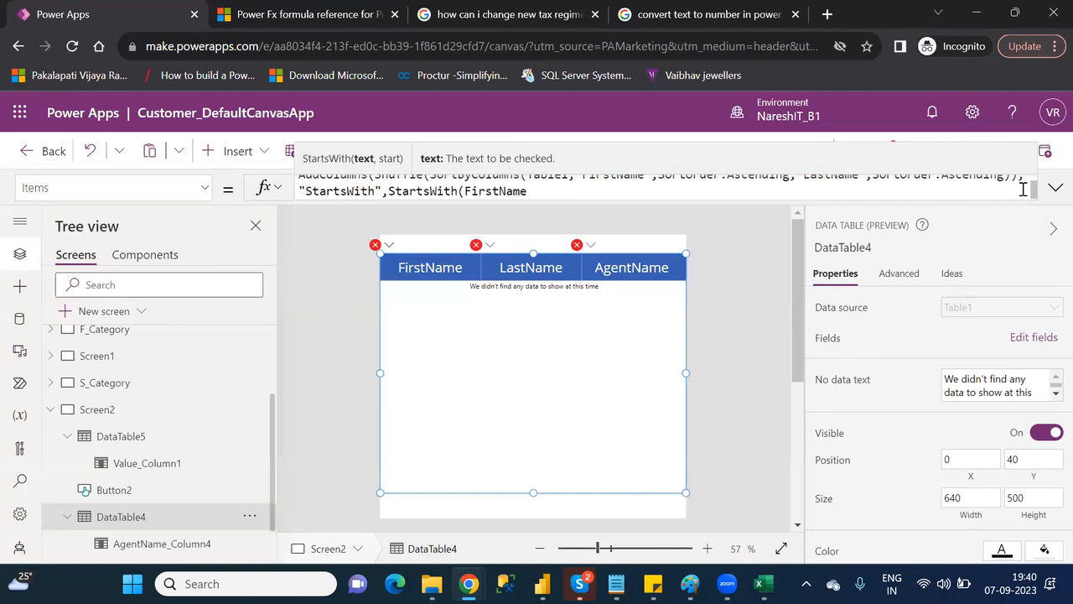
Set "K" as the starting string in StartsWith and close both functions to complete the Items formula
{"action": "type", "text": ","}
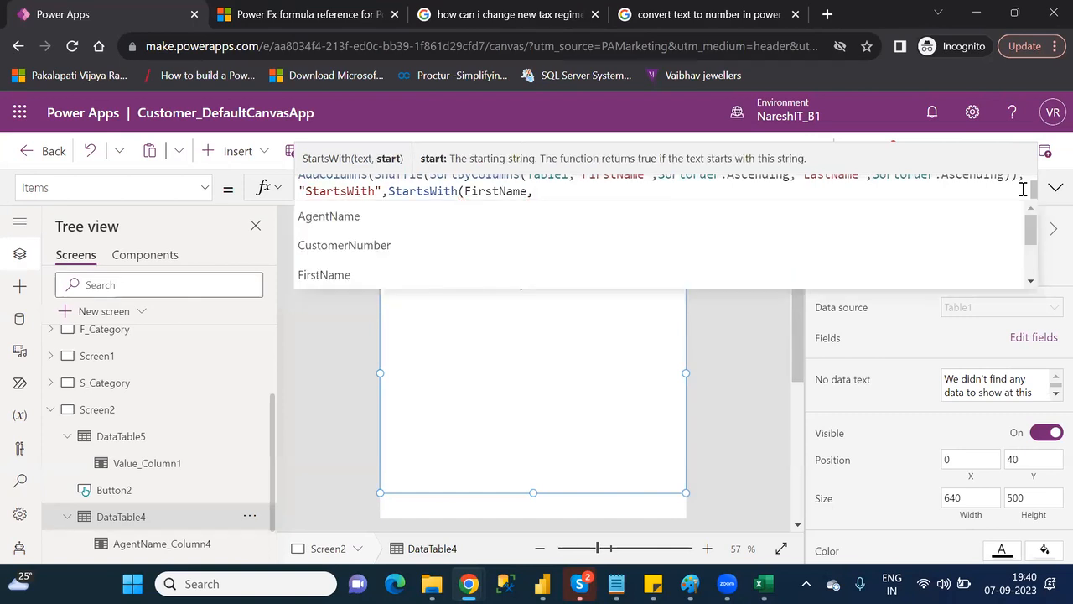
{"action": "type", "text": "\"\""}
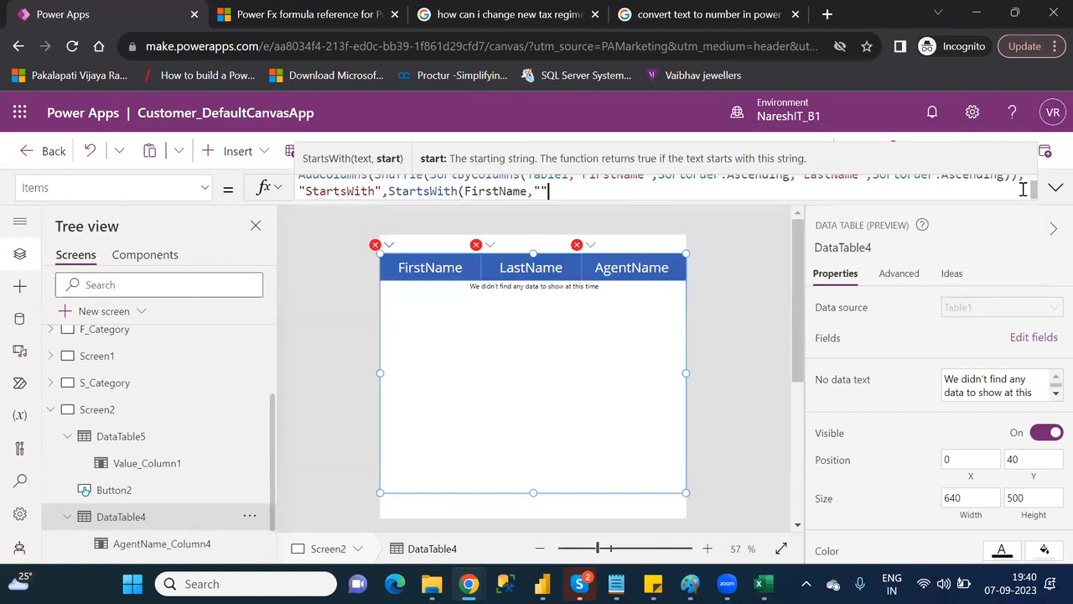
{"action": "type", "text": "K"}
{"action": "key", "text": "Right"}
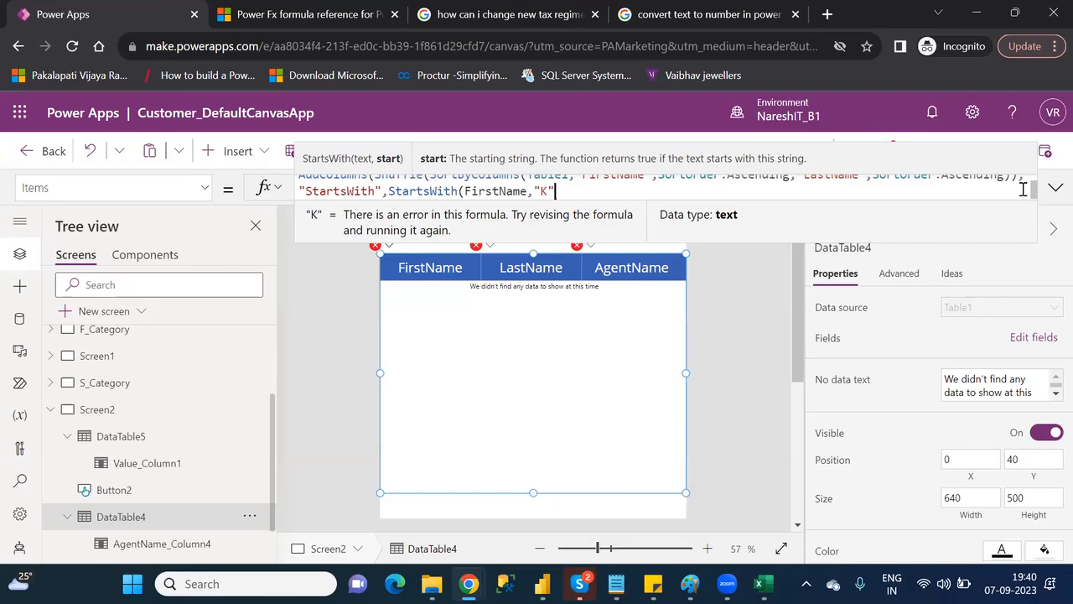
{"action": "type", "text": "))"}
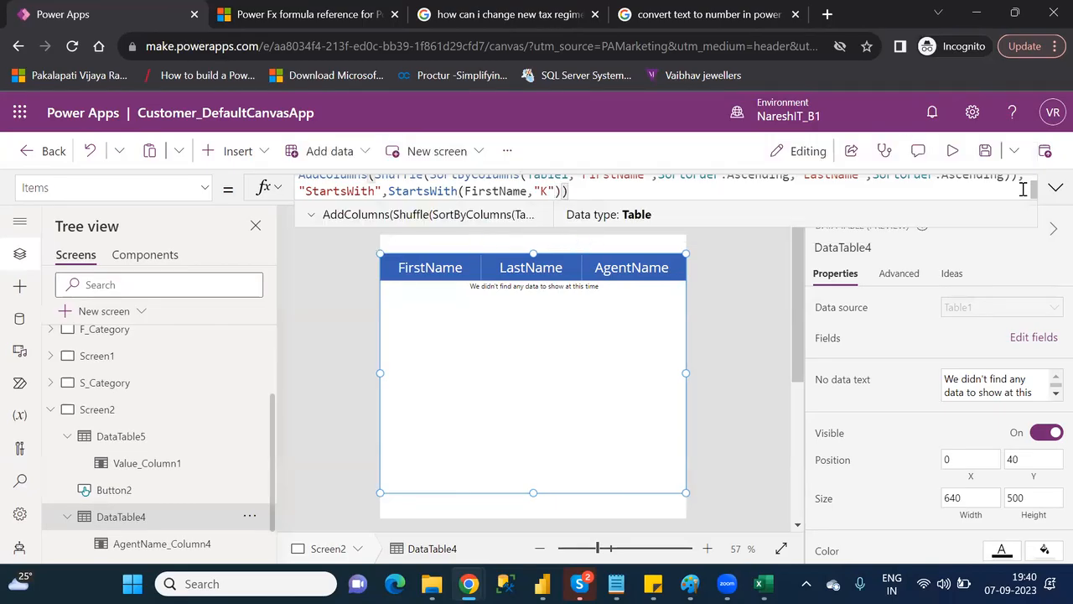
Add the StartsWith field to the customer data table's displayed fields and close the field settings
{"action": "left_click", "coordinate": [1036, 337]}
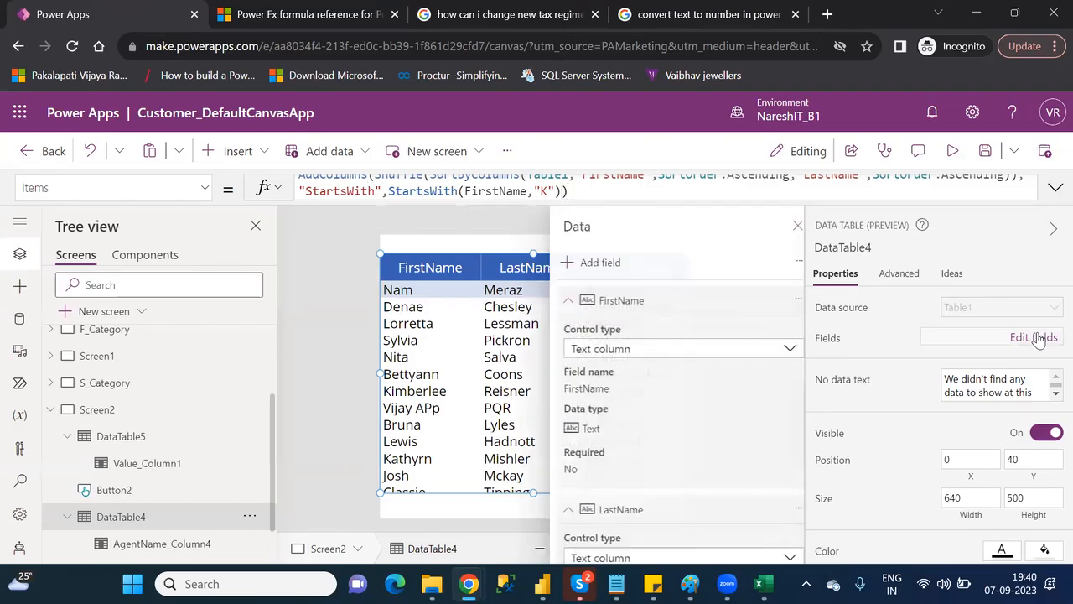
{"action": "left_click", "coordinate": [560, 264]}
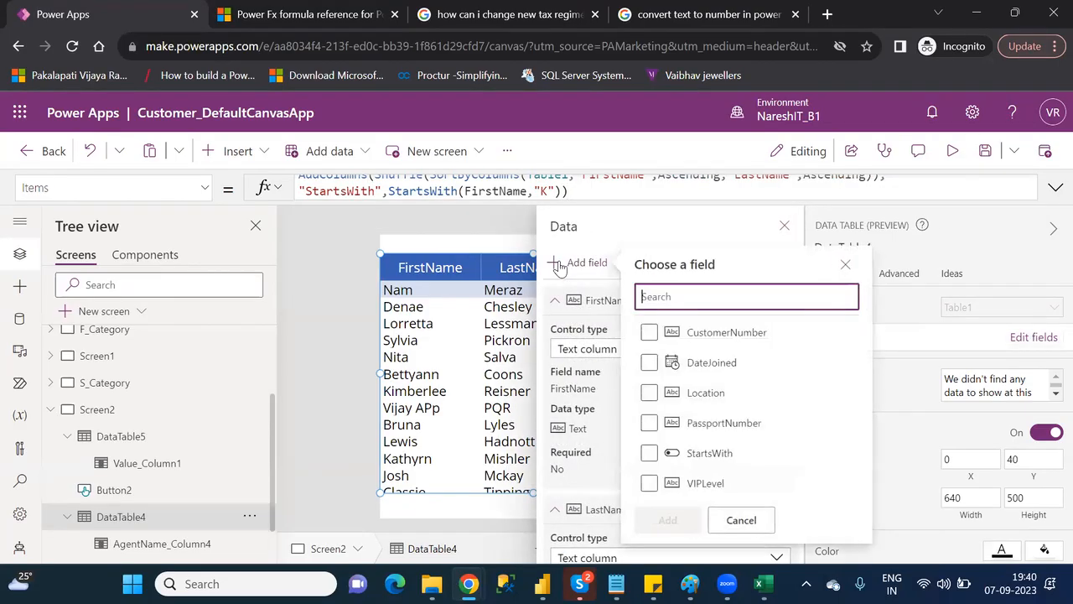
{"action": "left_click", "coordinate": [652, 454]}
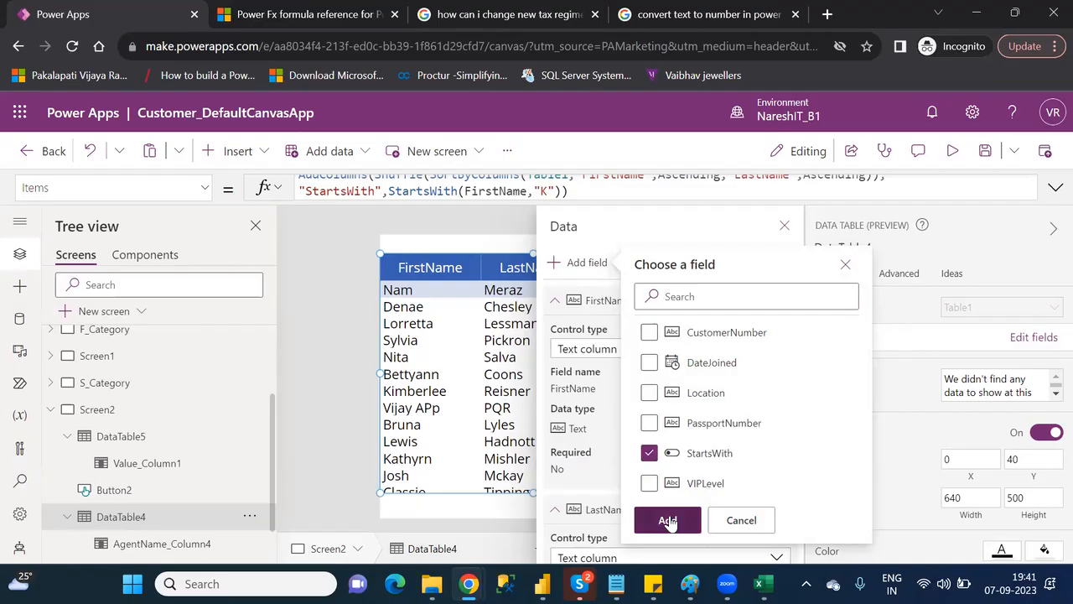
{"action": "left_click", "coordinate": [667, 520]}
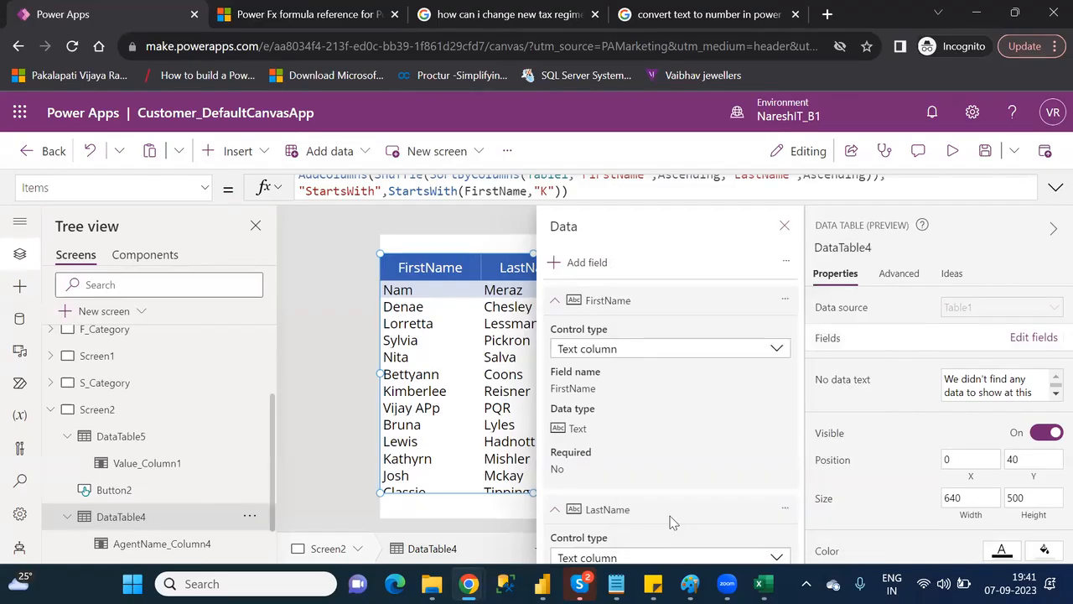
{"action": "left_click", "coordinate": [785, 225]}
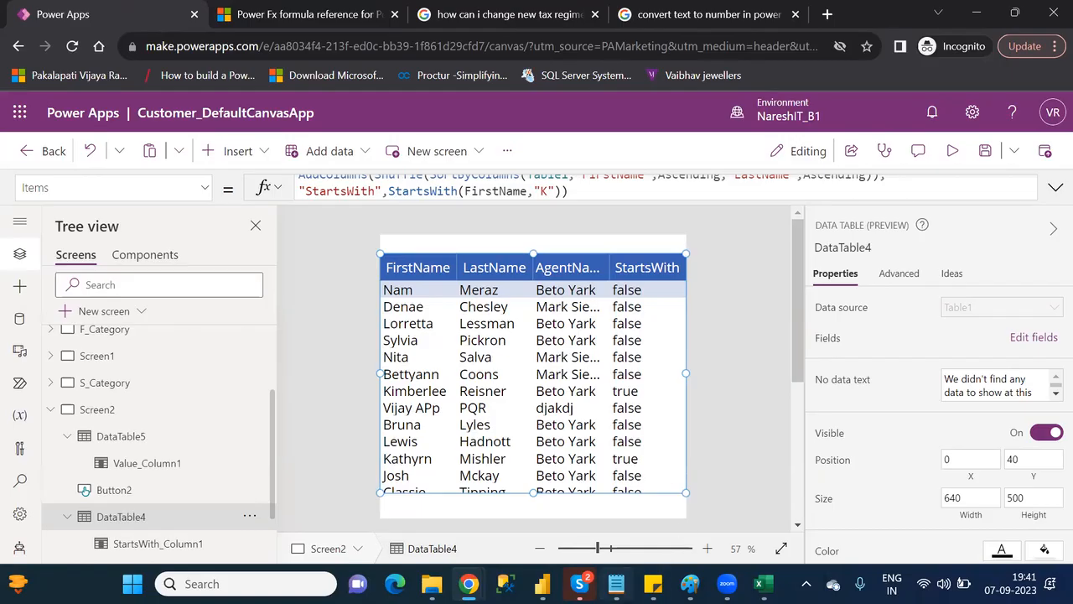
Highlight item 13, Switch, under S Category Functions in the Category_Wise_Functions notes in Notepad, and return to Power Apps
{"action": "left_click", "coordinate": [617, 584]}
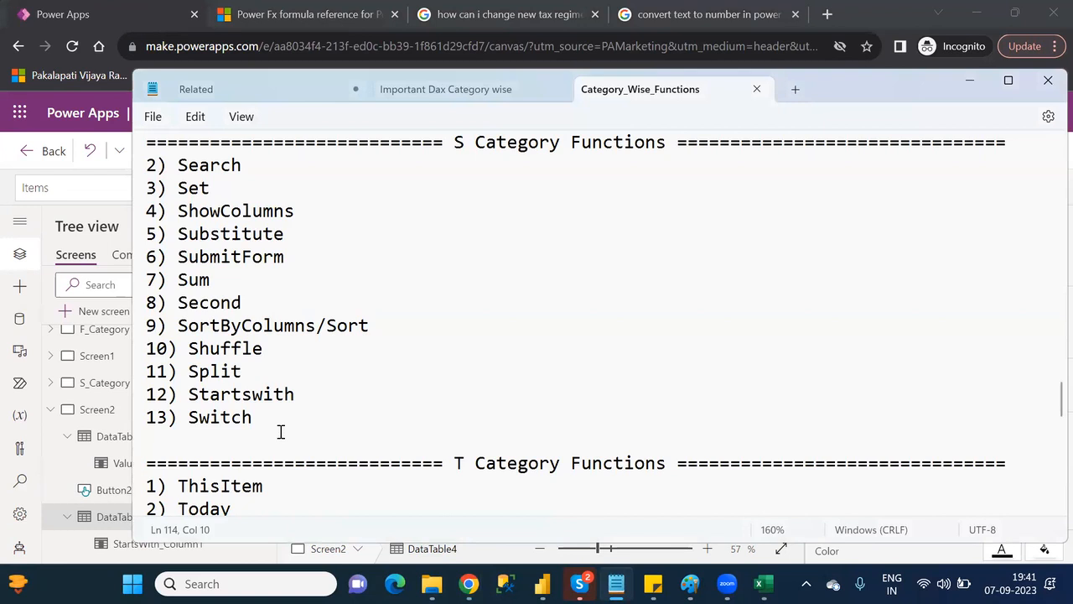
{"action": "left_click", "coordinate": [248, 419]}
{"action": "double_click", "coordinate": [249, 419]}
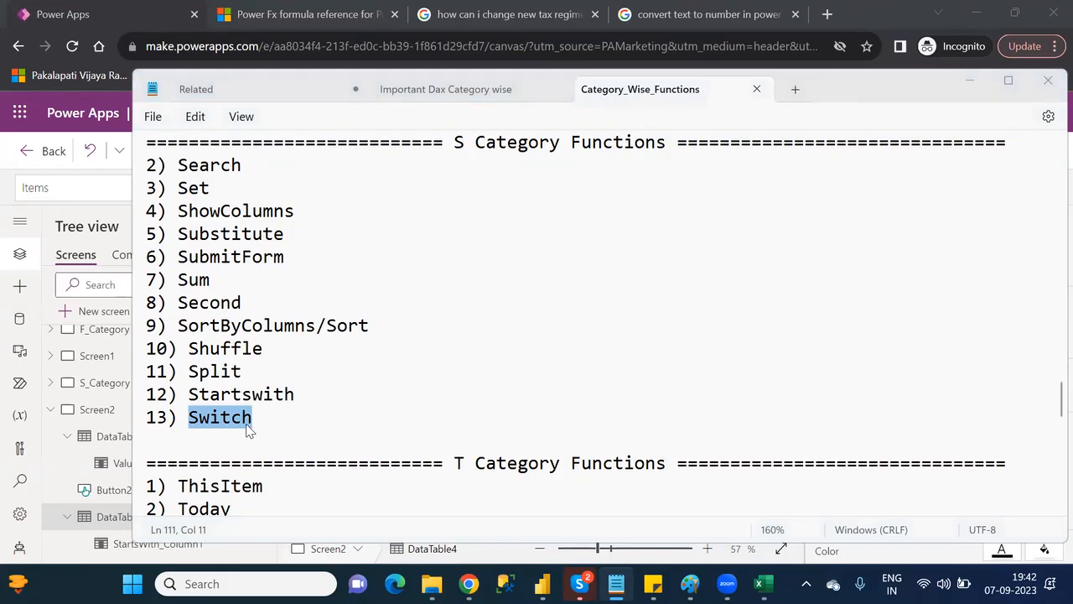
{"action": "key", "text": "alt+Tab"}
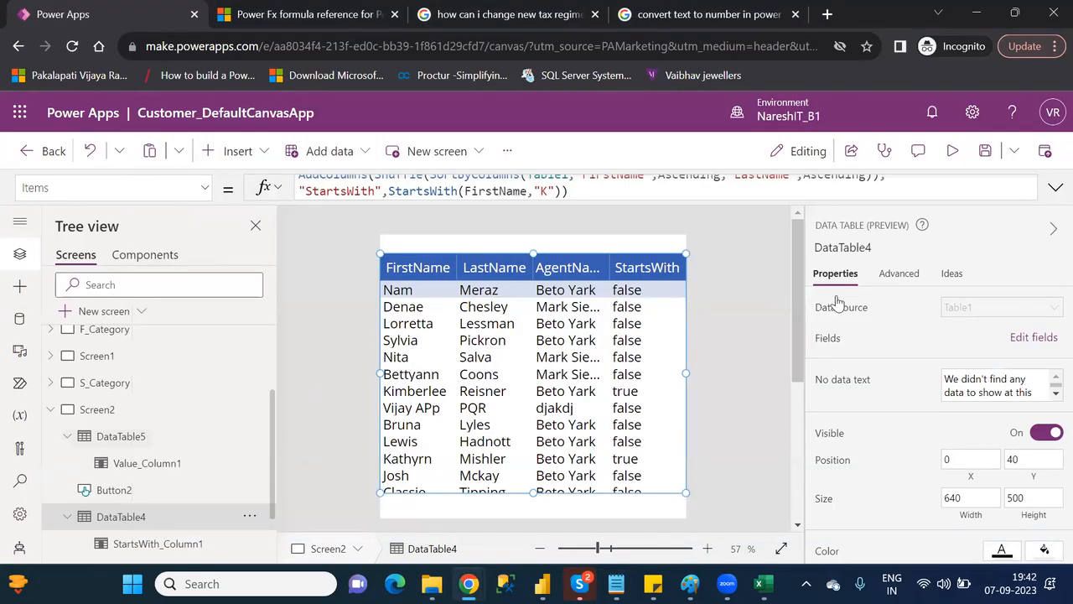
{"action": "left_click", "coordinate": [1054, 192]}
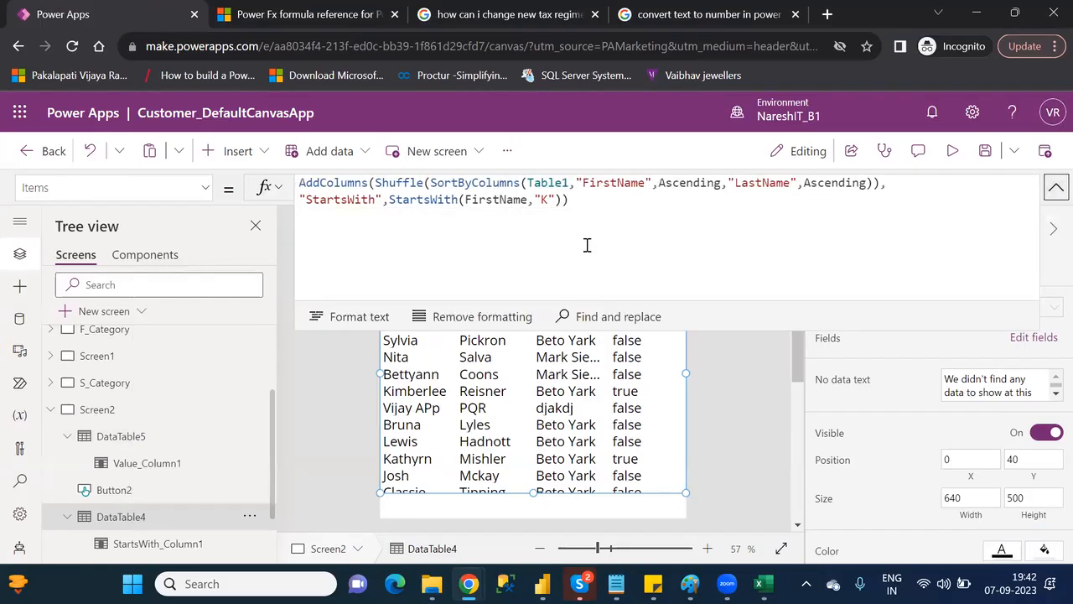
{"action": "left_click", "coordinate": [564, 198]}
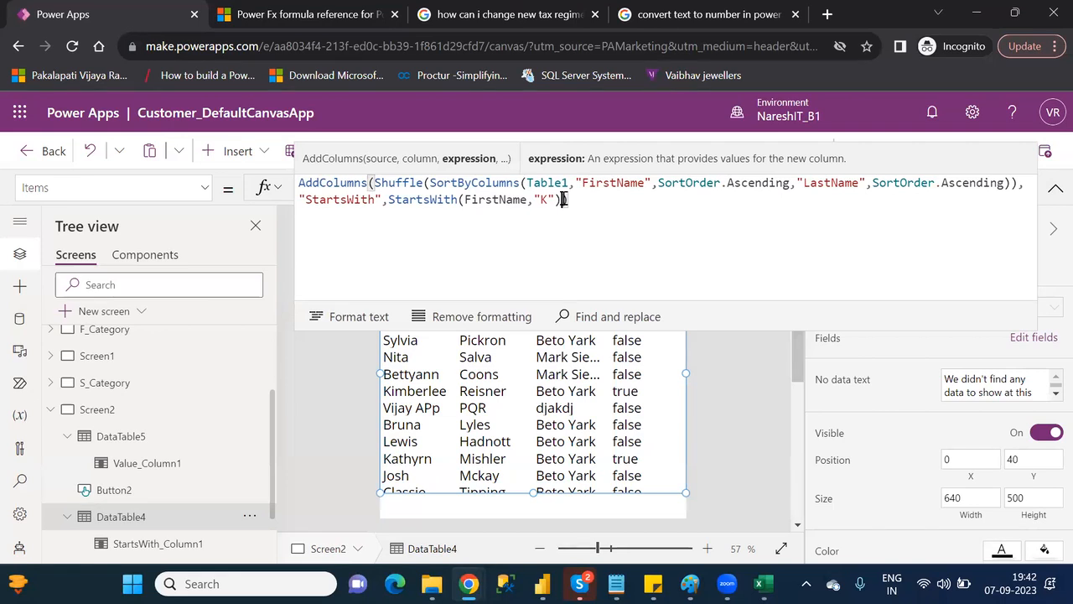
{"action": "left_click", "coordinate": [737, 369]}
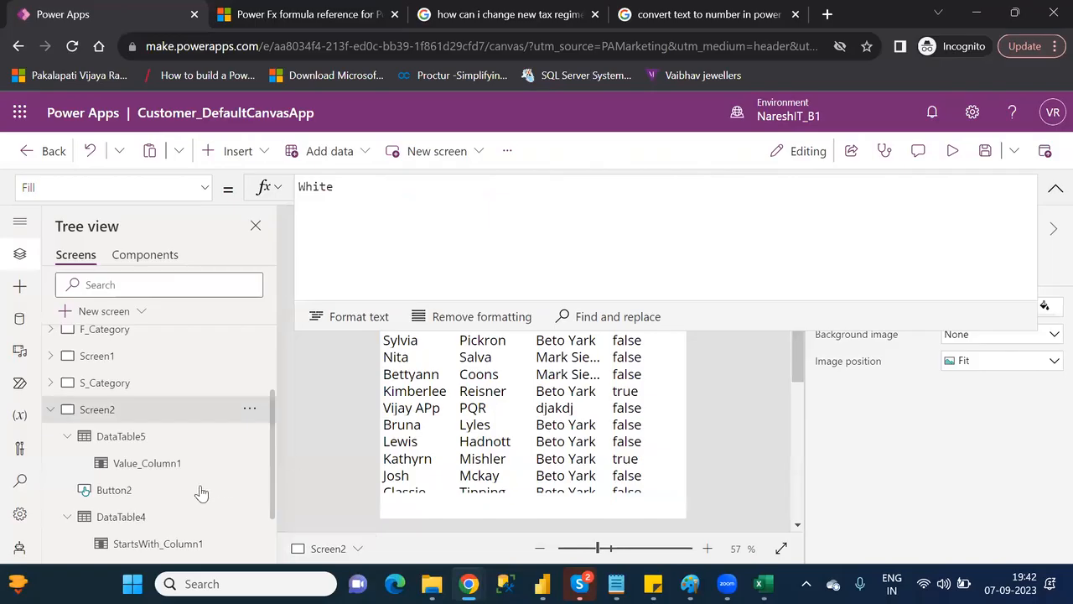
{"action": "left_click", "coordinate": [145, 522]}
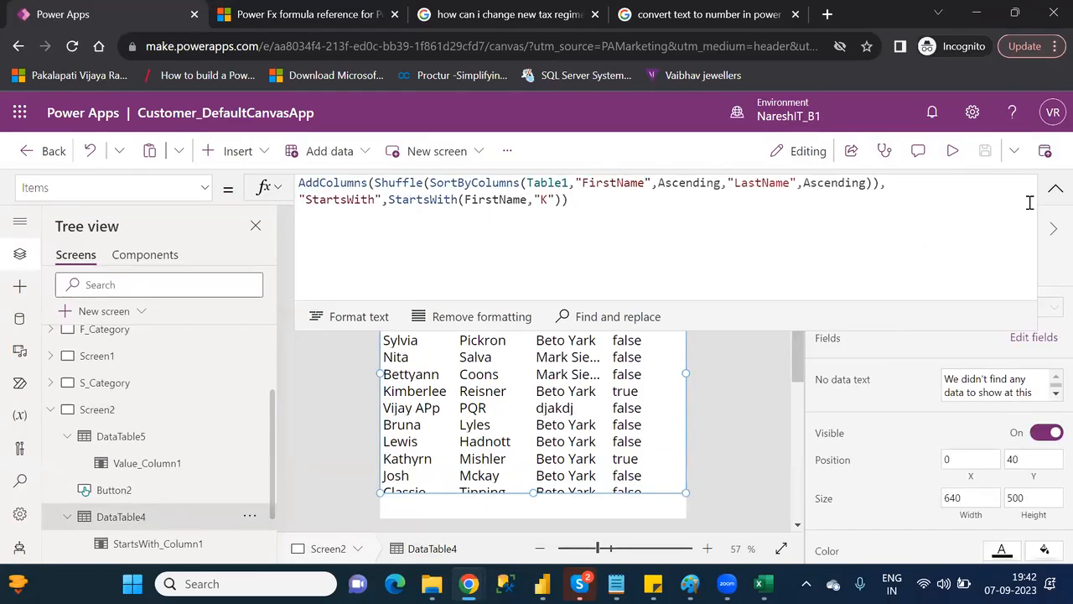
{"action": "left_click", "coordinate": [1055, 191]}
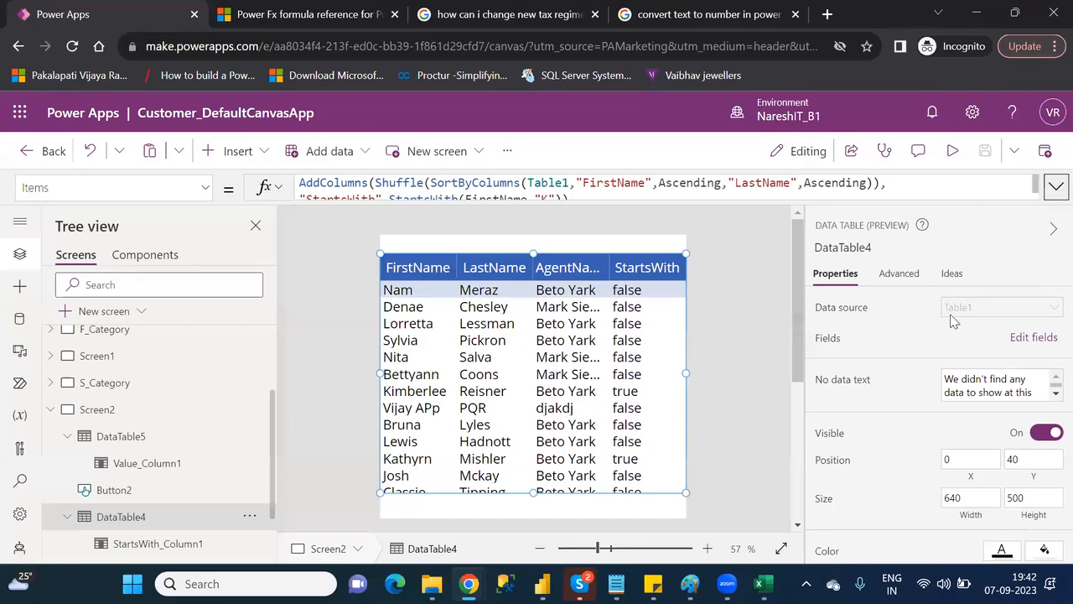
Add the Location field to the customer data table's displayed fields and bring the new column into view
{"action": "left_click", "coordinate": [1019, 337]}
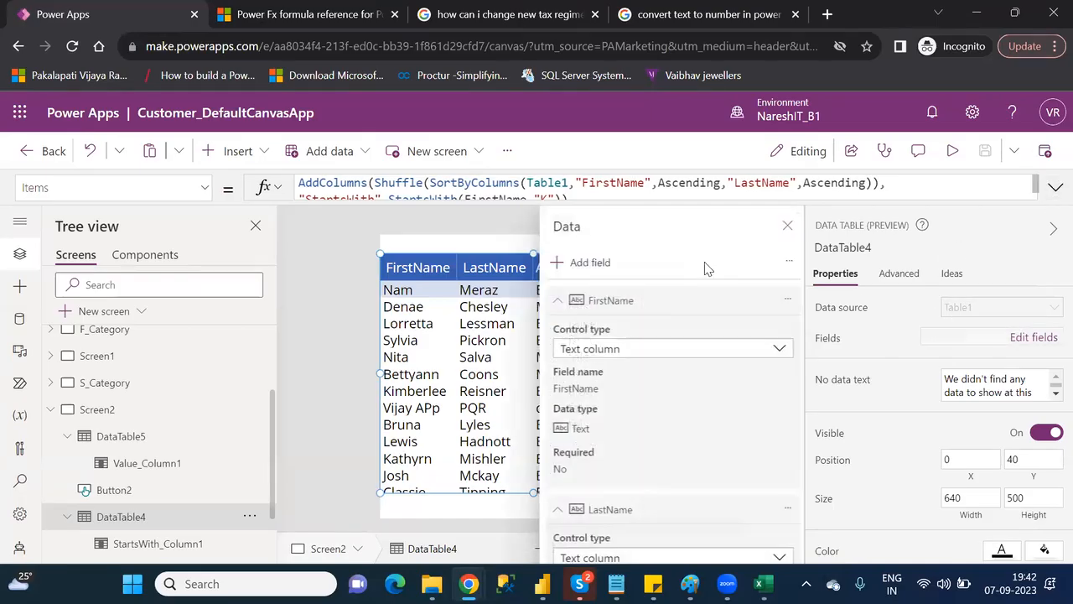
{"action": "left_click", "coordinate": [592, 261]}
{"action": "left_click", "coordinate": [571, 425]}
{"action": "left_click", "coordinate": [591, 523]}
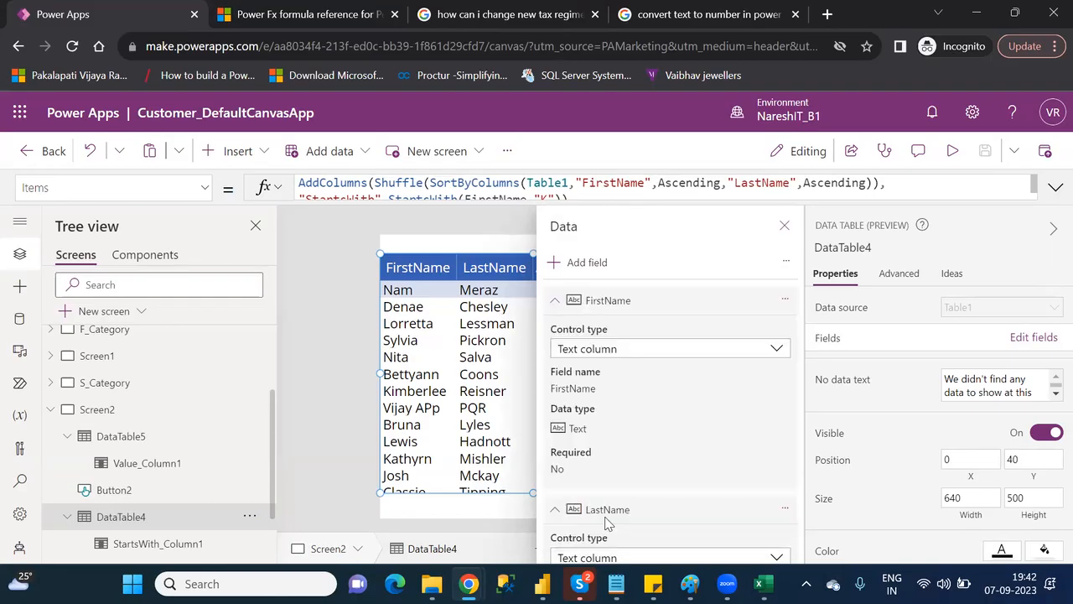
{"action": "left_click", "coordinate": [785, 228]}
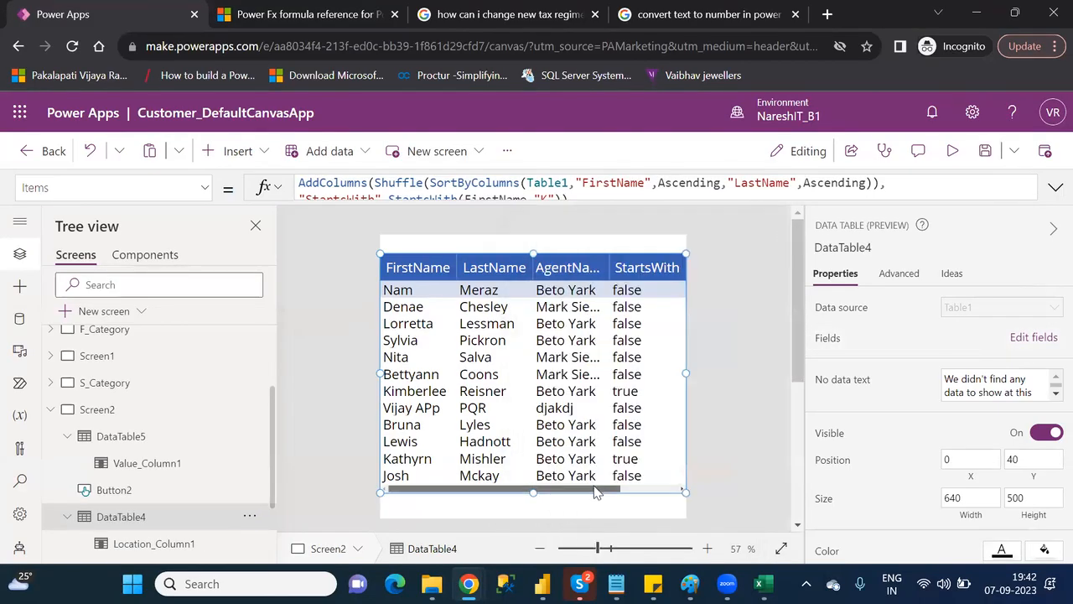
{"action": "left_click_drag", "start_coordinate": [597, 492], "coordinate": [678, 495]}
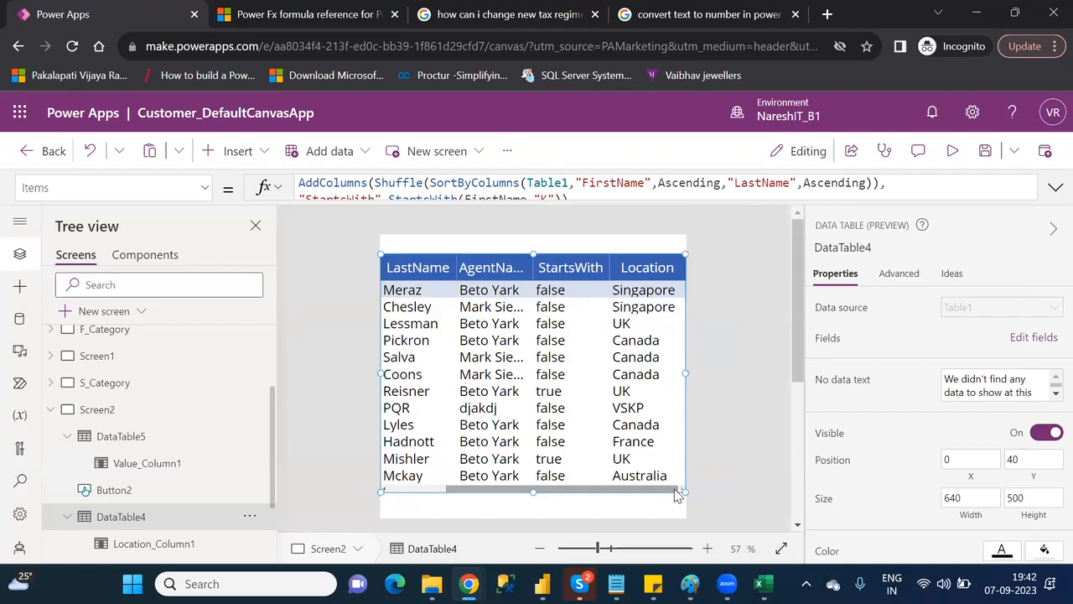
In the table's Items formula, add a second AddColumns column named "Switch" after the StartsWith expression
{"action": "left_click", "coordinate": [564, 193]}
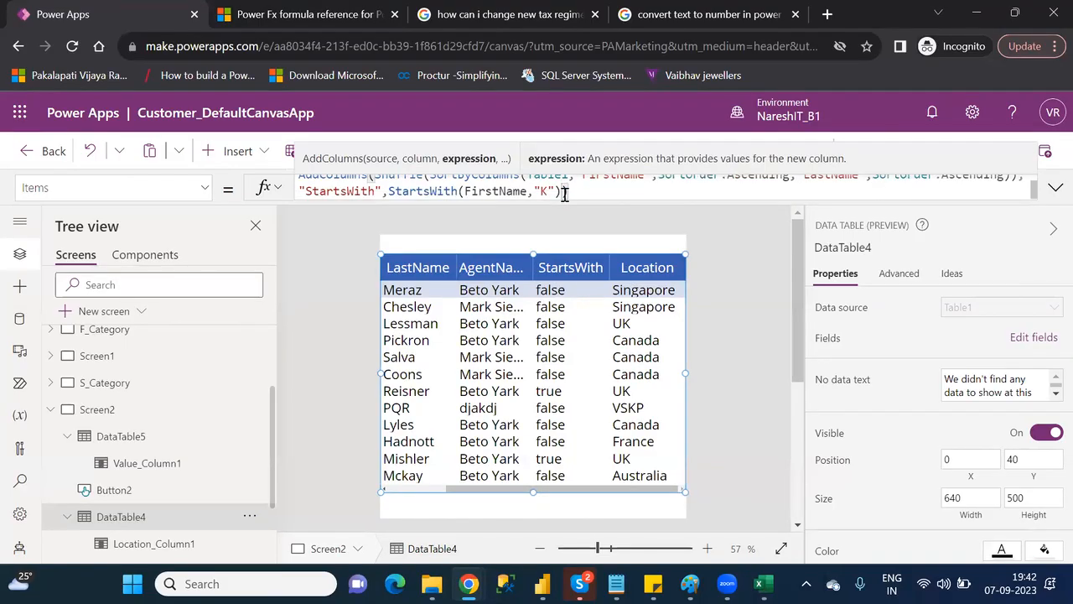
{"action": "type", "text": ",\""}
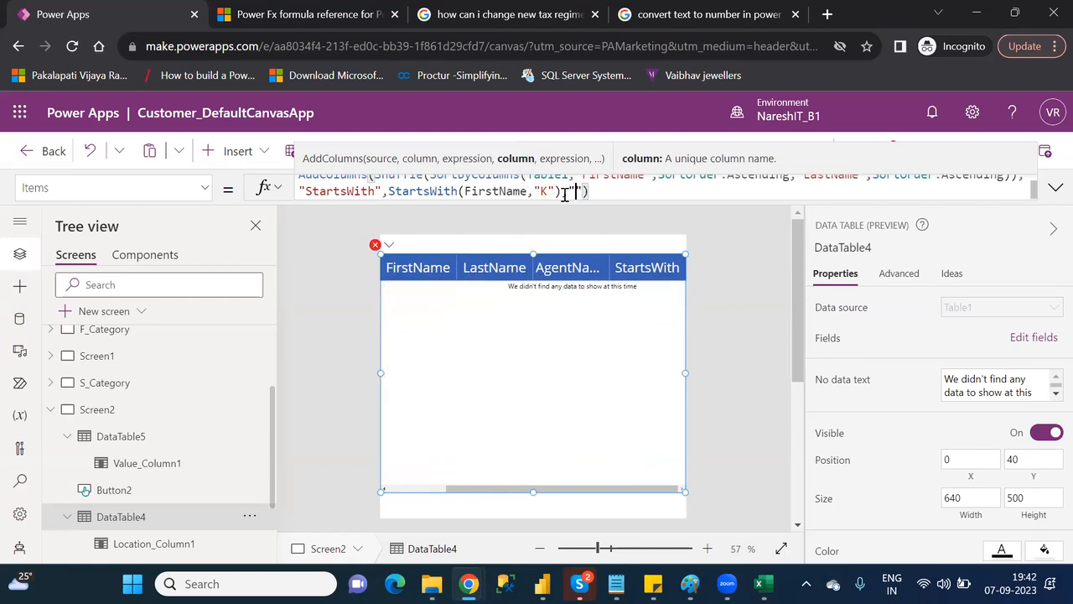
{"action": "type", "text": "Switc"}
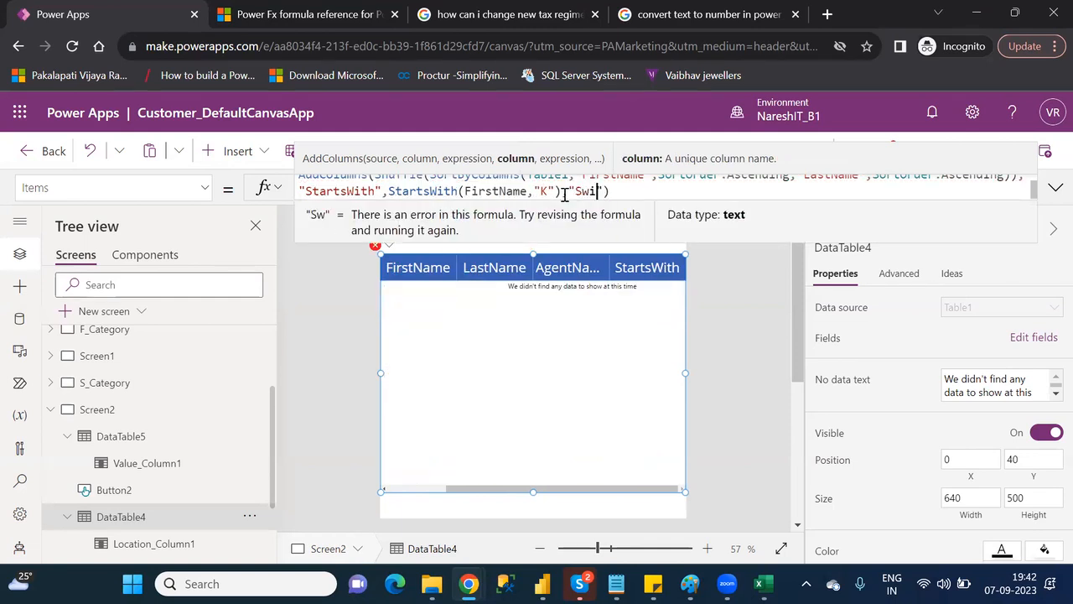
{"action": "type", "text": "h\","}
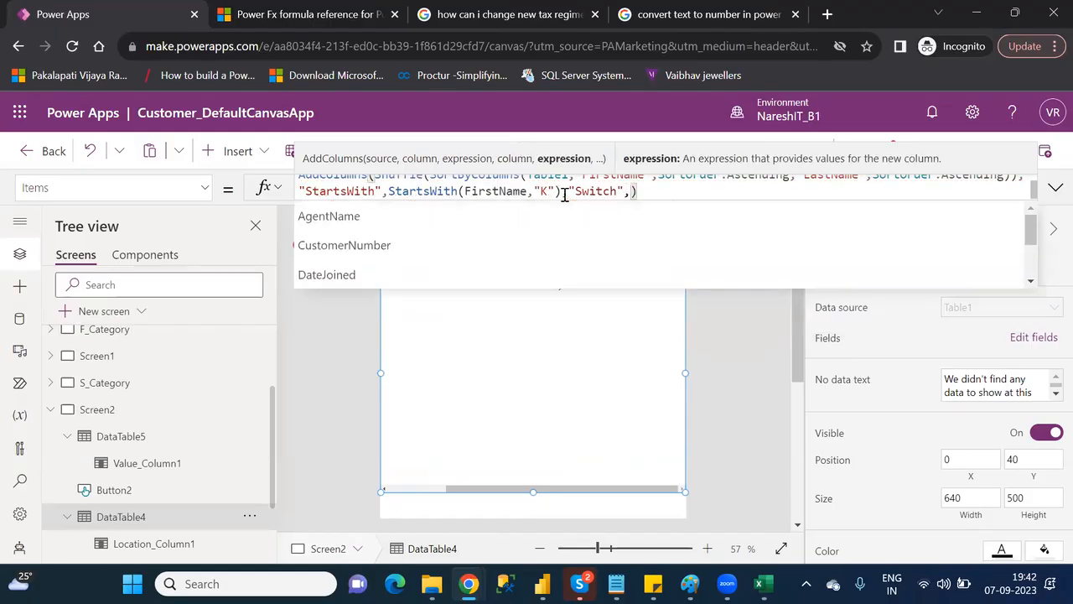
Begin the "Switch" column's expression with the Switch function, using true as the value to compare
{"action": "type", "text": "sw"}
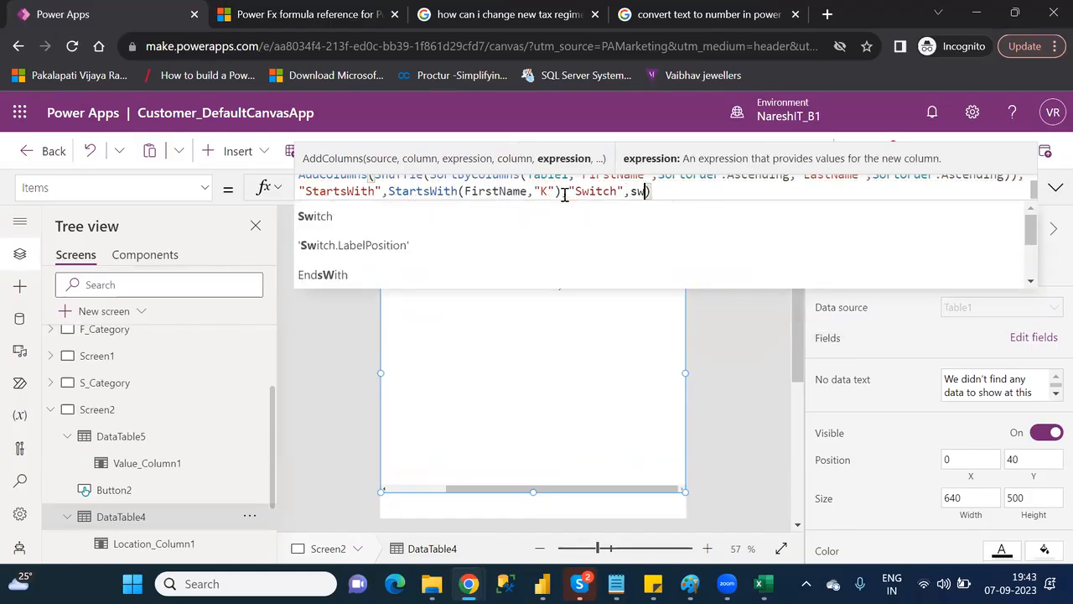
{"action": "key", "text": "Tab"}
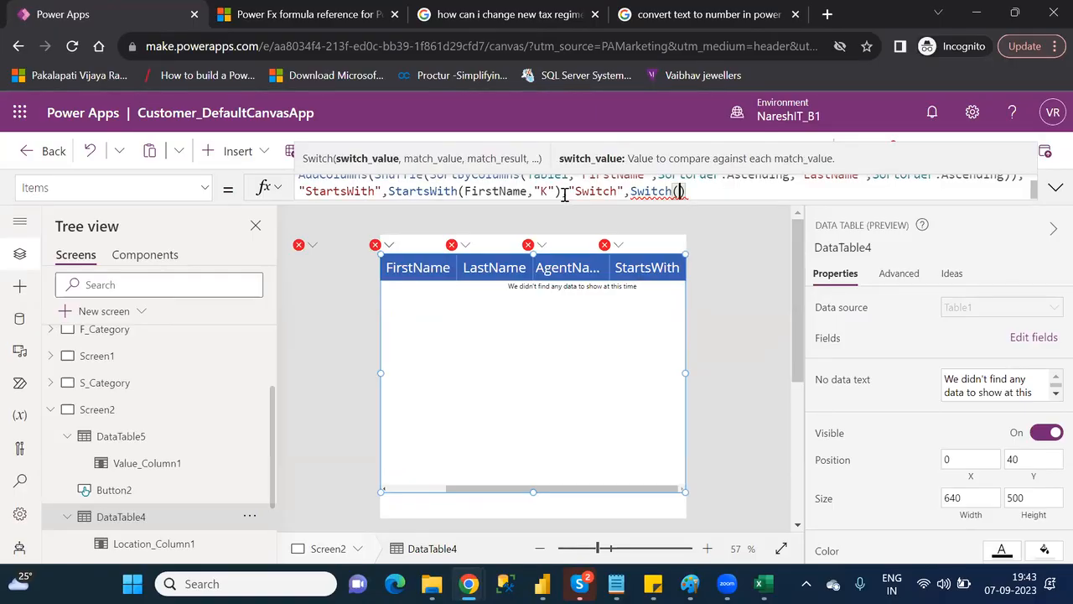
{"action": "type", "text": "true"}
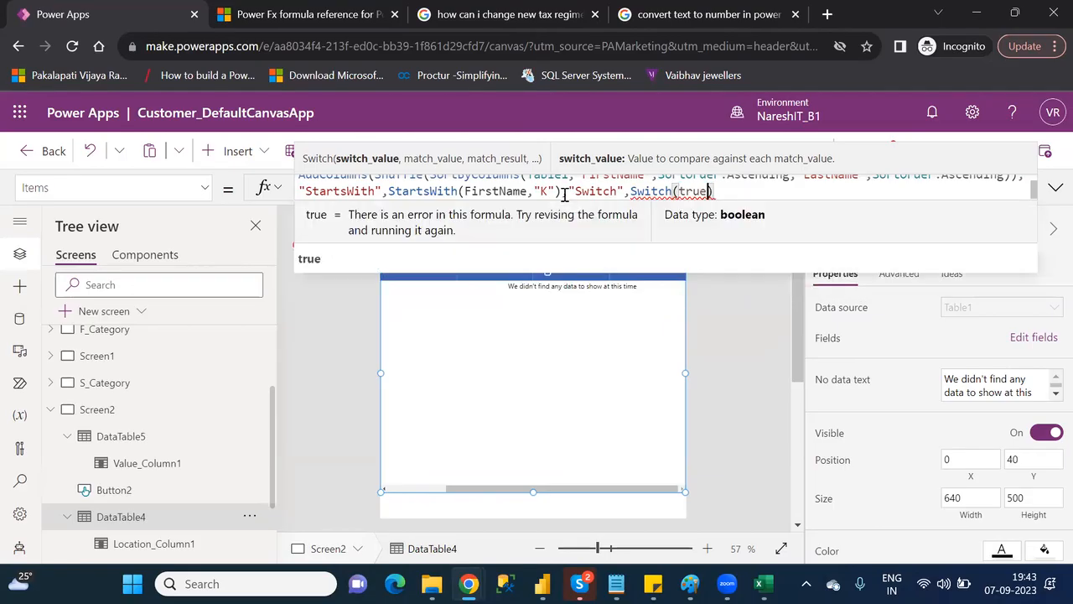
{"action": "key", "text": "Tab"}
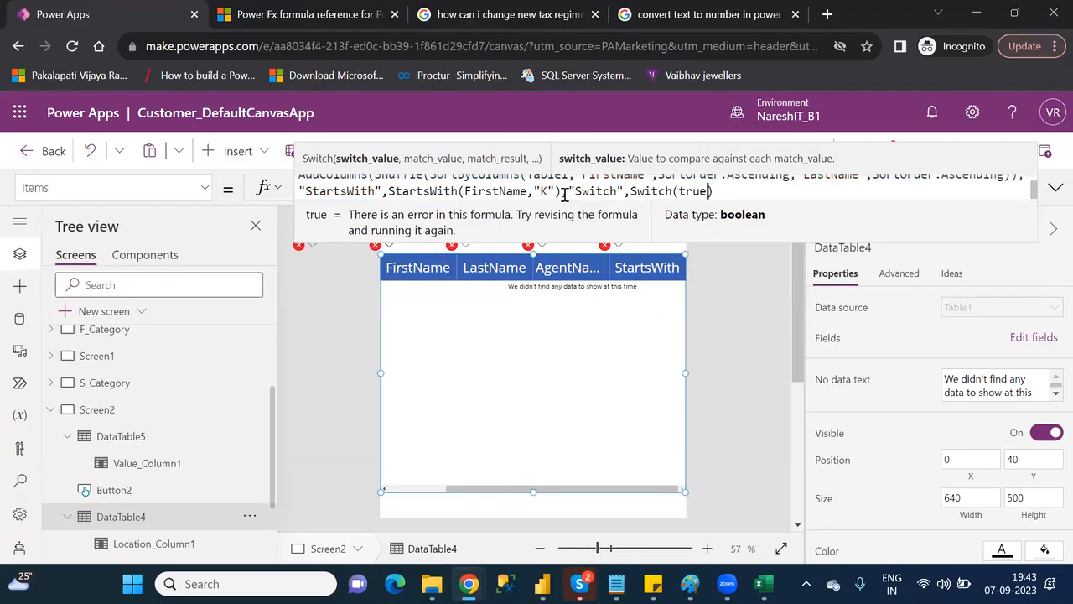
{"action": "type", "text": ","}
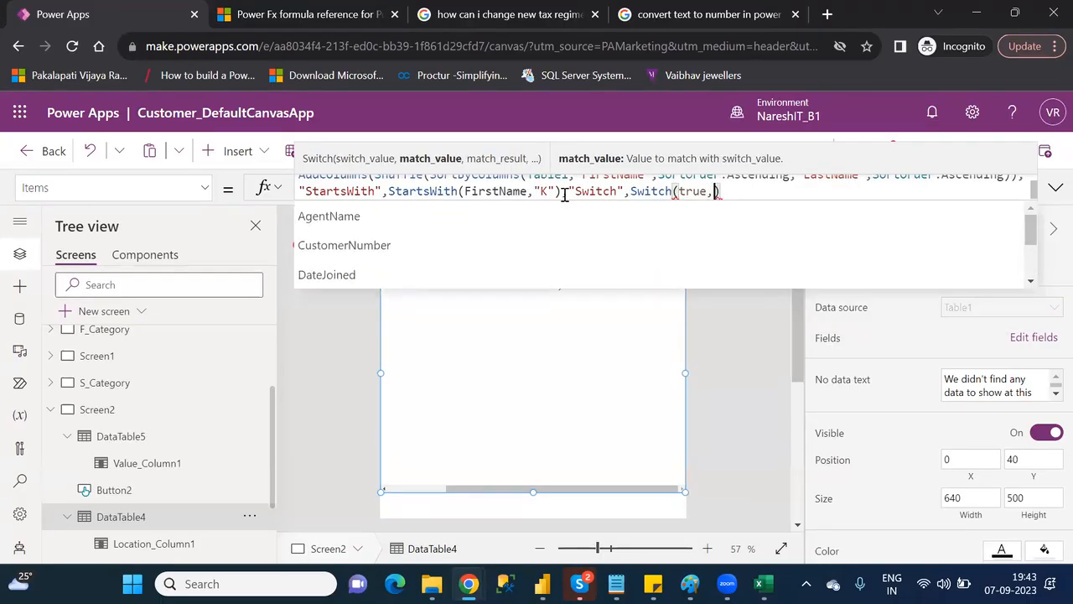
Set Location="Canada" as the first match condition of the Switch function
{"action": "key", "text": "Down"}
{"action": "key", "text": "Down"}
{"action": "key", "text": "Down"}
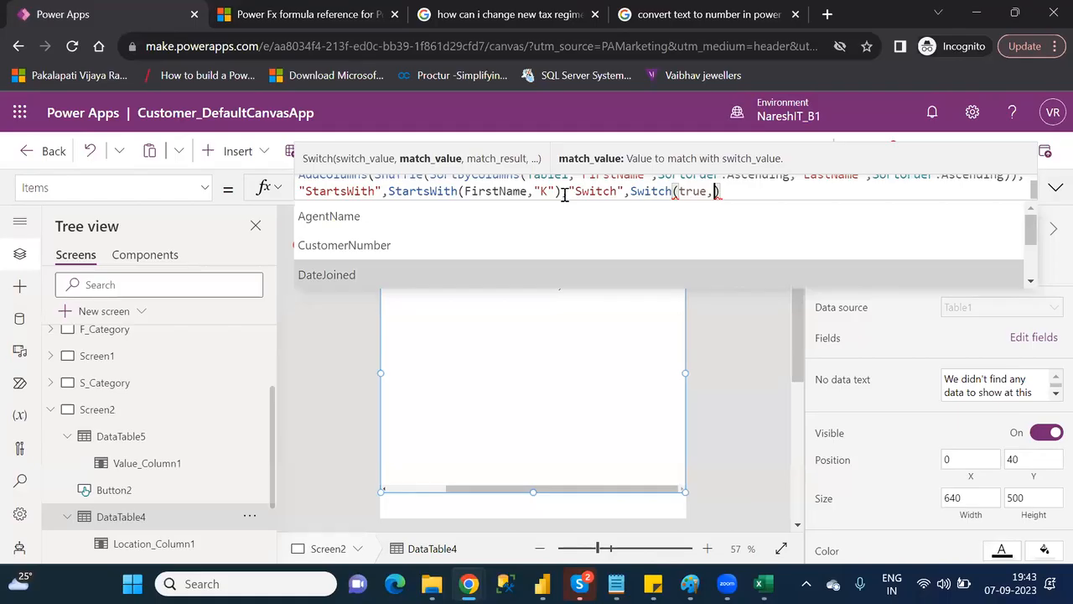
{"action": "key", "text": "Down"}
{"action": "key", "text": "Down"}
{"action": "key", "text": "Down"}
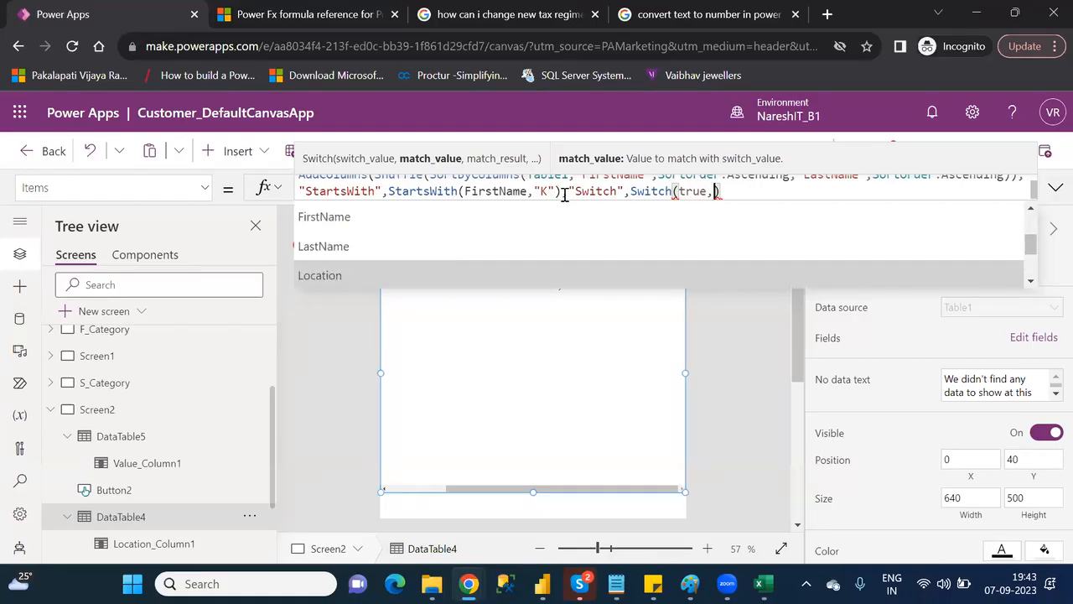
{"action": "key", "text": "Tab"}
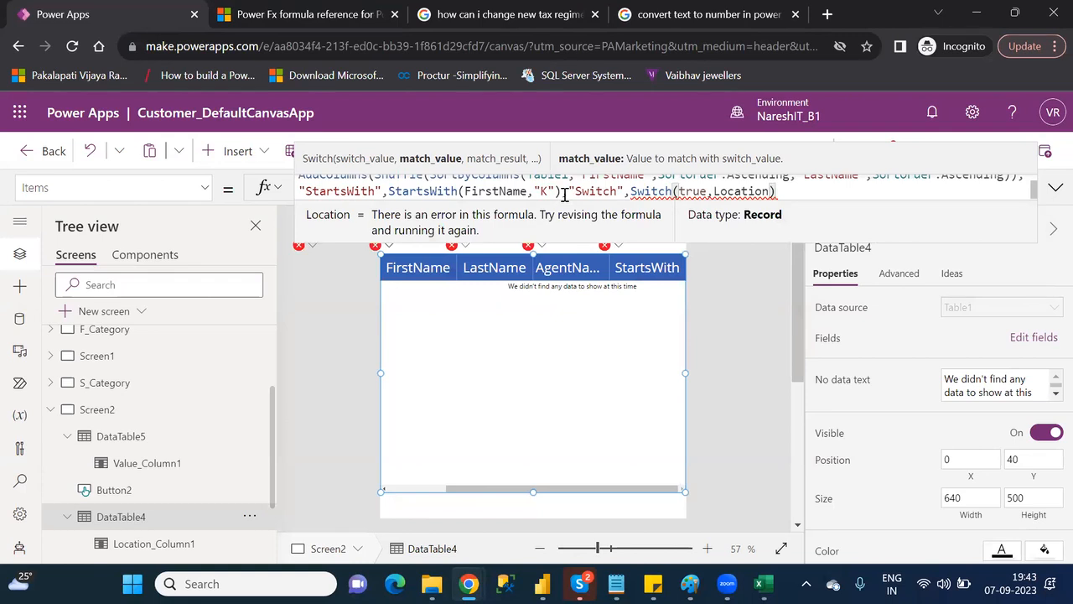
{"action": "type", "text": "=\""}
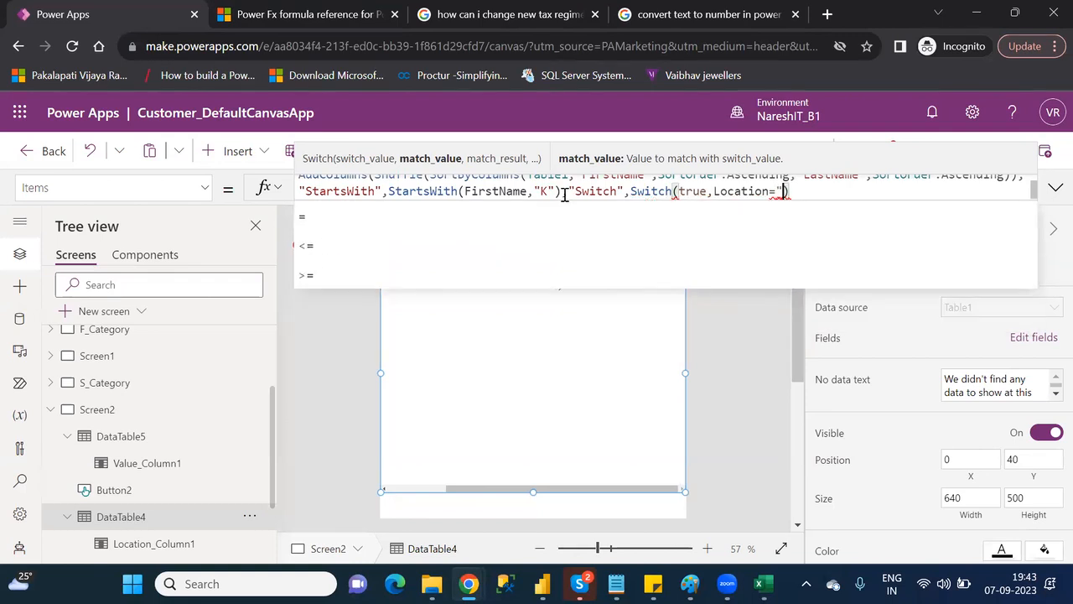
{"action": "type", "text": "Canada\""}
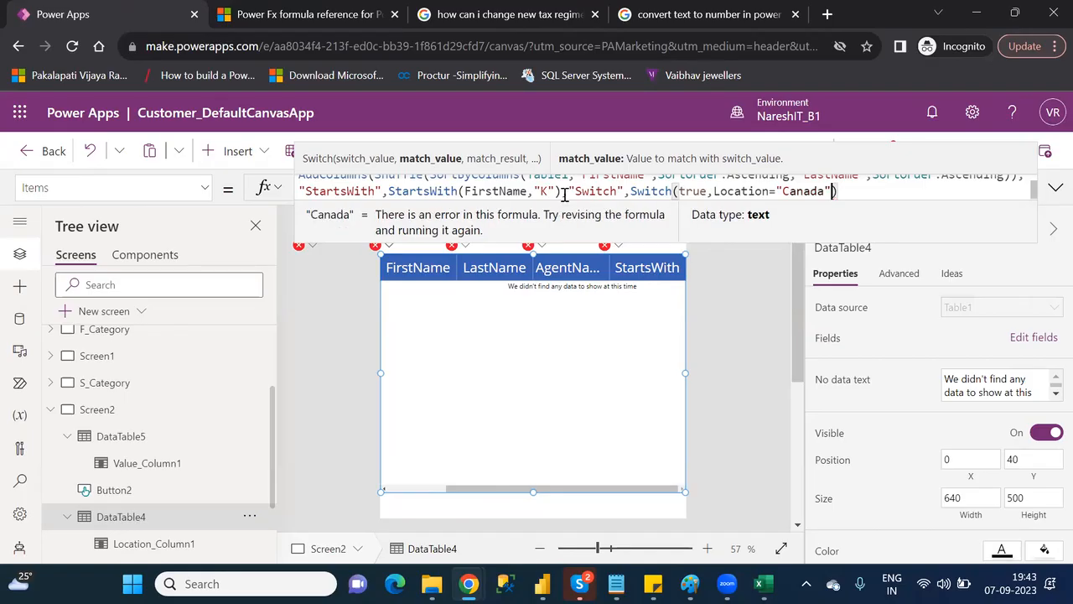
Set "CA" as the result for the Canada match, followed by a comma for another argument
{"action": "type", "text": ",\"\""}
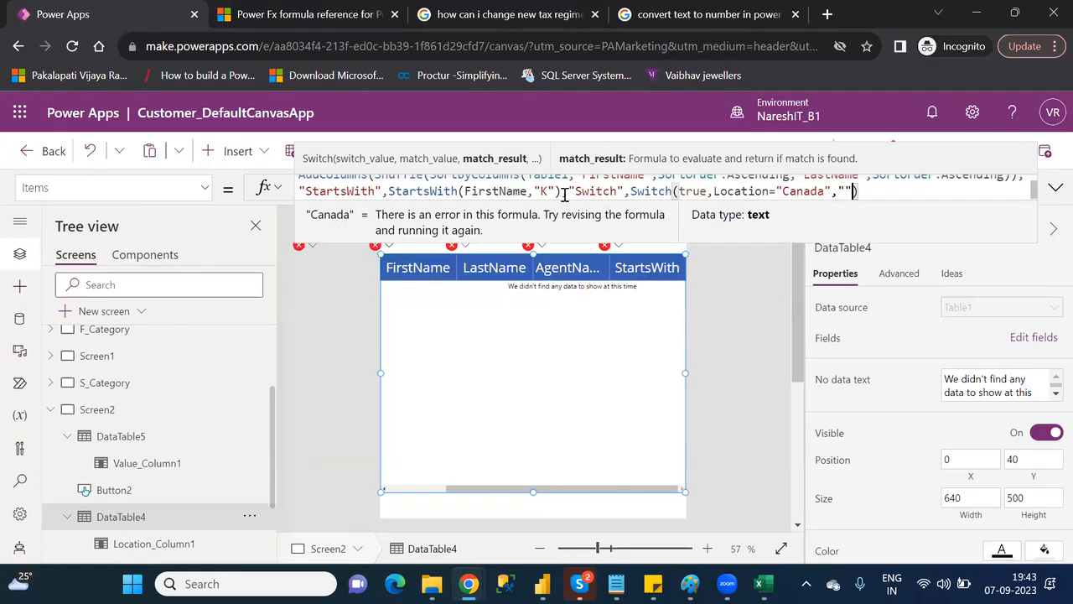
{"action": "key", "text": "Left"}
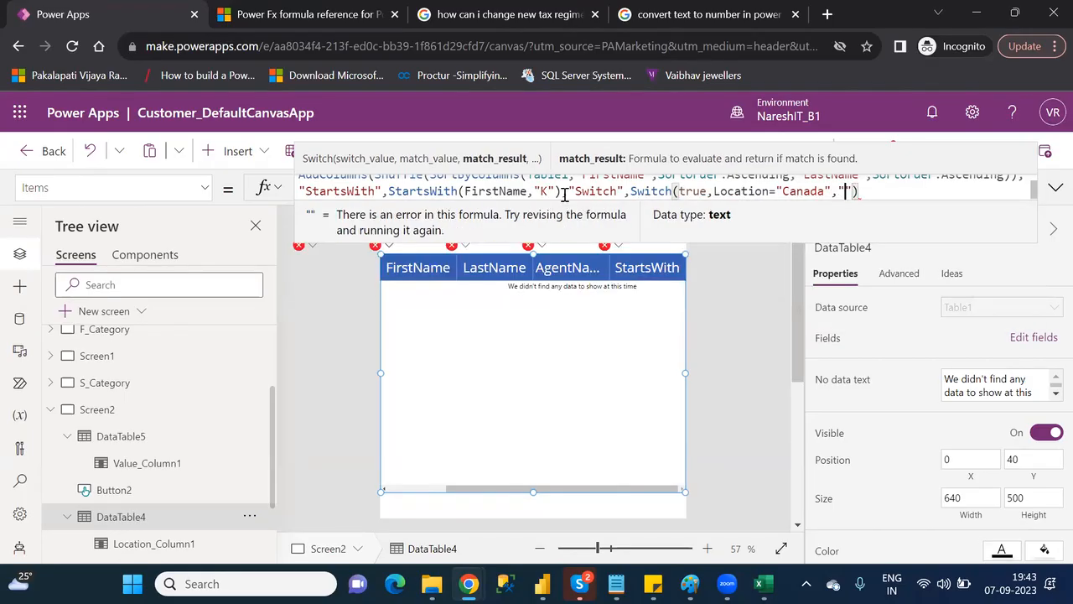
{"action": "type", "text": "CA\""}
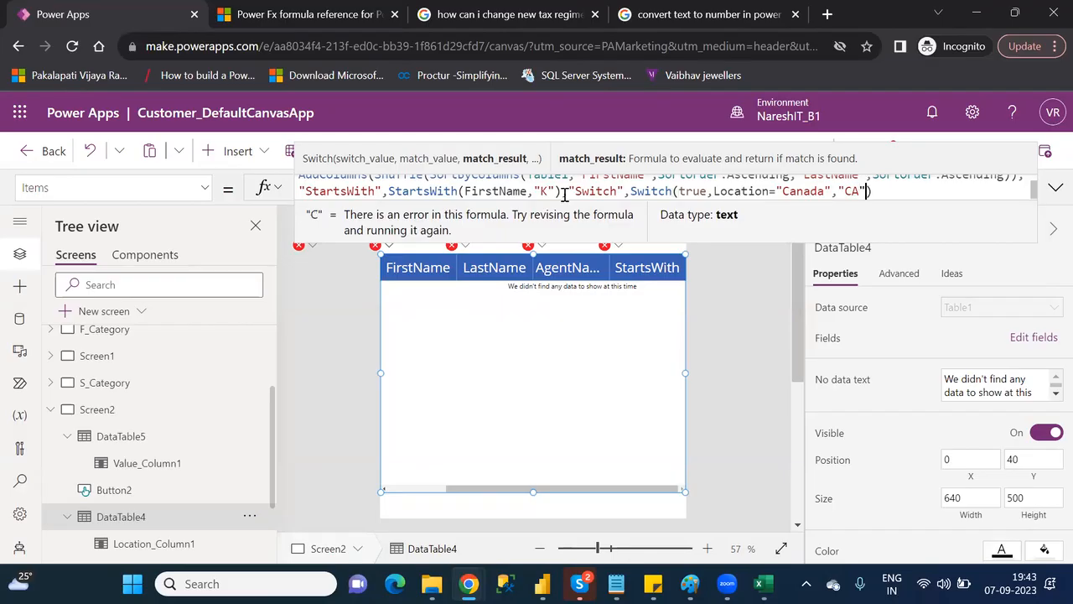
{"action": "type", "text": ","}
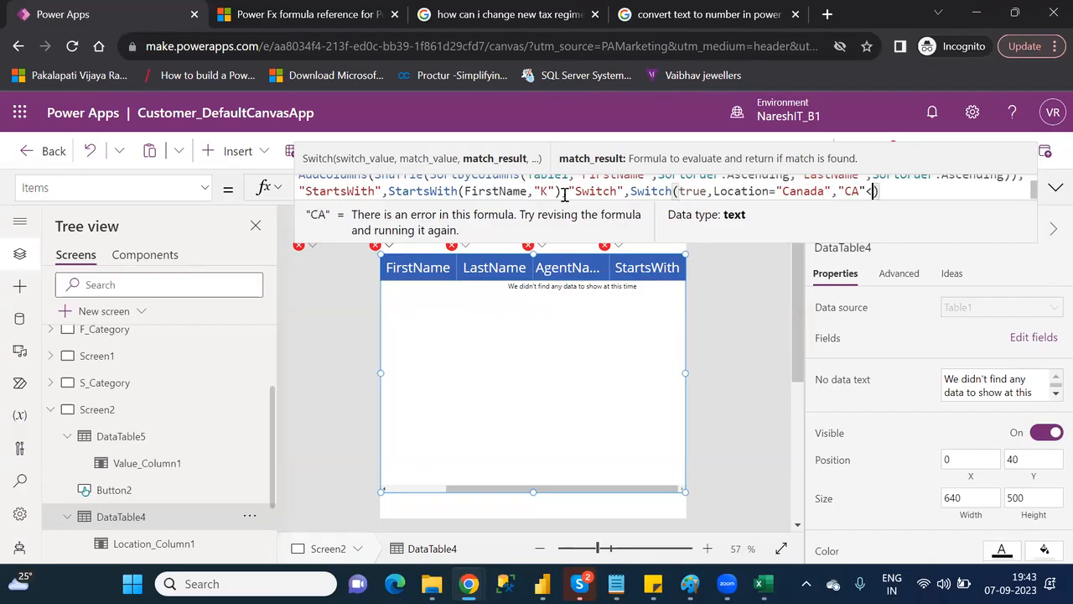
{"action": "key", "text": "BackSpace"}
{"action": "type", "text": ","}
Break the Items formula into lines so the Switch function and its closing bracket each start a new line
{"action": "key", "text": "shift+Return"}
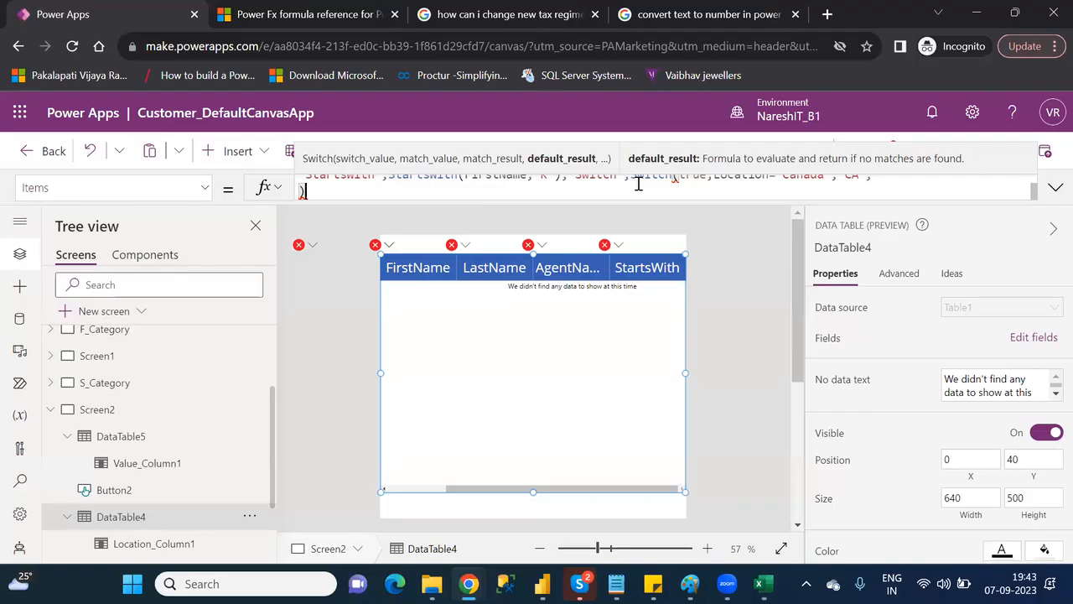
{"action": "key", "text": "Up"}
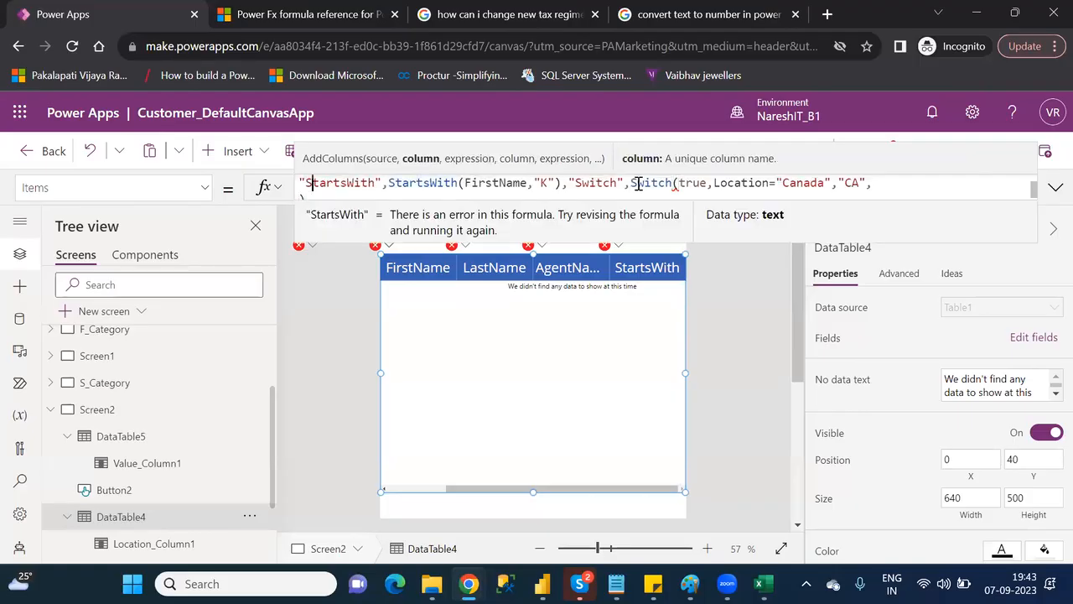
{"action": "key", "text": "ctrl+Right"}
{"action": "key", "text": "ctrl+Right"}
{"action": "key", "text": "ctrl+Right"}
{"action": "key", "text": "Right"}
{"action": "key", "text": "Right"}
{"action": "key", "text": "Right"}
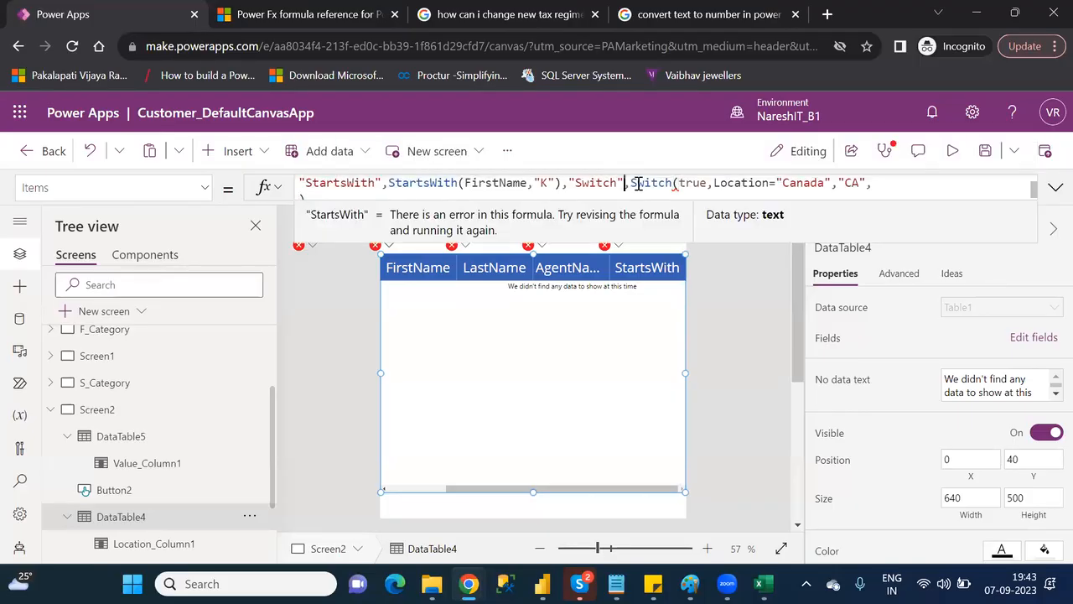
{"action": "key", "text": "shift+Return"}
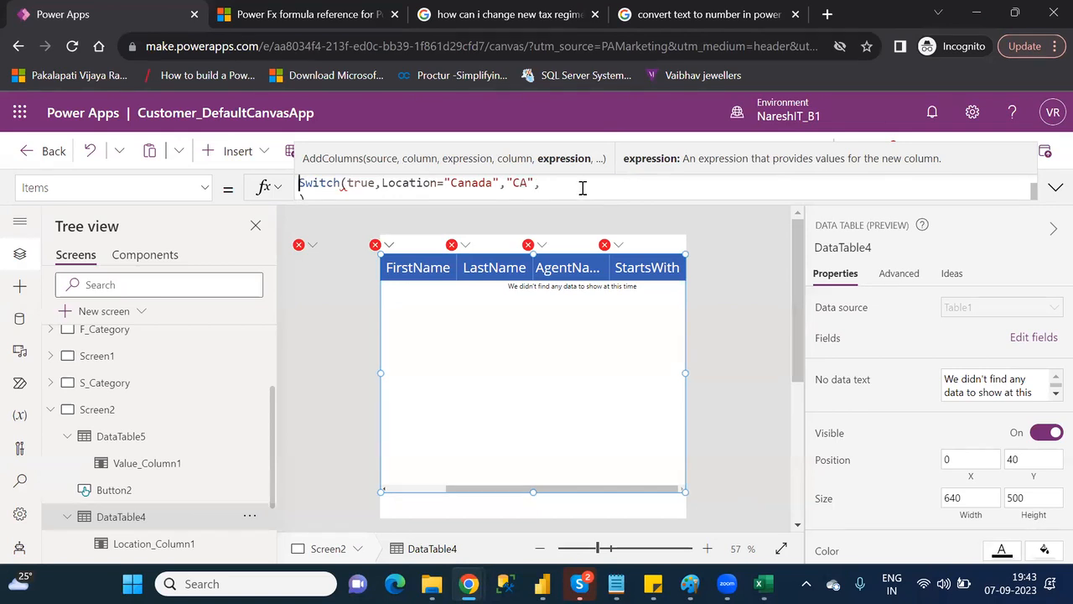
Add Location="Australia" as the second match condition of the Switch function, with "AUs" as its result
{"action": "type", "text": "loc"}
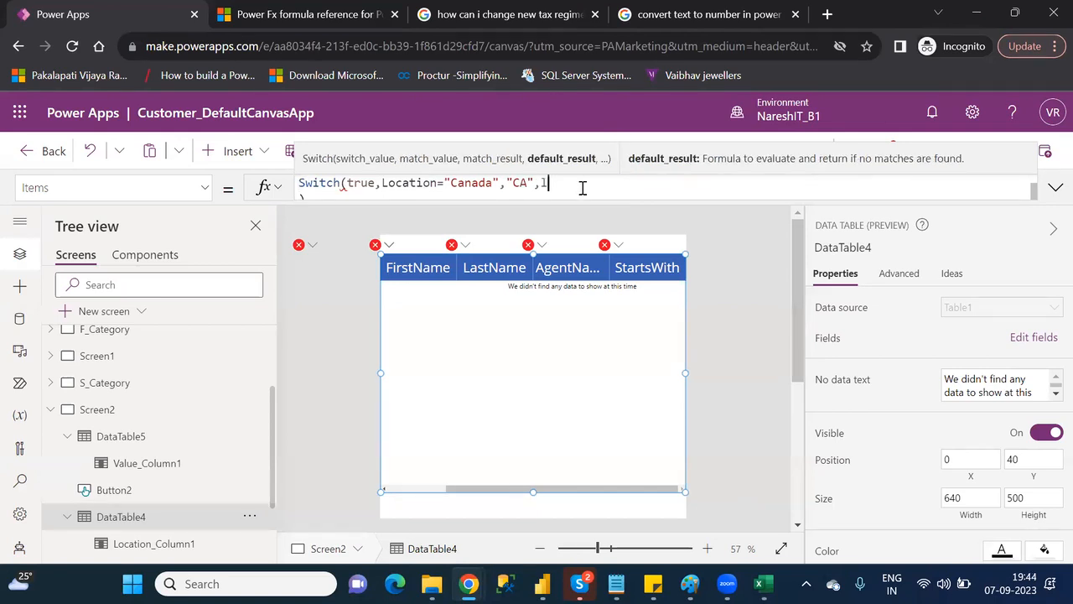
{"action": "type", "text": "a"}
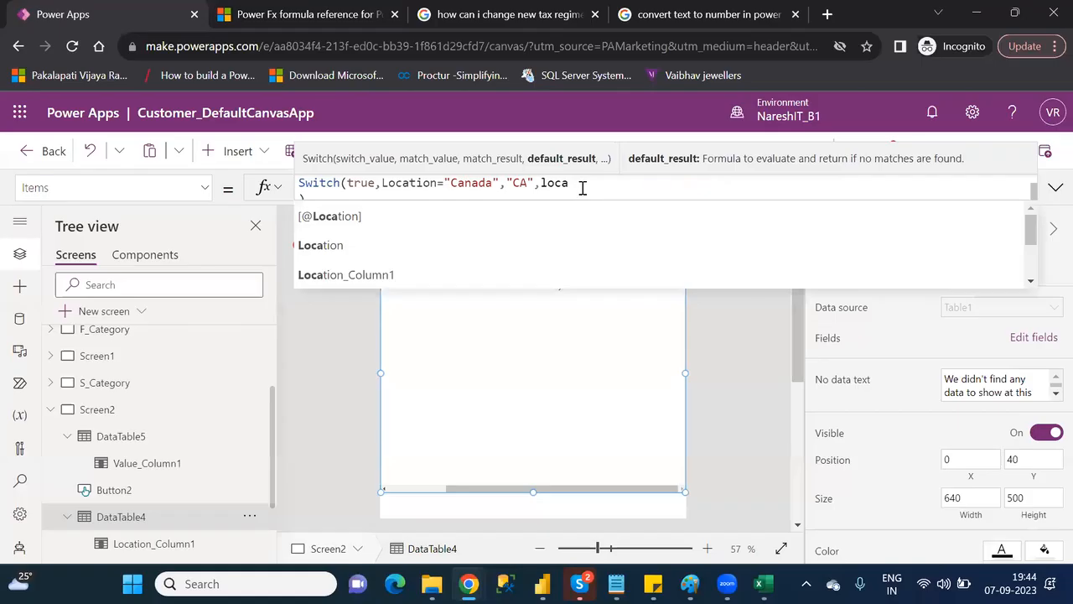
{"action": "key", "text": "Down"}
{"action": "key", "text": "Down"}
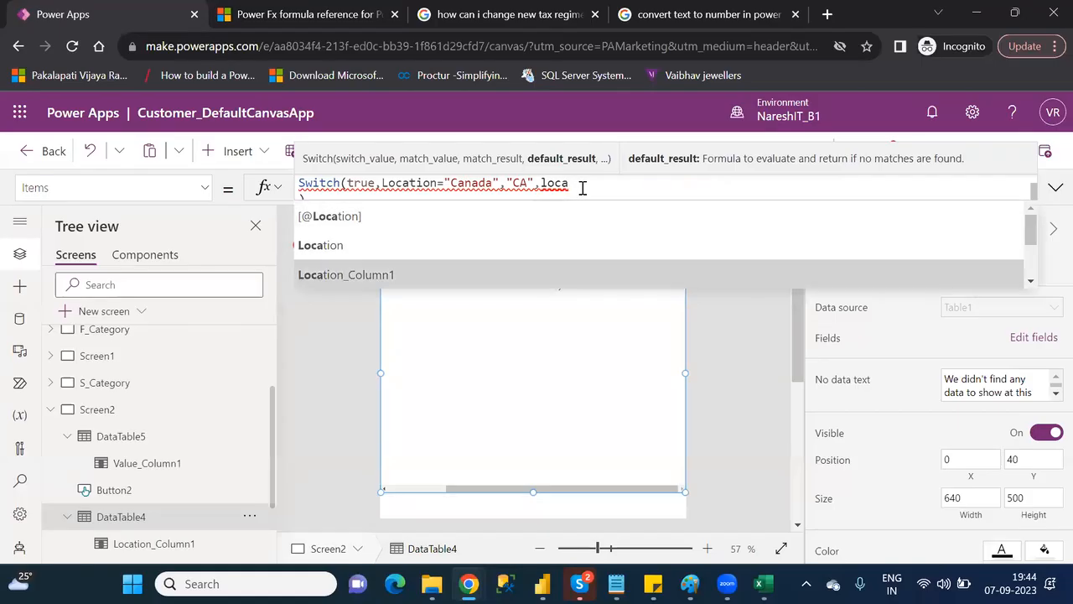
{"action": "key", "text": "Up"}
{"action": "key", "text": "Tab"}
{"action": "type", "text": "=\"\""}
{"action": "key", "text": "Left"}
{"action": "type", "text": "Australia\""}
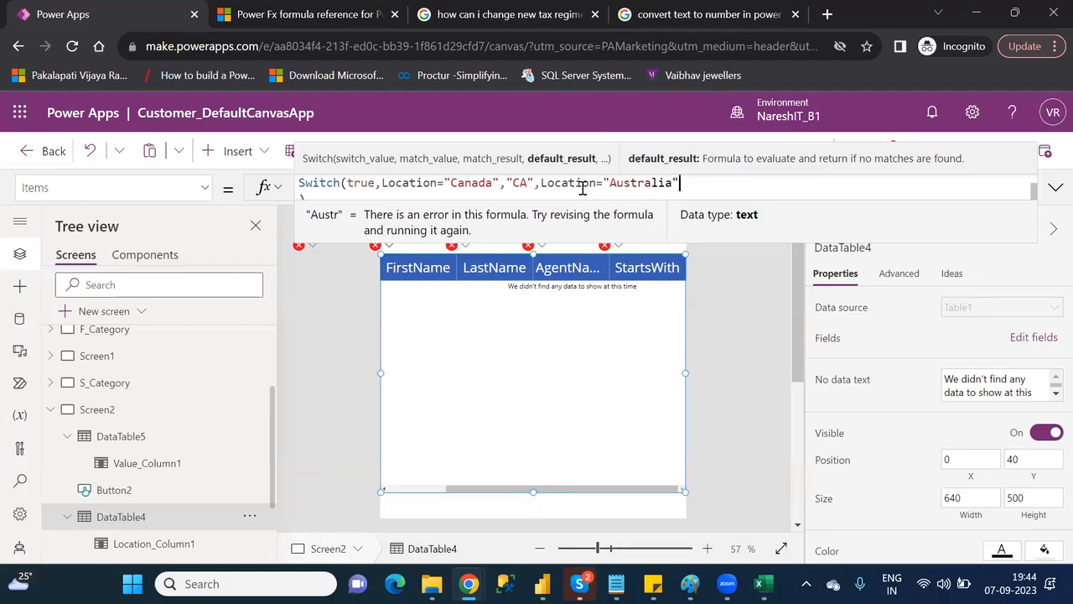
{"action": "type", "text": ","}
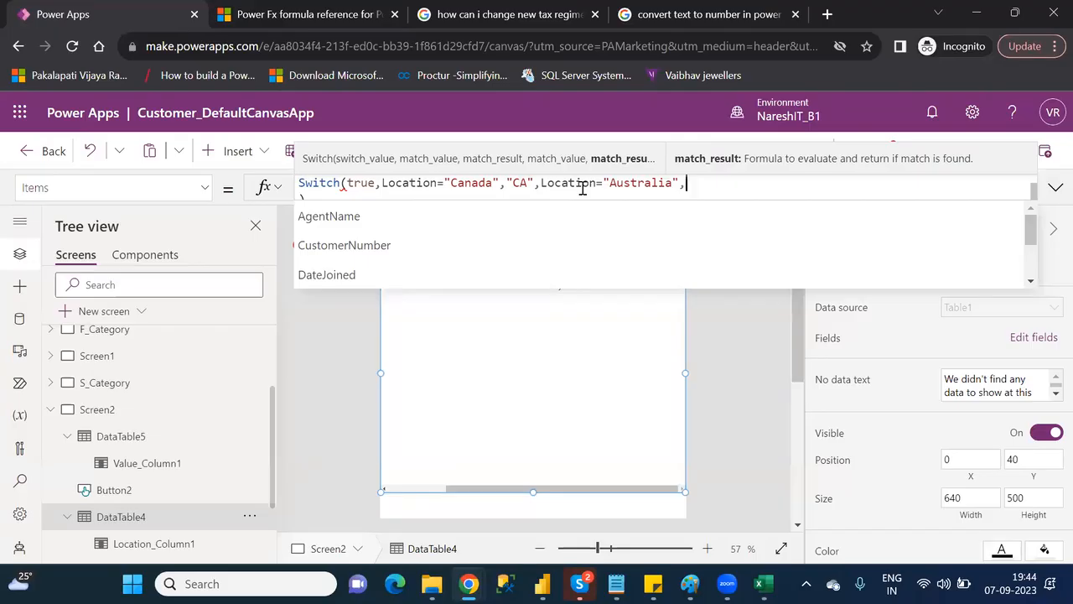
{"action": "type", "text": "\"AUs\""}
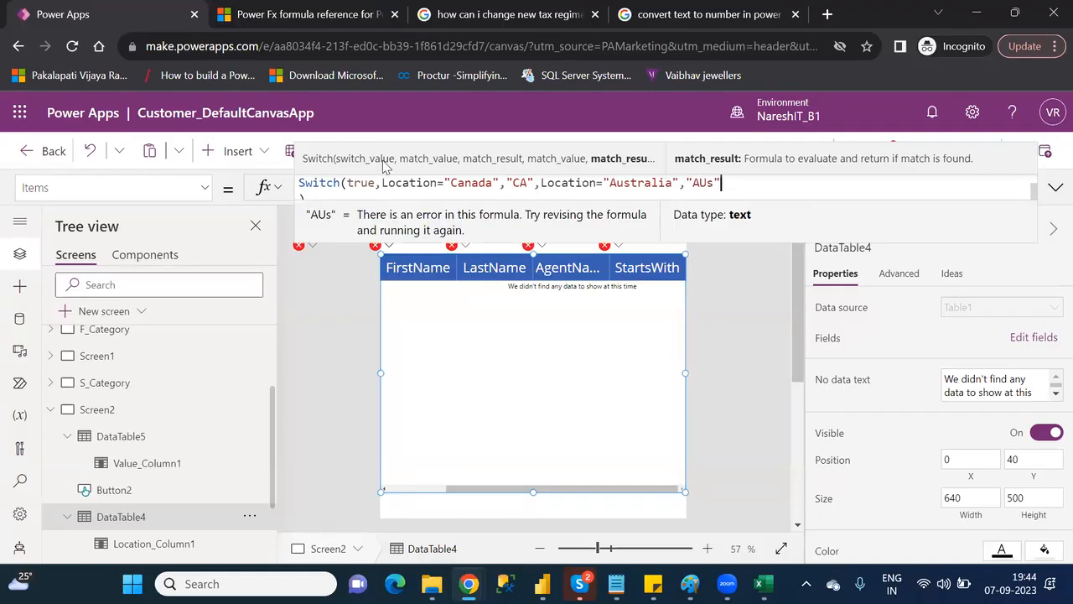
Review the Switch arguments in the formula: the true value, the Canada and Australia conditions, and their results
{"action": "left_click_drag", "start_coordinate": [382, 181], "coordinate": [500, 182]}
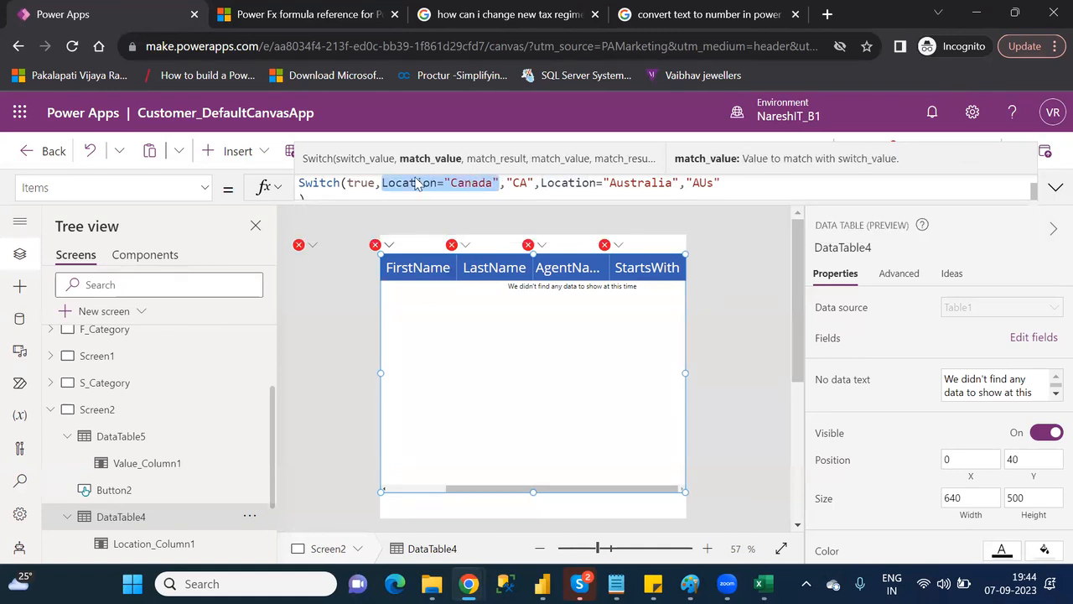
{"action": "left_click", "coordinate": [367, 183]}
{"action": "double_click", "coordinate": [365, 182]}
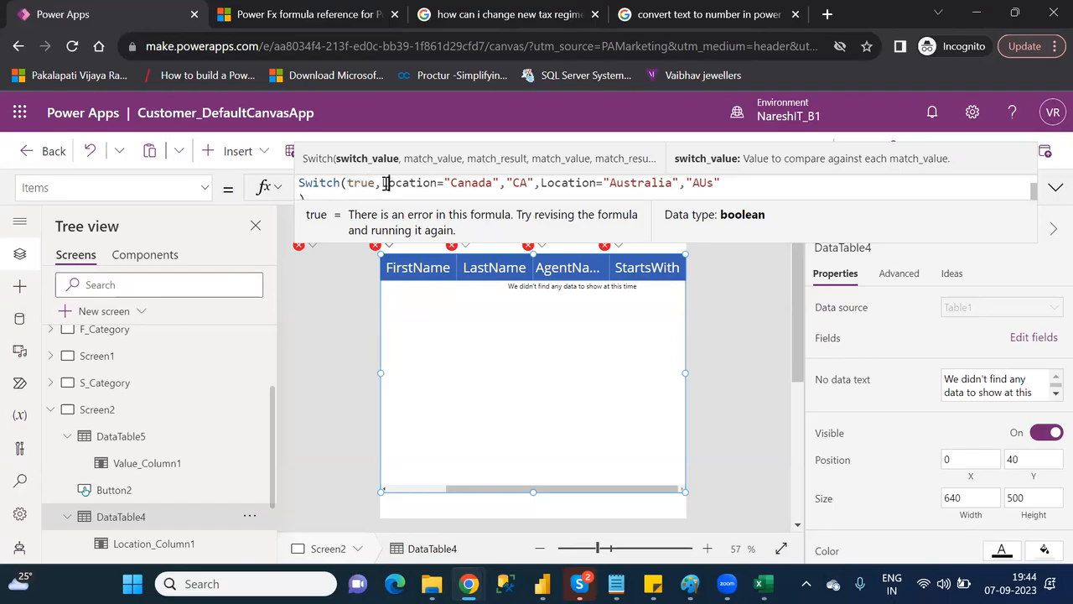
{"action": "left_click", "coordinate": [383, 183]}
{"action": "left_click_drag", "start_coordinate": [384, 184], "coordinate": [501, 182]}
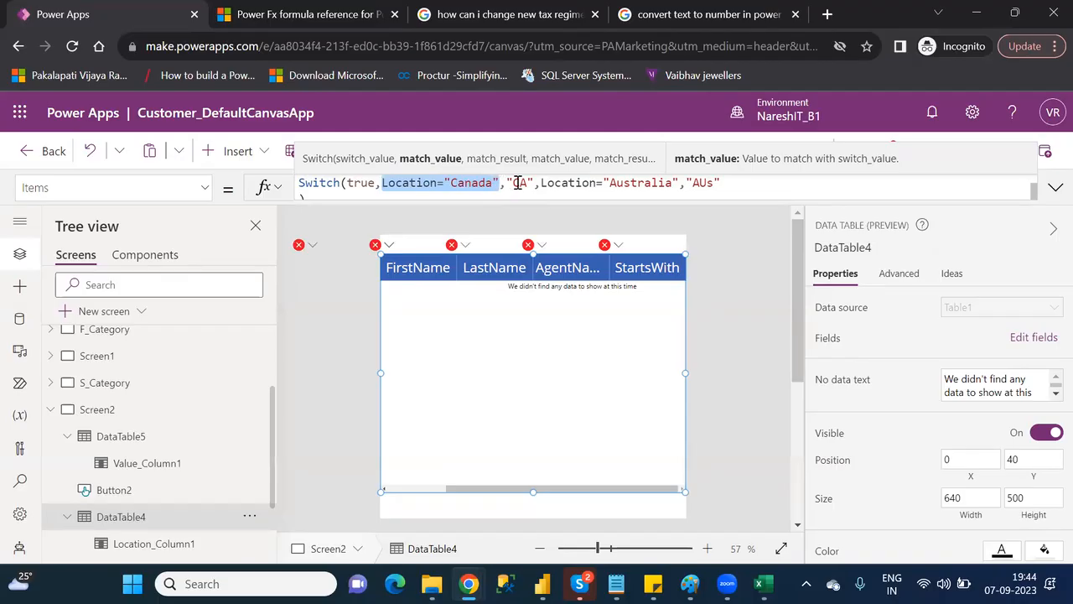
{"action": "left_click", "coordinate": [517, 183]}
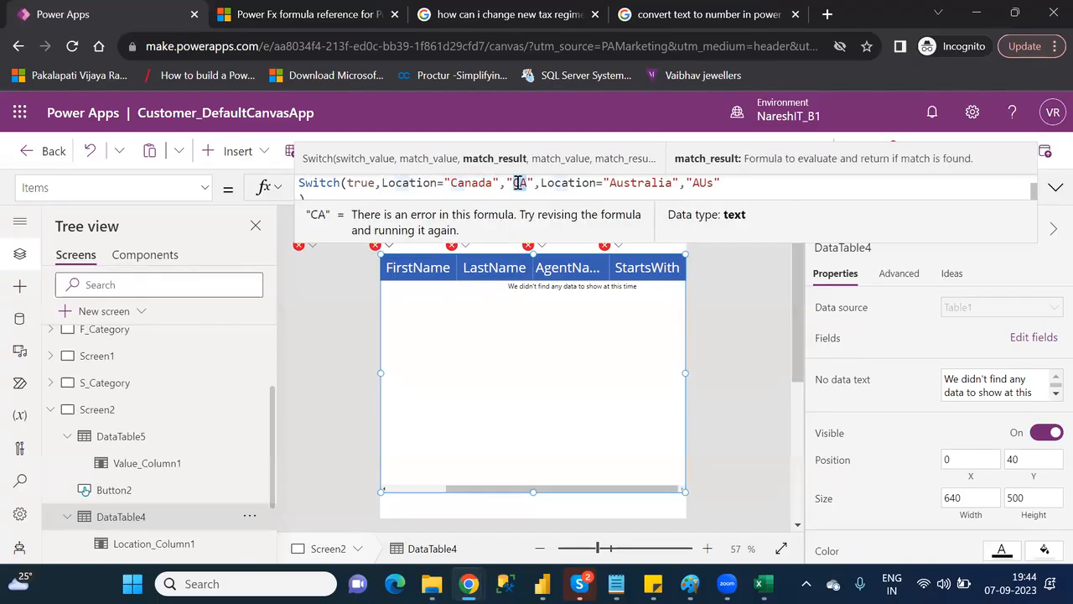
{"action": "double_click", "coordinate": [517, 183]}
{"action": "double_click", "coordinate": [647, 183]}
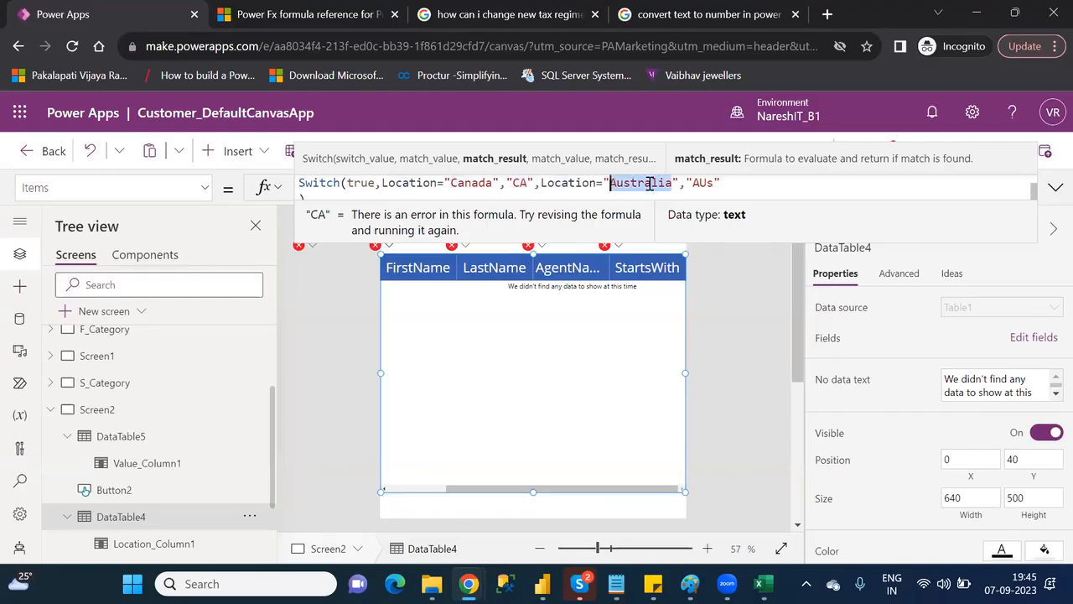
{"action": "double_click", "coordinate": [701, 182]}
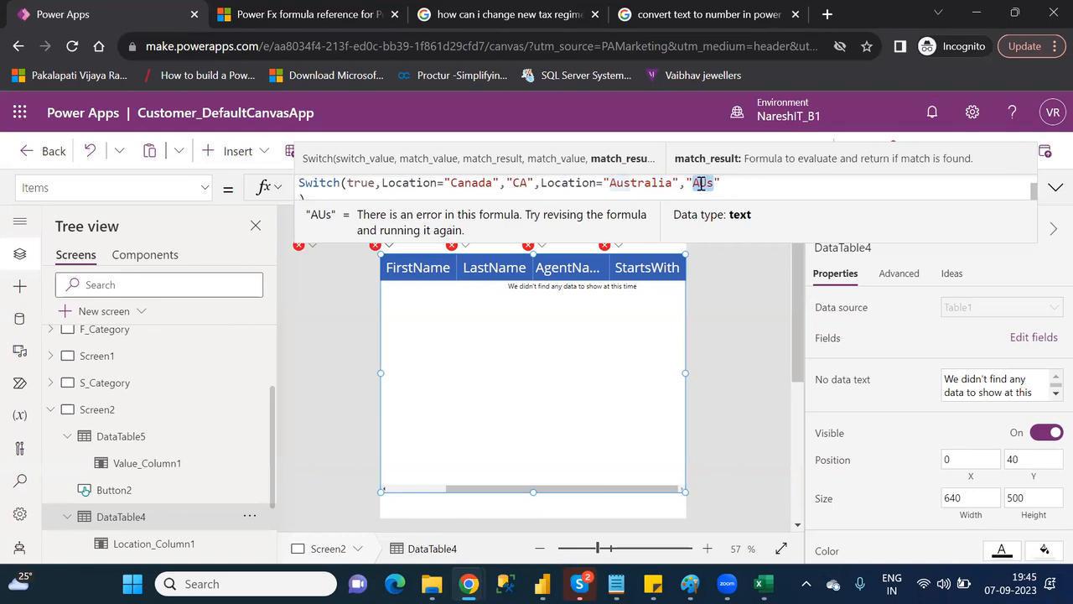
Add "Others" as the Switch function's default result and close its parenthesis
{"action": "left_click", "coordinate": [731, 185]}
{"action": "type", "text": ","}
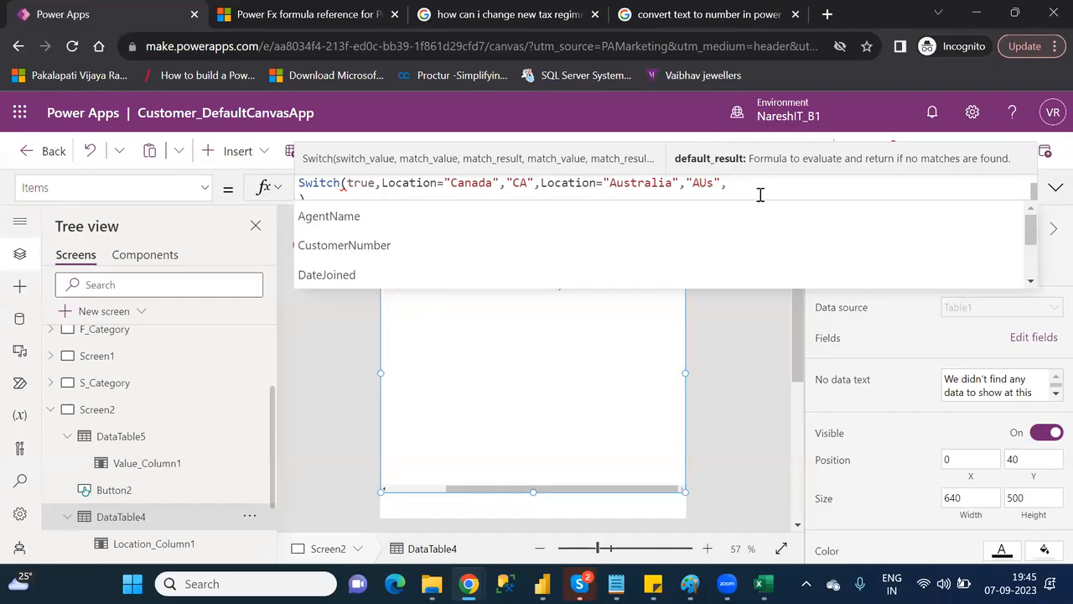
{"action": "type", "text": "\"Others\""}
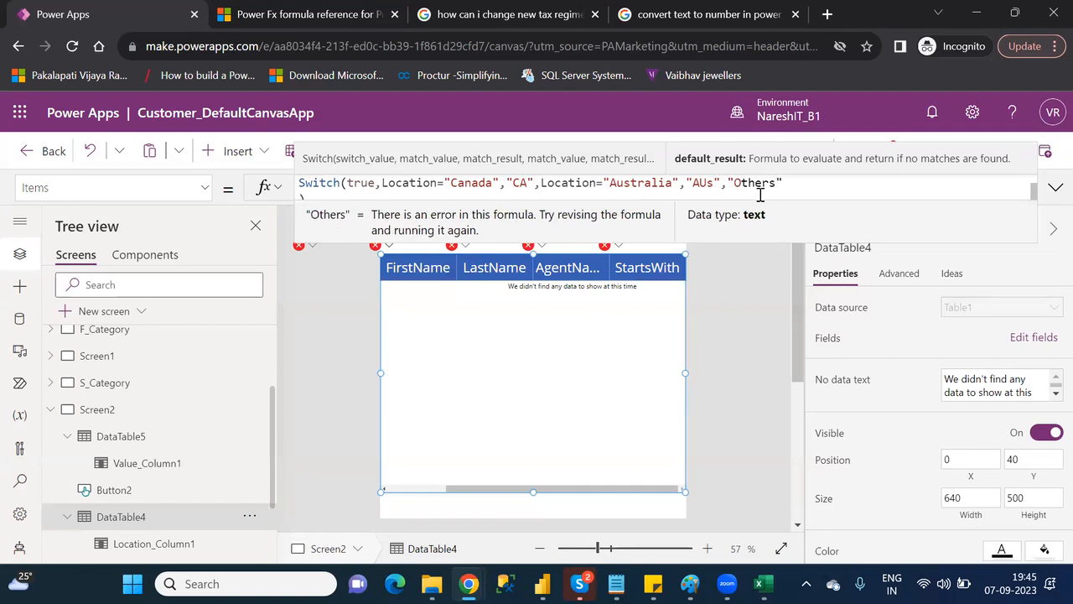
{"action": "type", "text": ")"}
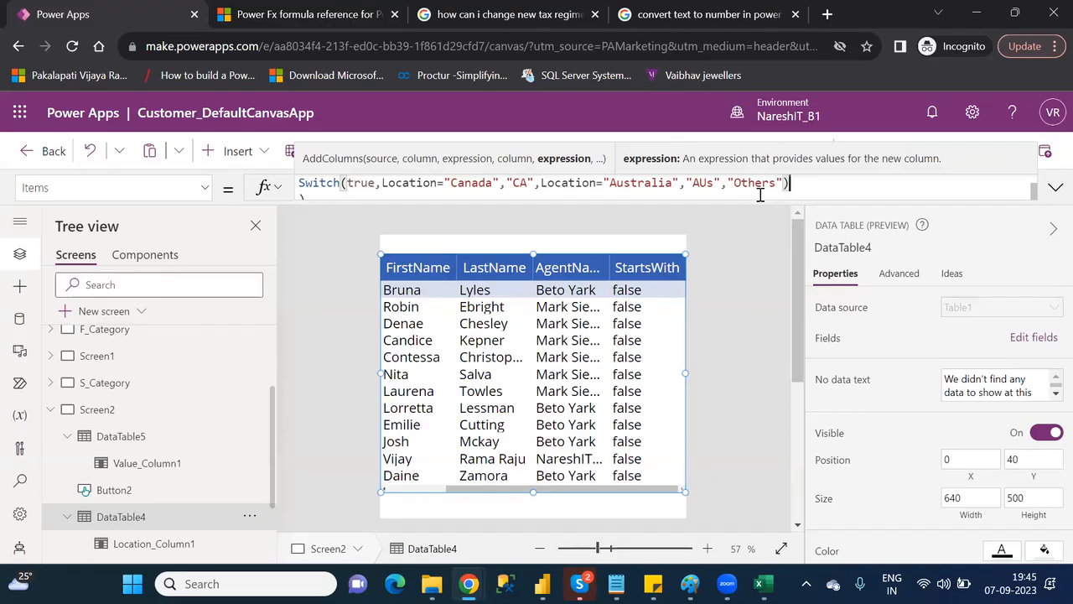
Add the Switch field to the data table's displayed columns and save the app
{"action": "left_click", "coordinate": [1047, 339]}
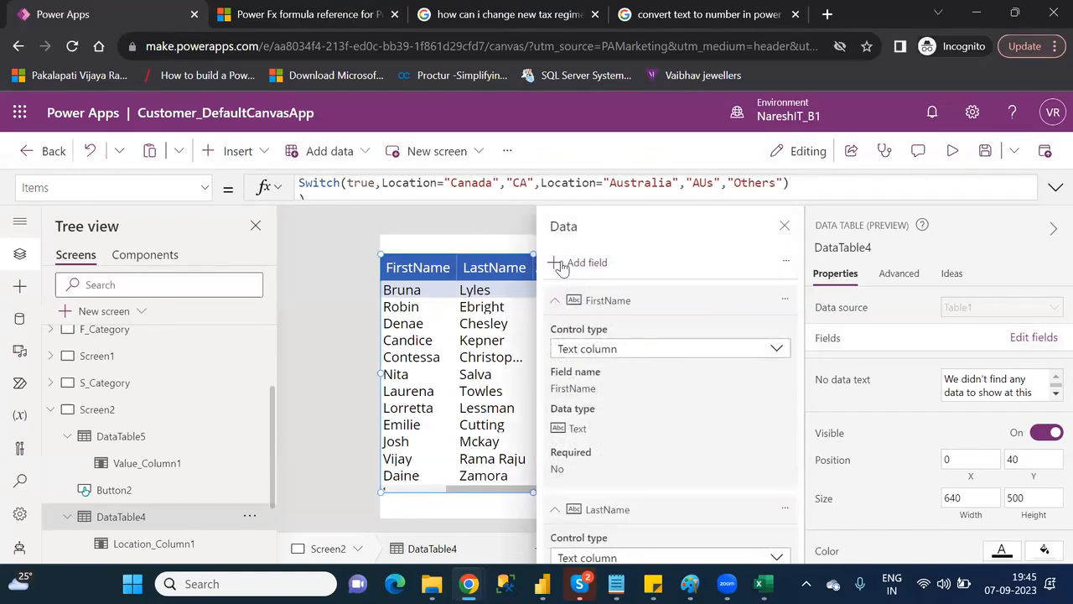
{"action": "left_click", "coordinate": [563, 262]}
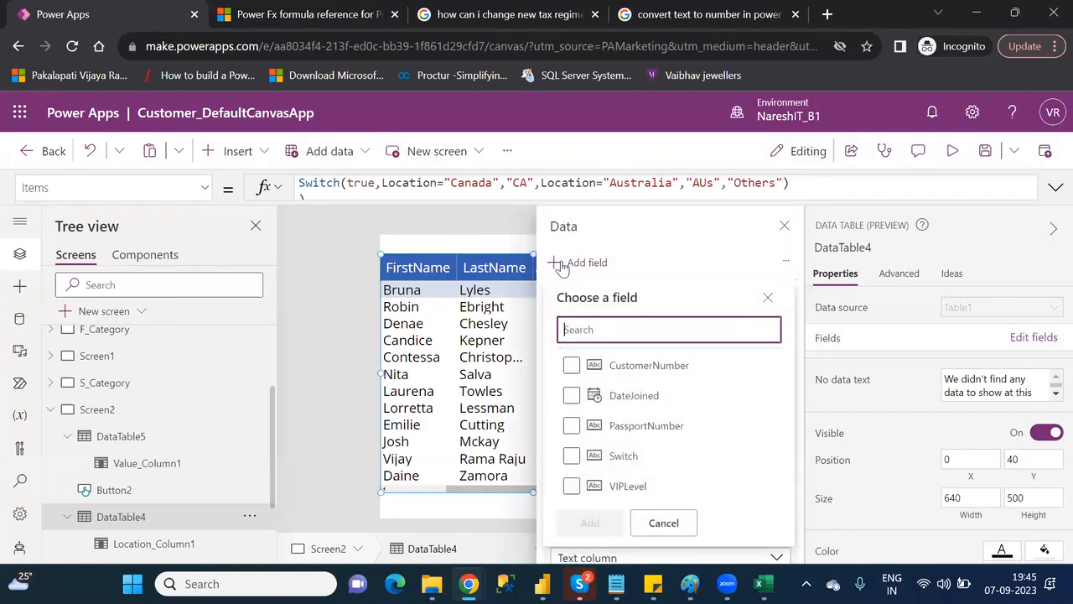
{"action": "left_click", "coordinate": [571, 457]}
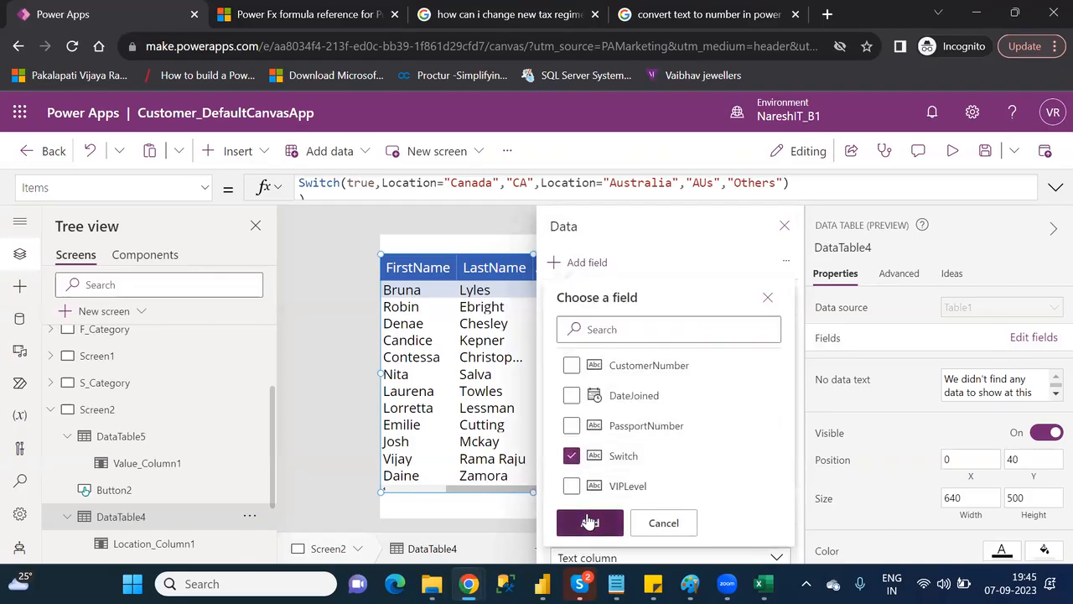
{"action": "left_click", "coordinate": [589, 521]}
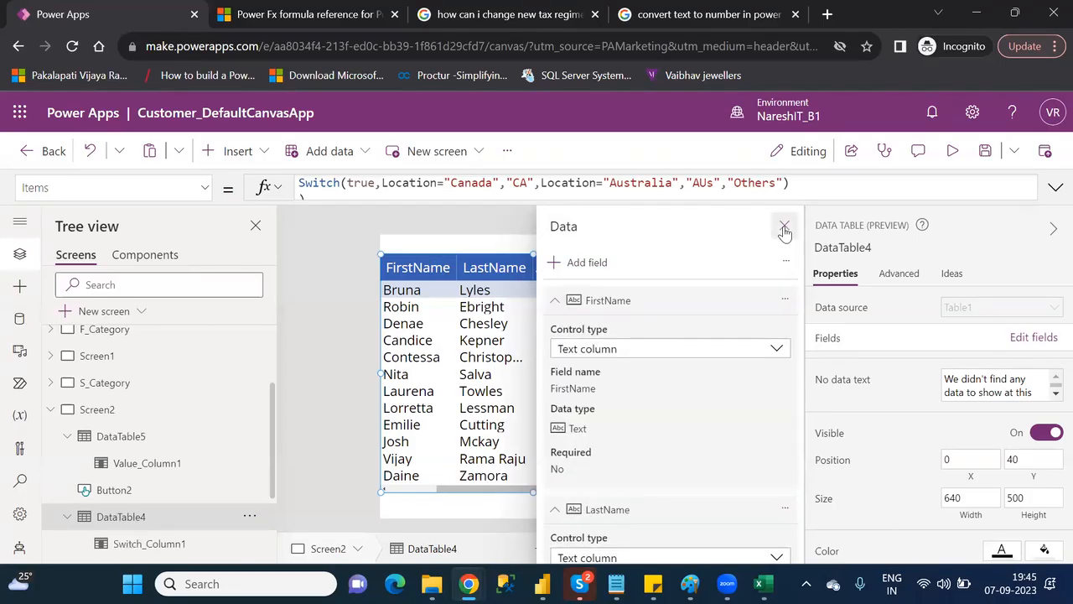
{"action": "left_click", "coordinate": [784, 226]}
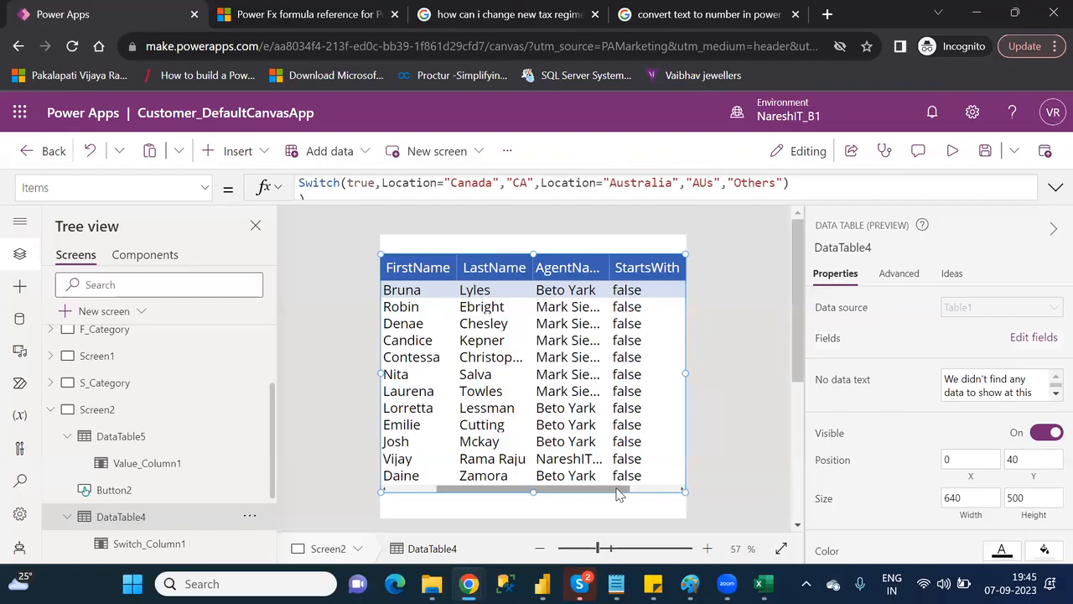
{"action": "left_click_drag", "start_coordinate": [635, 496], "coordinate": [685, 491]}
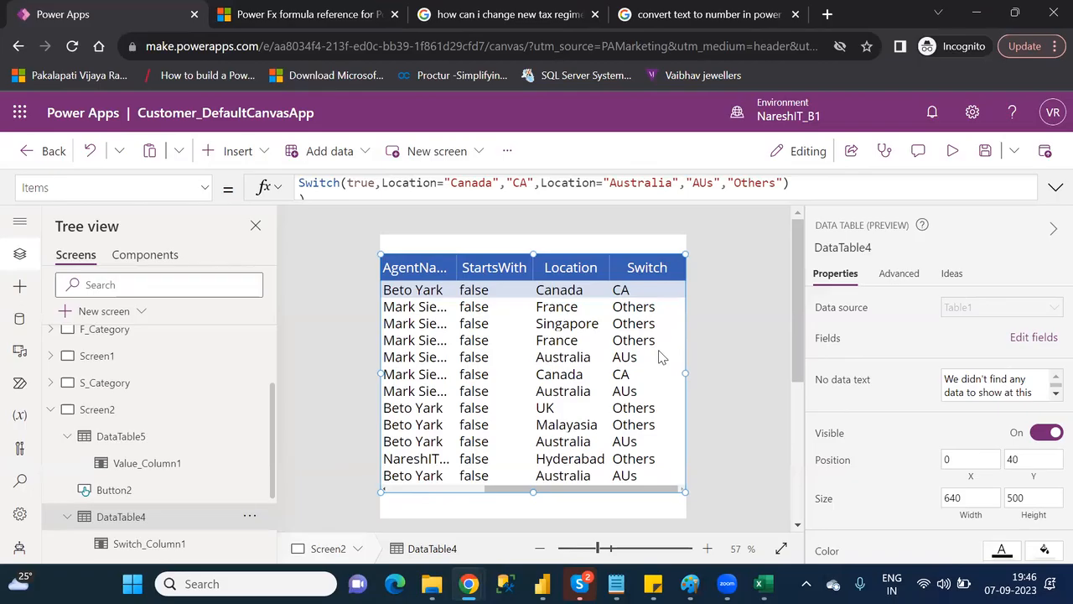
{"action": "key", "text": "ctrl+s"}
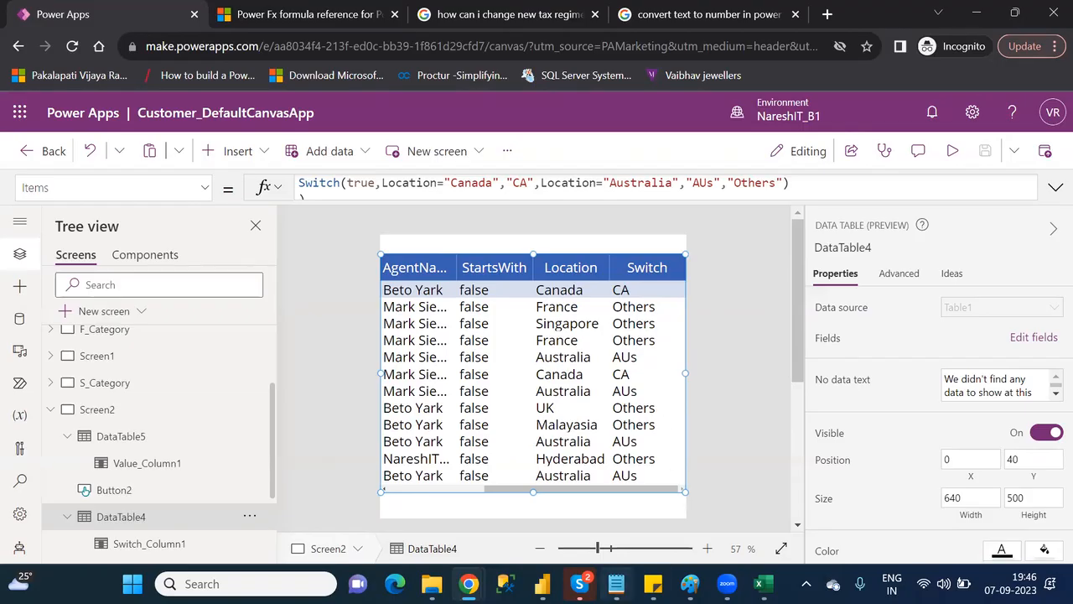
Switch to the Category_Wise_Functions notes in Notepad and look through the T category functions, marking ThisItem
{"action": "left_click", "coordinate": [617, 583]}
{"action": "key", "text": "Down"}
{"action": "key", "text": "Down"}
{"action": "key", "text": "Down"}
{"action": "key", "text": "Down"}
{"action": "key", "text": "Down"}
{"action": "key", "text": "Down"}
{"action": "key", "text": "Down"}
{"action": "key", "text": "Down"}
{"action": "key", "text": "Down"}
{"action": "key", "text": "Down"}
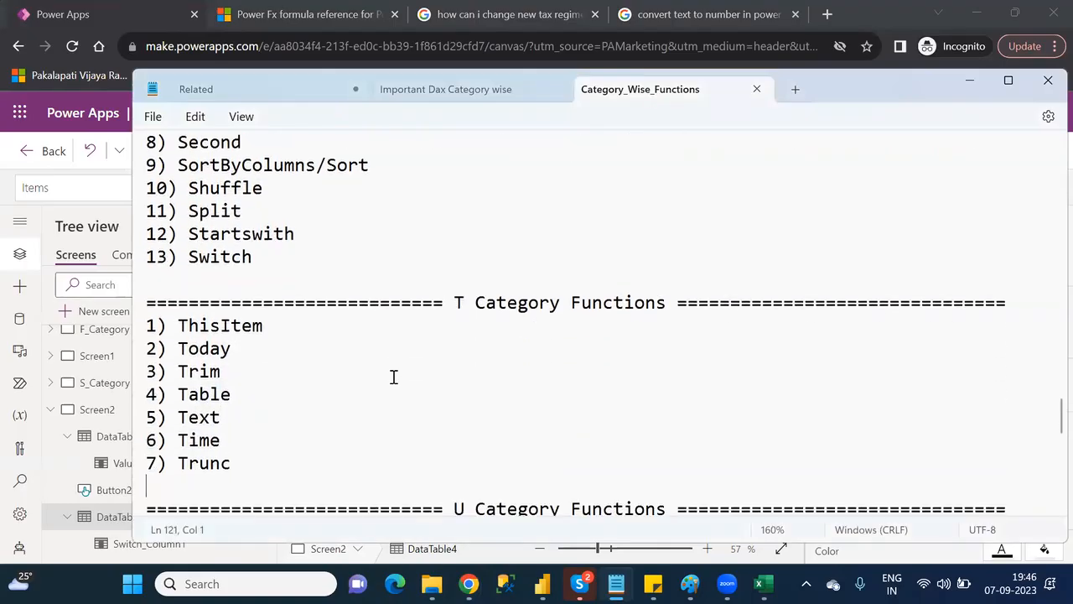
{"action": "key", "text": "Down"}
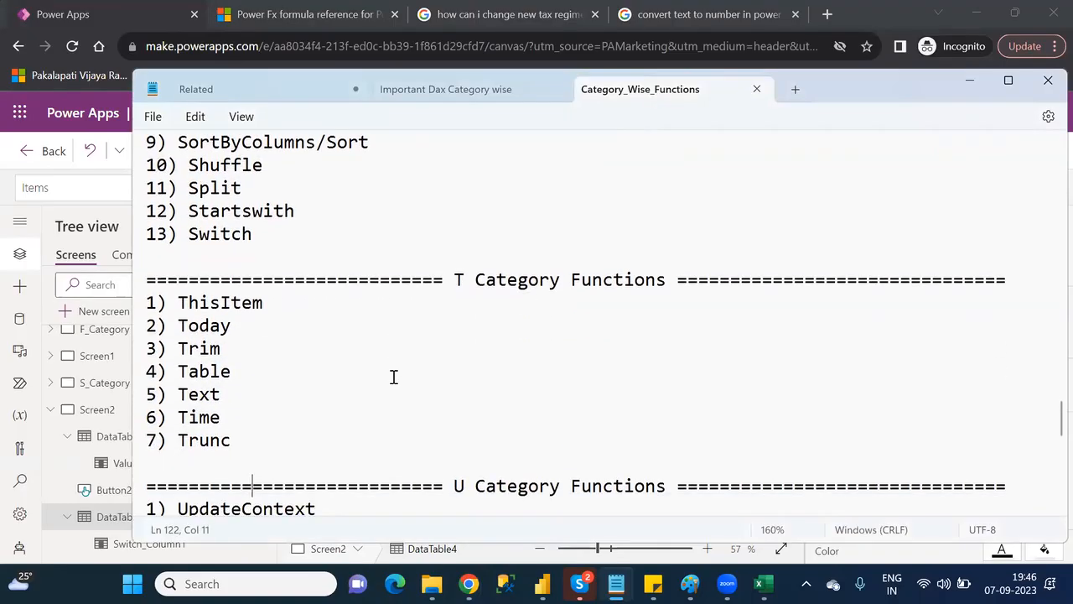
{"action": "double_click", "coordinate": [233, 301]}
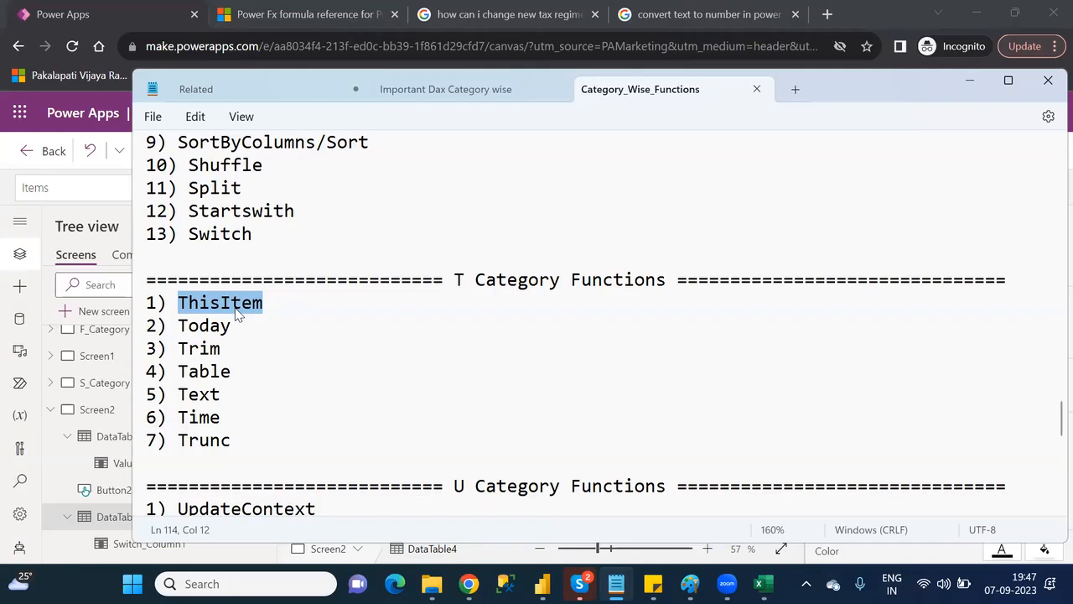
Back in Power Apps, shorten the customer data table to a height of about 292 and insert a vertical gallery
{"action": "left_click", "coordinate": [99, 15]}
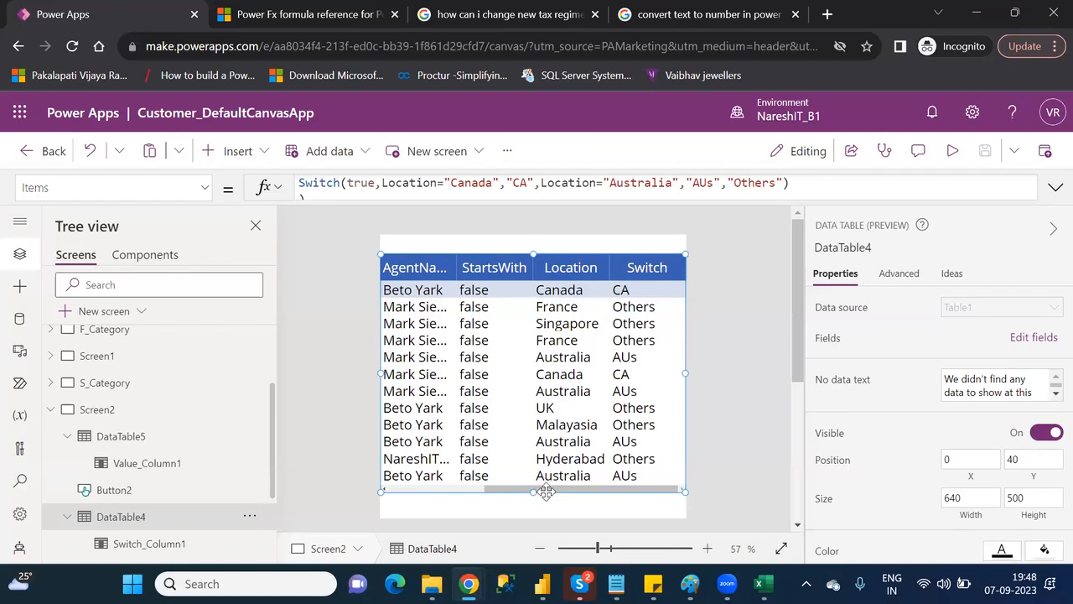
{"action": "left_click_drag", "start_coordinate": [532, 492], "coordinate": [533, 394]}
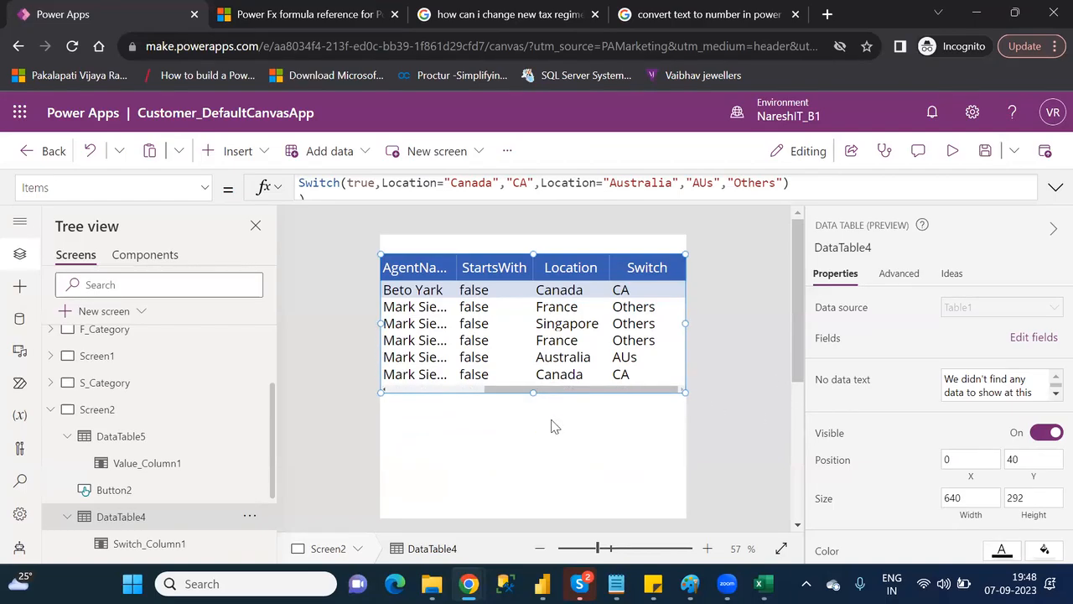
{"action": "left_click", "coordinate": [248, 160]}
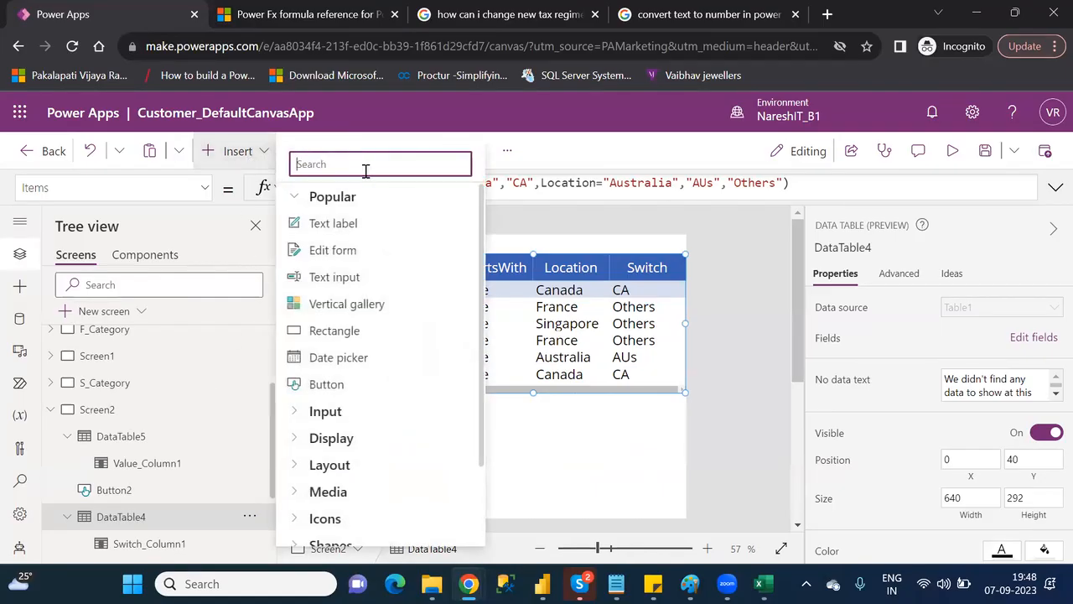
{"action": "left_click", "coordinate": [374, 305]}
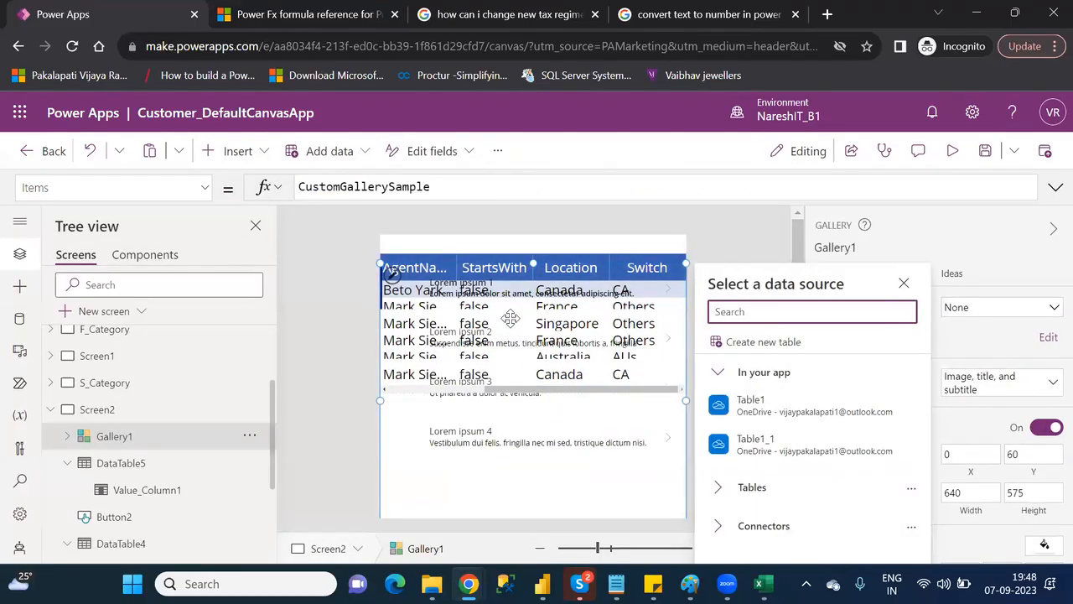
Resize the gallery to fit between the data table and the Split button, at about Y 351 with a height of about 232
{"action": "left_click", "coordinate": [534, 264]}
{"action": "left_click_drag", "start_coordinate": [539, 270], "coordinate": [549, 406]}
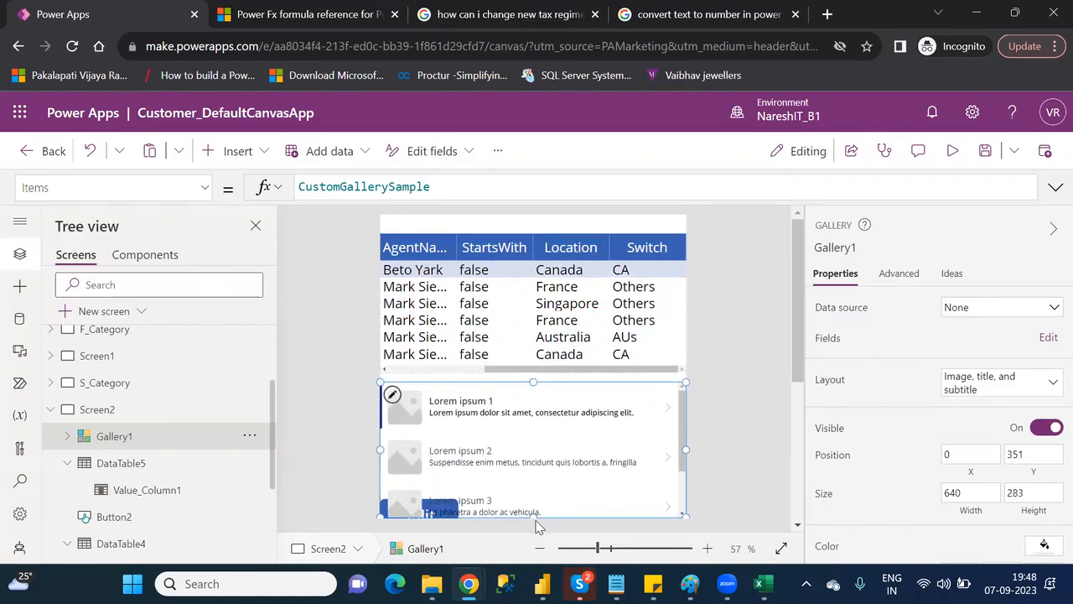
{"action": "left_click_drag", "start_coordinate": [531, 517], "coordinate": [541, 490]}
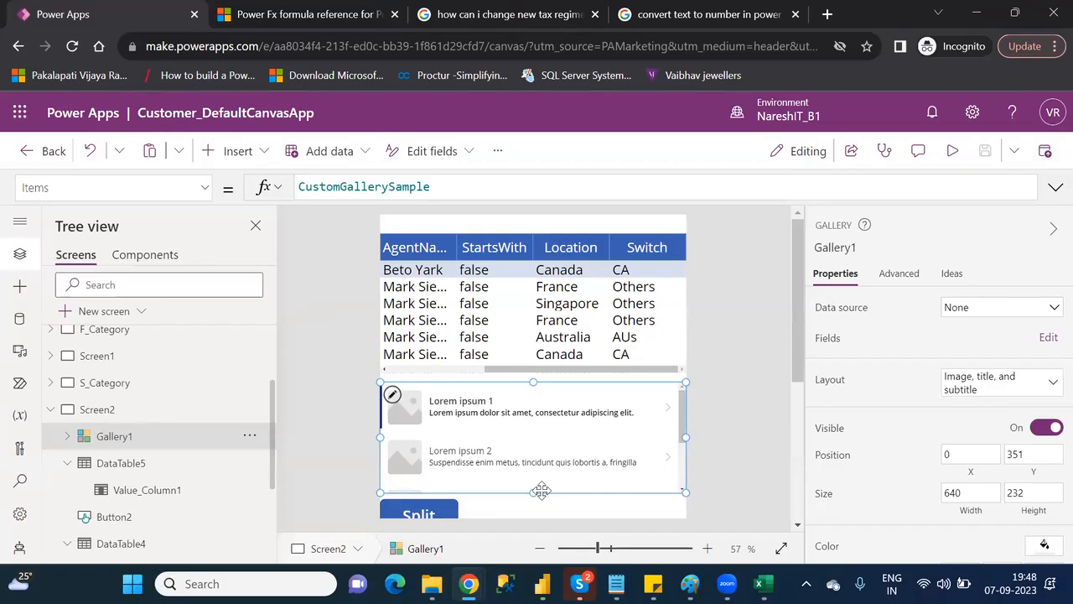
Set the gallery's data source to Table1 and check the Text formulas of its first item's title and subtitle labels
{"action": "left_click", "coordinate": [1008, 310]}
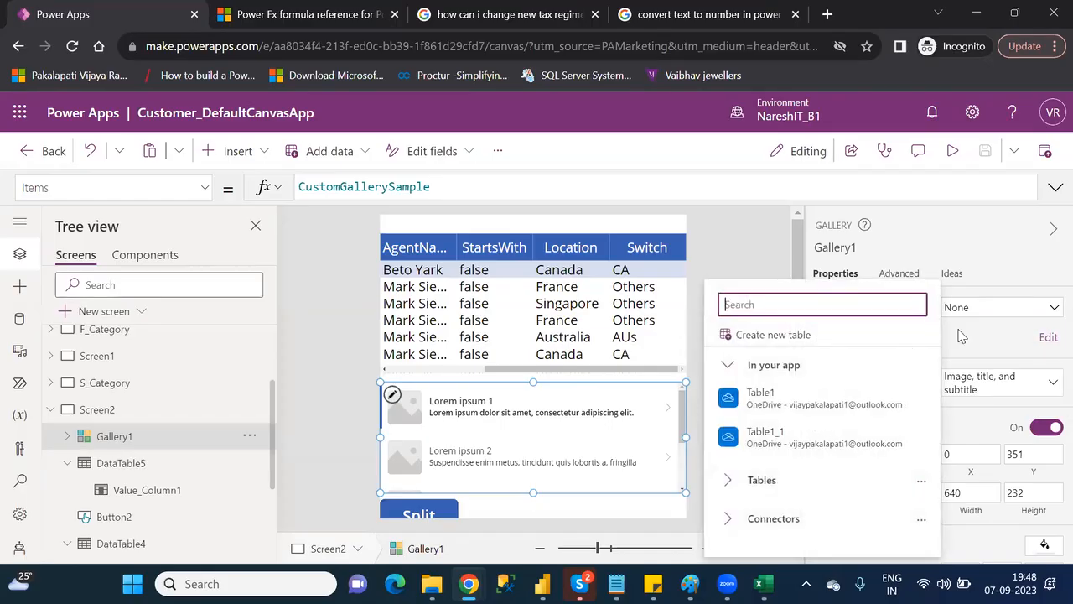
{"action": "left_click", "coordinate": [827, 399]}
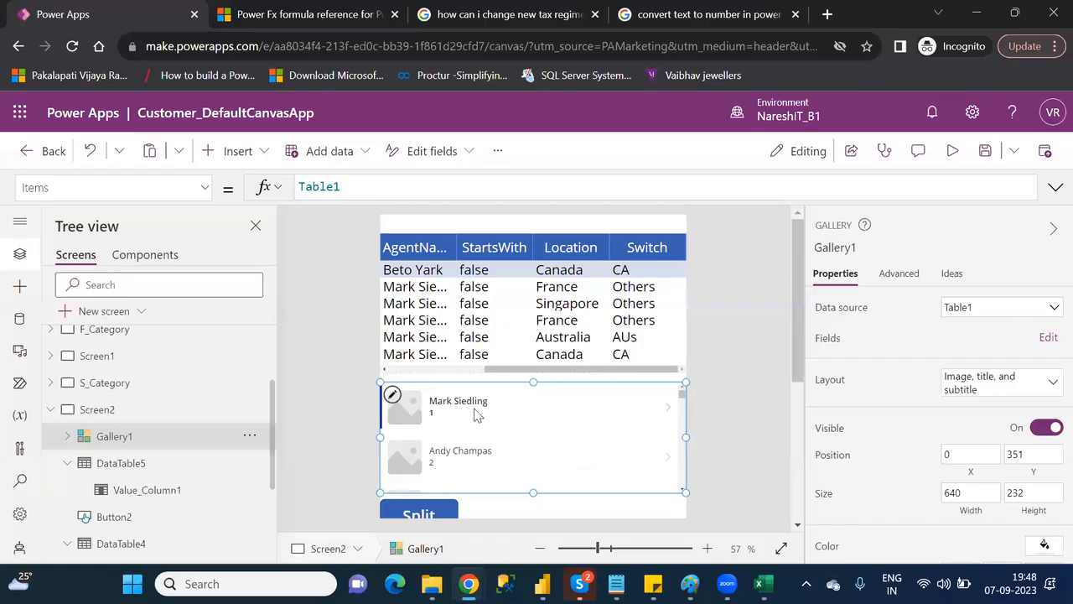
{"action": "left_click", "coordinate": [467, 400]}
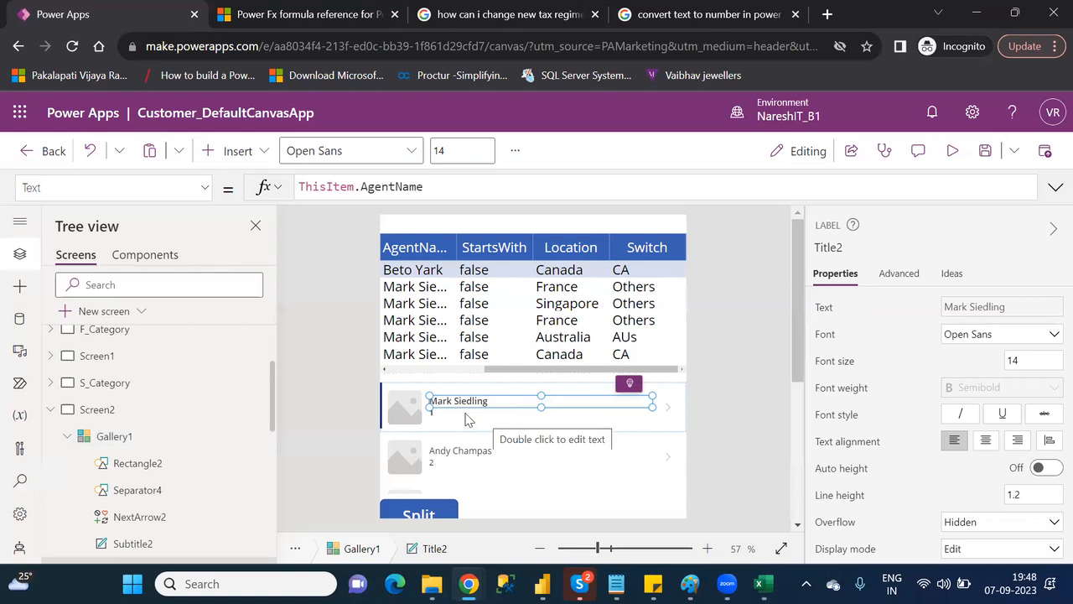
{"action": "left_click", "coordinate": [466, 412]}
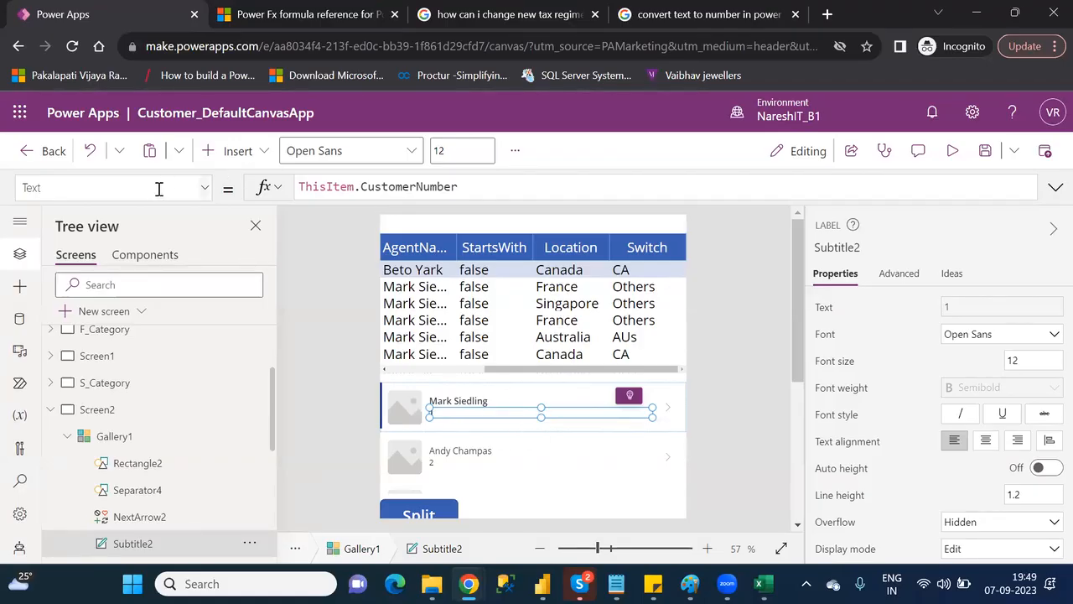
Clear the existing Text formula of the subtitle label in the gallery's first item
{"action": "left_click", "coordinate": [492, 188]}
{"action": "key", "text": "BackSpace"}
{"action": "key", "text": "BackSpace"}
{"action": "key", "text": "BackSpace"}
{"action": "key", "text": "BackSpace"}
{"action": "key", "text": "BackSpace"}
{"action": "key", "text": "BackSpace"}
{"action": "key", "text": "BackSpace"}
{"action": "key", "text": "BackSpace"}
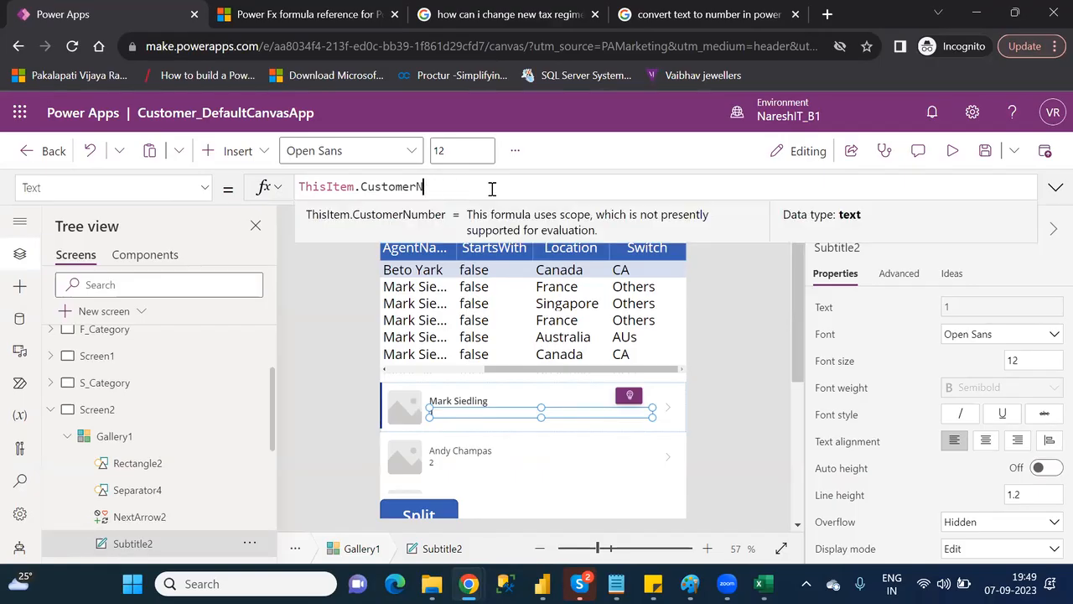
{"action": "key", "text": "BackSpace"}
{"action": "key", "text": "BackSpace"}
{"action": "key", "text": "BackSpace"}
{"action": "key", "text": "BackSpace"}
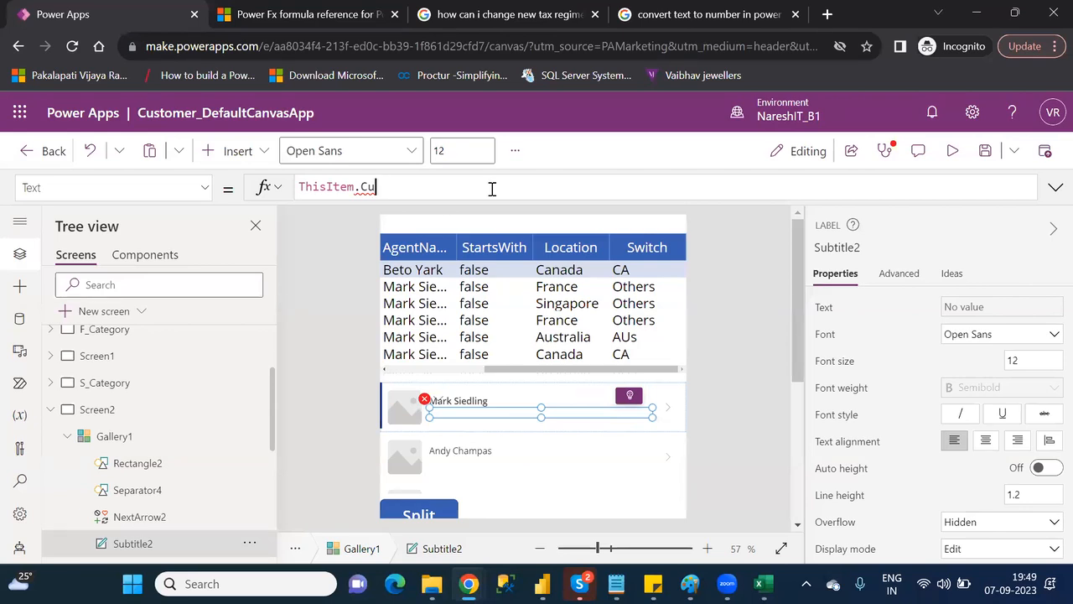
{"action": "key", "text": "BackSpace"}
{"action": "key", "text": "BackSpace"}
{"action": "key", "text": "BackSpace"}
{"action": "key", "text": "BackSpace"}
{"action": "key", "text": "BackSpace"}
{"action": "key", "text": "BackSpace"}
{"action": "key", "text": "BackSpace"}
{"action": "key", "text": "BackSpace"}
{"action": "key", "text": "BackSpace"}
{"action": "key", "text": "BackSpace"}
{"action": "key", "text": "BackSpace"}
Try referencing the column as firstname without ThisItem in the subtitle label's Text formula, and erase it again
{"action": "type", "text": "first"}
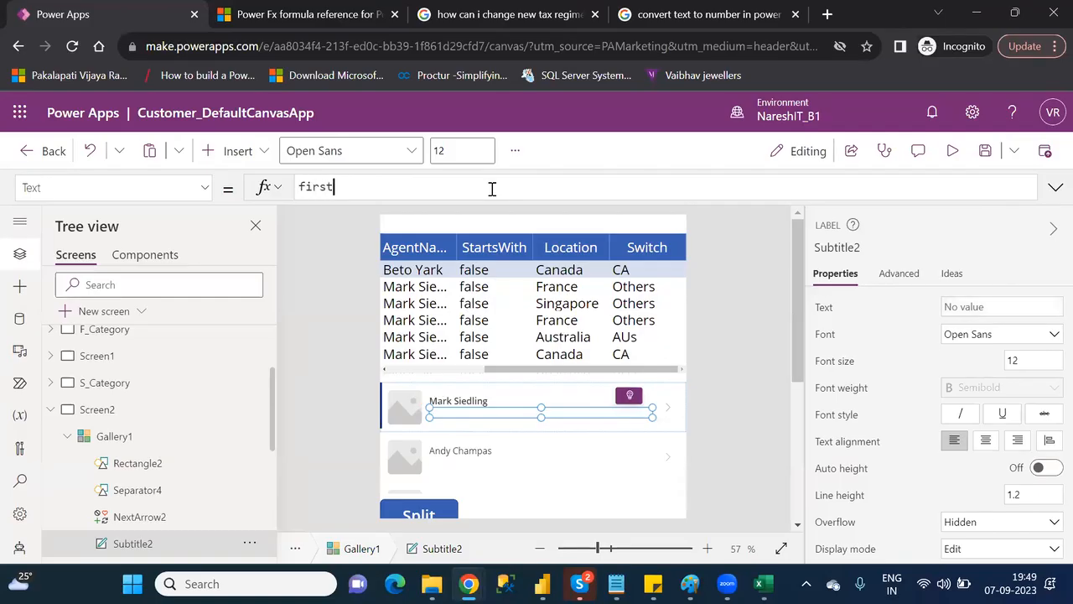
{"action": "key", "text": "Escape"}
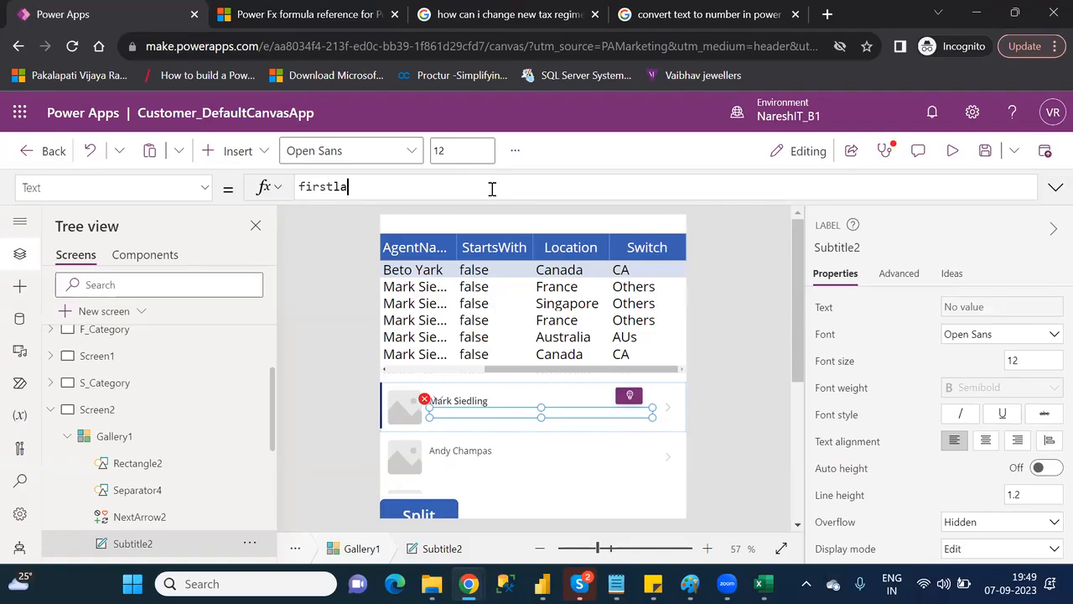
{"action": "type", "text": "name"}
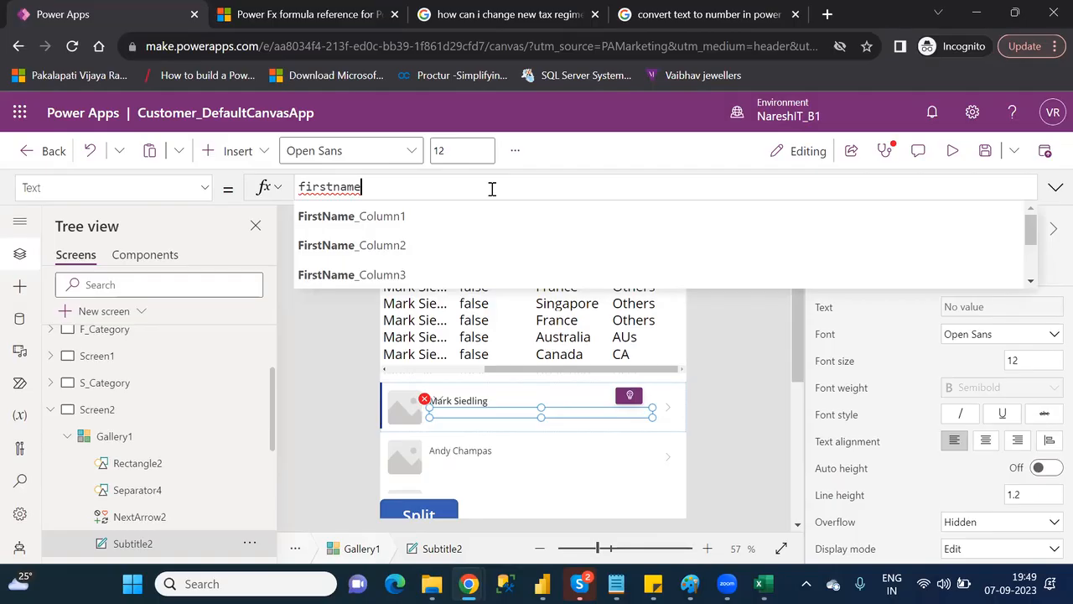
{"action": "key", "text": "BackSpace"}
{"action": "key", "text": "BackSpace"}
{"action": "key", "text": "BackSpace"}
{"action": "key", "text": "BackSpace"}
{"action": "key", "text": "BackSpace"}
{"action": "key", "text": "BackSpace"}
{"action": "key", "text": "BackSpace"}
{"action": "key", "text": "BackSpace"}
{"action": "key", "text": "BackSpace"}
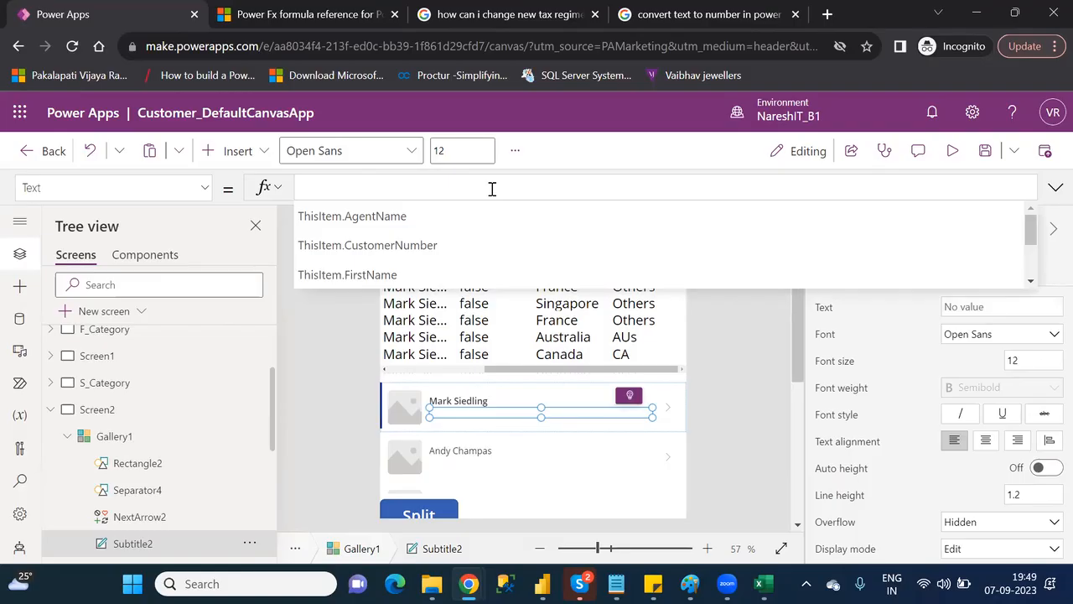
Set the gallery subtitle label's Text formula to ThisItem.FirstName
{"action": "type", "text": "this"}
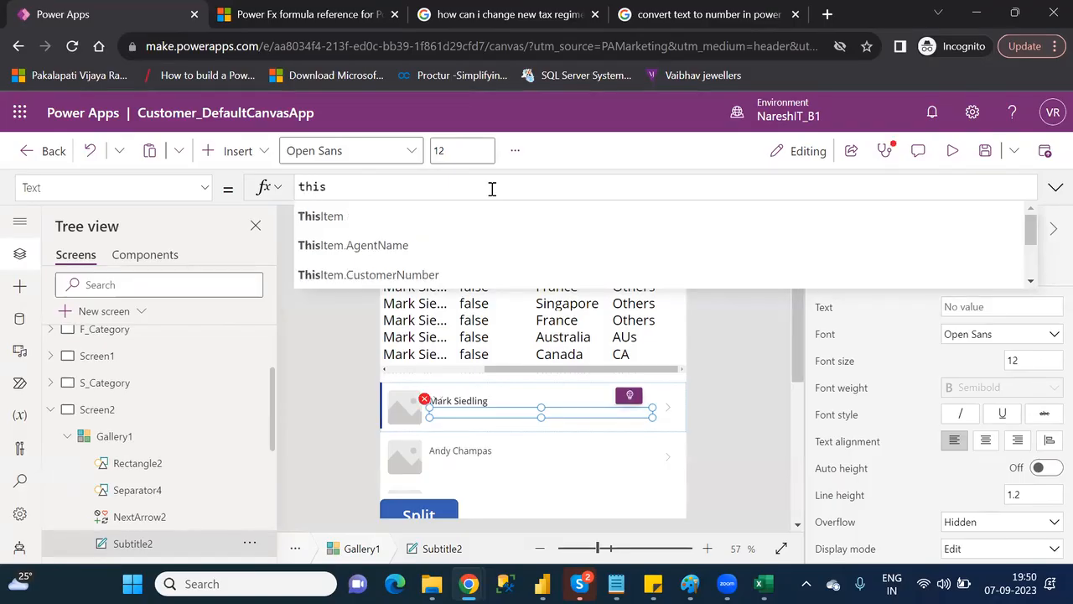
{"action": "key", "text": "Tab"}
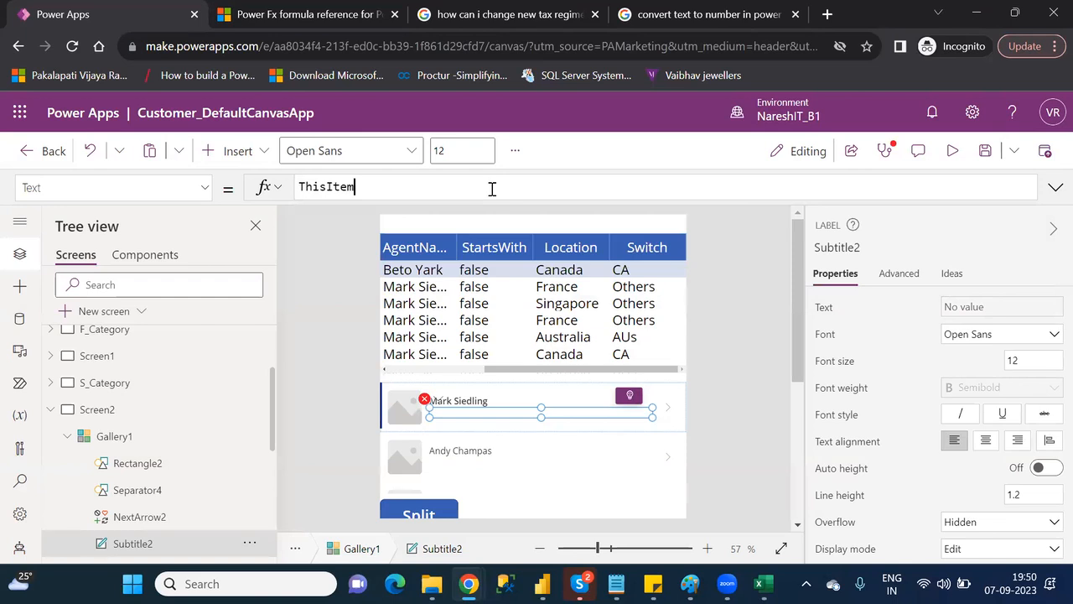
{"action": "type", "text": "."}
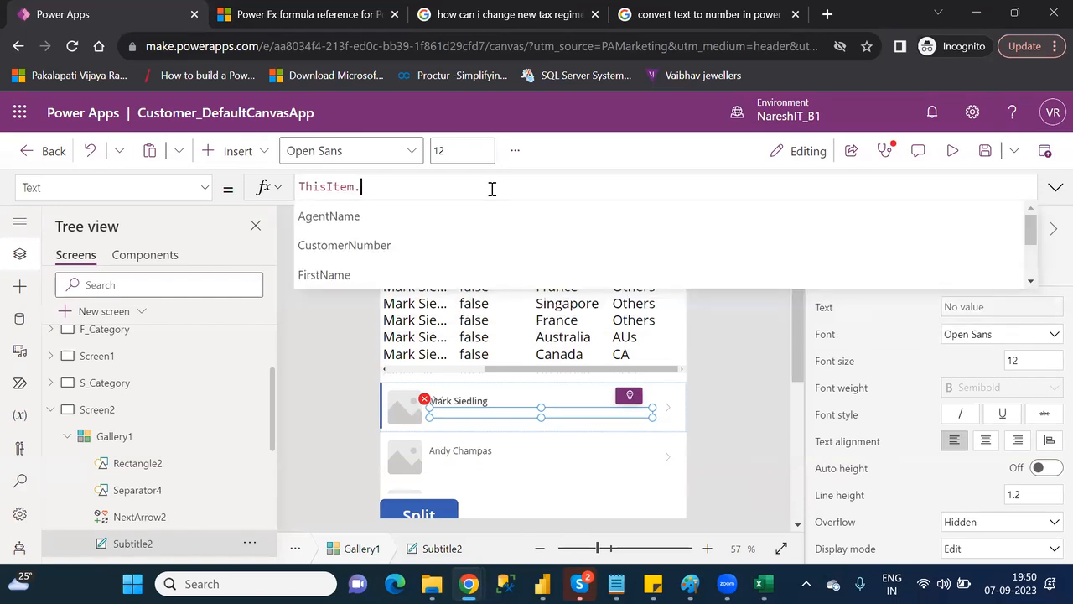
{"action": "key", "text": "Down"}
{"action": "key", "text": "Down"}
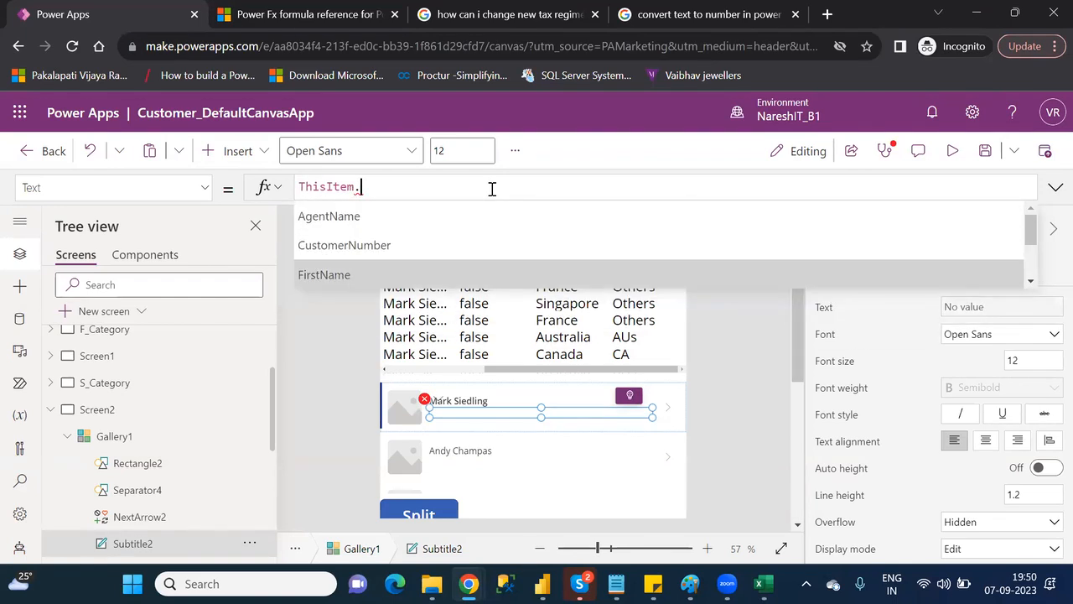
{"action": "key", "text": "Tab"}
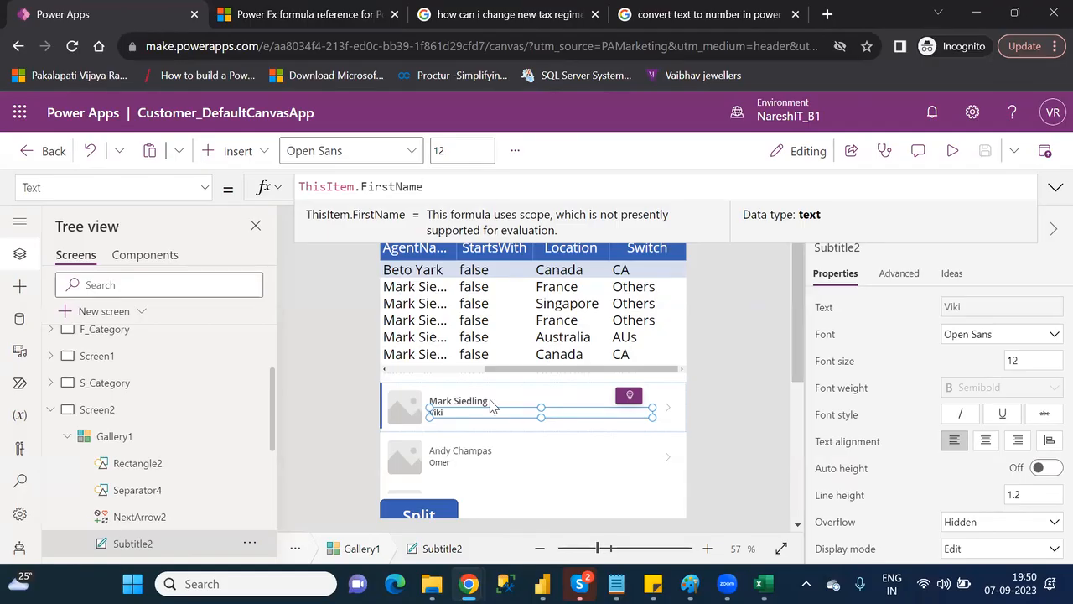
Mark Today in the T category list of the Category_Wise_Functions notes in Notepad and return to Power Apps
{"action": "left_click", "coordinate": [618, 583]}
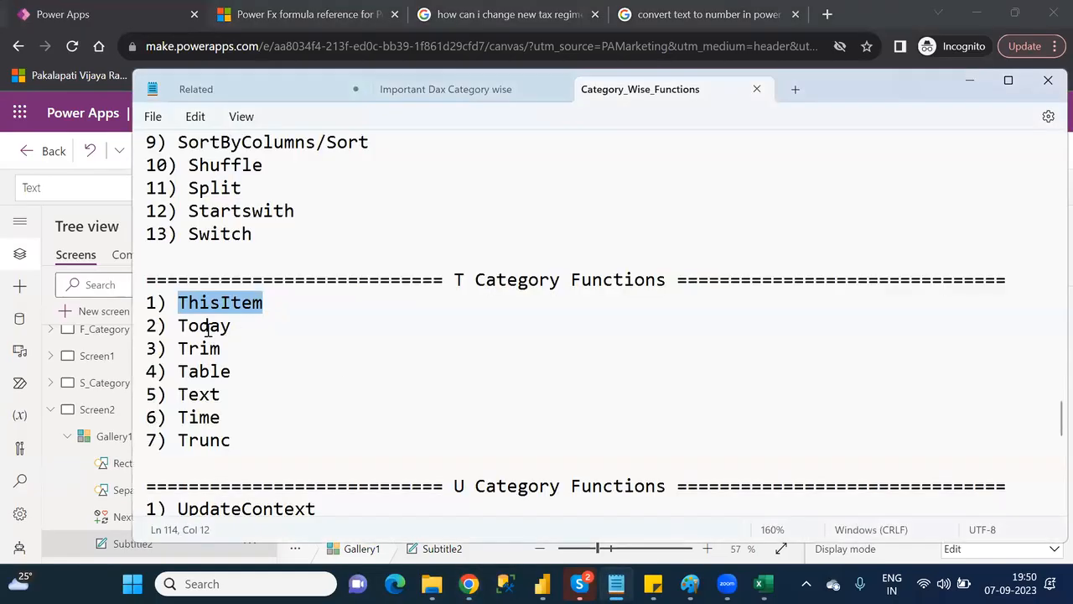
{"action": "double_click", "coordinate": [207, 328]}
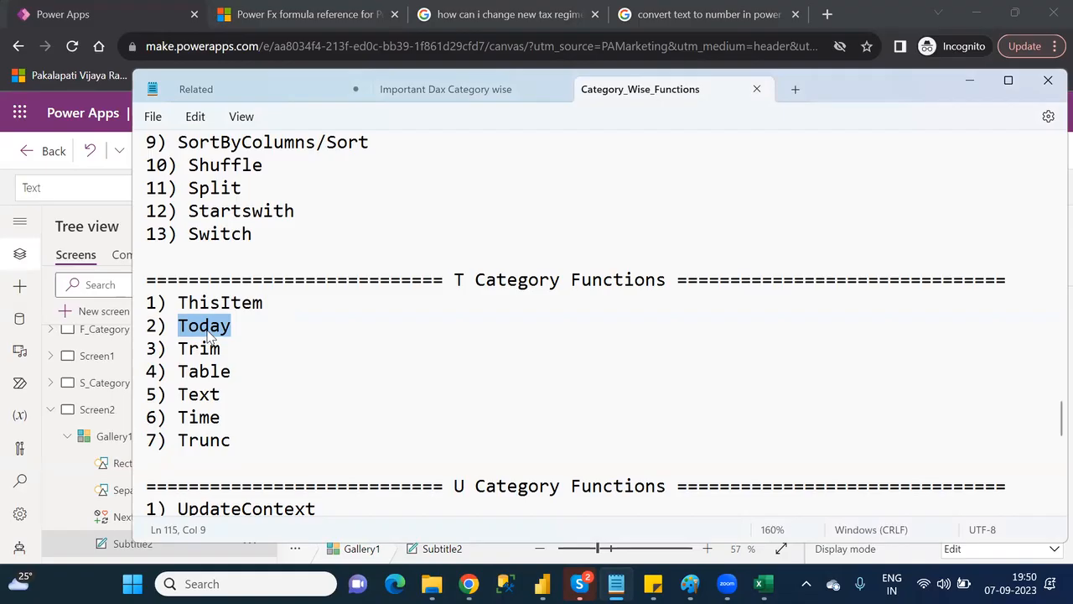
{"action": "key", "text": "alt+Tab"}
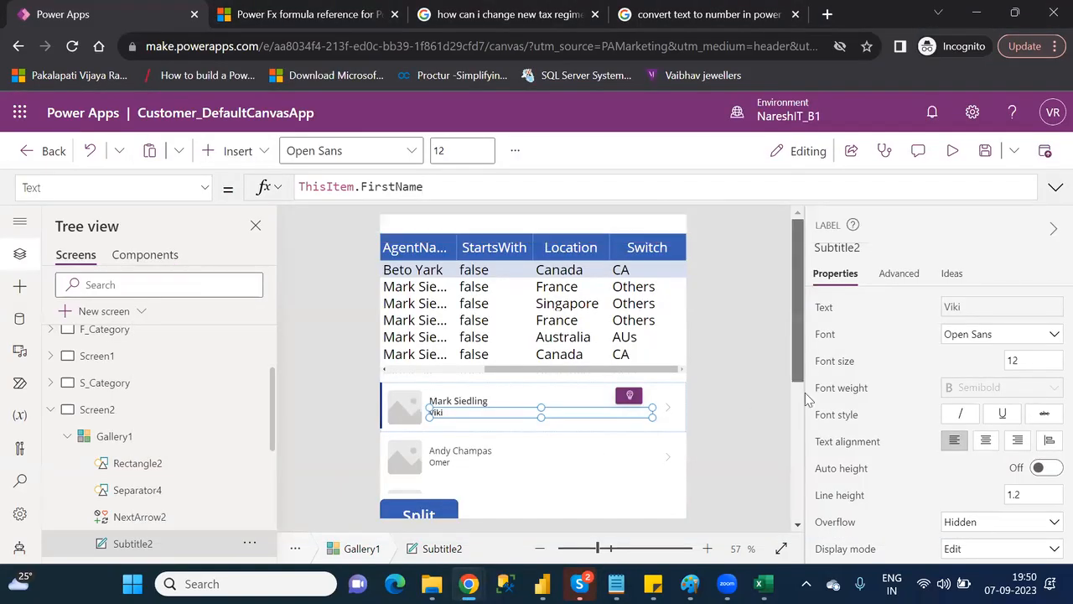
Insert a text label on Screen2, narrow it and place it beside the Split button below the gallery
{"action": "scroll", "coordinate": [620, 432], "scroll_direction": "down", "scroll_amount": 3}
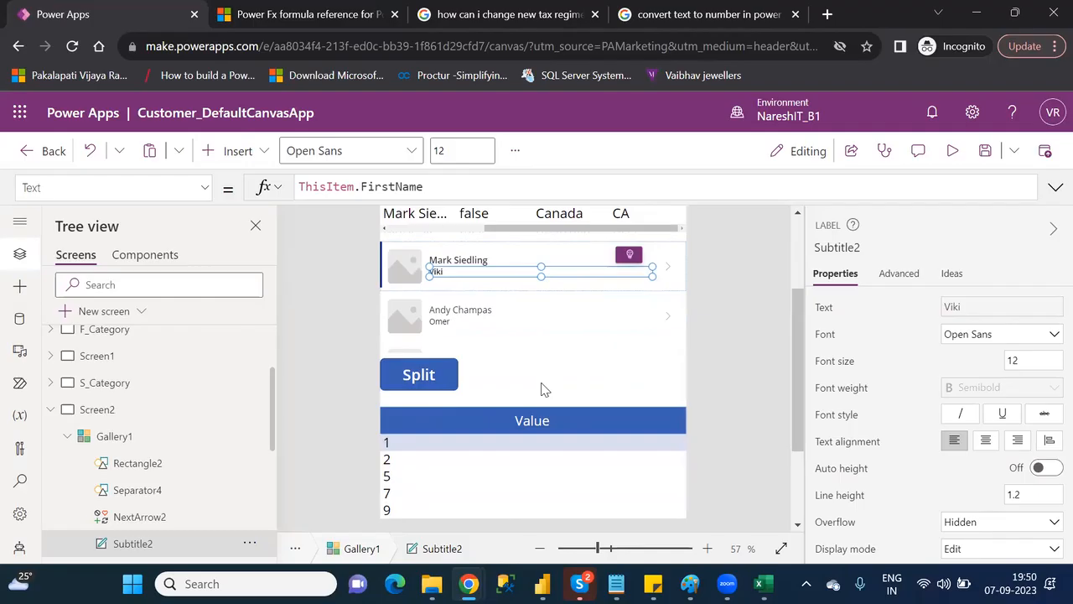
{"action": "left_click", "coordinate": [541, 389]}
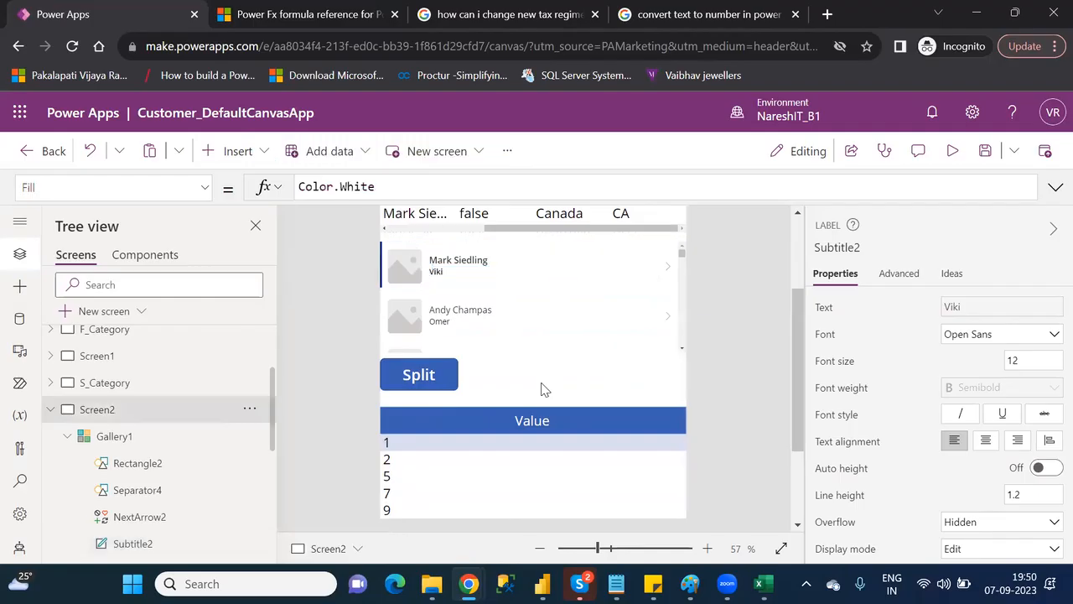
{"action": "left_click", "coordinate": [232, 153]}
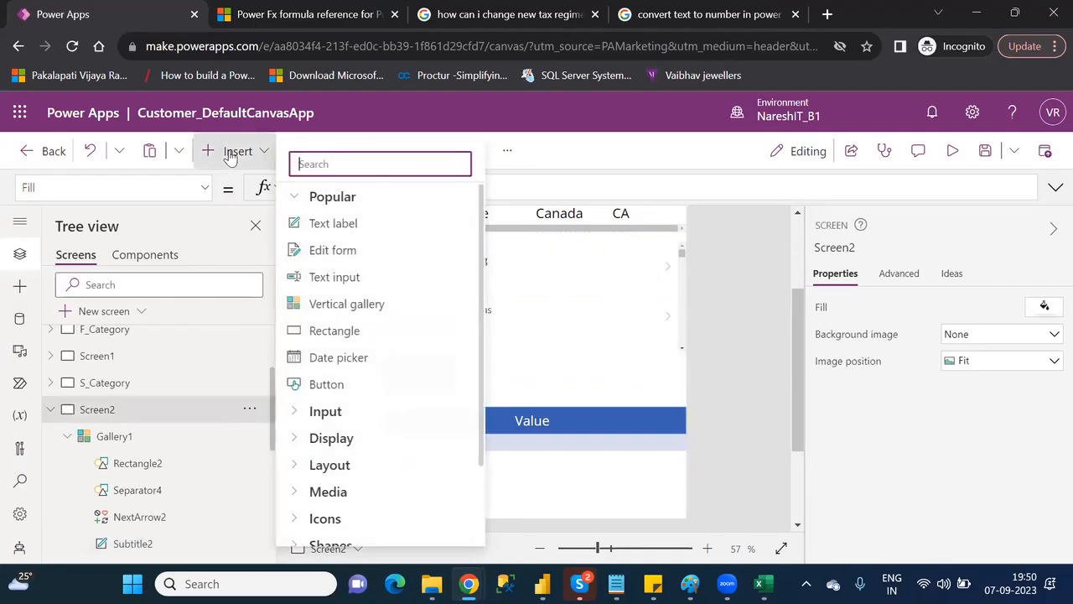
{"action": "left_click", "coordinate": [359, 224]}
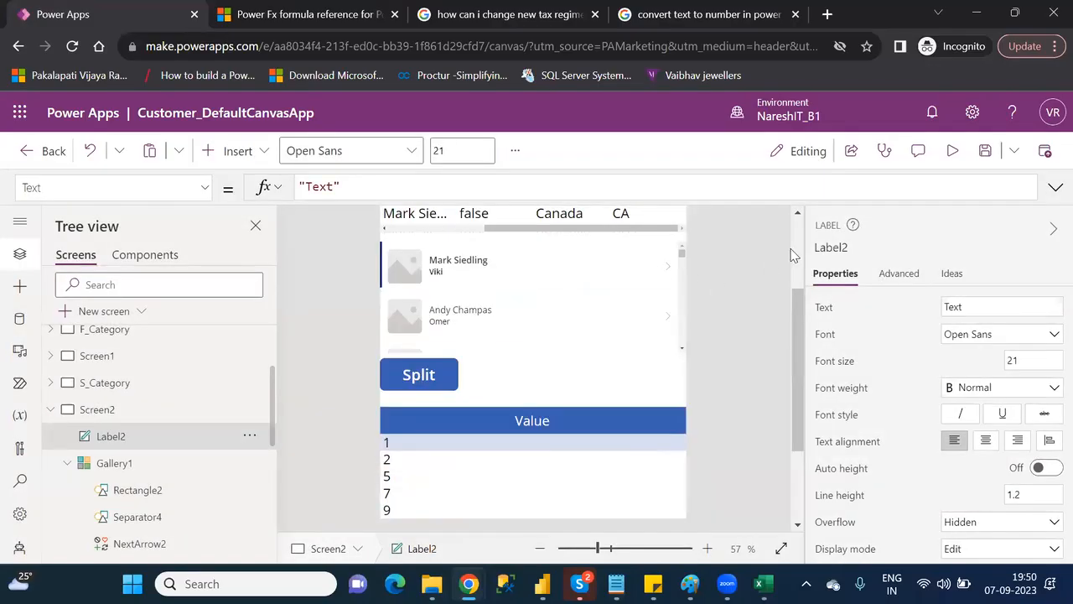
{"action": "scroll", "coordinate": [796, 255], "scroll_direction": "up", "scroll_amount": 3}
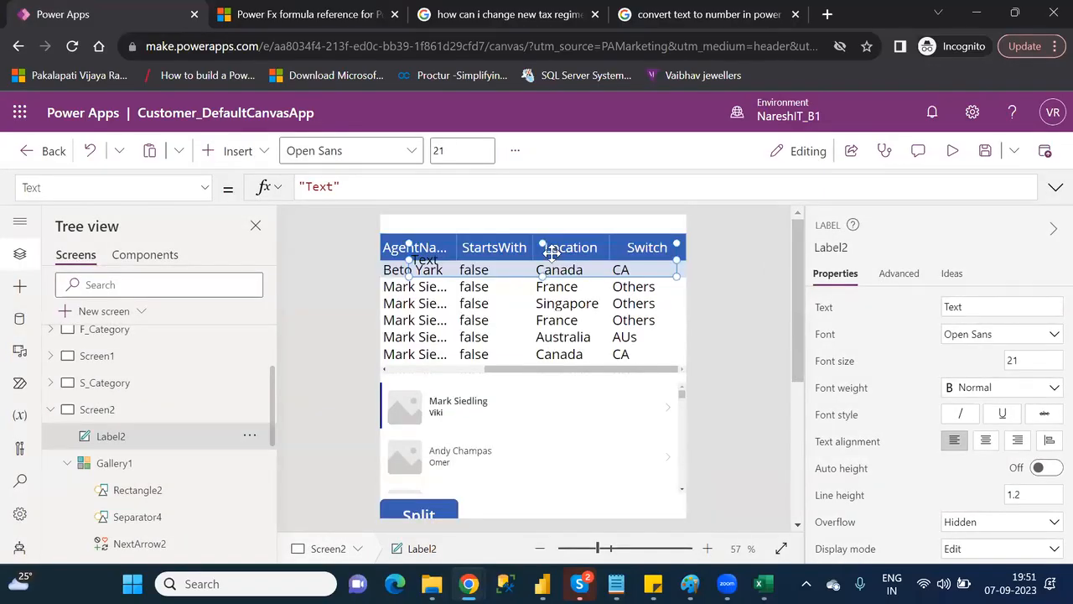
{"action": "left_click_drag", "start_coordinate": [585, 458], "coordinate": [591, 493]}
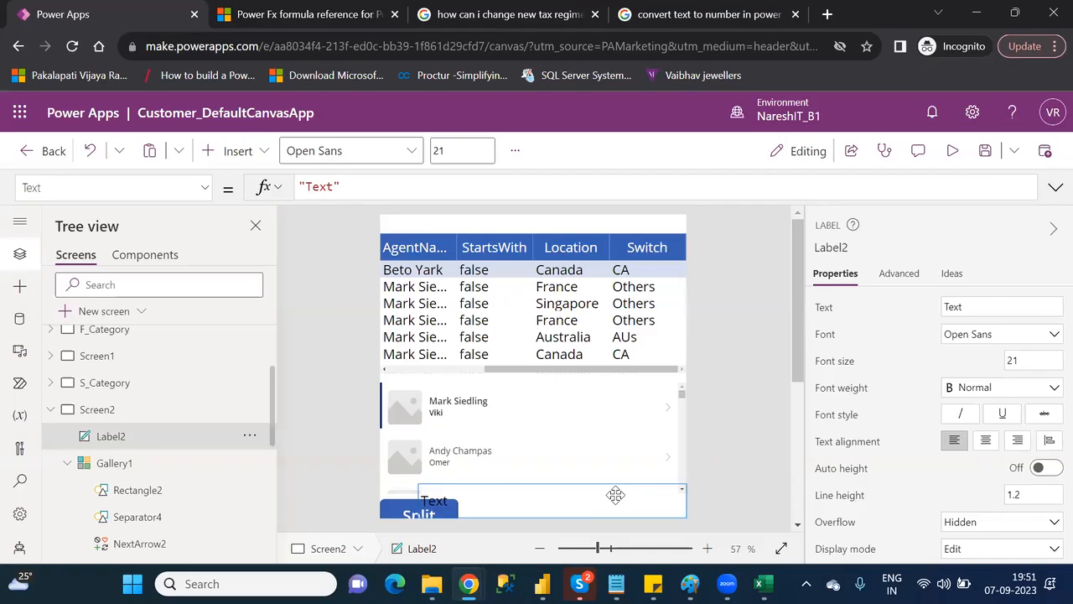
{"action": "left_click_drag", "start_coordinate": [417, 503], "coordinate": [487, 502]}
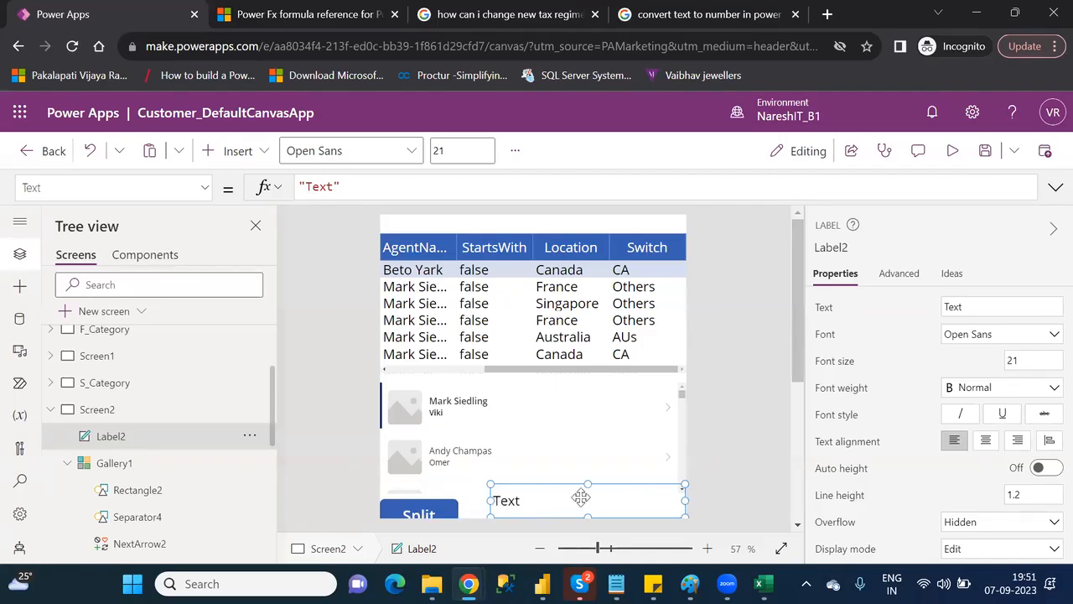
{"action": "left_click_drag", "start_coordinate": [580, 499], "coordinate": [575, 508]}
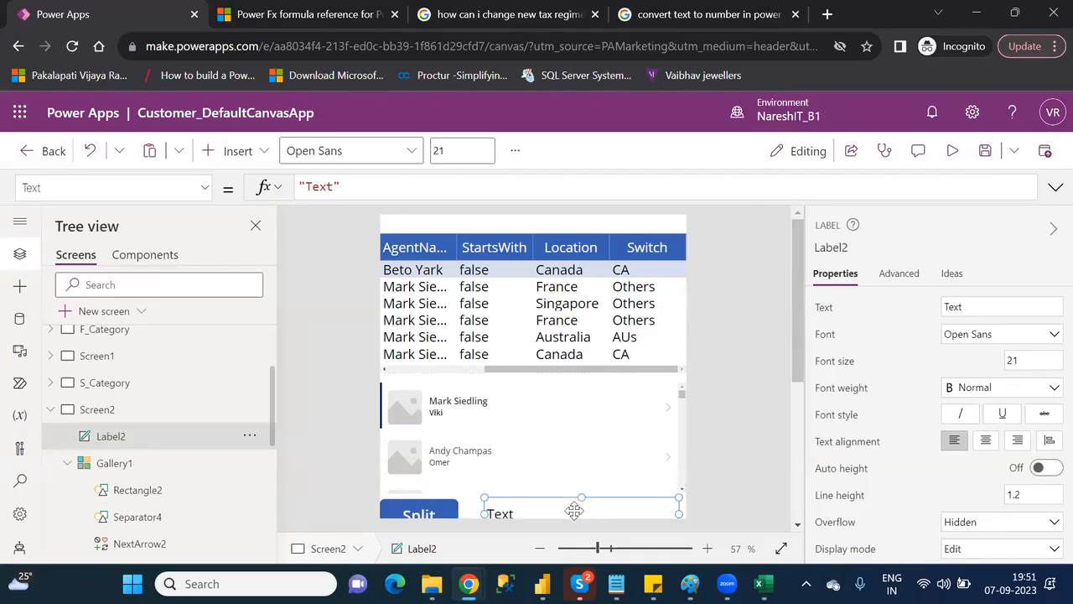
{"action": "left_click_drag", "start_coordinate": [797, 338], "coordinate": [795, 386]}
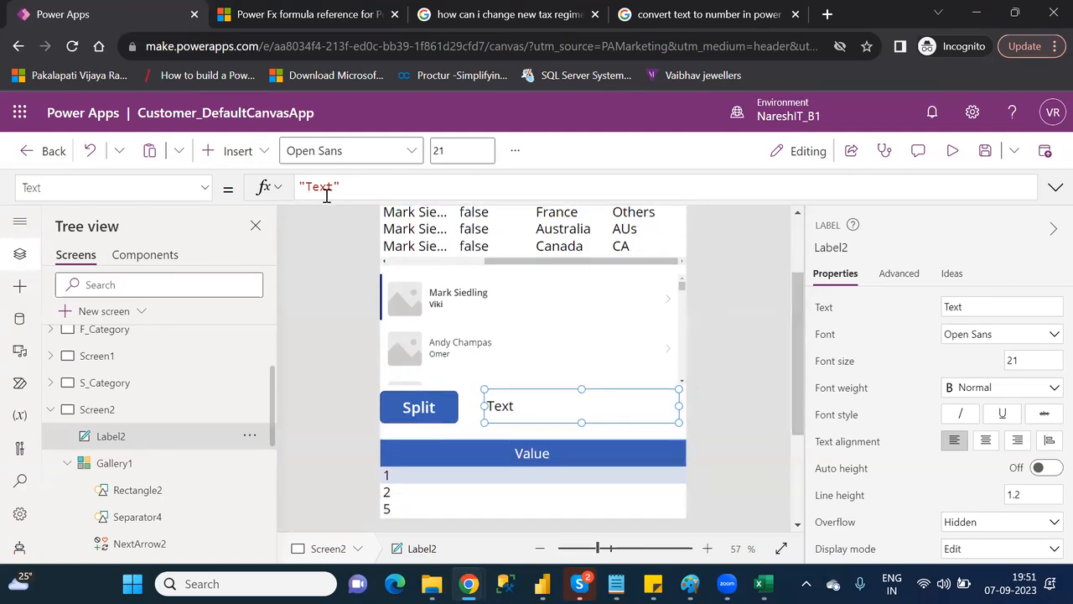
Replace the new label's default Text with the formula Today()
{"action": "left_click", "coordinate": [352, 186]}
{"action": "left_click_drag", "start_coordinate": [353, 186], "coordinate": [291, 191]}
{"action": "type", "text": "toda"}
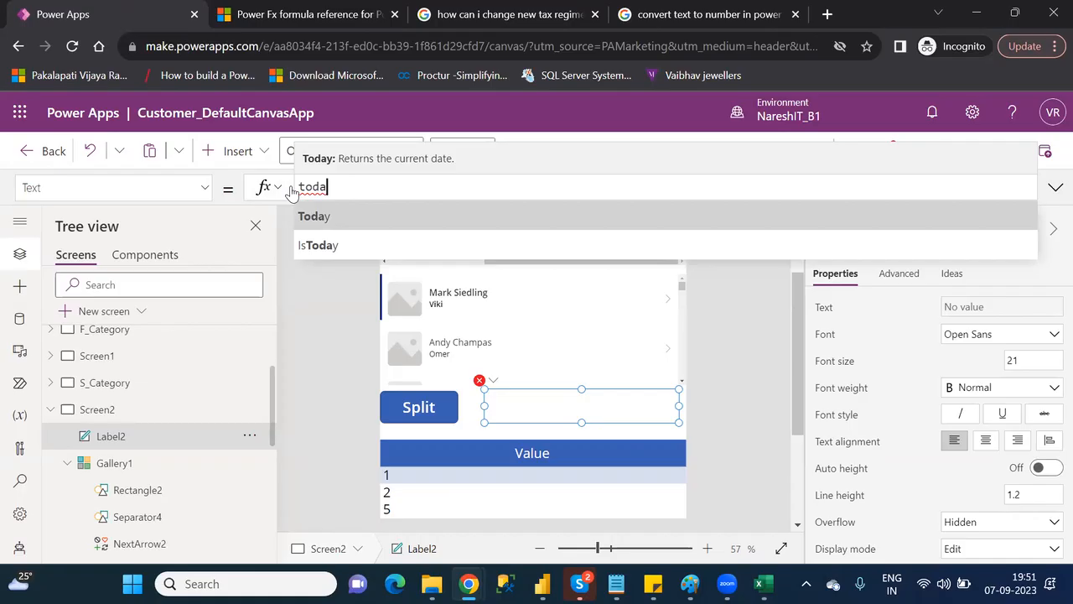
{"action": "key", "text": "Tab"}
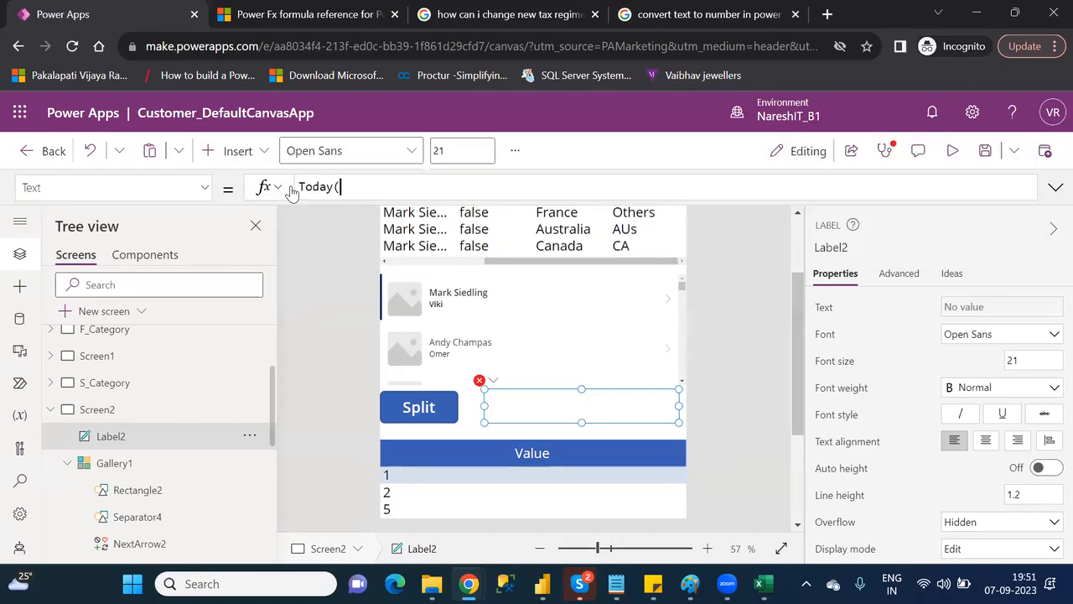
{"action": "type", "text": ")"}
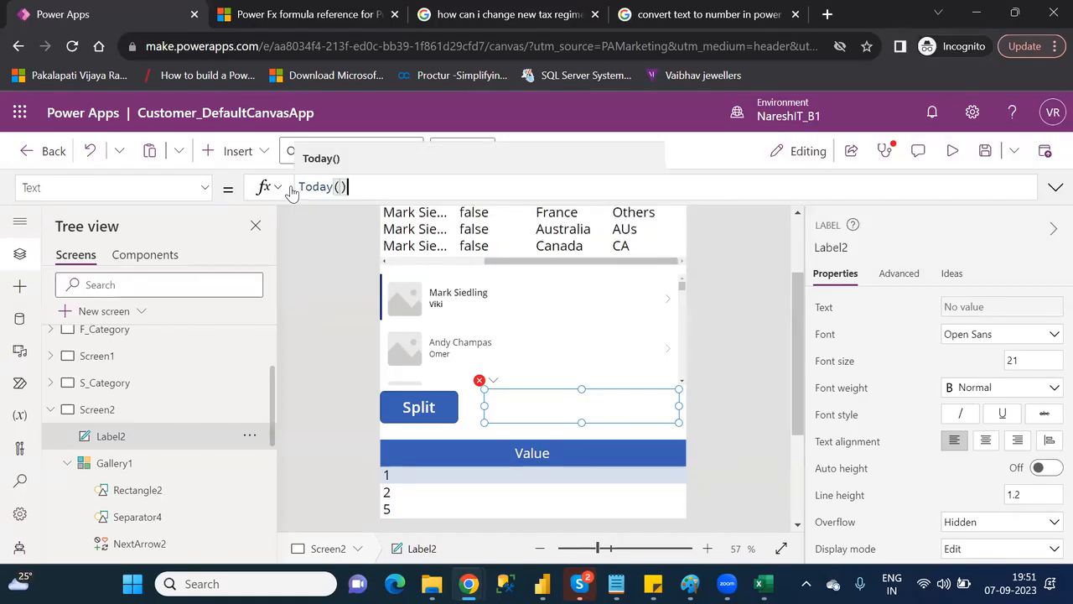
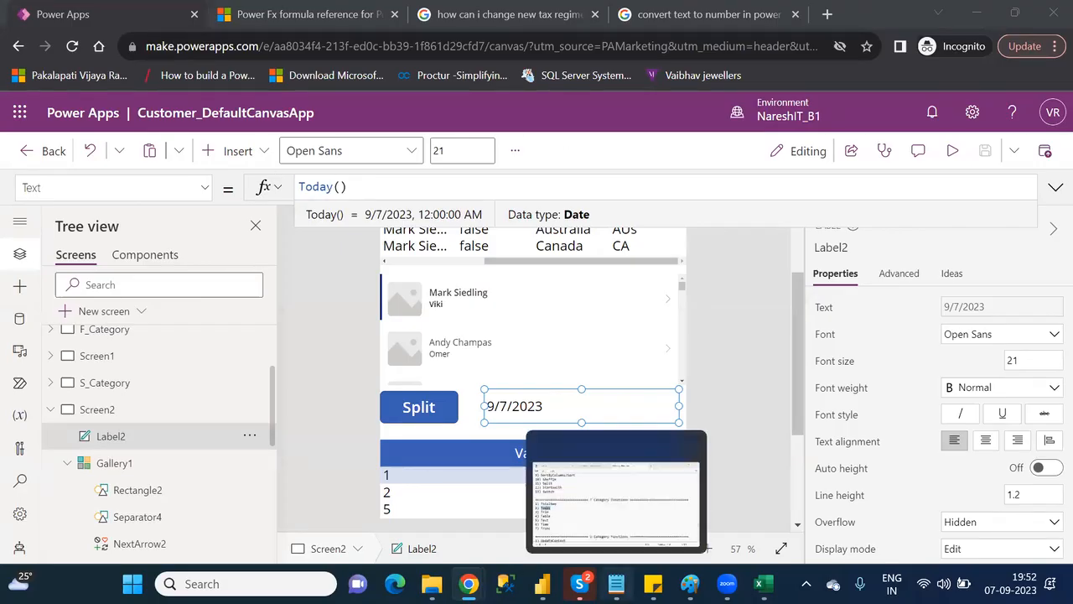
Mark Trim in the T category list of the Category_Wise_Functions notes in Notepad and return to Power Apps
{"action": "left_click", "coordinate": [616, 582]}
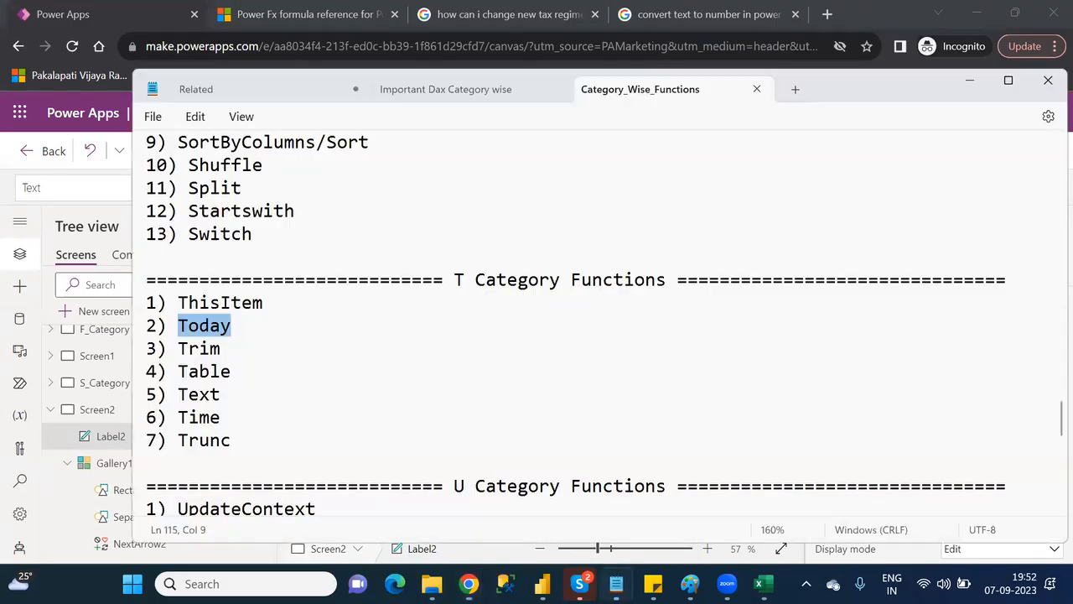
{"action": "double_click", "coordinate": [202, 348]}
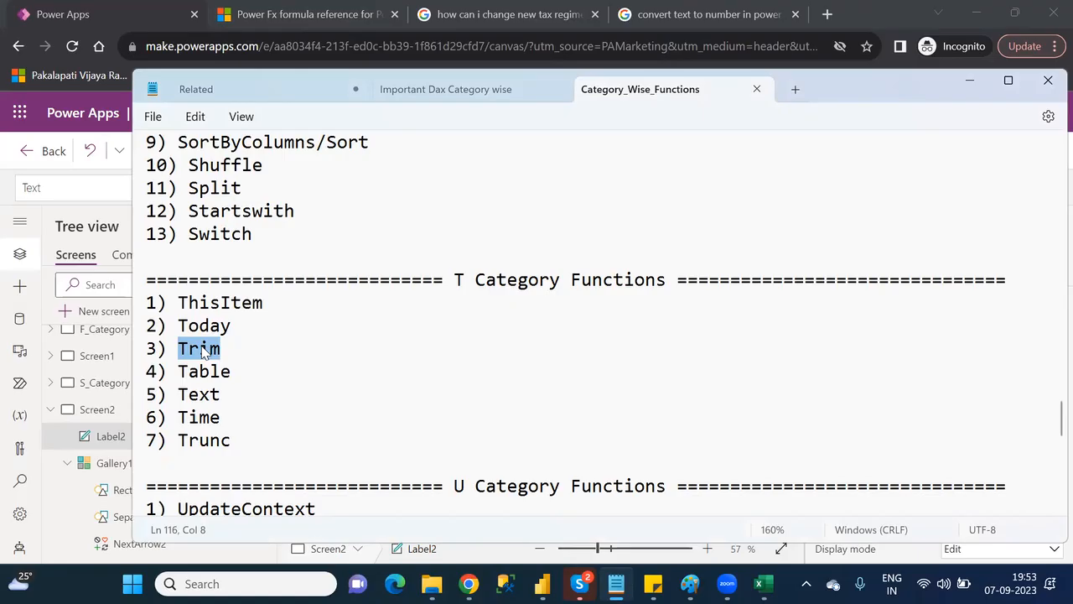
{"action": "key", "text": "alt+Tab"}
{"action": "key", "text": "alt+Tab"}
{"action": "key", "text": "alt+Tab"}
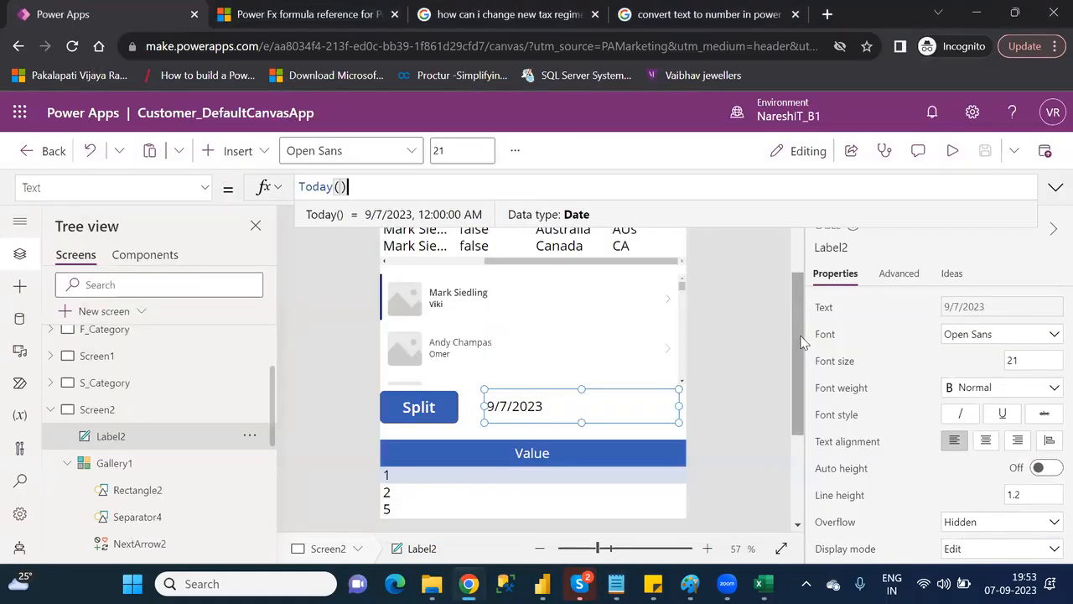
Extend the AddColumns formula in DataTable4's Items with a new column named "Trim" after the Switch expression
{"action": "left_click_drag", "start_coordinate": [801, 341], "coordinate": [807, 270]}
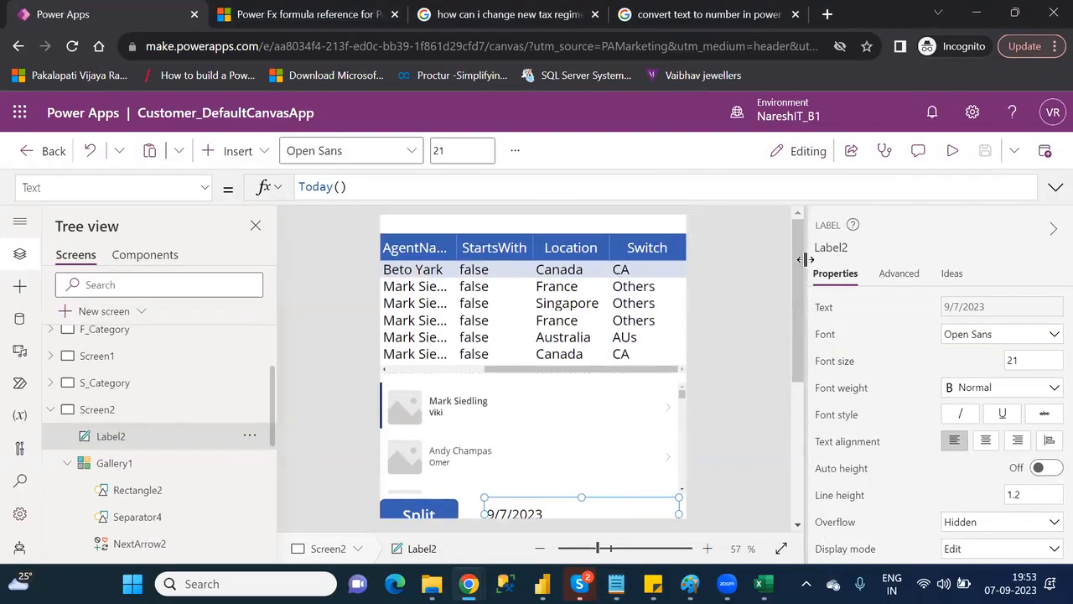
{"action": "left_click", "coordinate": [641, 235]}
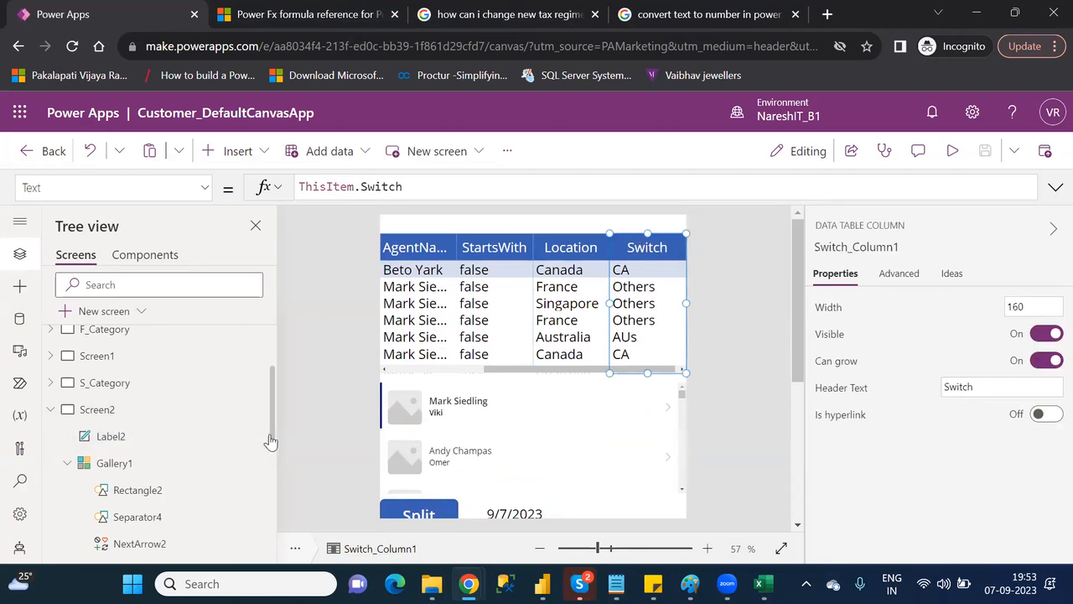
{"action": "left_click_drag", "start_coordinate": [274, 436], "coordinate": [289, 526]}
{"action": "left_click", "coordinate": [151, 475]}
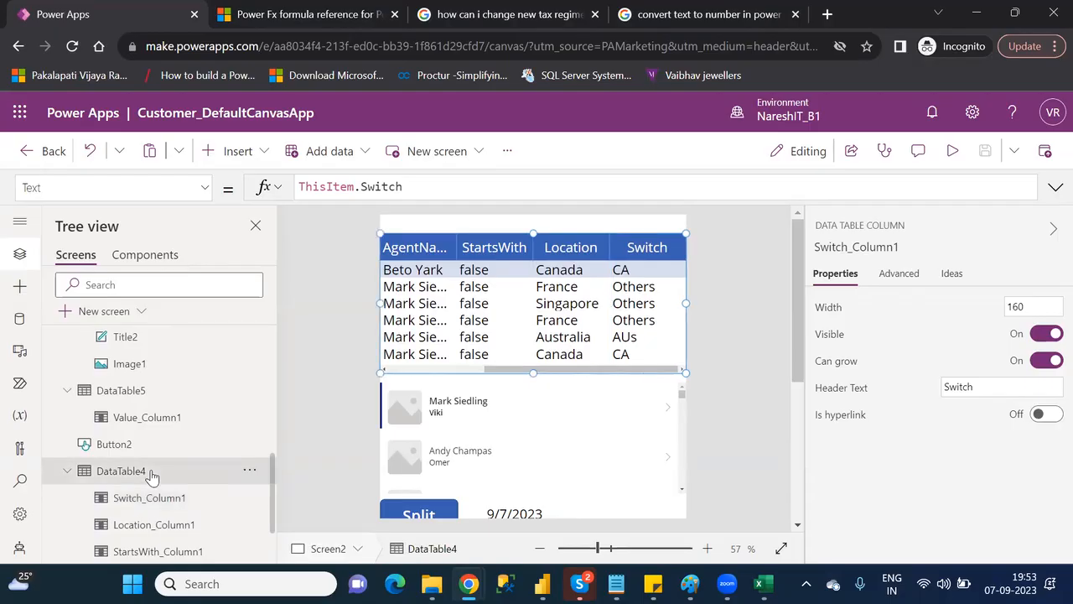
{"action": "left_click", "coordinate": [1056, 187]}
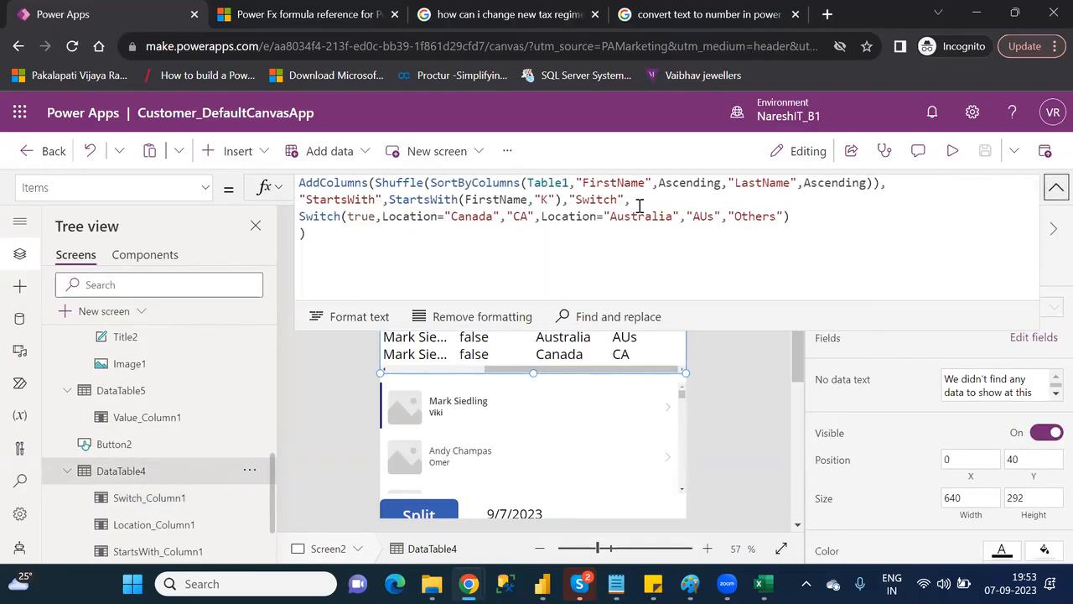
{"action": "left_click", "coordinate": [809, 216]}
{"action": "type", "text": ","}
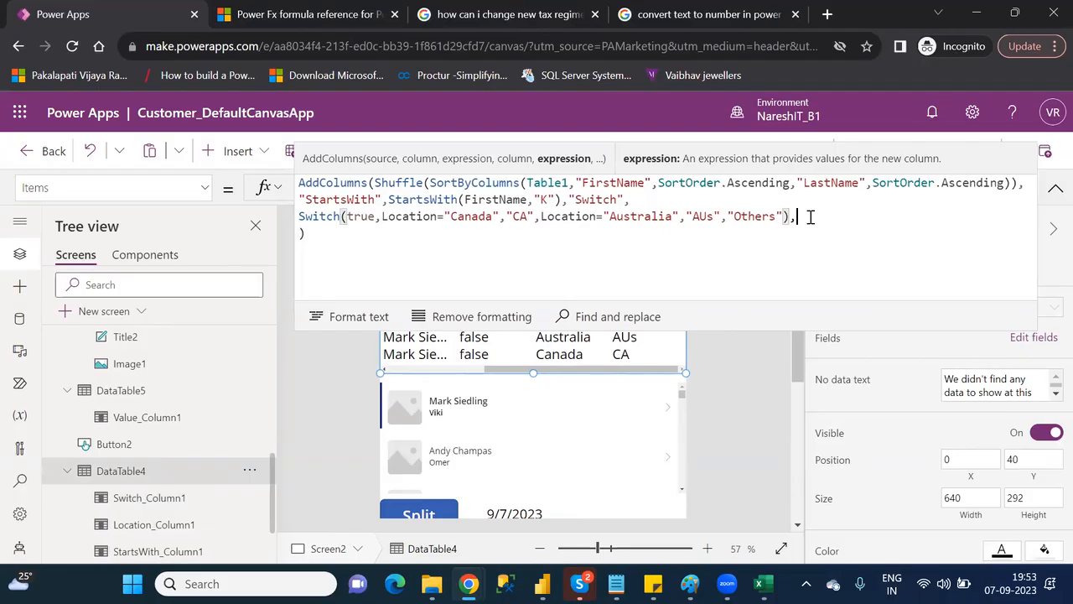
{"action": "key", "text": "shift+Return"}
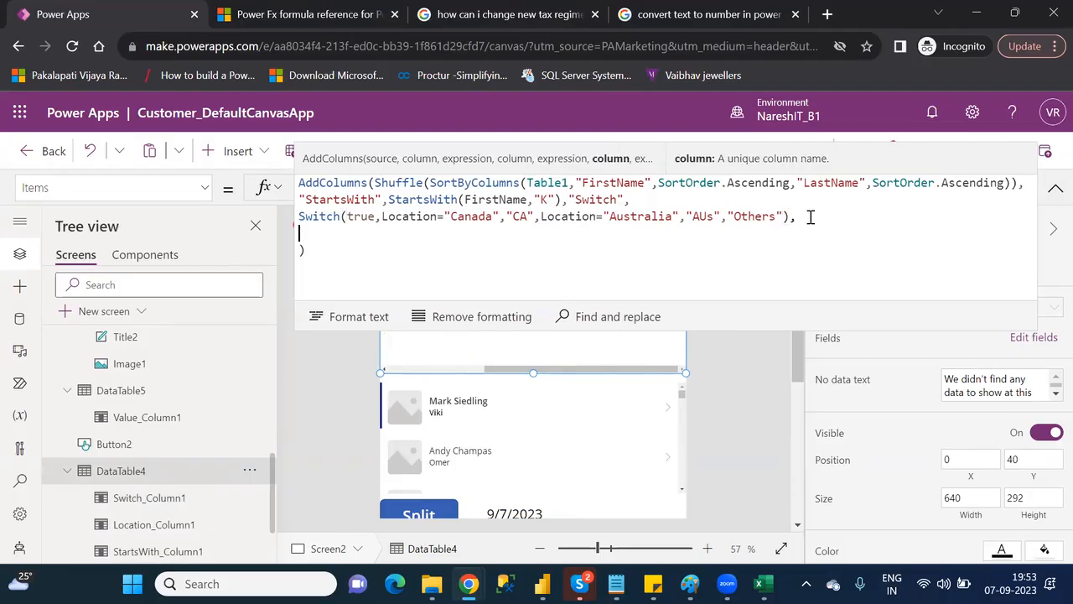
{"action": "type", "text": "\"\""}
{"action": "type", "text": "Trim\""}
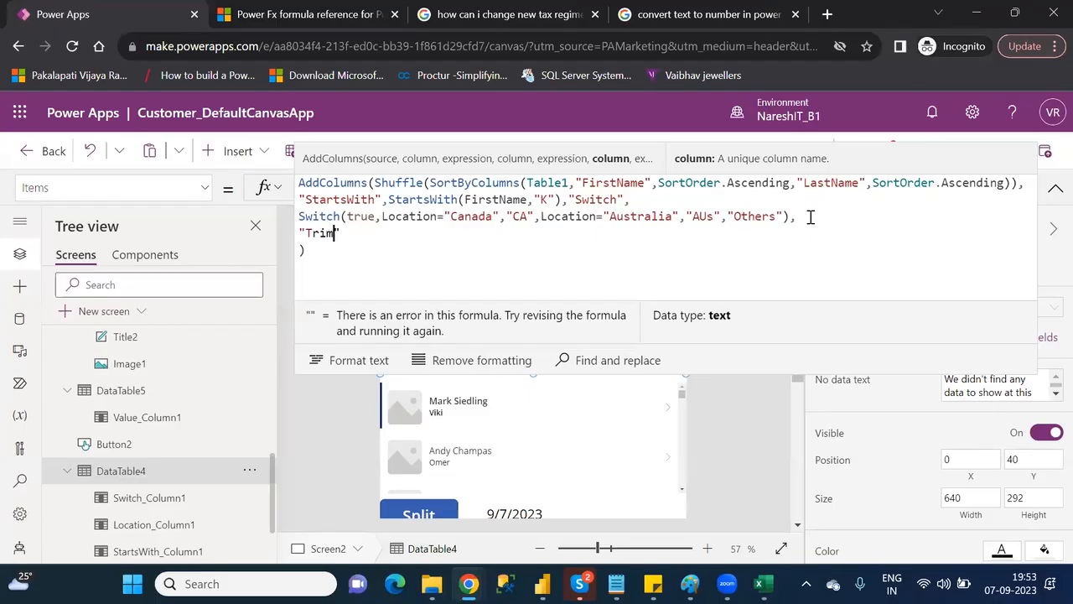
Define the Trim column as Trim(" Power Apps "), with spaces before and after the text, and close the formula's parentheses
{"action": "type", "text": ",trim"}
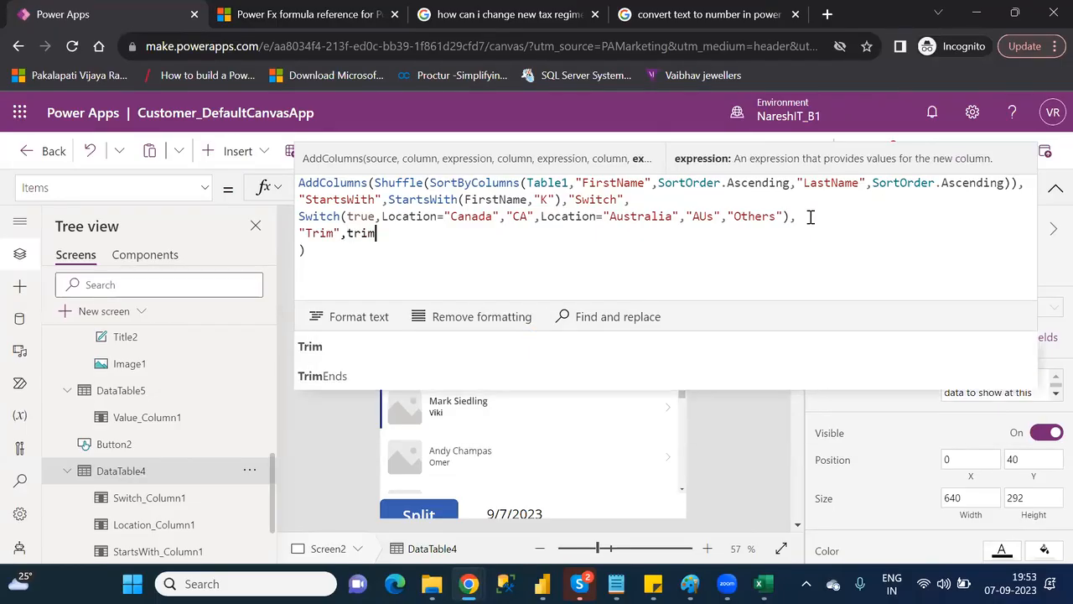
{"action": "key", "text": "Tab"}
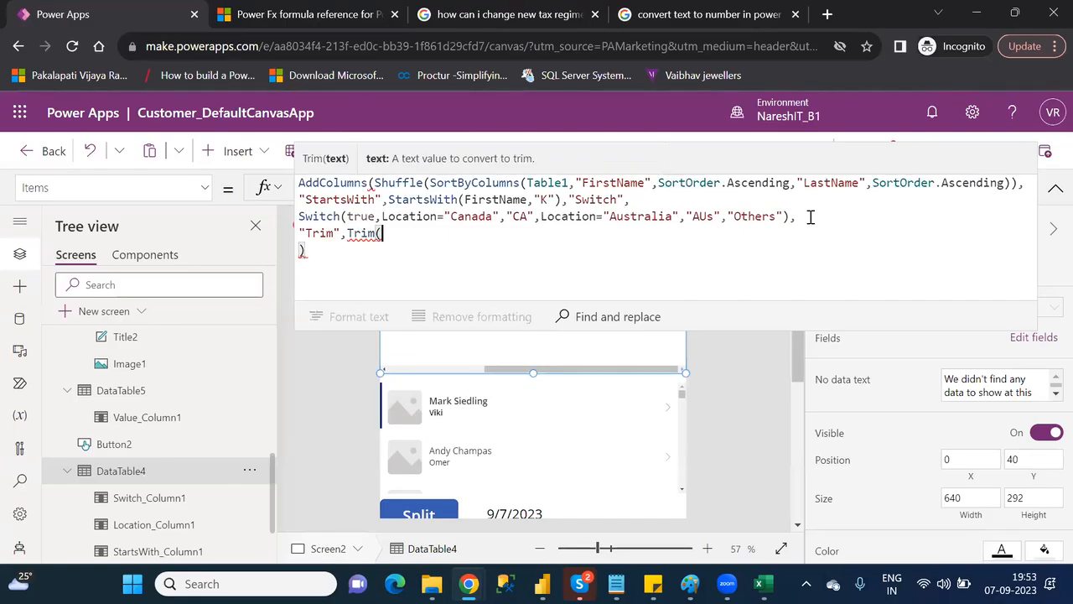
{"action": "type", "text": "\"\""}
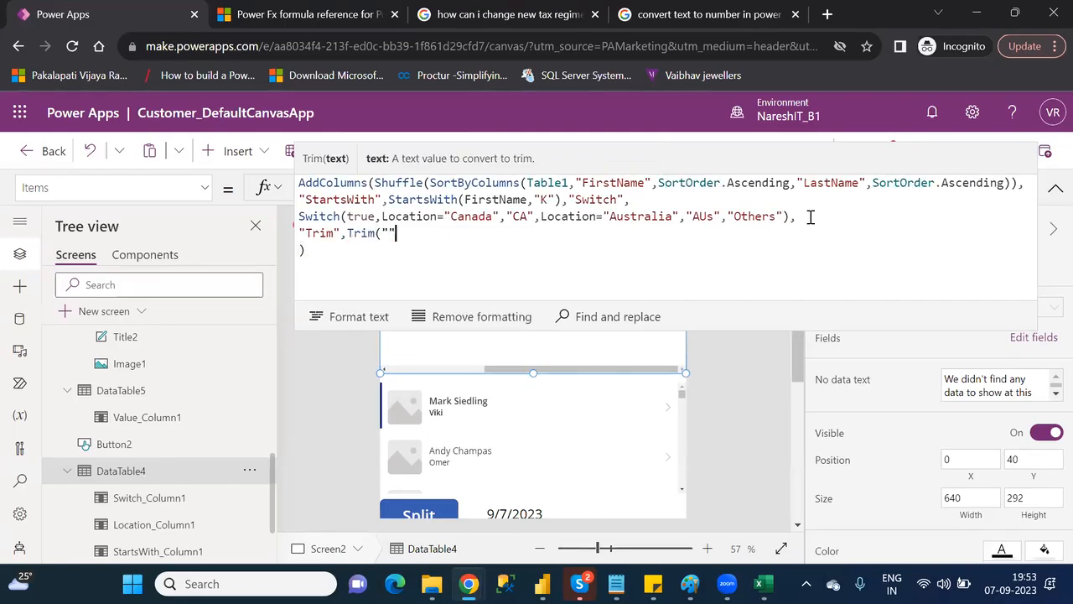
{"action": "key", "text": "Down"}
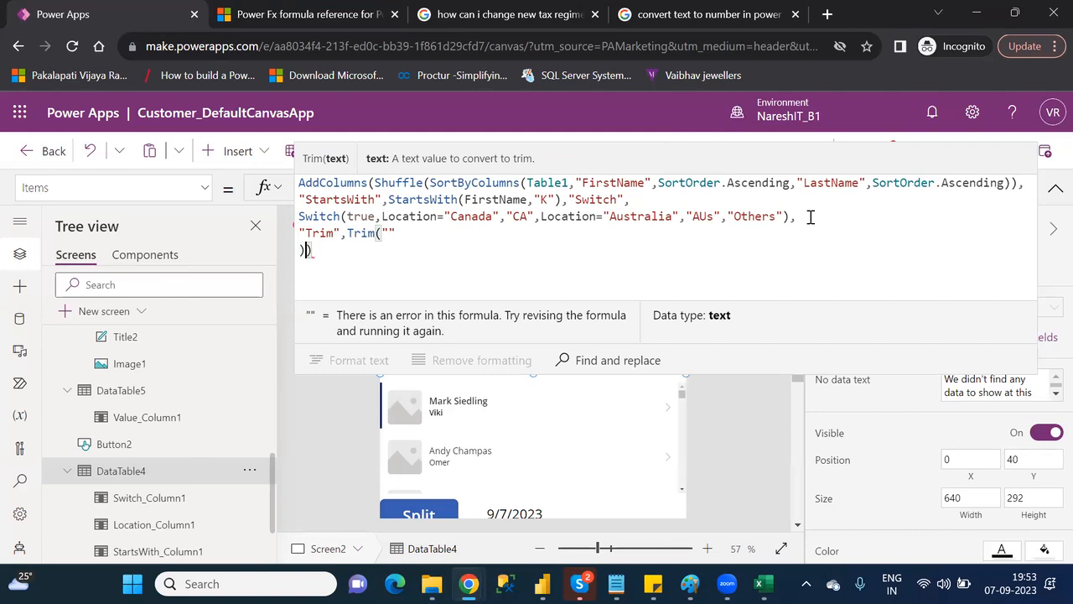
{"action": "type", "text": ")"}
{"action": "key", "text": "Left"}
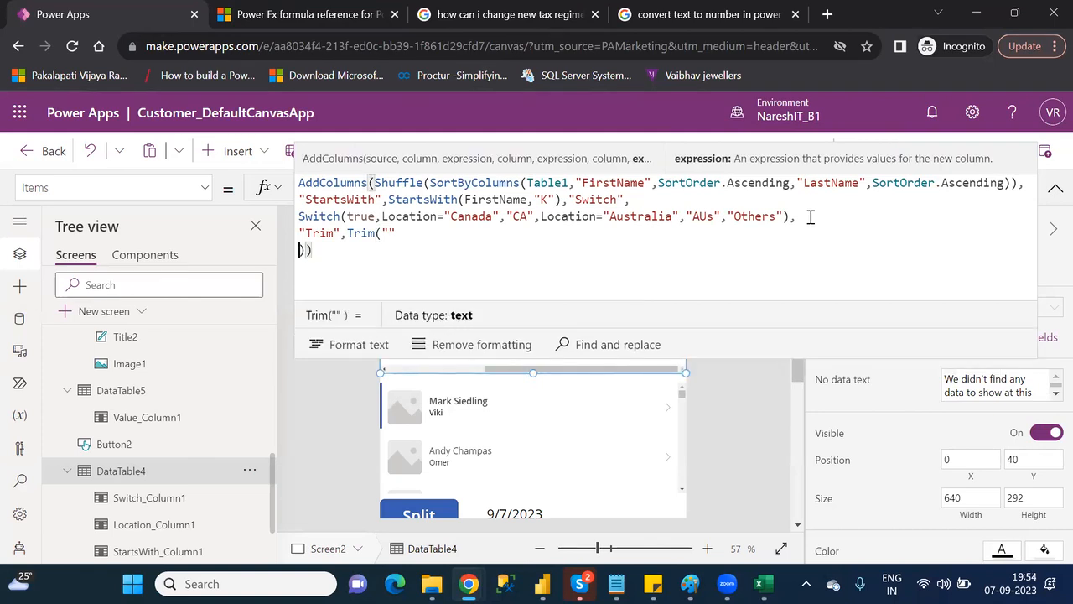
{"action": "key", "text": "BackSpace"}
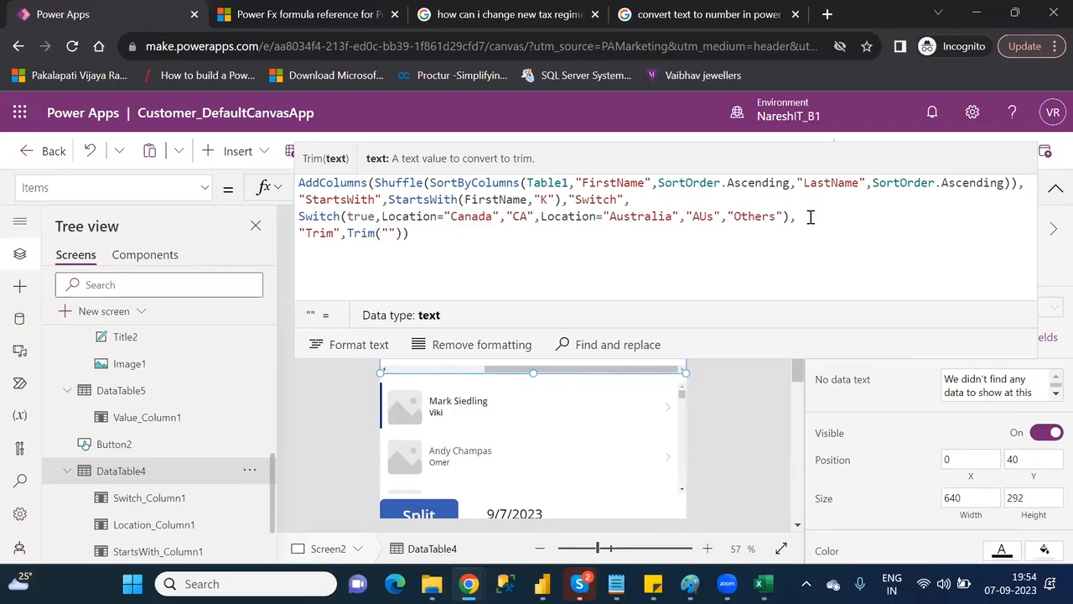
{"action": "type", "text": "P"}
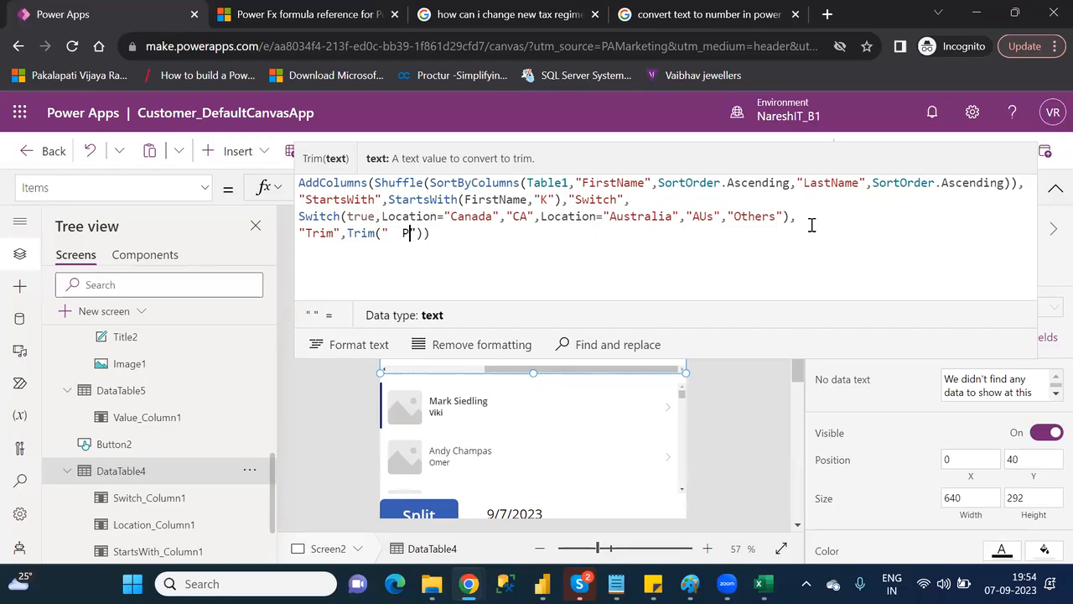
{"action": "type", "text": "ower"}
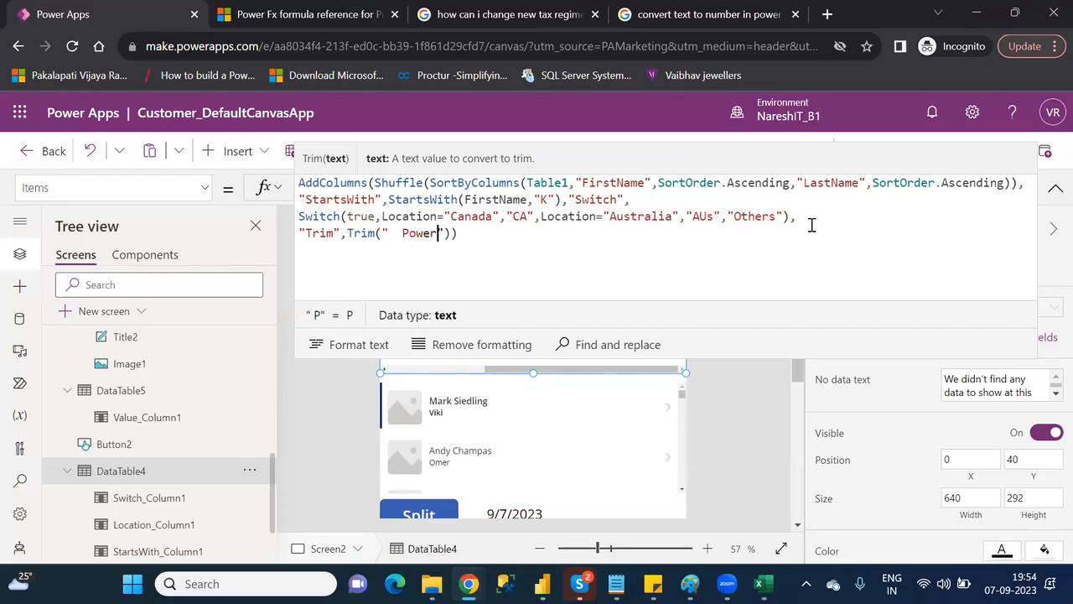
{"action": "type", "text": " App"}
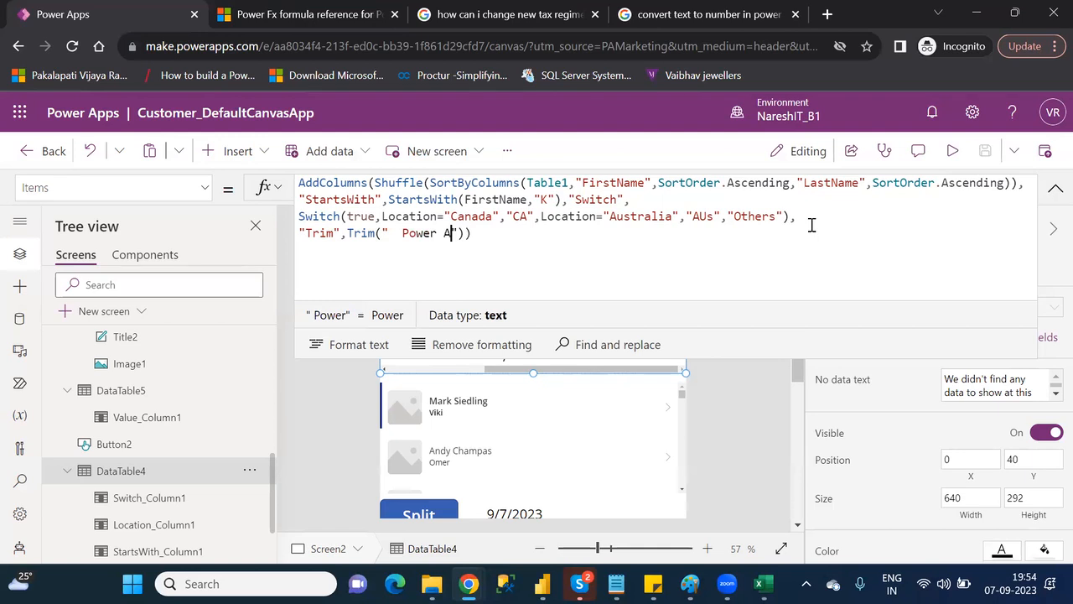
{"action": "type", "text": "s"}
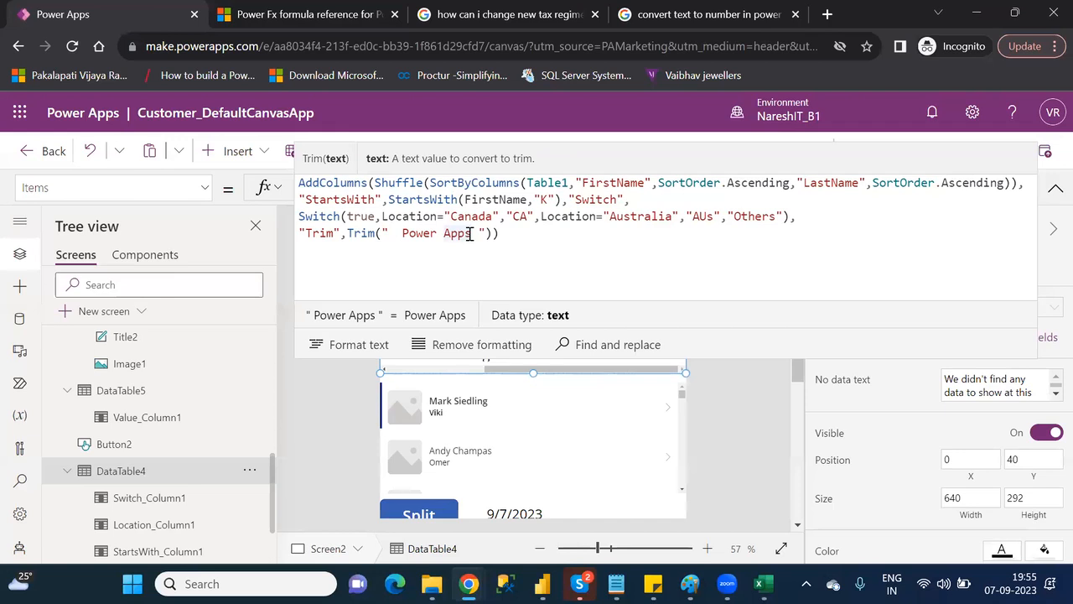
Examine the trailing space and the space between the words in the Trim text, then collapse the formula
{"action": "left_click_drag", "start_coordinate": [471, 233], "coordinate": [479, 233]}
{"action": "left_click", "coordinate": [425, 237]}
{"action": "double_click", "coordinate": [457, 234]}
{"action": "left_click_drag", "start_coordinate": [438, 235], "coordinate": [445, 236]}
{"action": "left_click", "coordinate": [523, 238]}
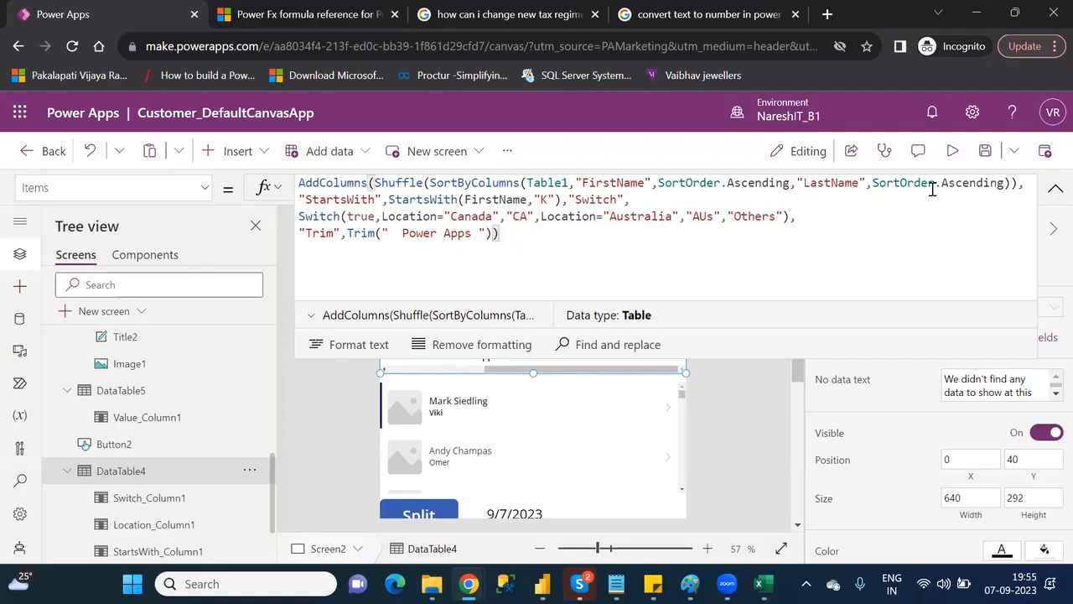
{"action": "left_click", "coordinate": [1054, 191]}
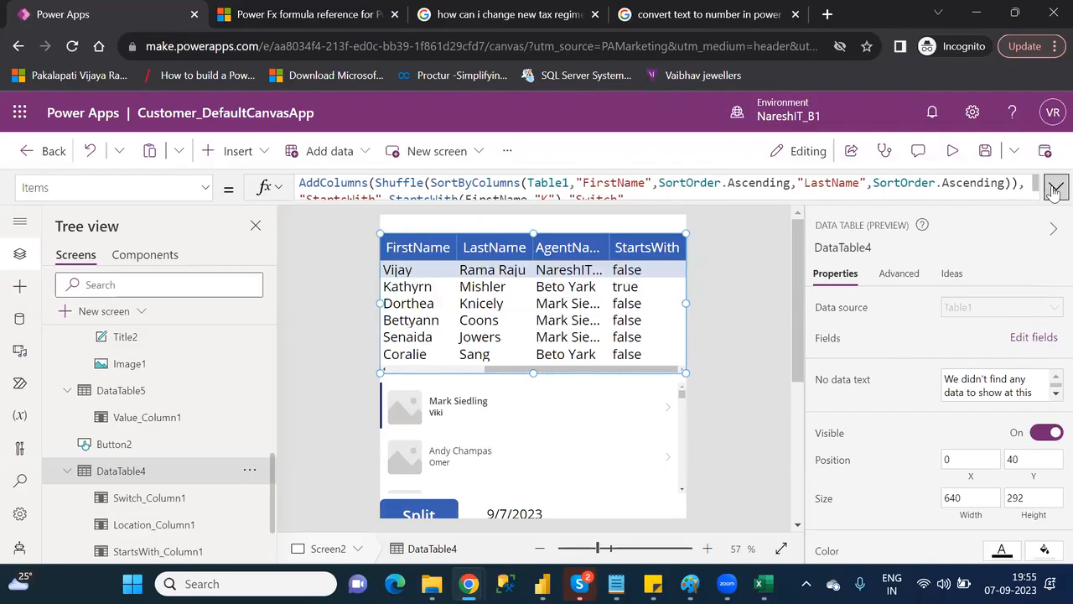
Add the Trim field to DataTable4's displayed fields and close the field list
{"action": "left_click", "coordinate": [1027, 340]}
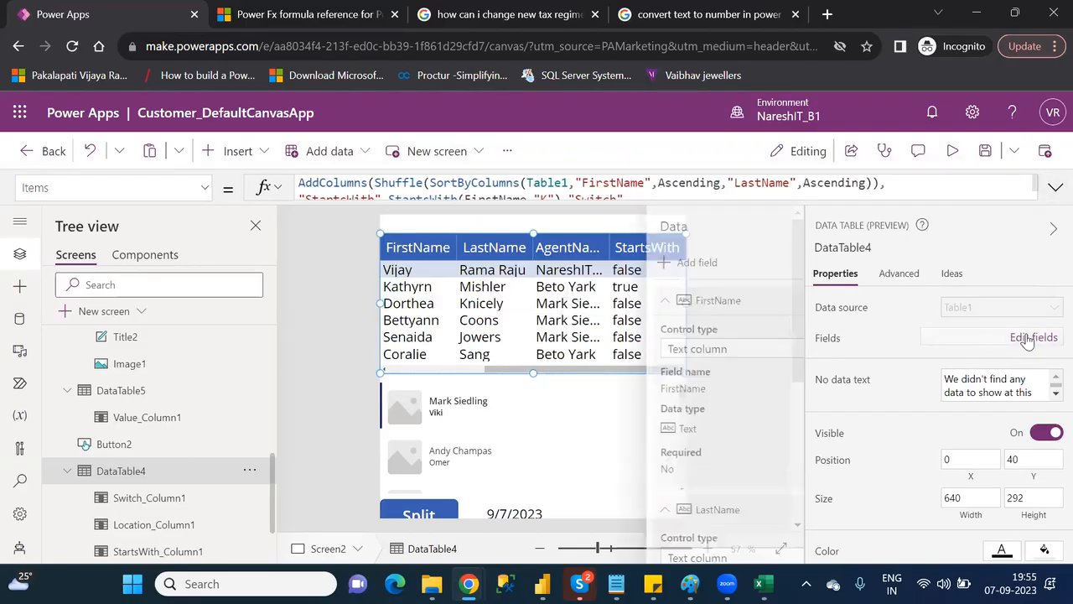
{"action": "left_click", "coordinate": [587, 262]}
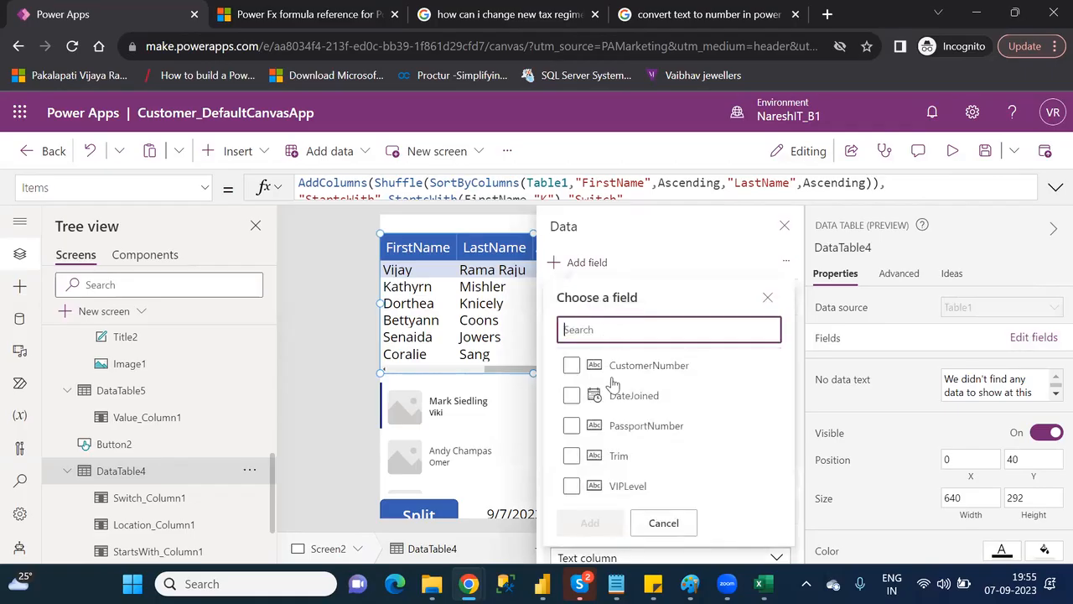
{"action": "left_click", "coordinate": [571, 458]}
{"action": "left_click", "coordinate": [571, 458]}
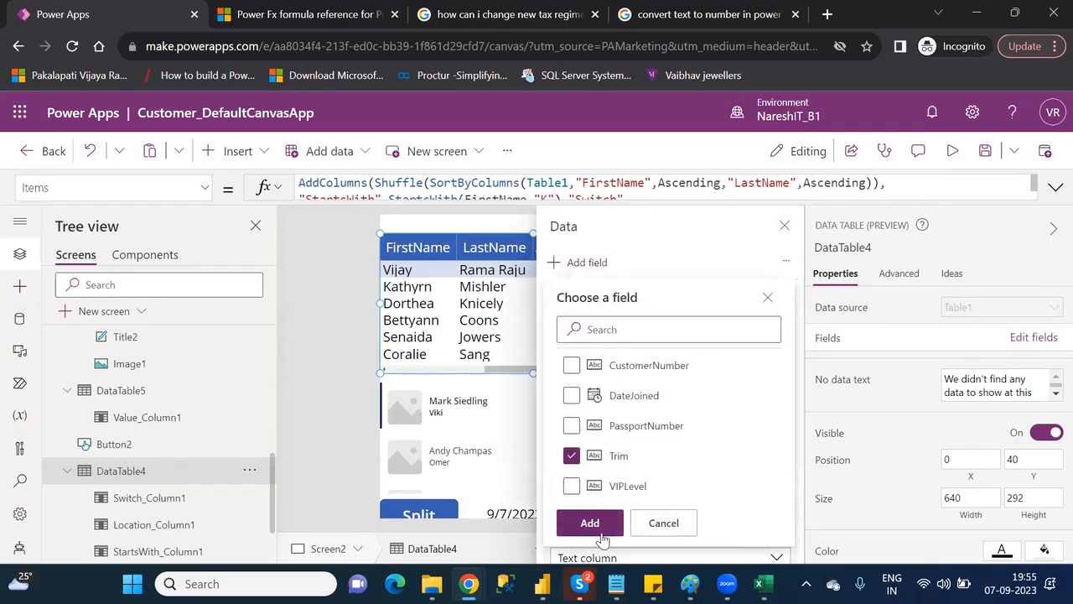
{"action": "left_click", "coordinate": [591, 523]}
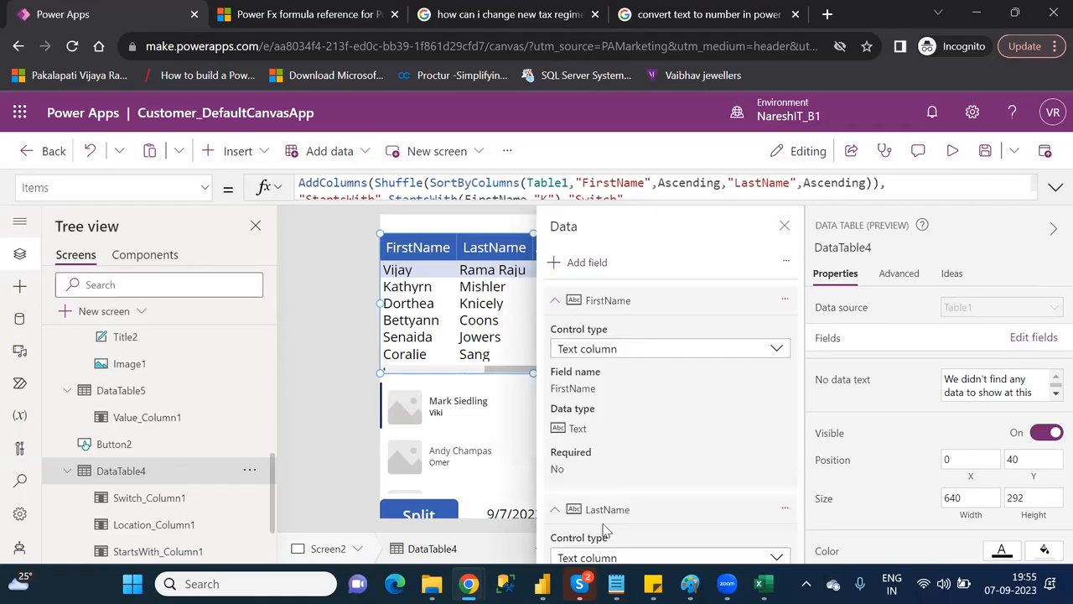
{"action": "left_click", "coordinate": [785, 225]}
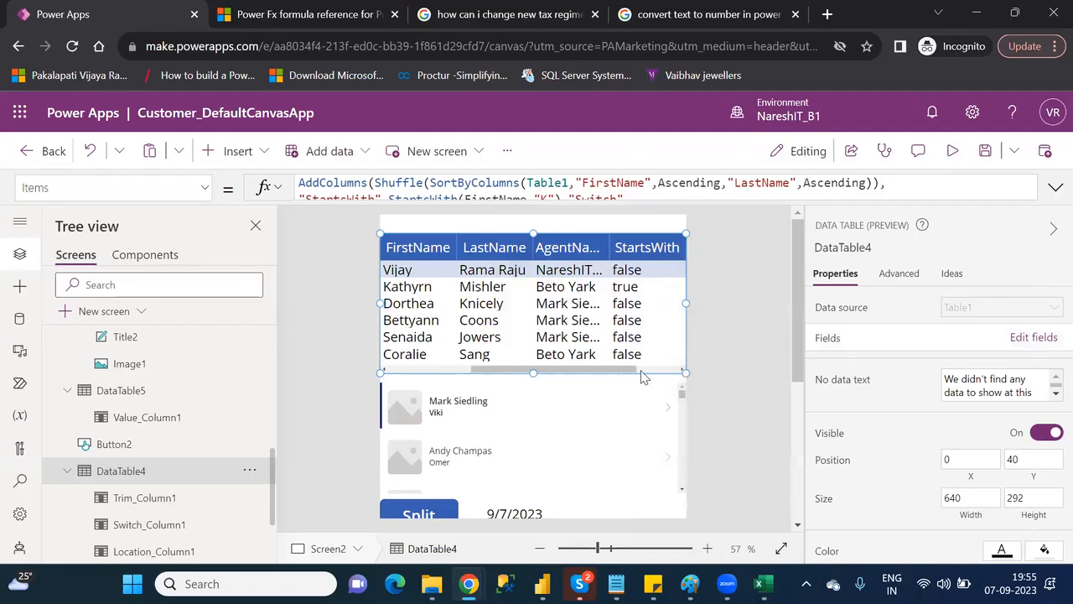
Check the Trim column's values in DataTable4 against the text passed to Trim in the Items formula
{"action": "left_click", "coordinate": [691, 373]}
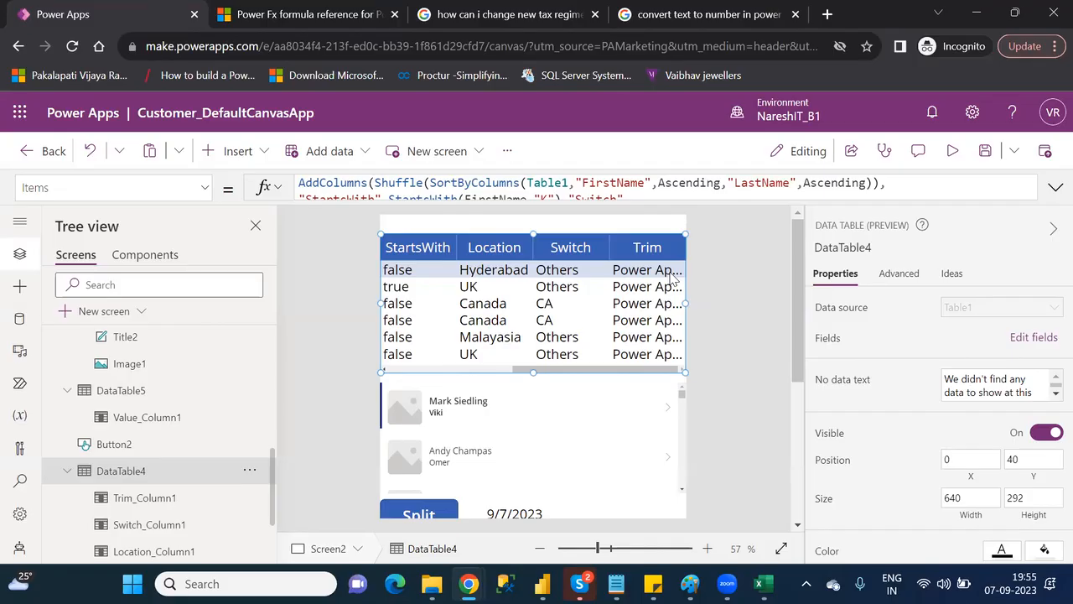
{"action": "left_click", "coordinate": [1056, 187]}
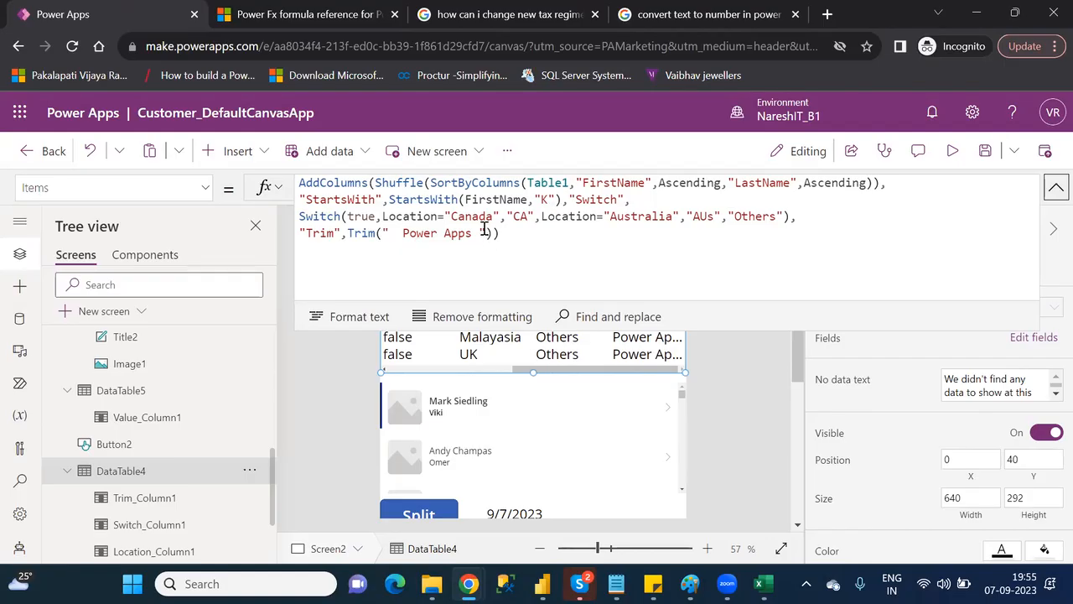
{"action": "left_click_drag", "start_coordinate": [487, 232], "coordinate": [377, 233]}
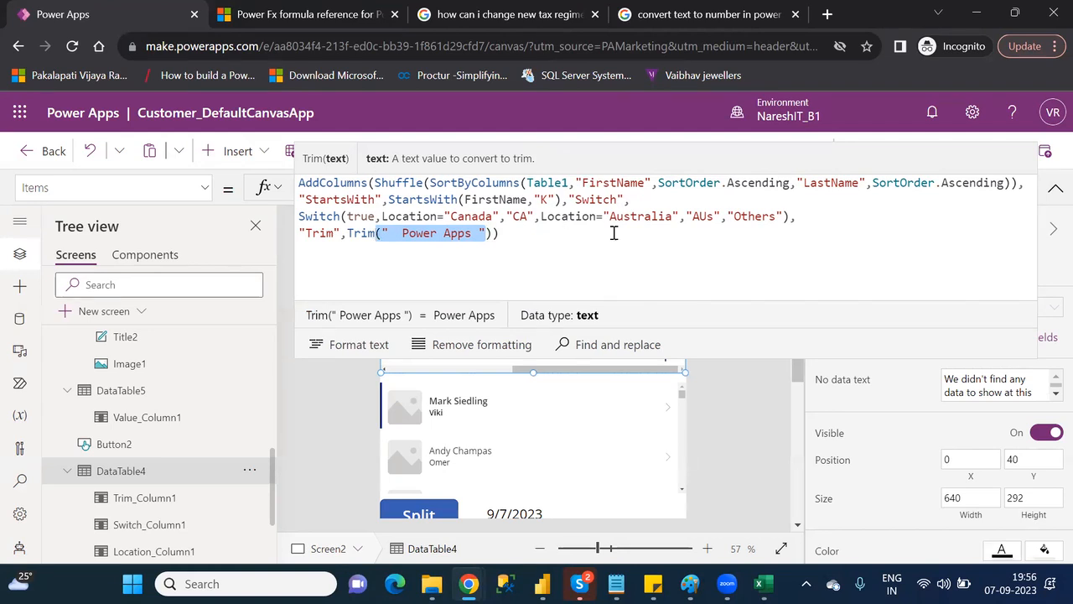
{"action": "left_click", "coordinate": [1050, 197]}
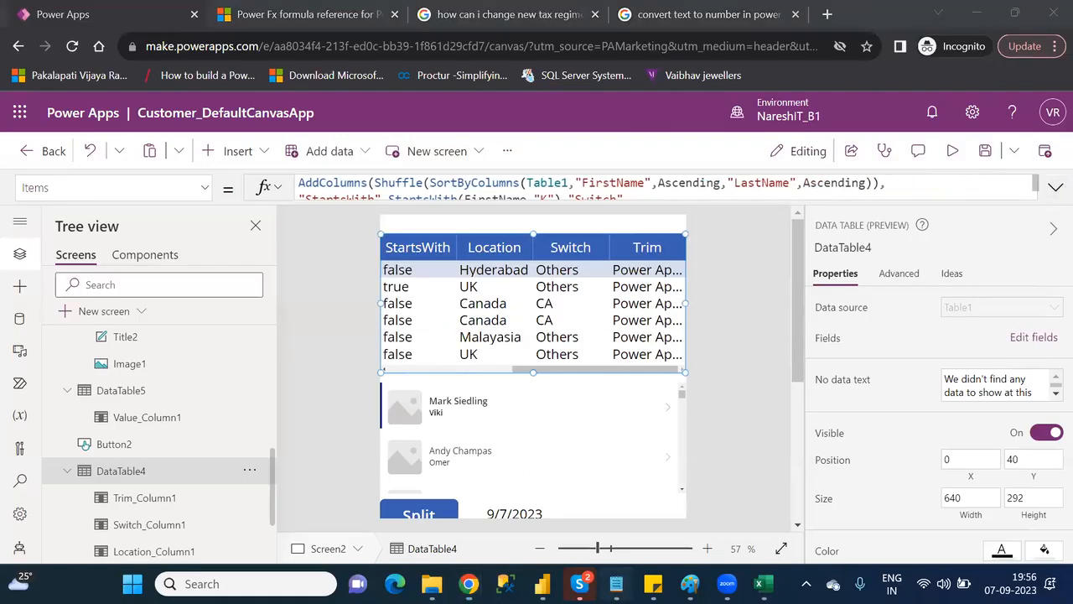
Mark Table in the T category list of the Category_Wise_Functions notes in Notepad and return to Power Apps
{"action": "left_click", "coordinate": [616, 583]}
{"action": "double_click", "coordinate": [218, 373]}
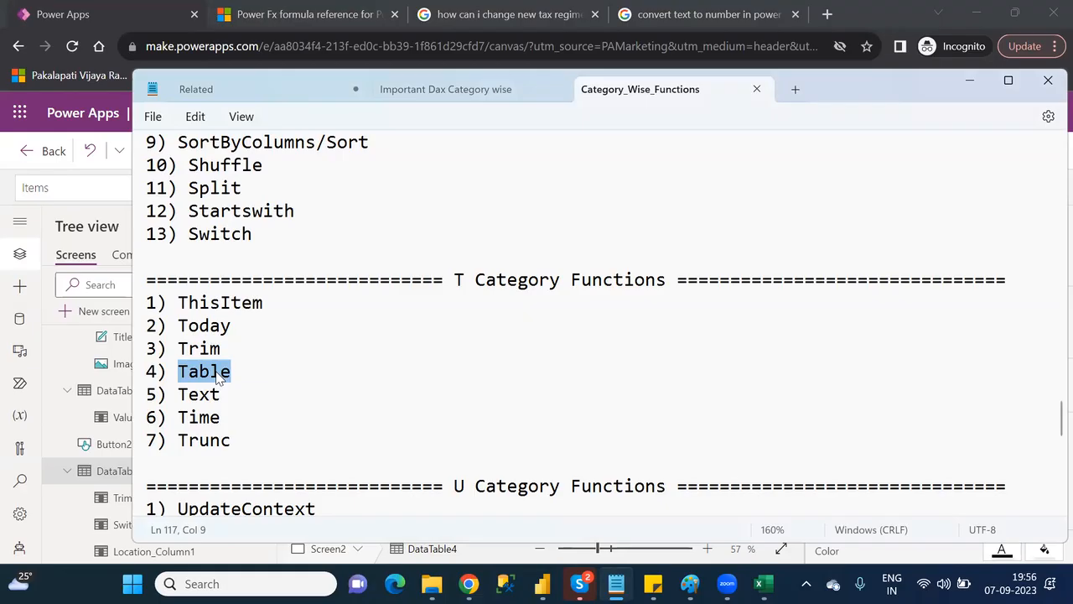
{"action": "left_click", "coordinate": [616, 583]}
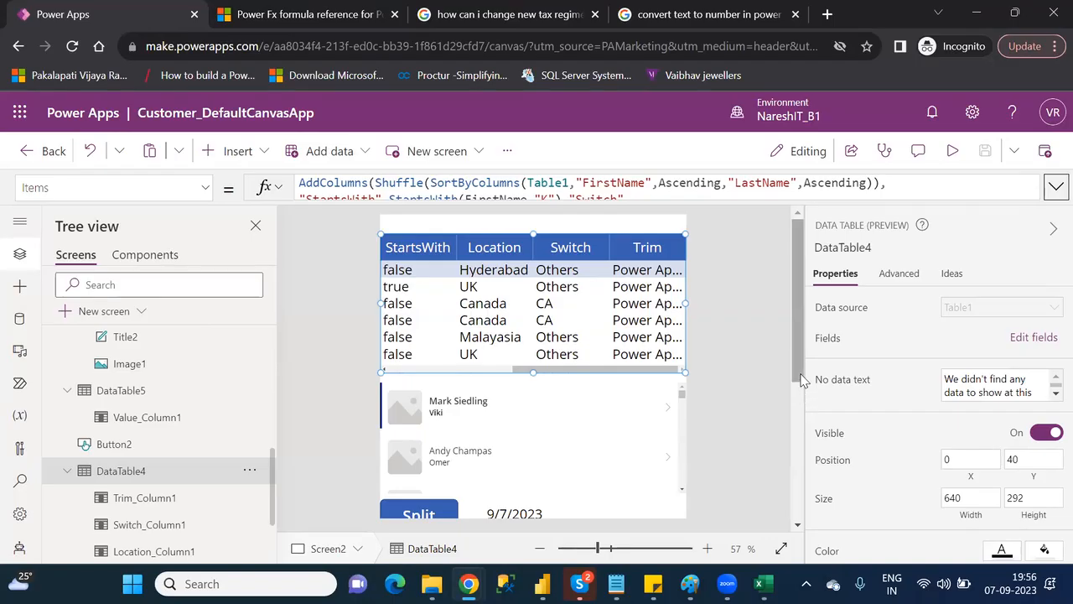
Shorten the Value data table below the Split button to a height of about 249, just enough for its rows
{"action": "left_click_drag", "start_coordinate": [802, 380], "coordinate": [818, 507]}
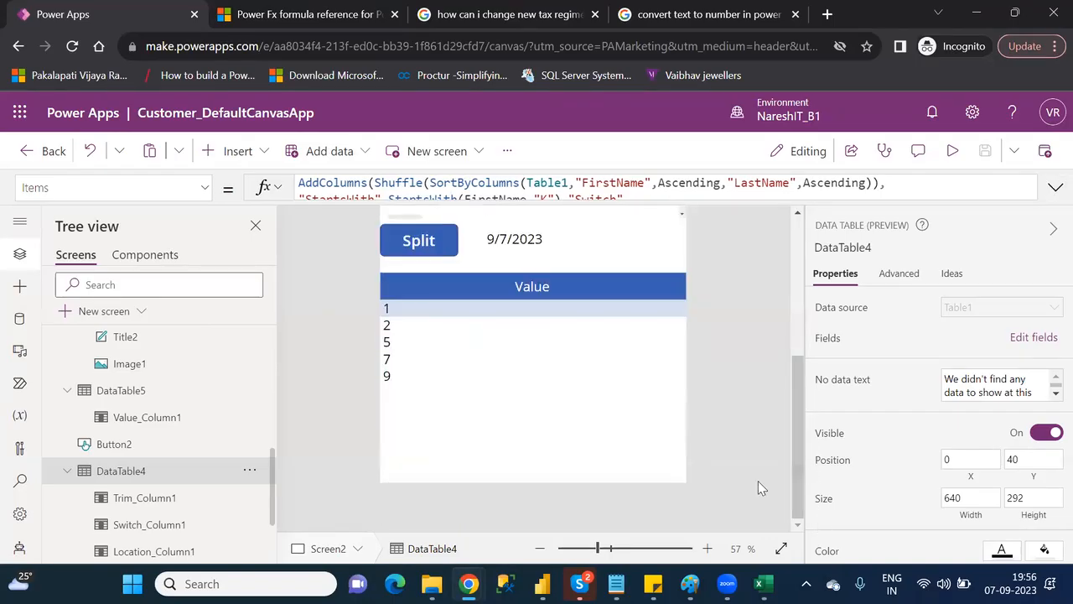
{"action": "left_click", "coordinate": [520, 315]}
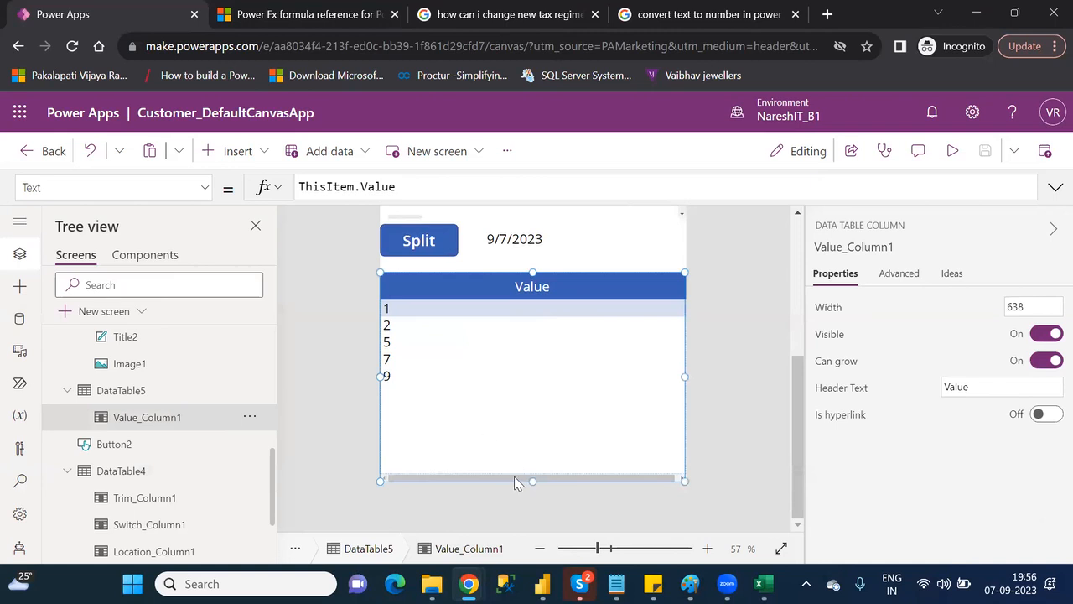
{"action": "left_click_drag", "start_coordinate": [533, 479], "coordinate": [533, 388]}
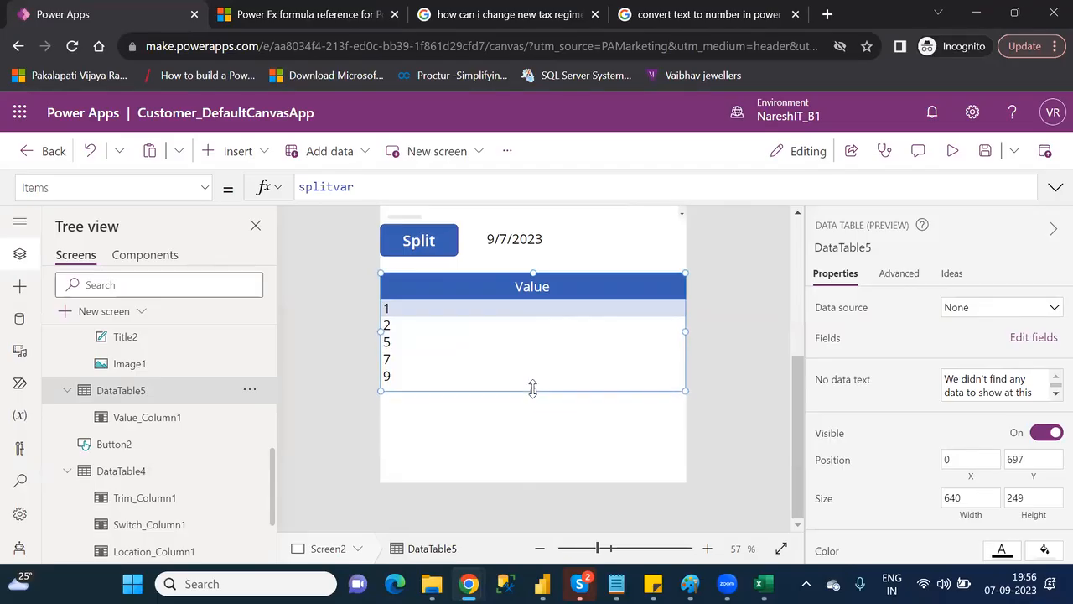
{"action": "left_click", "coordinate": [591, 286]}
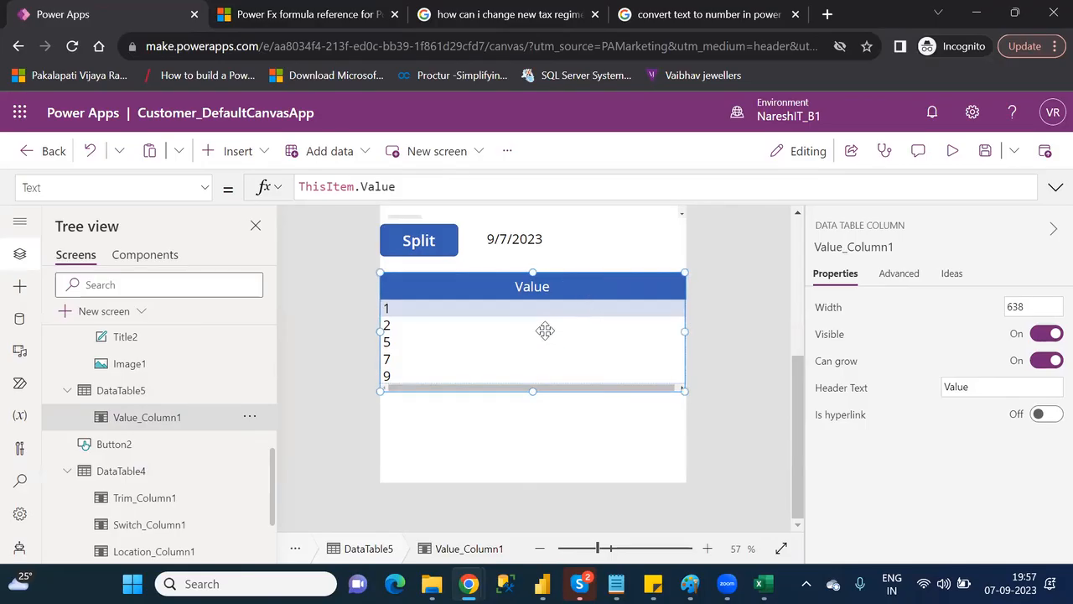
{"action": "left_click_drag", "start_coordinate": [795, 392], "coordinate": [798, 361]}
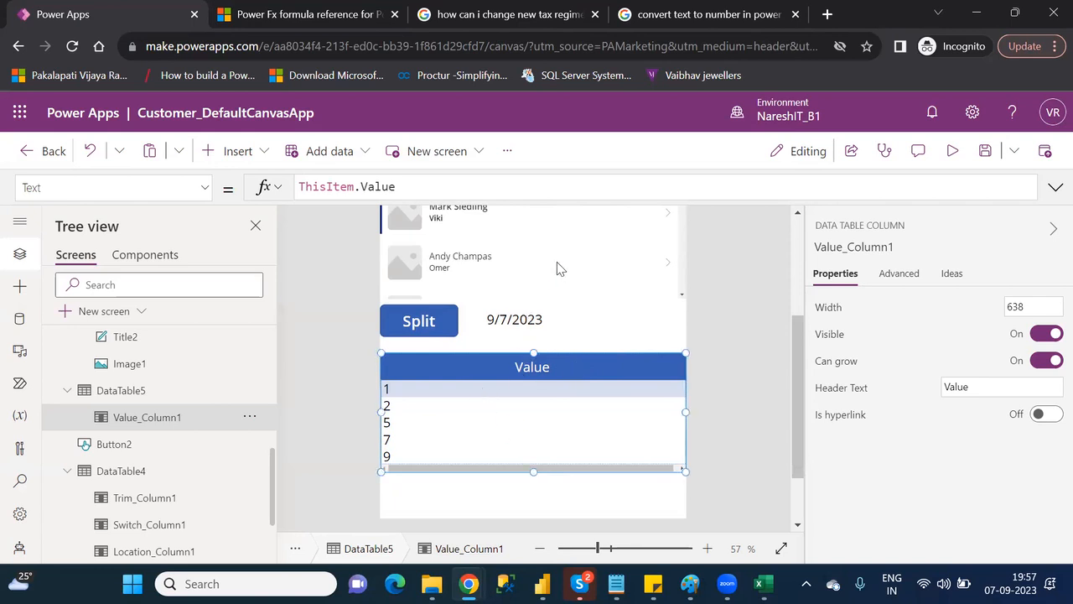
{"action": "left_click_drag", "start_coordinate": [388, 353], "coordinate": [487, 365]}
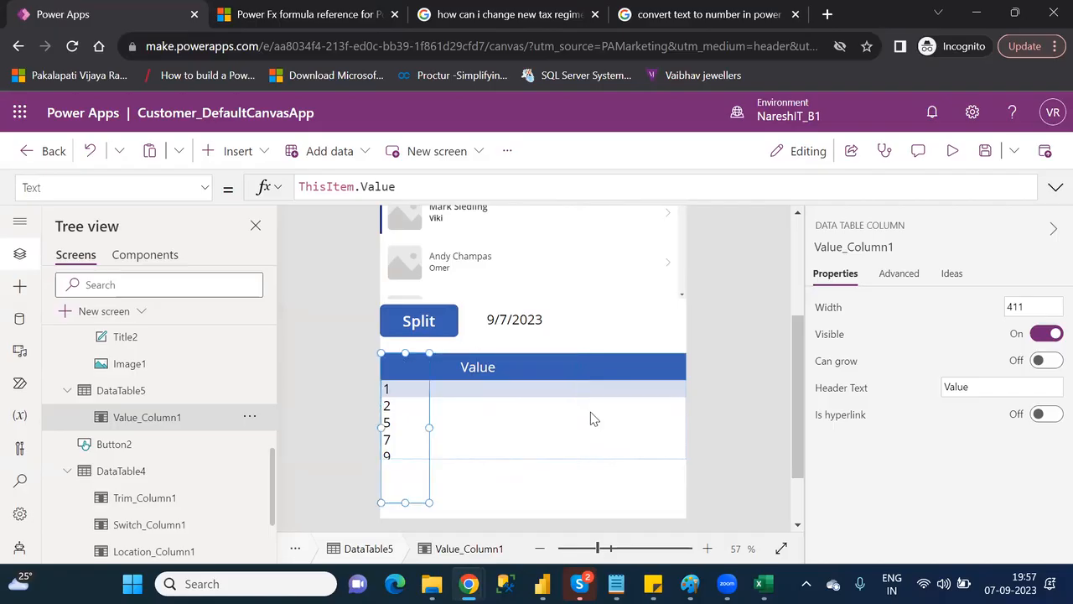
{"action": "key", "text": "ctrl+z"}
{"action": "key", "text": "Escape"}
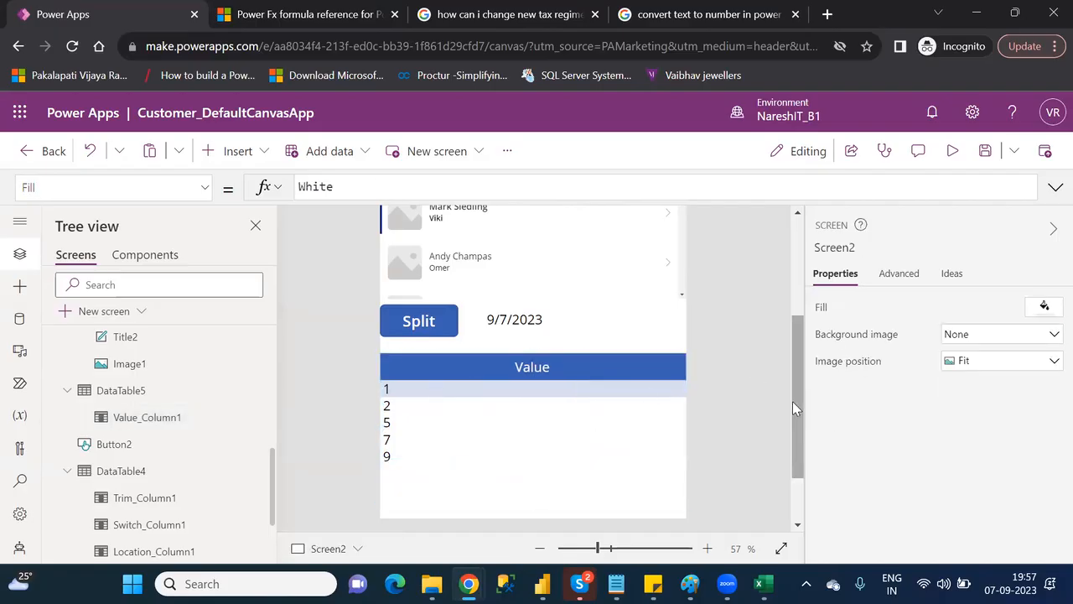
Replace the Items formula of DataTable5 with the start of a Table function call
{"action": "left_click_drag", "start_coordinate": [795, 408], "coordinate": [804, 463]}
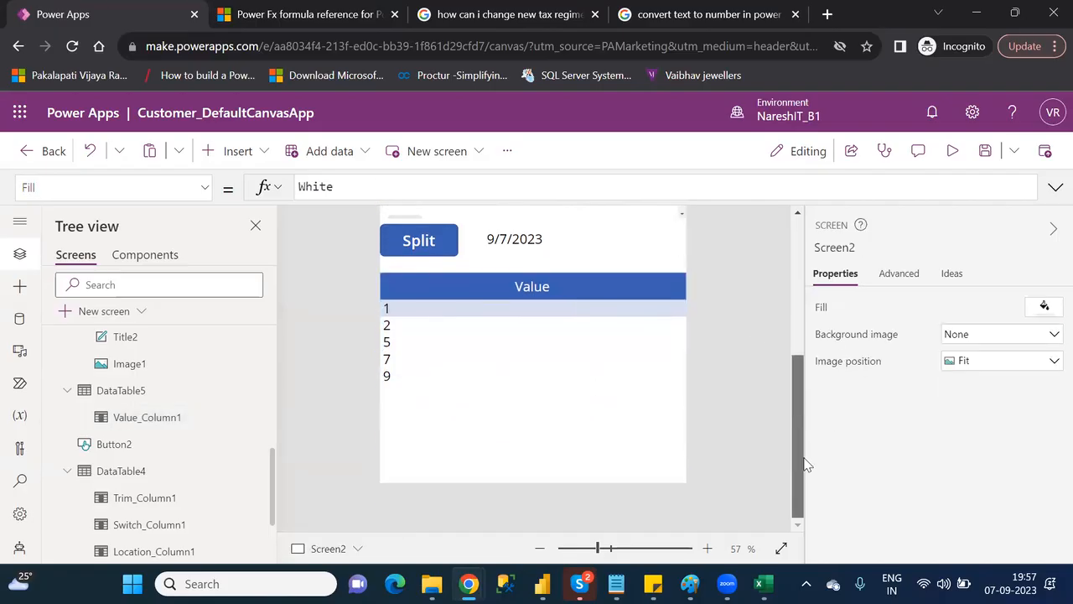
{"action": "left_click", "coordinate": [555, 365]}
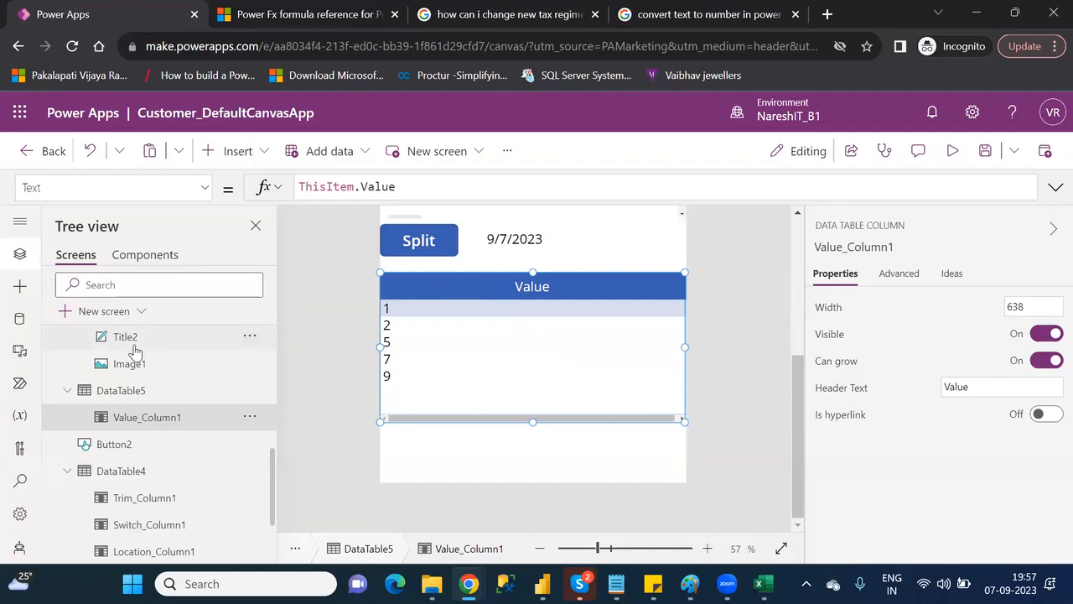
{"action": "left_click", "coordinate": [135, 395]}
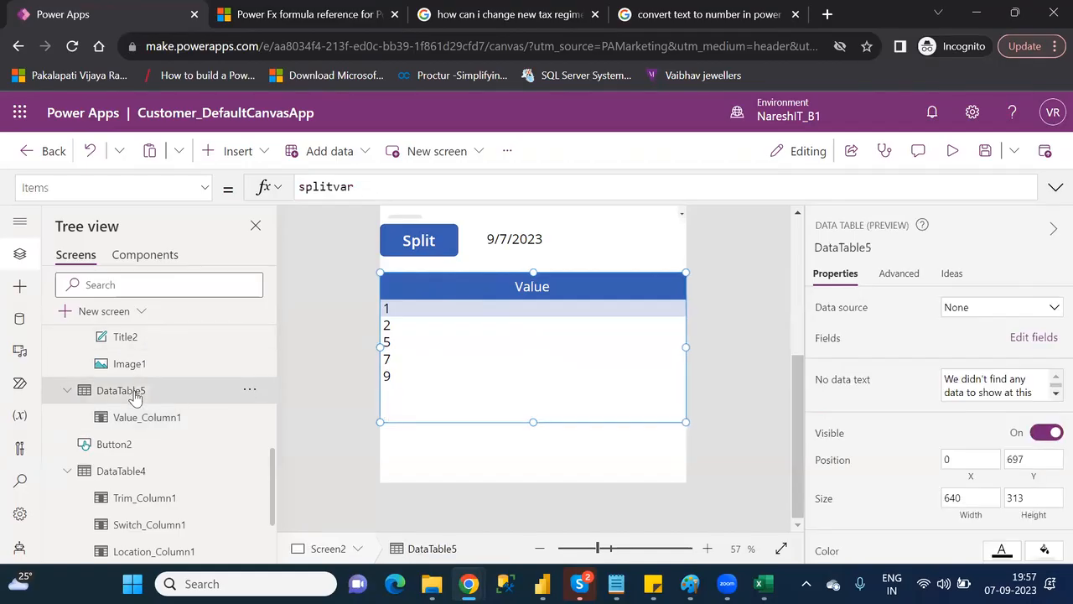
{"action": "double_click", "coordinate": [333, 188]}
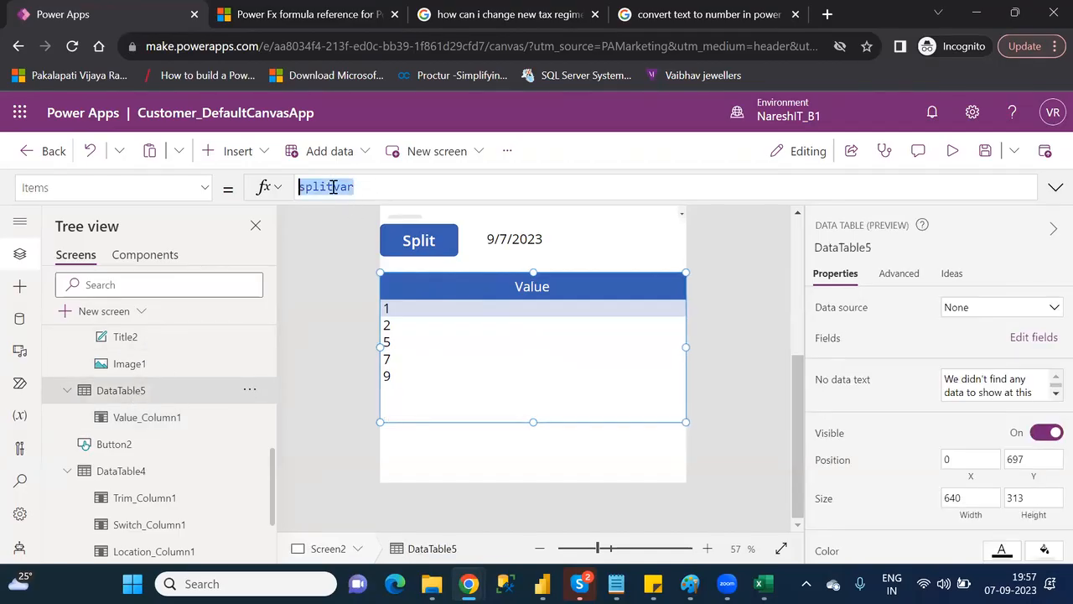
{"action": "key", "text": "BackSpace"}
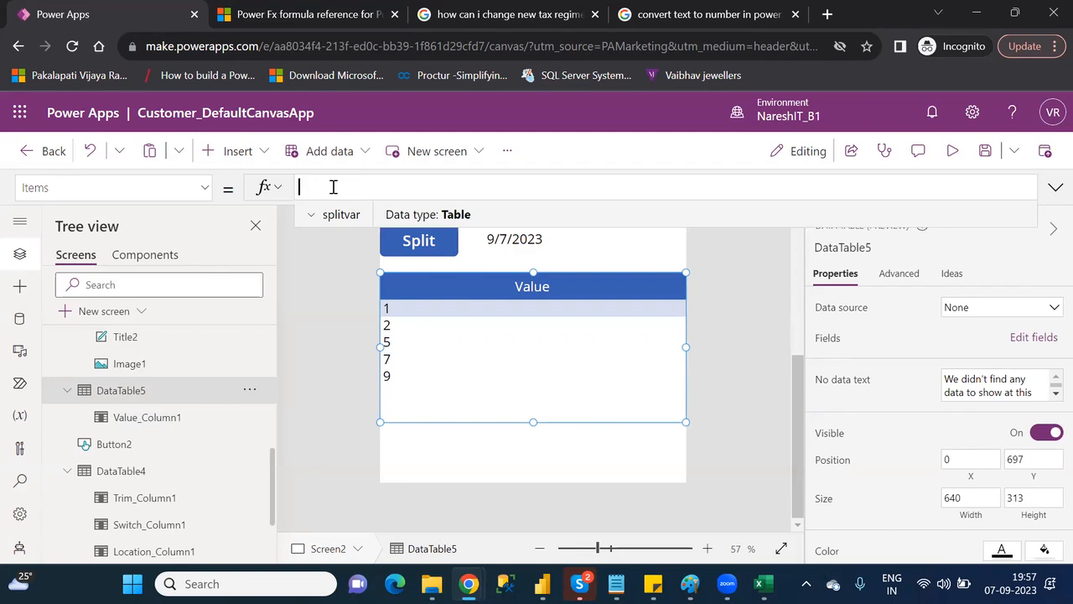
{"action": "type", "text": "ta"}
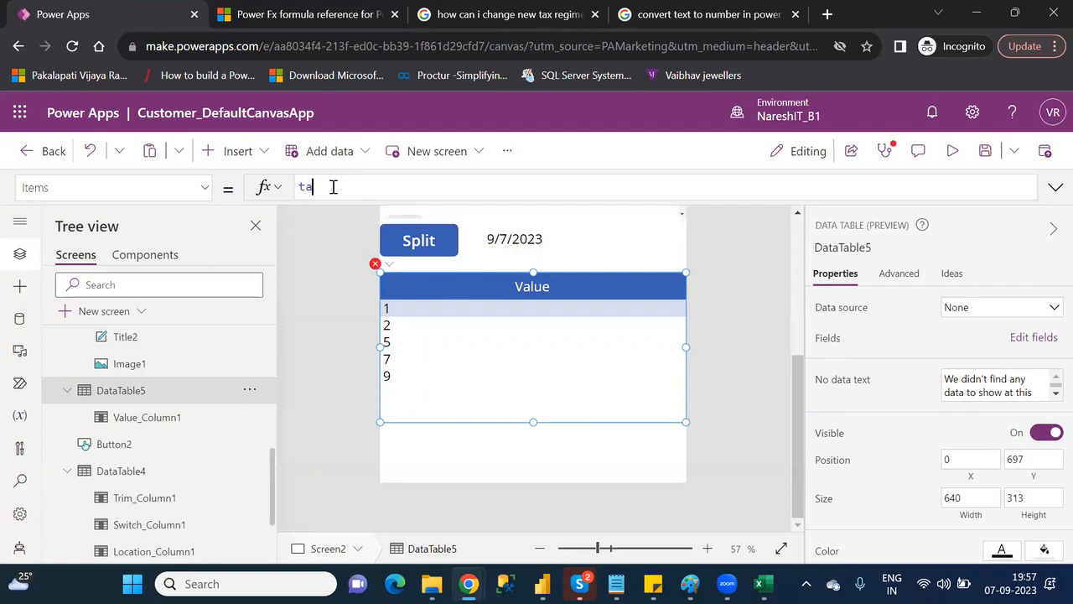
{"action": "type", "text": "ble"}
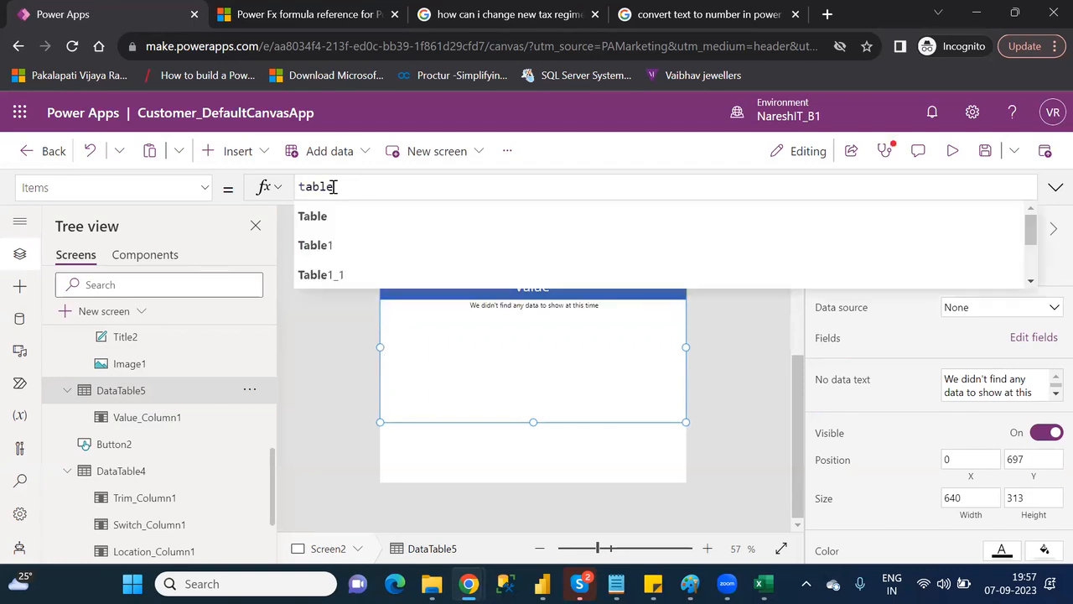
{"action": "key", "text": "Tab"}
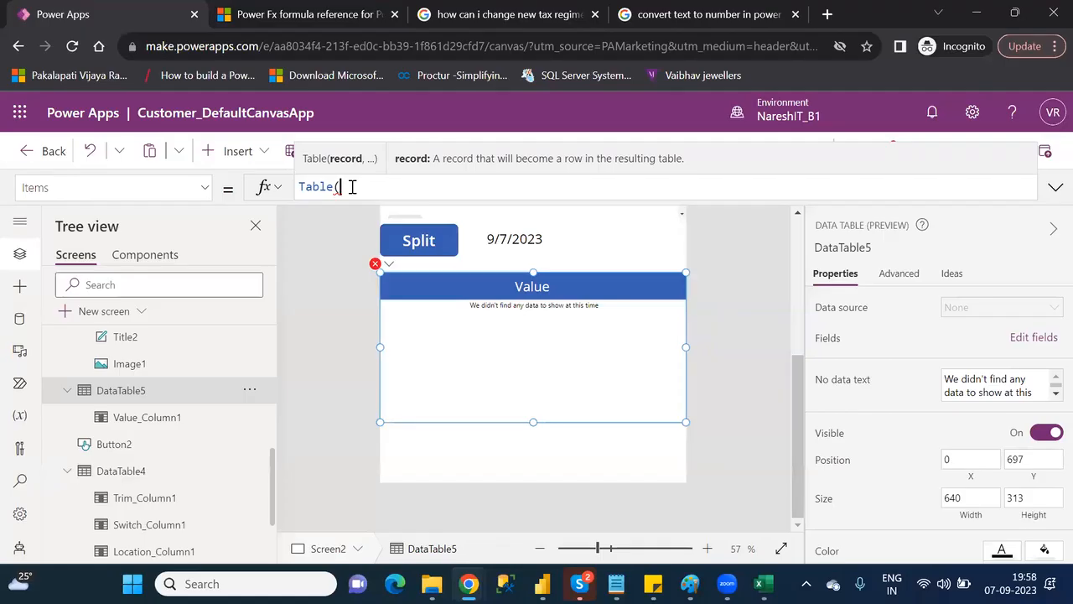
Enter a first record with Id 1 and Name "ABC" in the Table formula
{"action": "type", "text": "{Id:\""}
{"action": "key", "text": "BackSpace"}
{"action": "type", "text": "1,"}
{"action": "type", "text": "Name"}
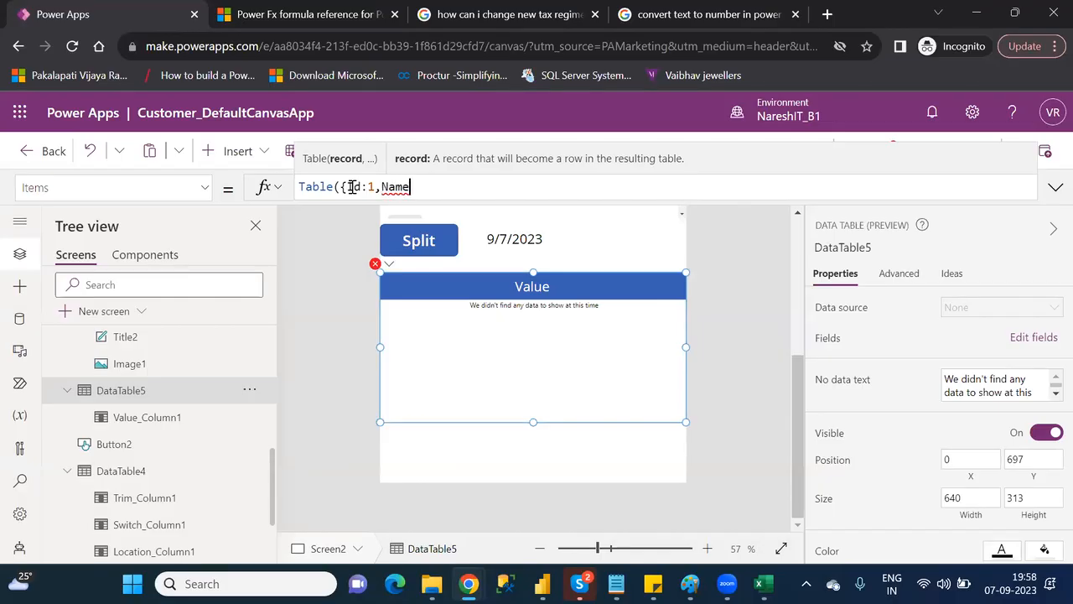
{"action": "type", "text": ":\"\""}
{"action": "key", "text": "Left"}
{"action": "type", "text": "ABC"}
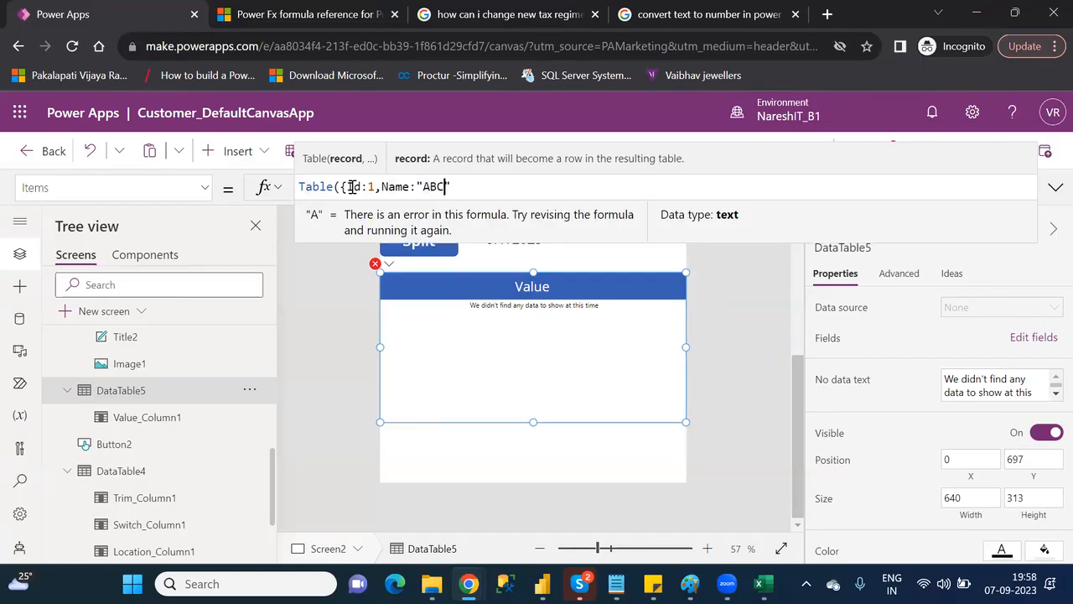
{"action": "key", "text": "Right"}
{"action": "type", "text": "}"}
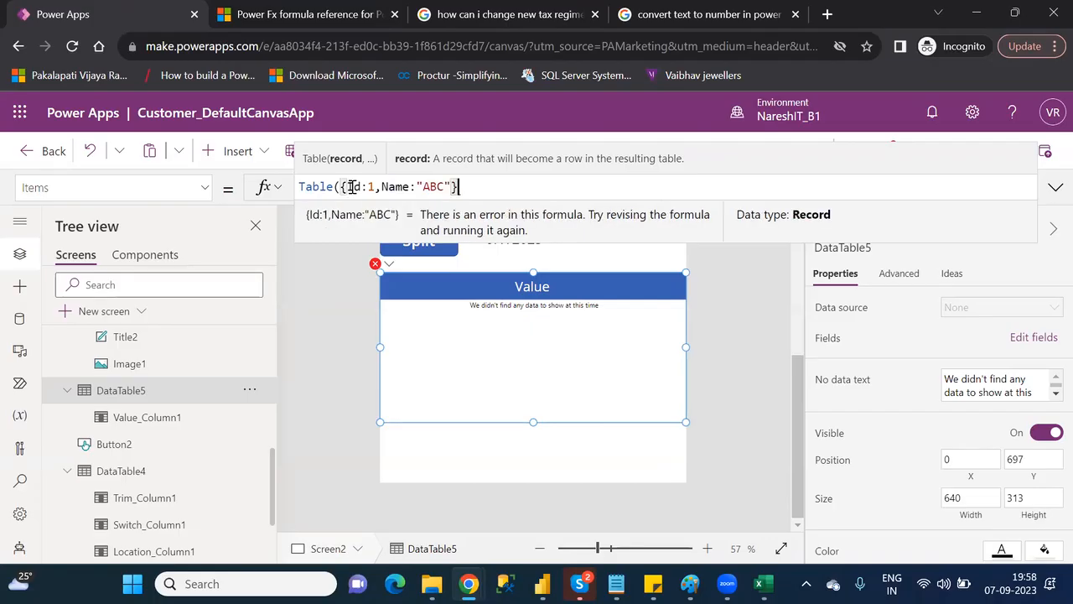
Add a second record with Id 2 and Name "PQR" and complete the Table formula
{"action": "type", "text": ",{Id:2"}
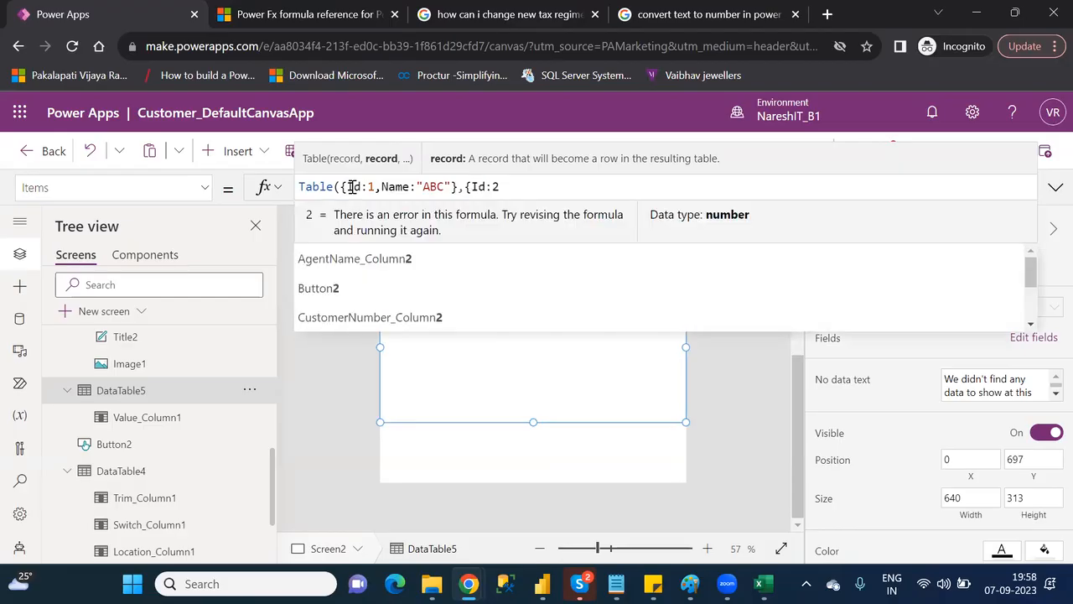
{"action": "type", "text": ",Name"}
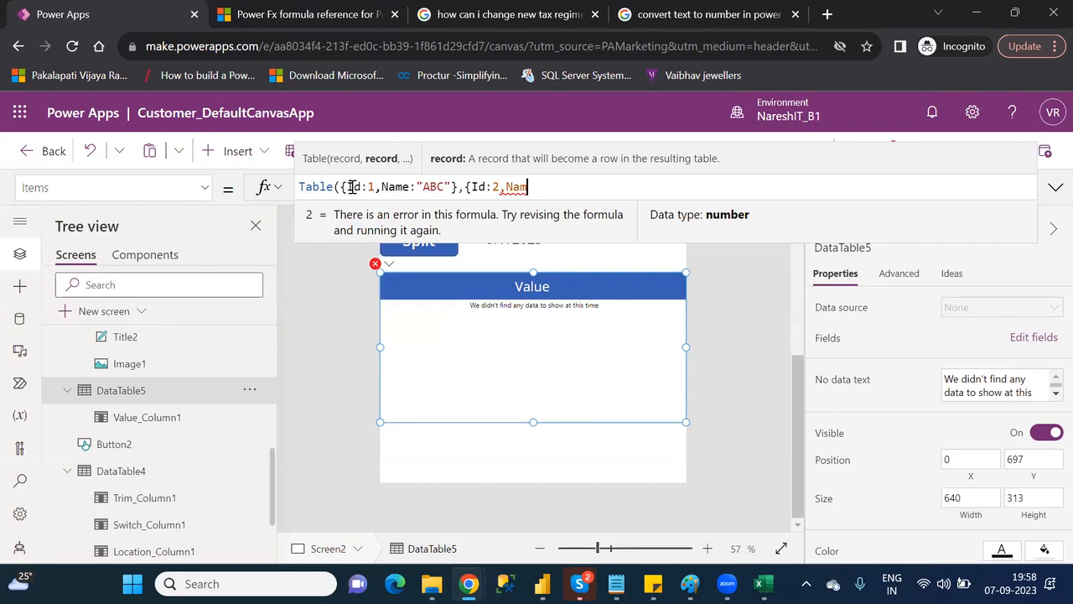
{"action": "type", "text": ":\"\""}
{"action": "key", "text": "Left"}
{"action": "type", "text": "PQR\""}
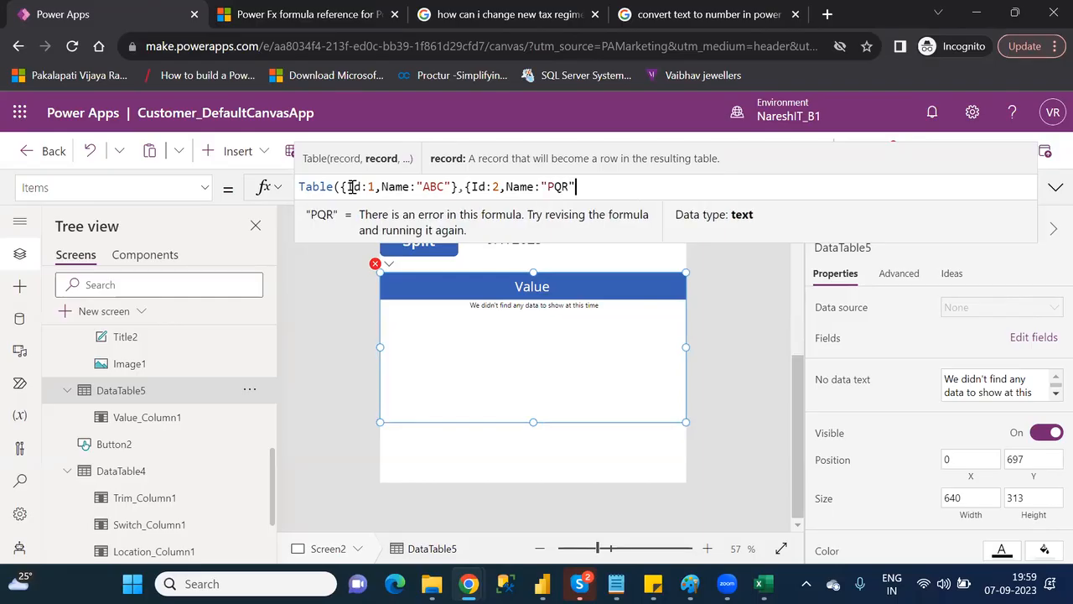
{"action": "type", "text": "}"}
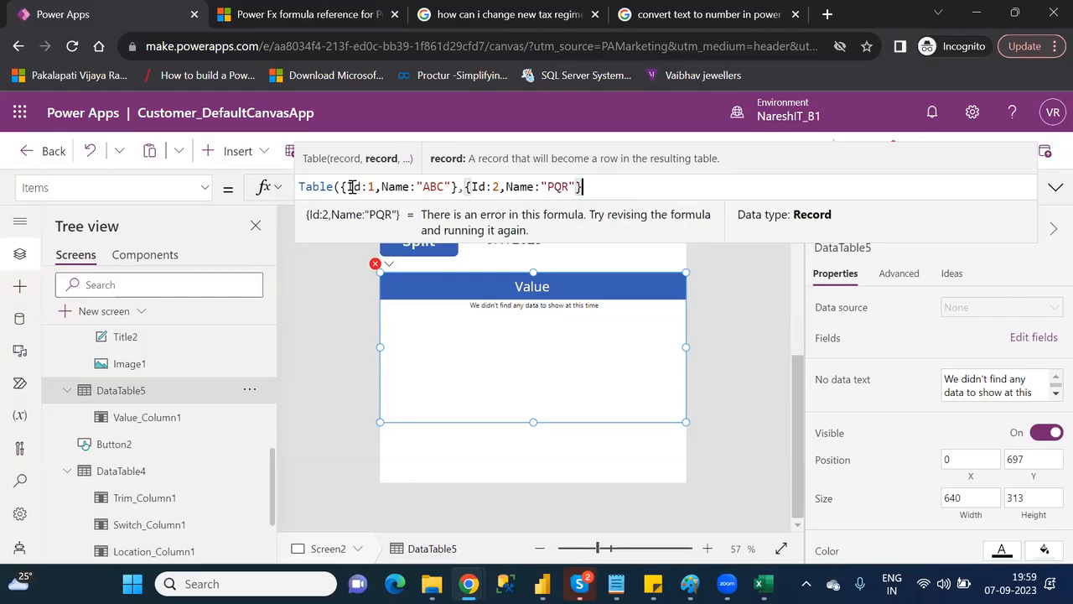
{"action": "type", "text": ")"}
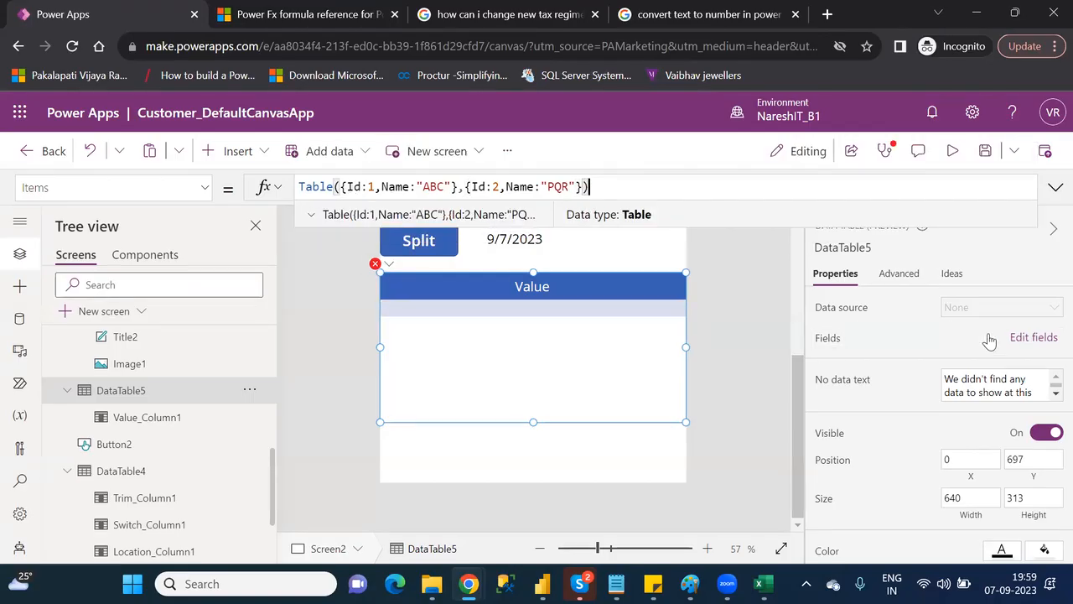
Replace the Value field with the Id and Name fields in DataTable5's displayed fields and close the field list
{"action": "left_click", "coordinate": [1014, 338]}
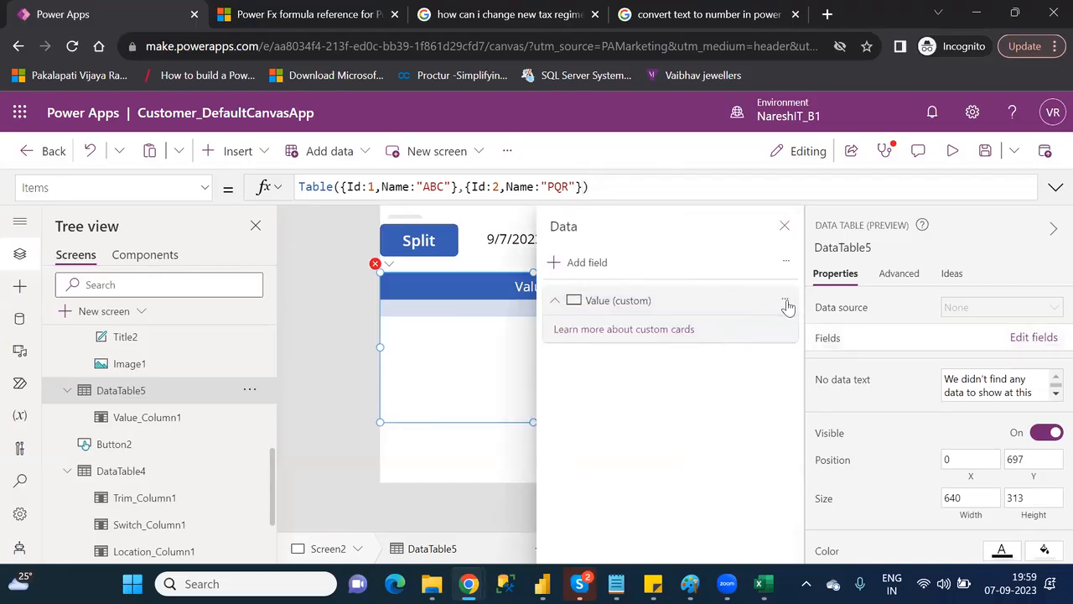
{"action": "left_click", "coordinate": [786, 304]}
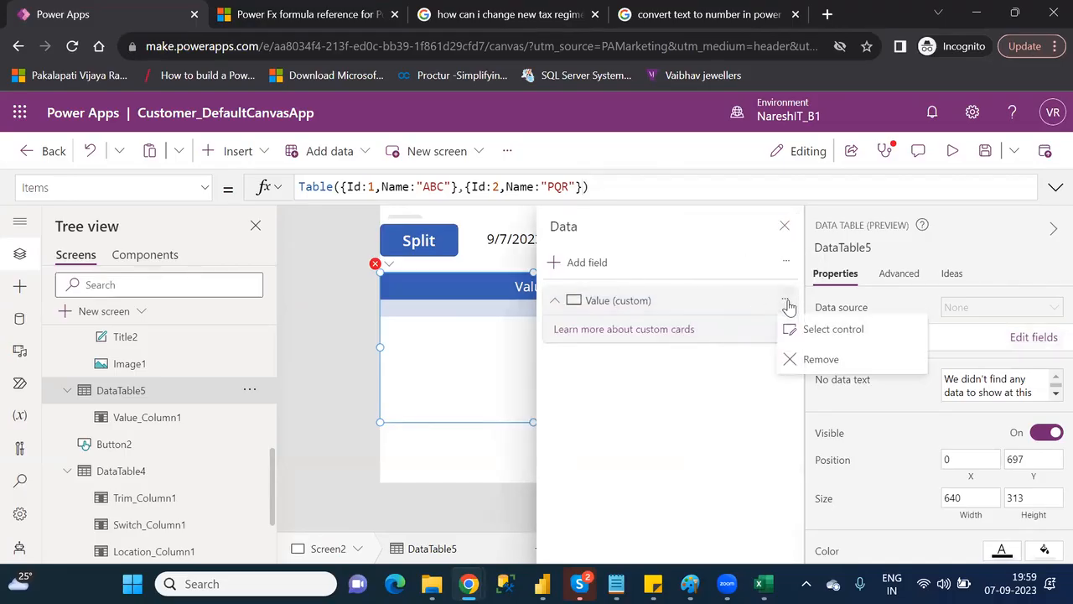
{"action": "left_click", "coordinate": [825, 364]}
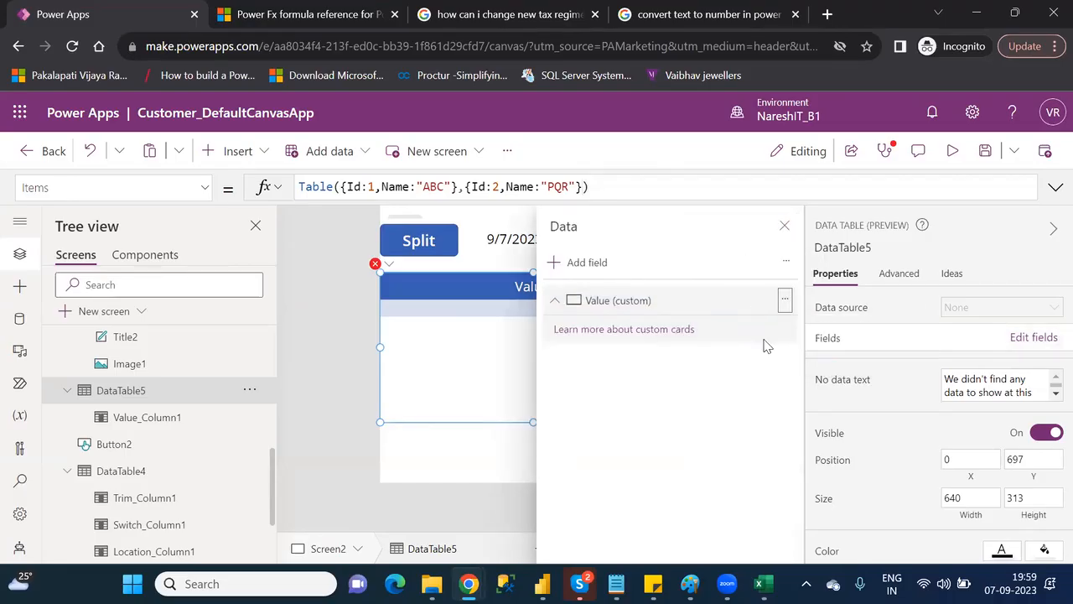
{"action": "left_click", "coordinate": [583, 265]}
{"action": "left_click", "coordinate": [571, 365]}
{"action": "left_click", "coordinate": [571, 395]}
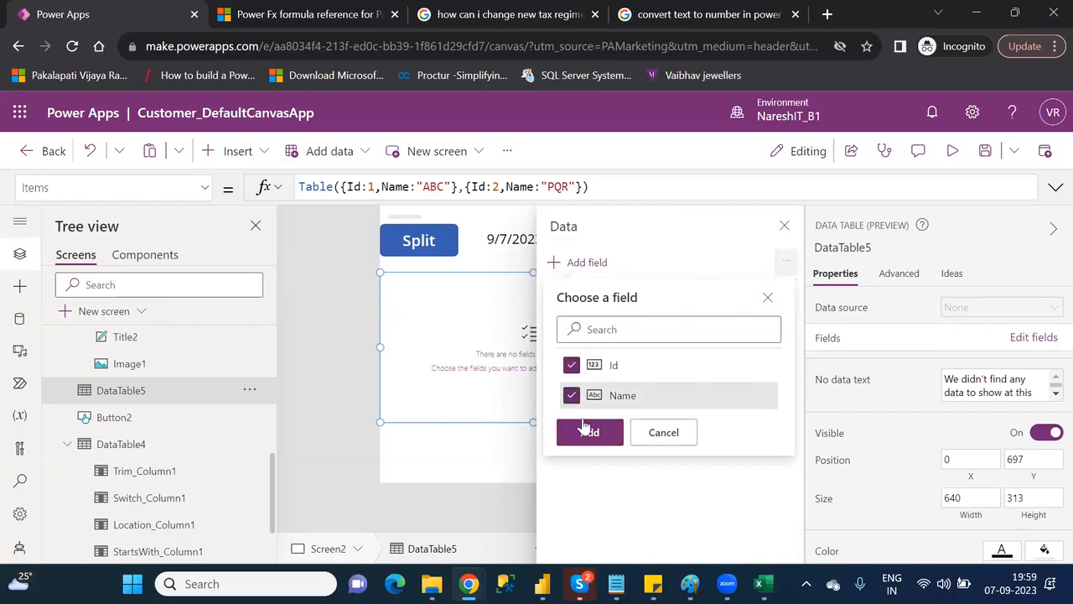
{"action": "left_click", "coordinate": [590, 432]}
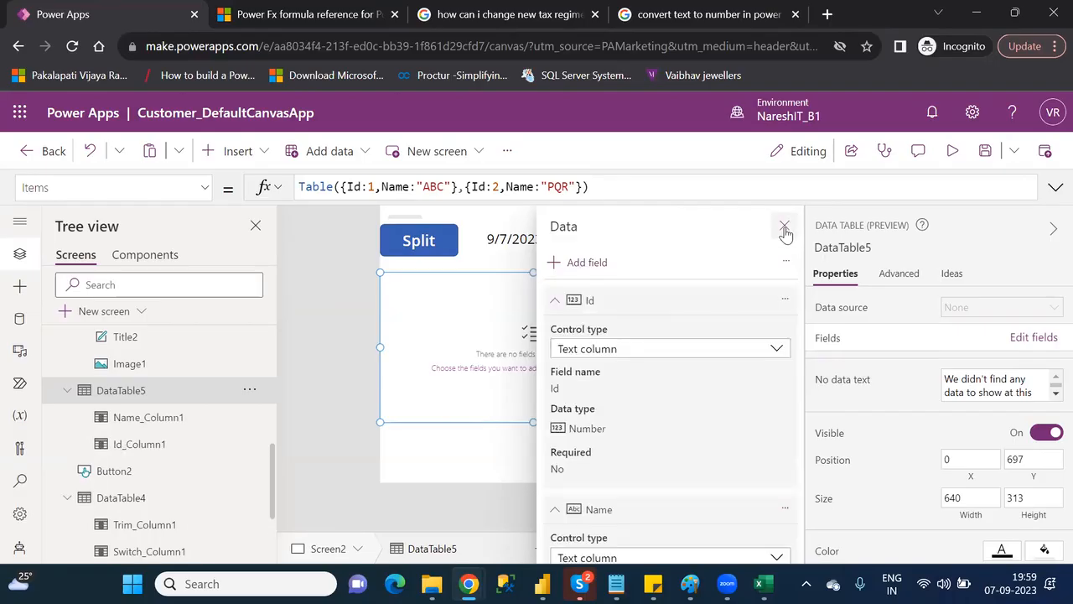
{"action": "left_click", "coordinate": [784, 225]}
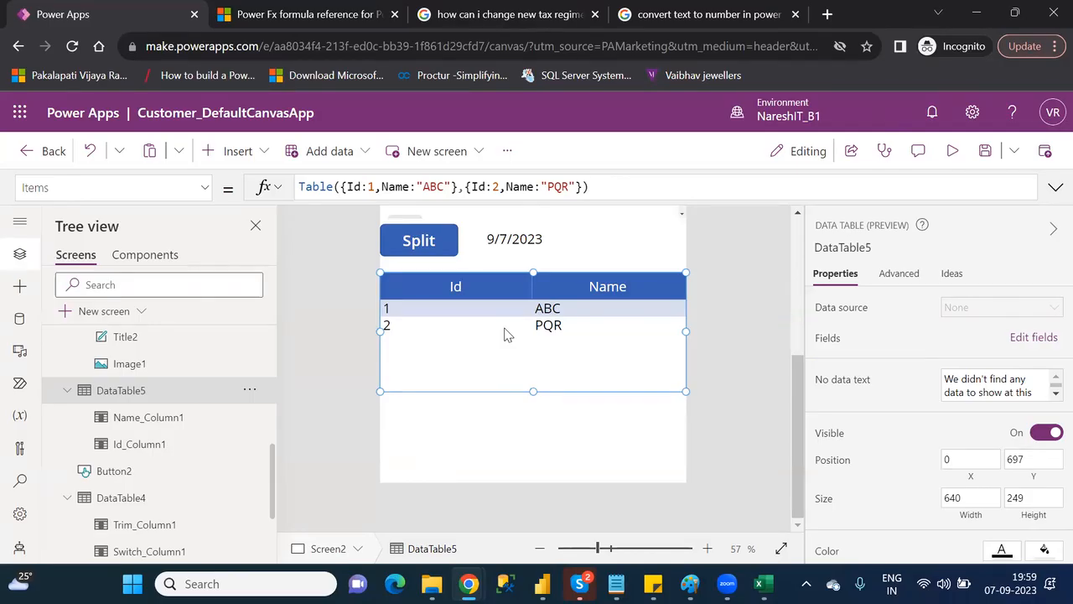
Review the functions listed after Table, through the Y category, in the Category_Wise_Functions notes in Notepad and return to Power Apps
{"action": "double_click", "coordinate": [352, 188]}
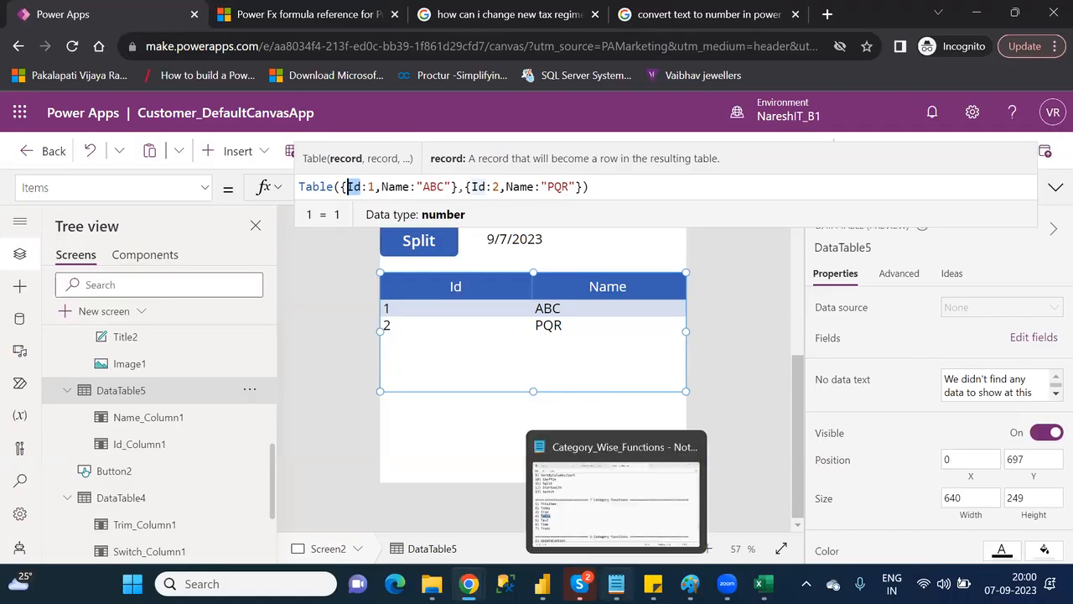
{"action": "left_click", "coordinate": [617, 585]}
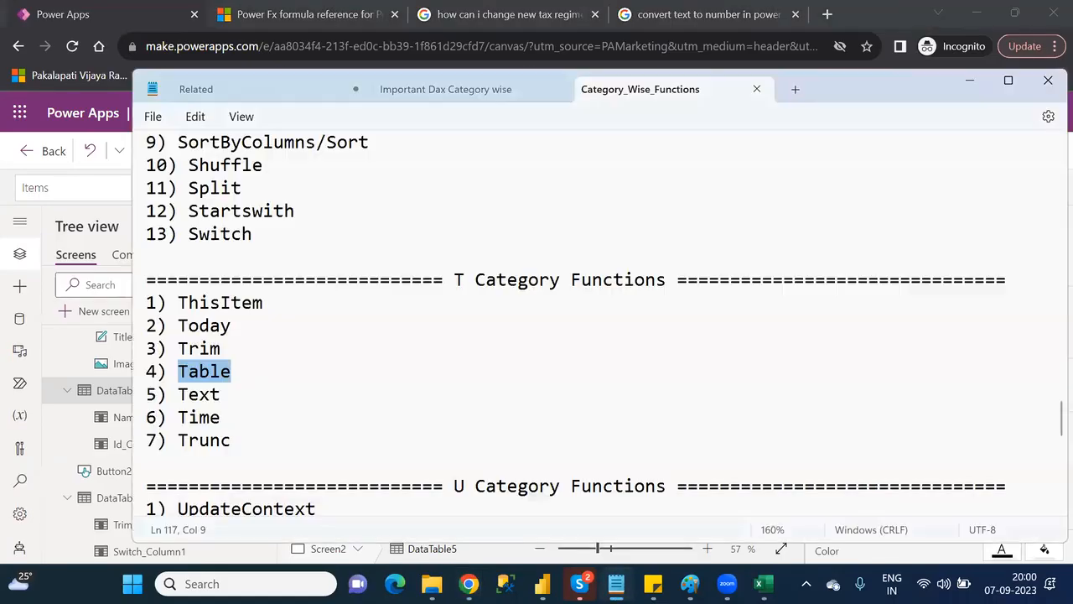
{"action": "left_click_drag", "start_coordinate": [1051, 419], "coordinate": [1051, 468]}
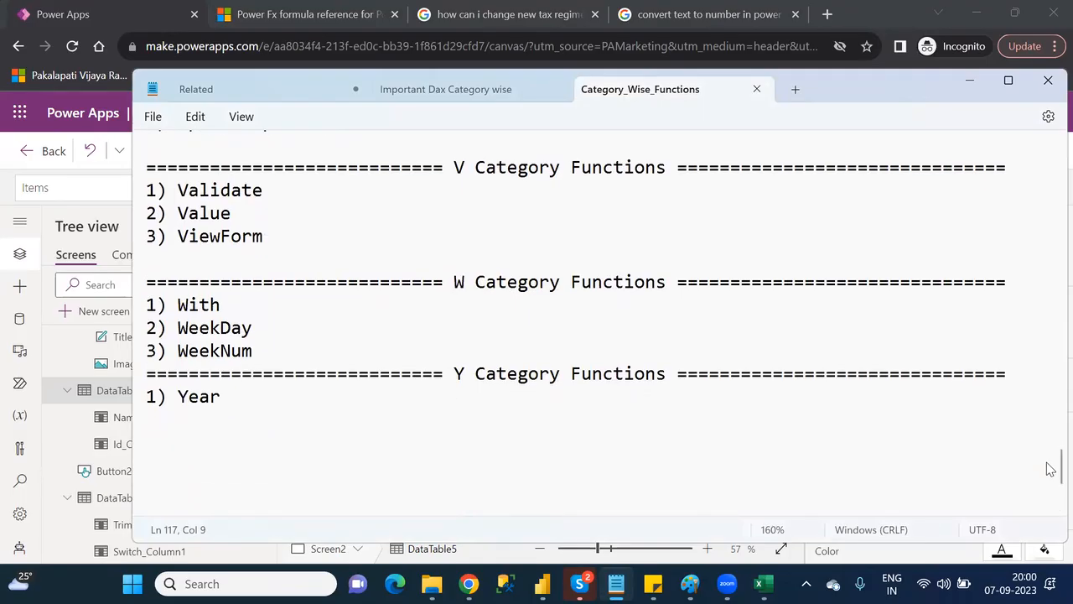
{"action": "key", "text": "alt+Tab"}
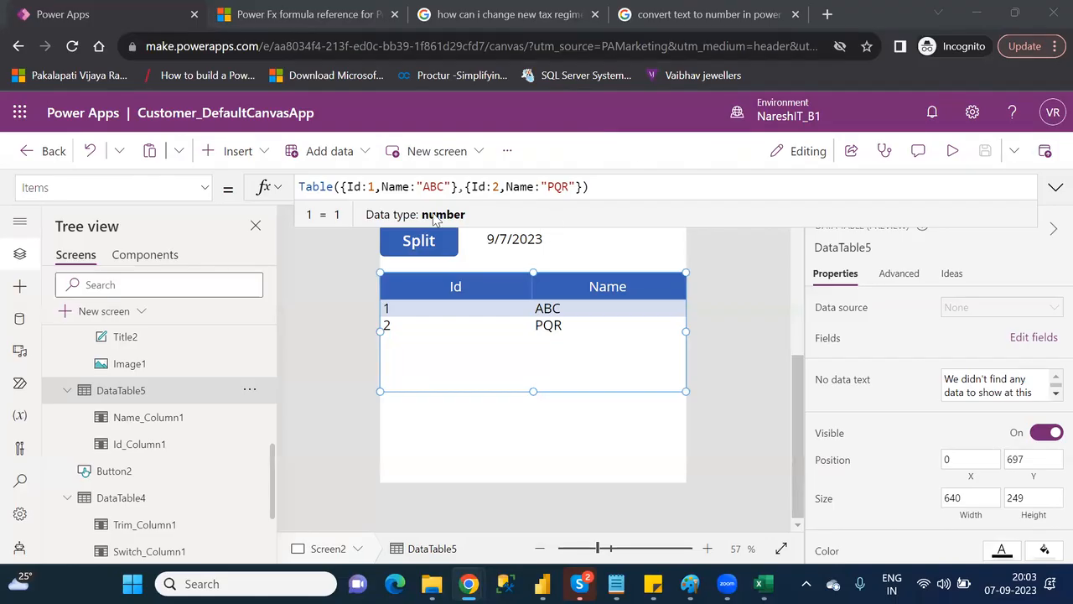
Rename the Id key to Productid in the second record of DataTable5's Table formula and start a new line after it
{"action": "left_click", "coordinate": [352, 186]}
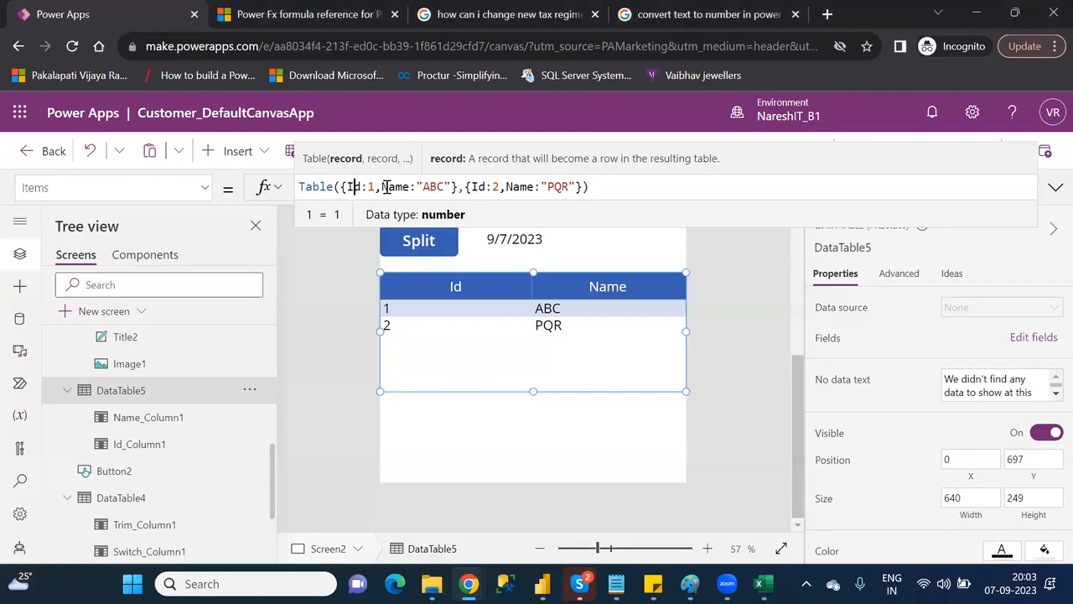
{"action": "double_click", "coordinate": [393, 186]}
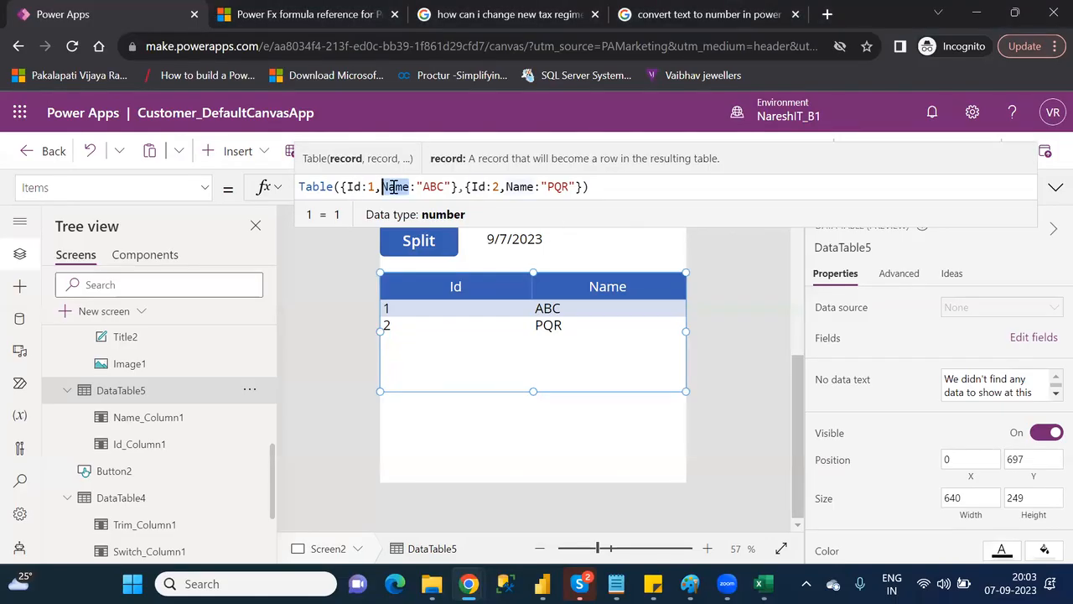
{"action": "double_click", "coordinate": [478, 186]}
{"action": "type", "text": "Produc"}
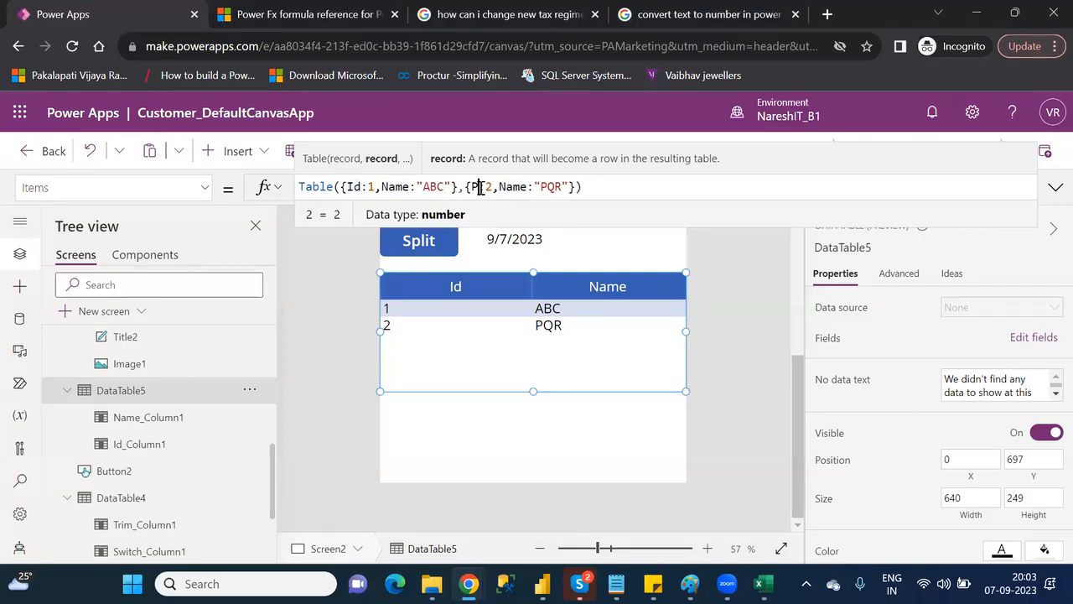
{"action": "type", "text": "t"}
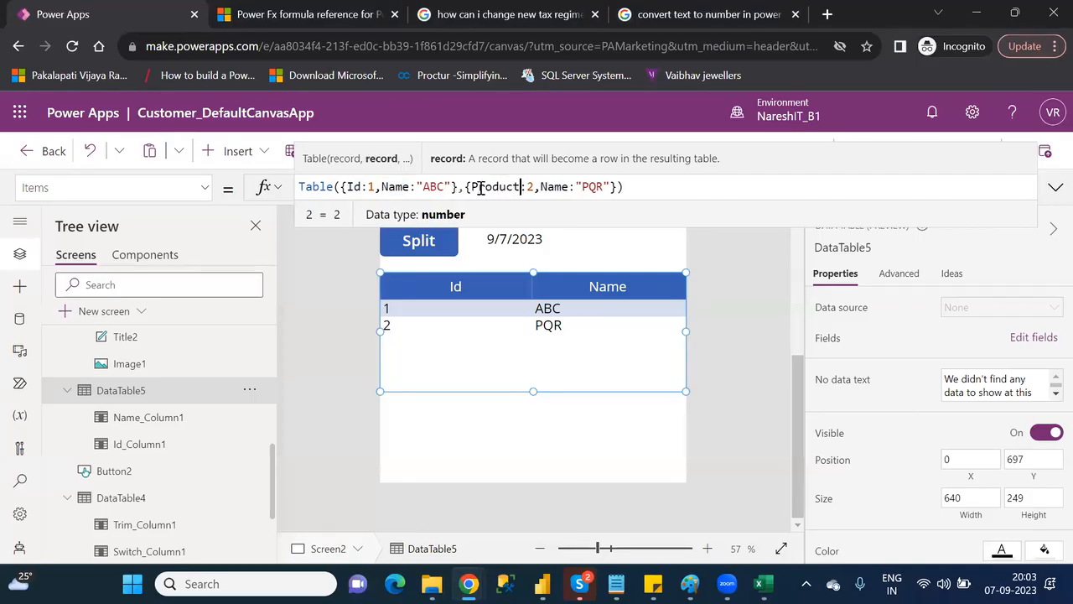
{"action": "type", "text": "io"}
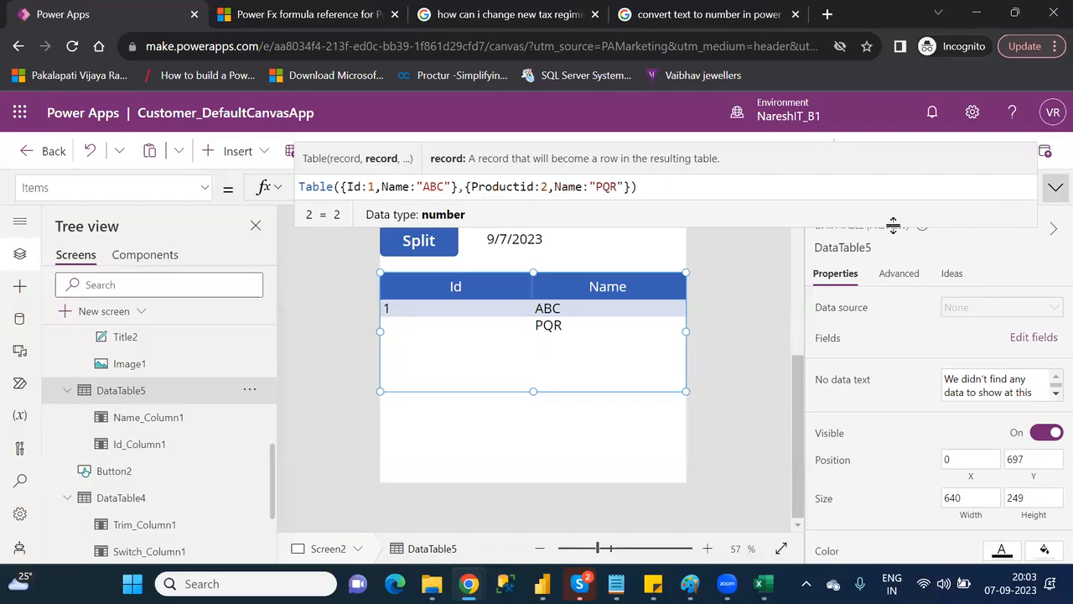
{"action": "left_click", "coordinate": [824, 182]}
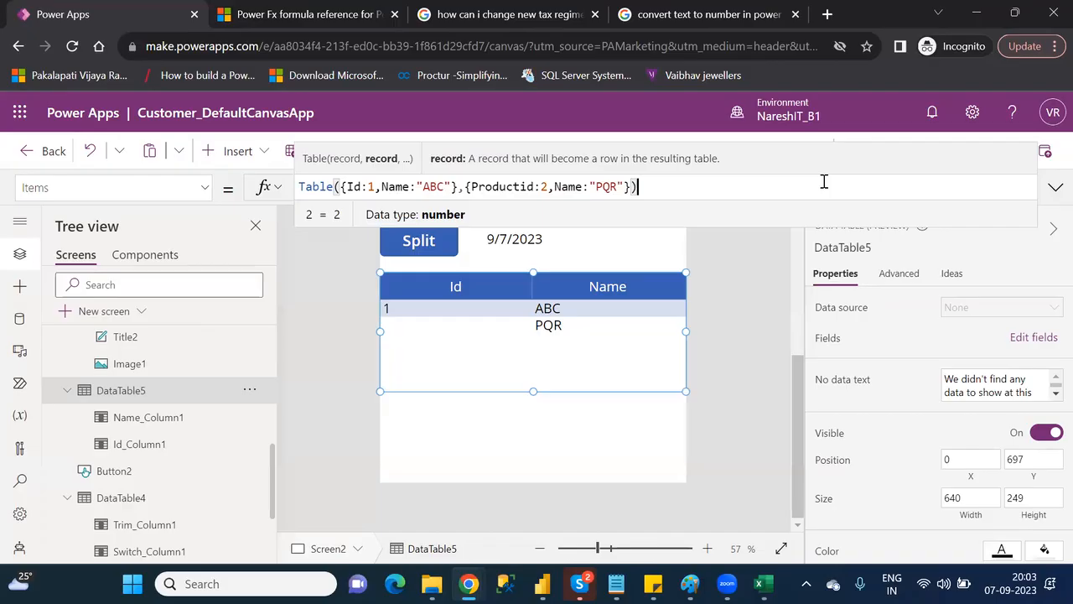
{"action": "scroll", "coordinate": [825, 181], "scroll_direction": "down", "scroll_amount": 1}
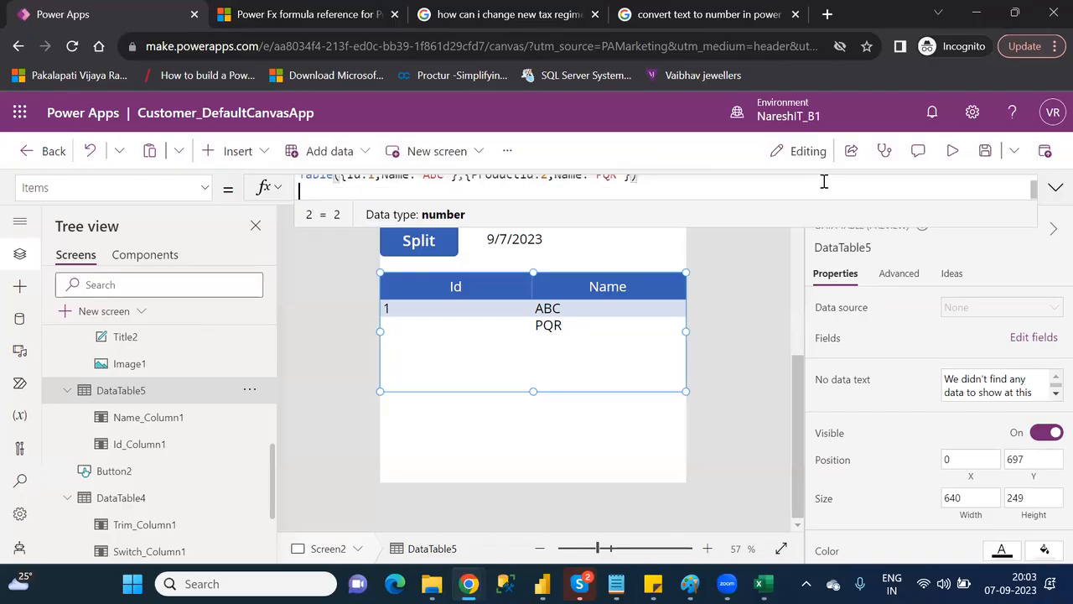
Add the Productid field to DataTable5's displayed fields, close the field list and save the app
{"action": "left_click", "coordinate": [1054, 188]}
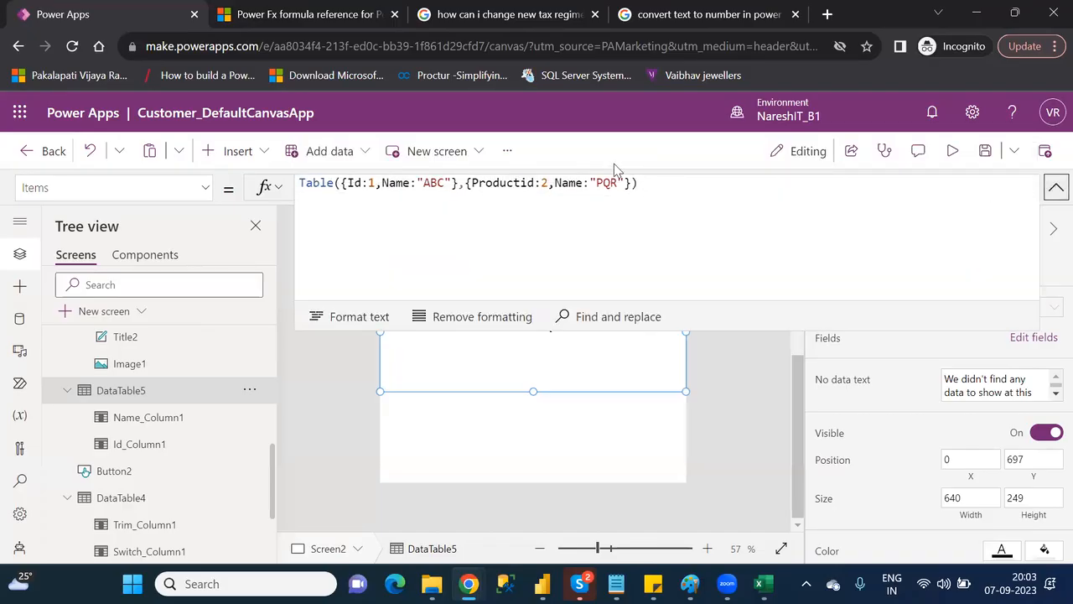
{"action": "left_click", "coordinate": [1056, 188]}
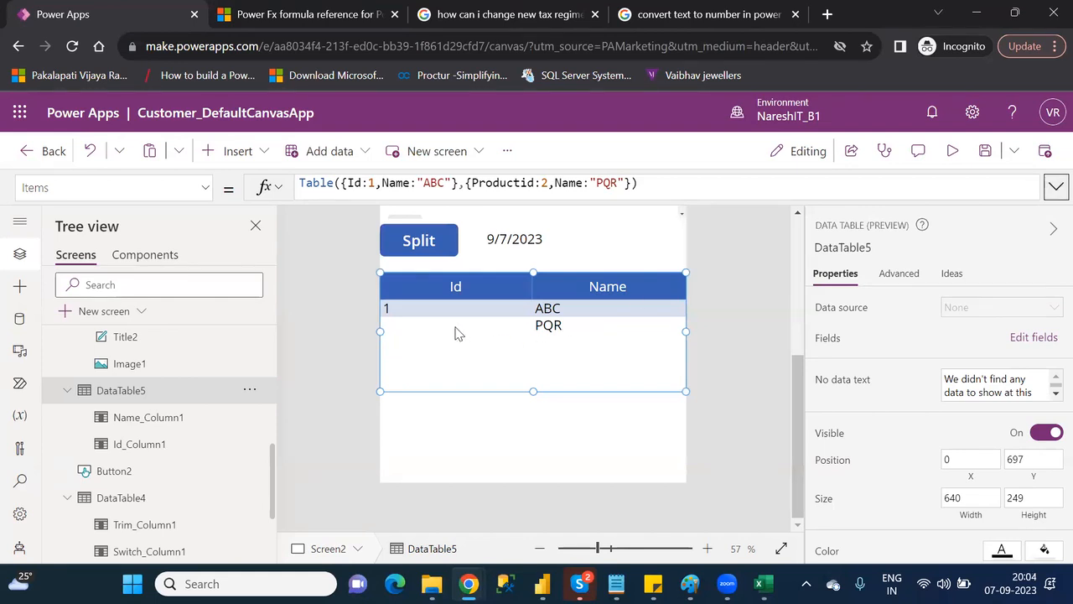
{"action": "left_click", "coordinate": [1024, 338]}
{"action": "left_click", "coordinate": [575, 267]}
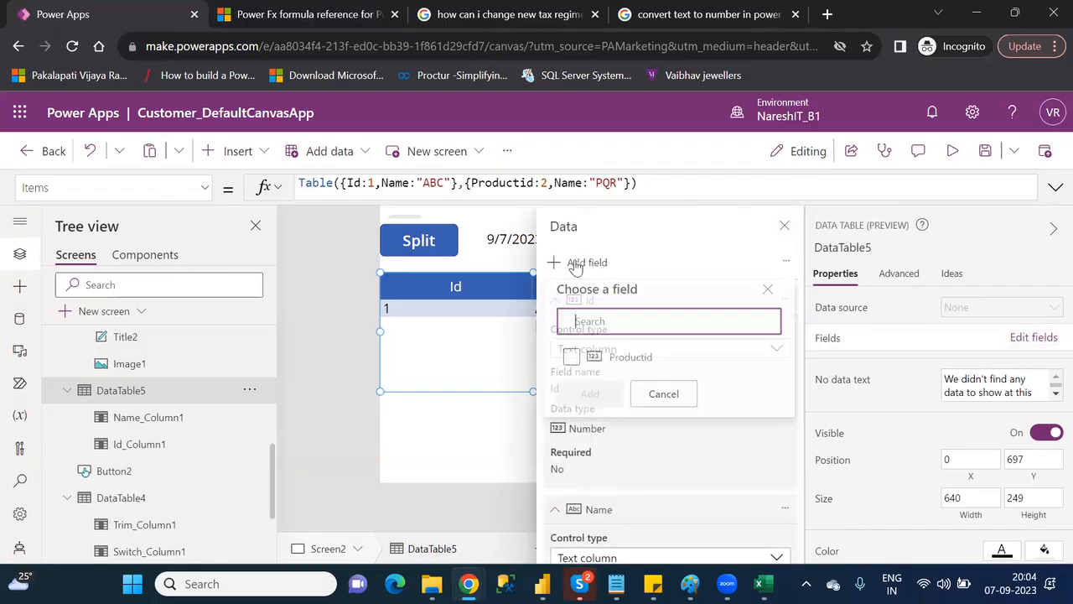
{"action": "left_click", "coordinate": [571, 367]}
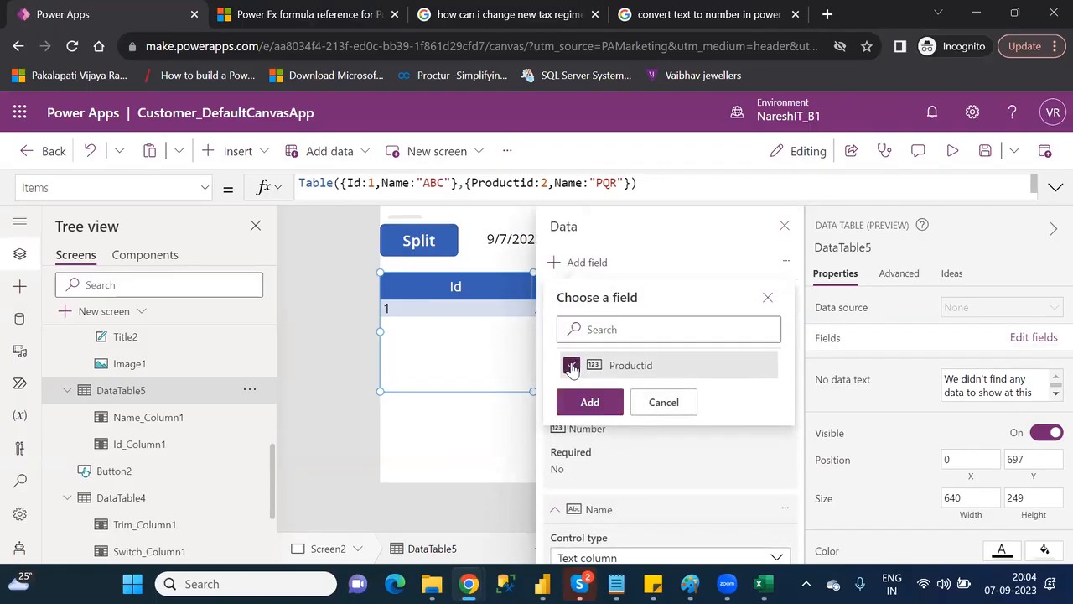
{"action": "left_click", "coordinate": [589, 403]}
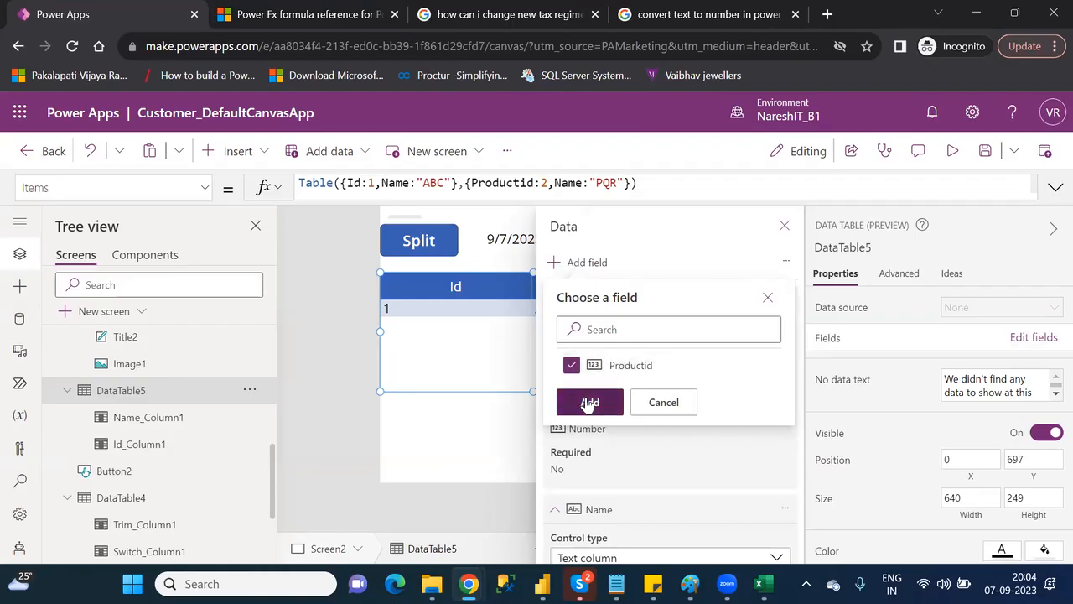
{"action": "left_click", "coordinate": [786, 226]}
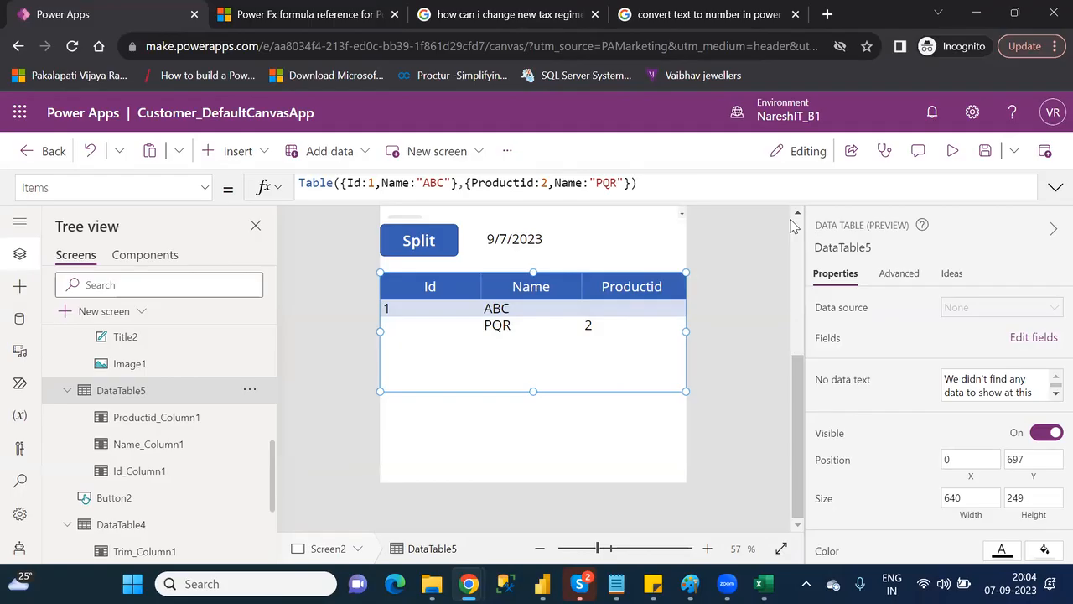
{"action": "key", "text": "ctrl+s"}
Rename the Productid key to Id in the second record of DataTable5's Table formula
{"action": "left_click", "coordinate": [341, 182]}
{"action": "double_click", "coordinate": [517, 184]}
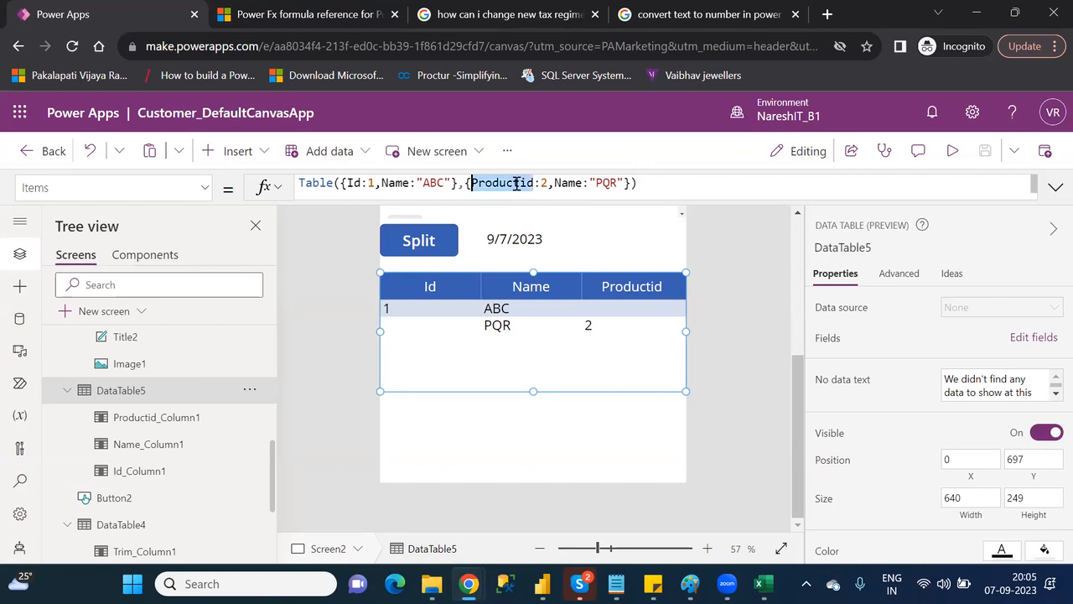
{"action": "type", "text": "Id"}
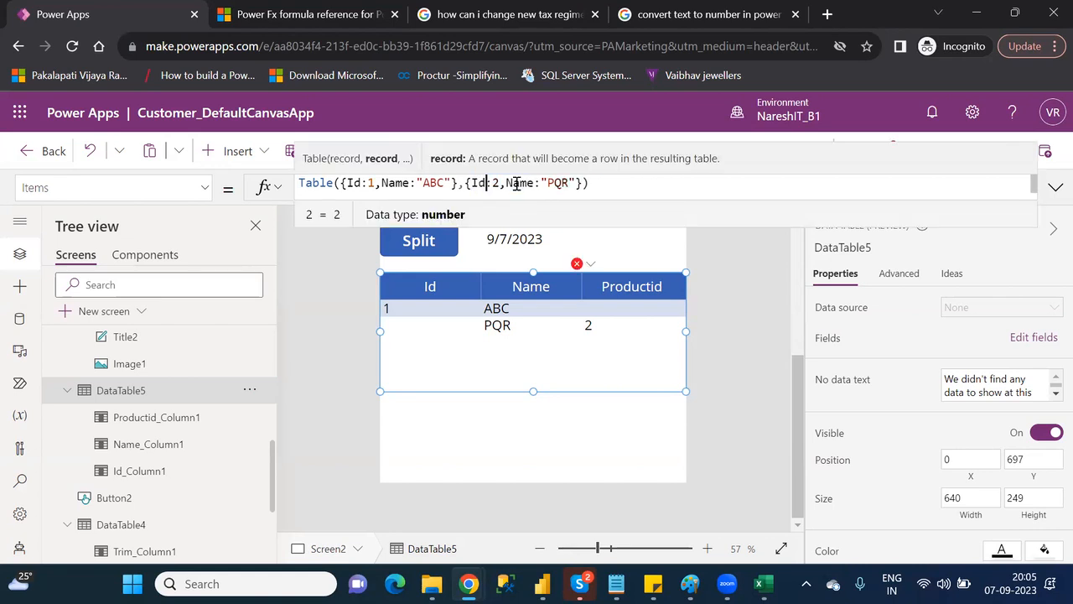
Remove the Productid field from DataTable5's displayed fields and close the field list
{"action": "left_click", "coordinate": [1034, 337]}
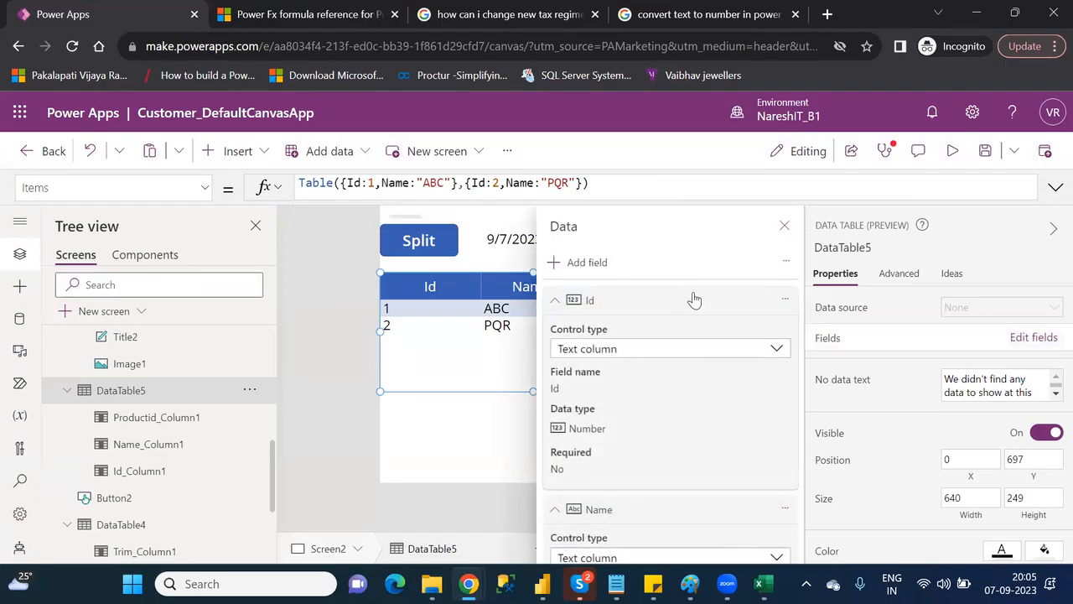
{"action": "left_click", "coordinate": [555, 299]}
{"action": "left_click", "coordinate": [567, 336]}
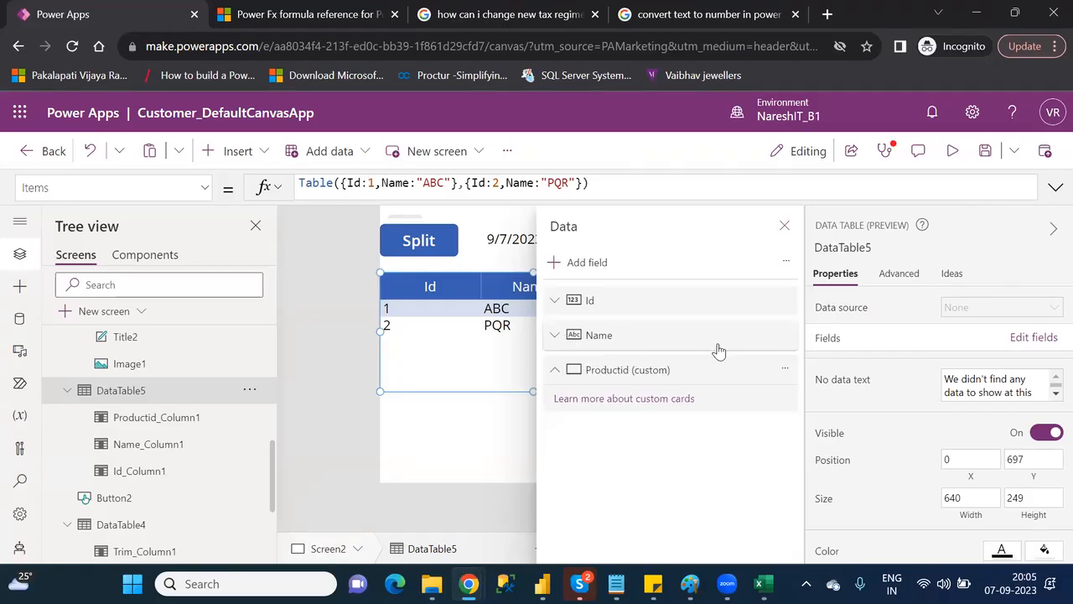
{"action": "left_click", "coordinate": [787, 370]}
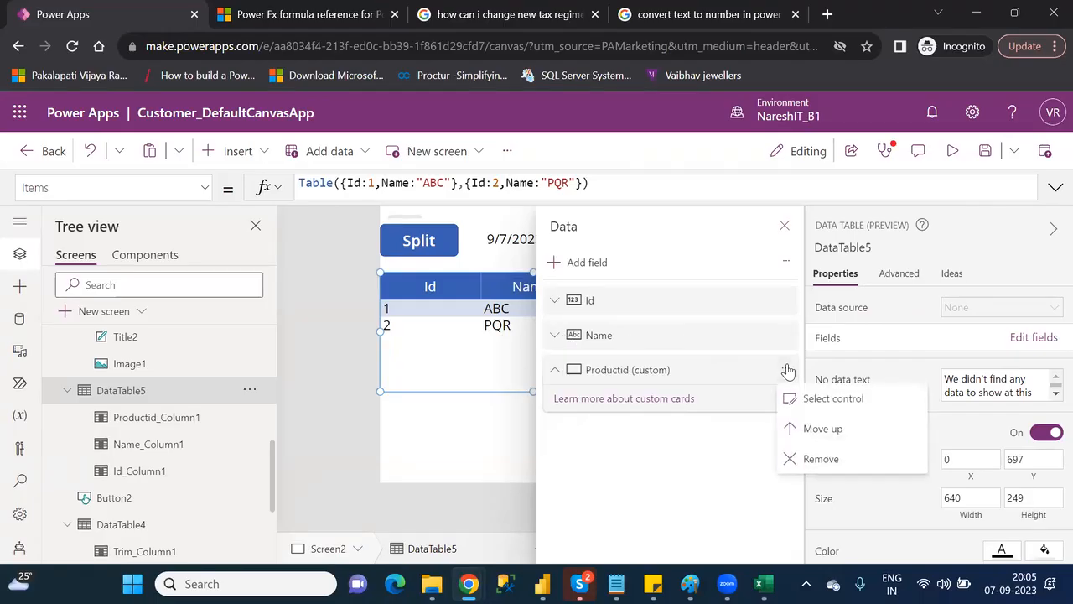
{"action": "left_click", "coordinate": [841, 458]}
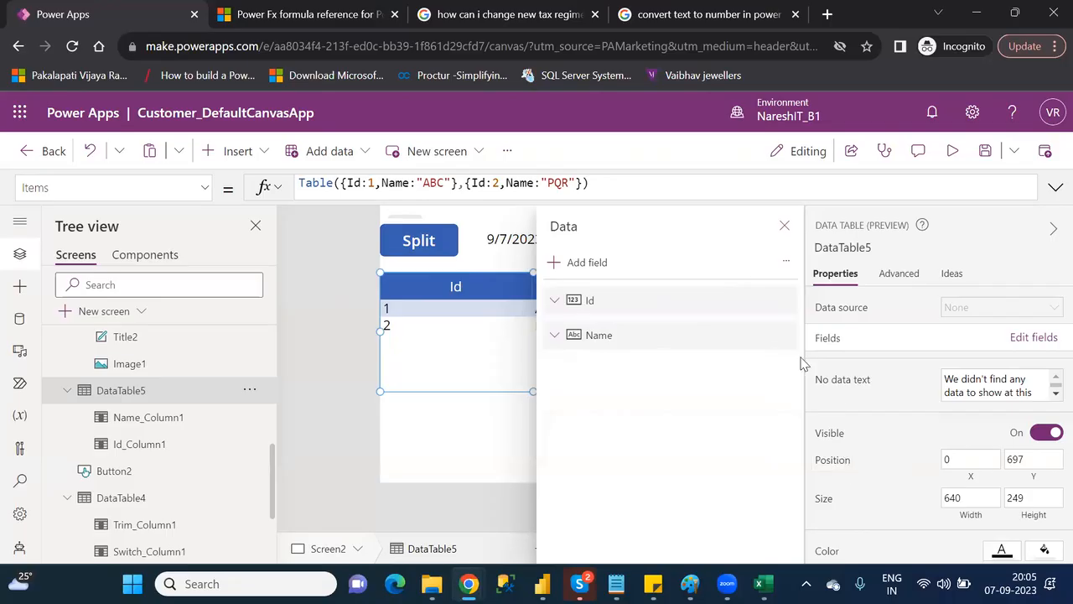
{"action": "left_click", "coordinate": [785, 227]}
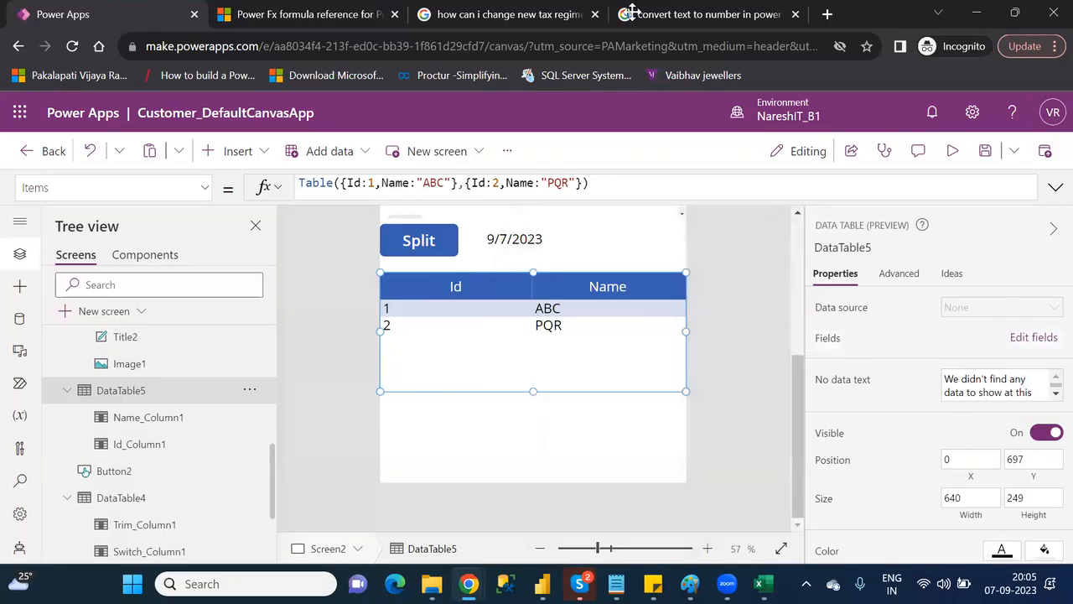